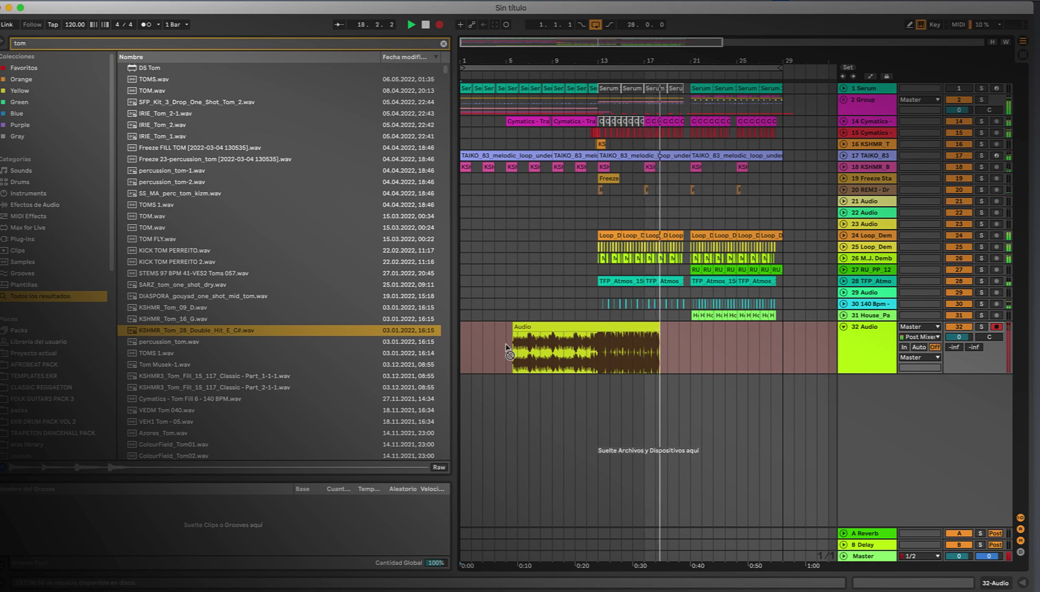
- Close the Delay TAPE-201 window, solo the KSHMR flute audio track 5, and place the insert marker at bar 1
left_click(853, 100)
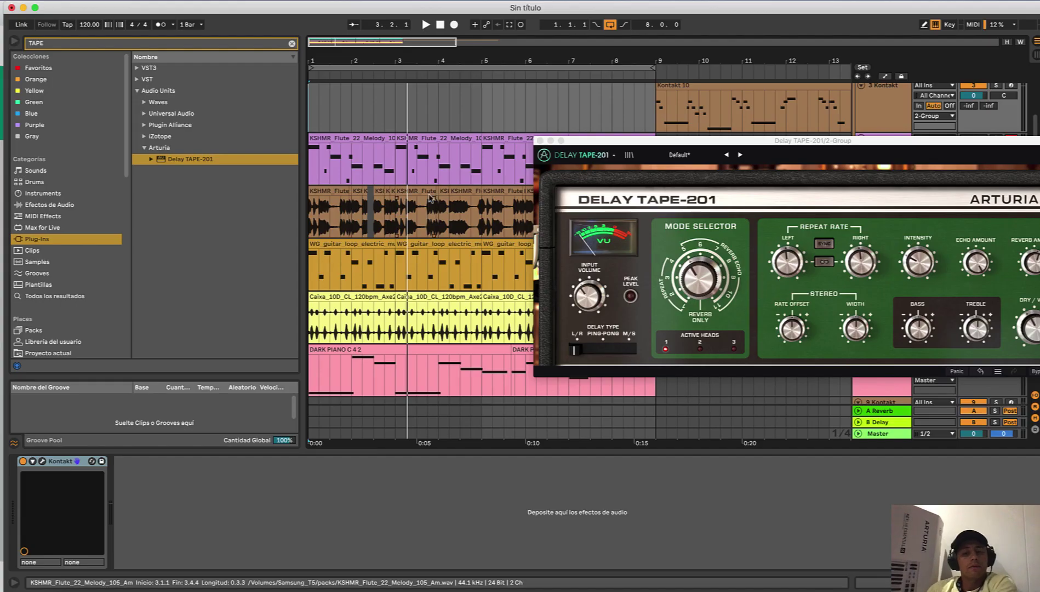
left_click(540, 141)
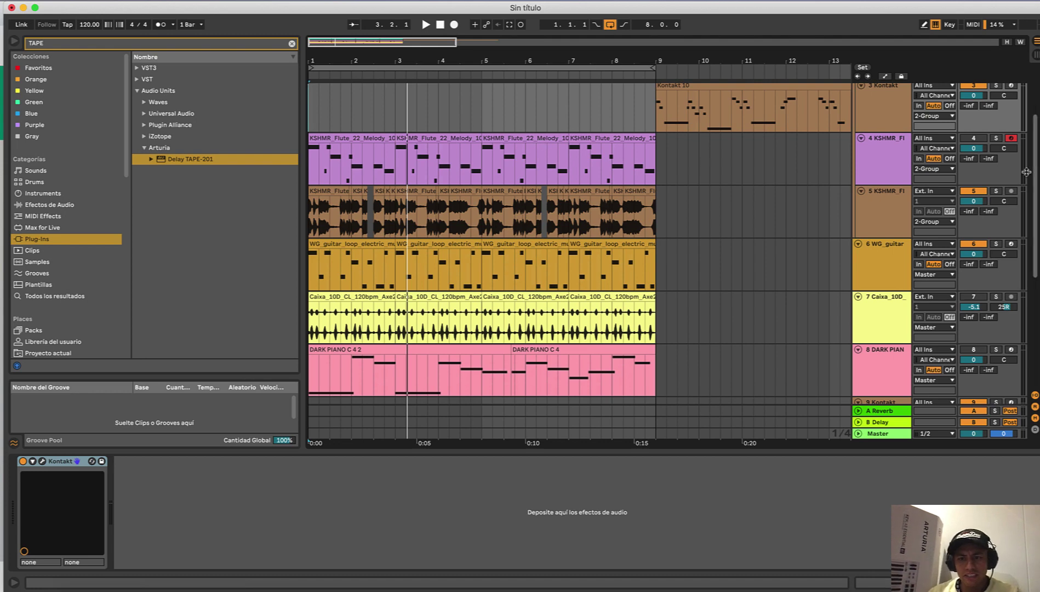
left_click(883, 196)
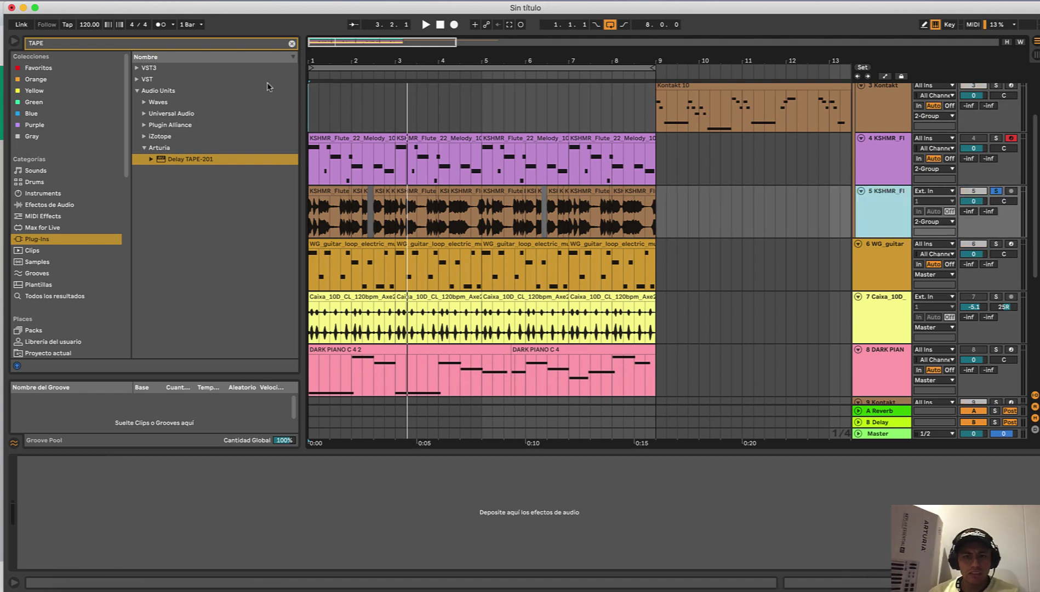
left_click(320, 123)
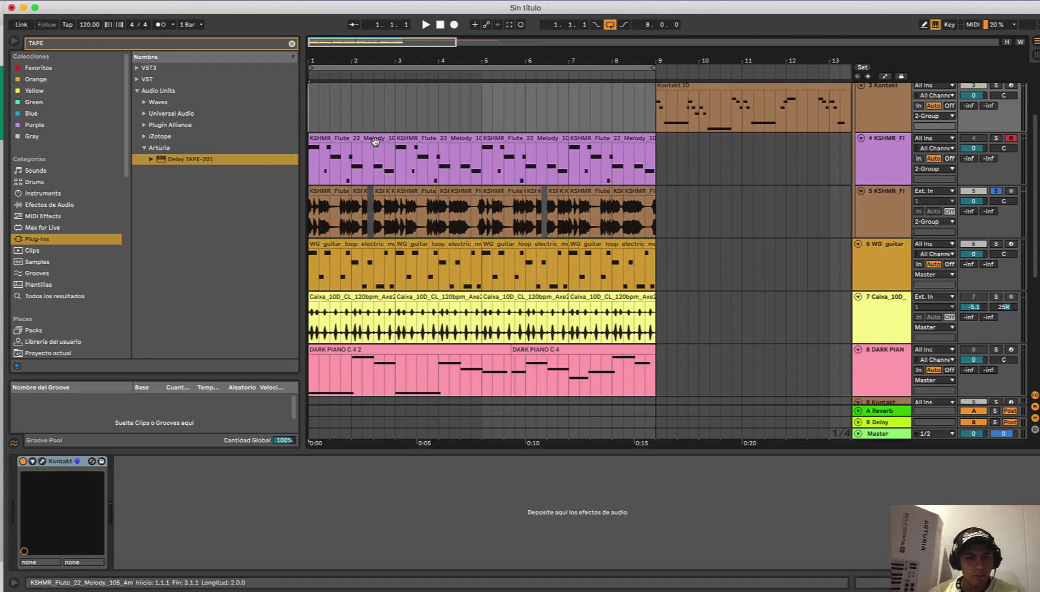
- Solo the Group track and play the arrangement from bar 9 to listen to the Kontakt 10 clip
scroll(491, 140, "up", 3)
left_click(652, 163)
scroll(653, 164, "down", 5)
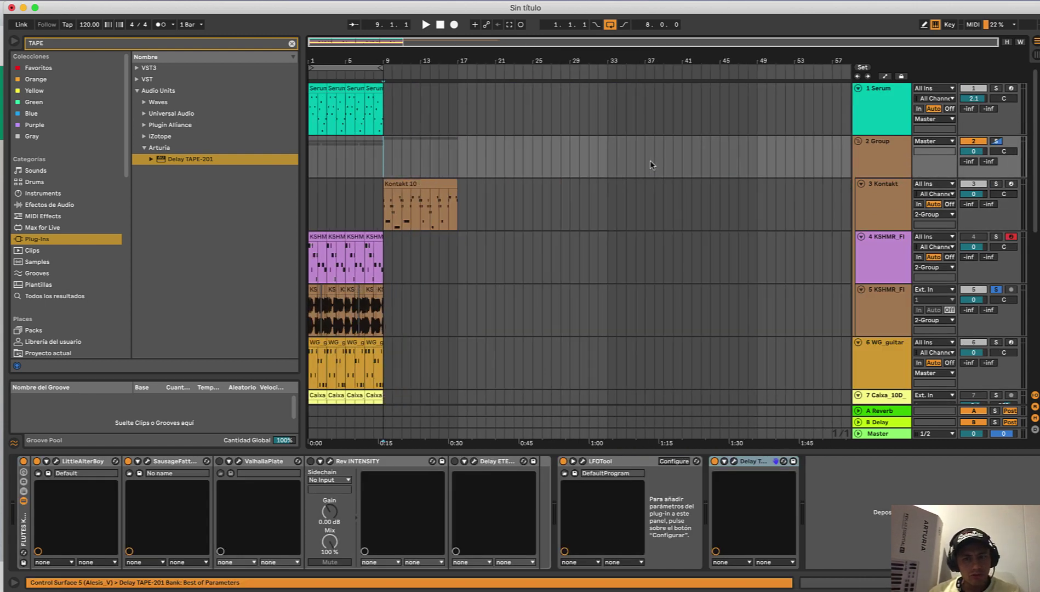
scroll(673, 192, "down", 6)
scroll(680, 199, "up", 6)
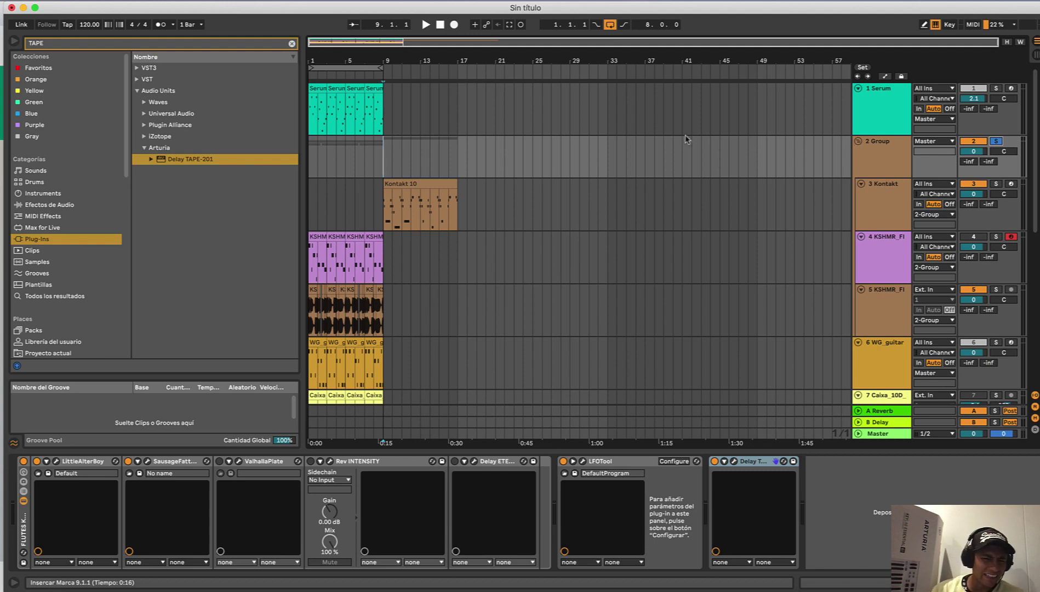
scroll(669, 147, "down", 1)
key("space")
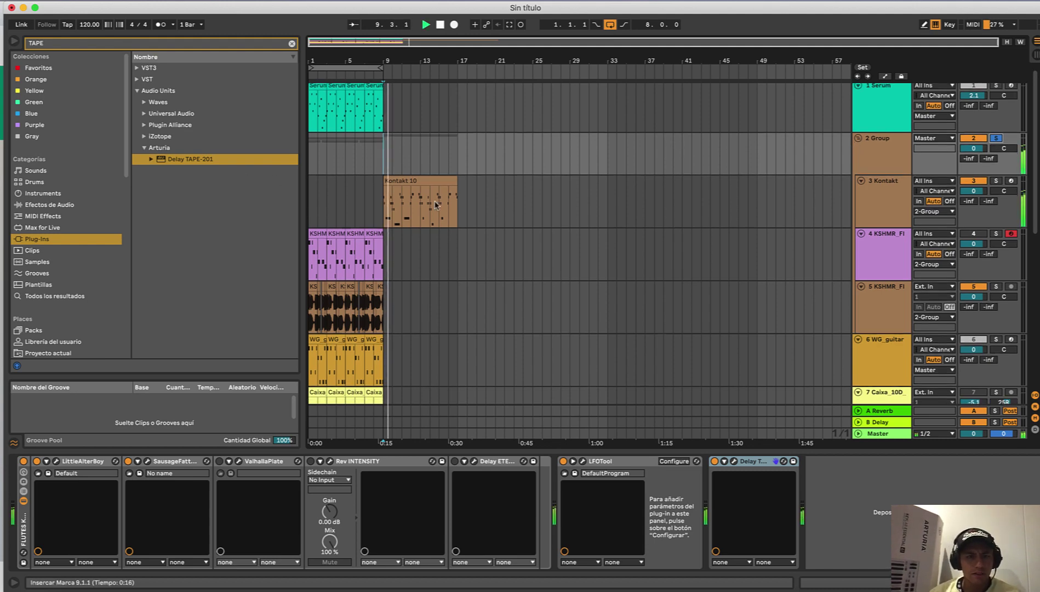
scroll(442, 197, "up", 5)
scroll(442, 197, "left", 5)
scroll(443, 197, "right", 6)
scroll(443, 197, "left", 3)
scroll(443, 197, "left", 4)
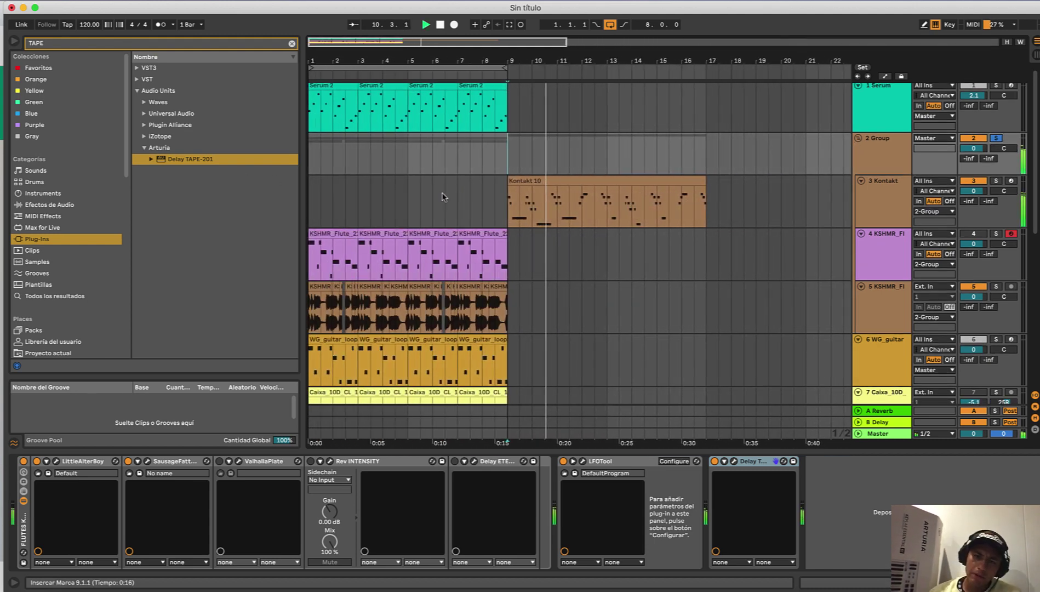
- Return playback to bar 1 and listen to the KSHMR flute MIDI track 4 soloed
left_click(867, 202)
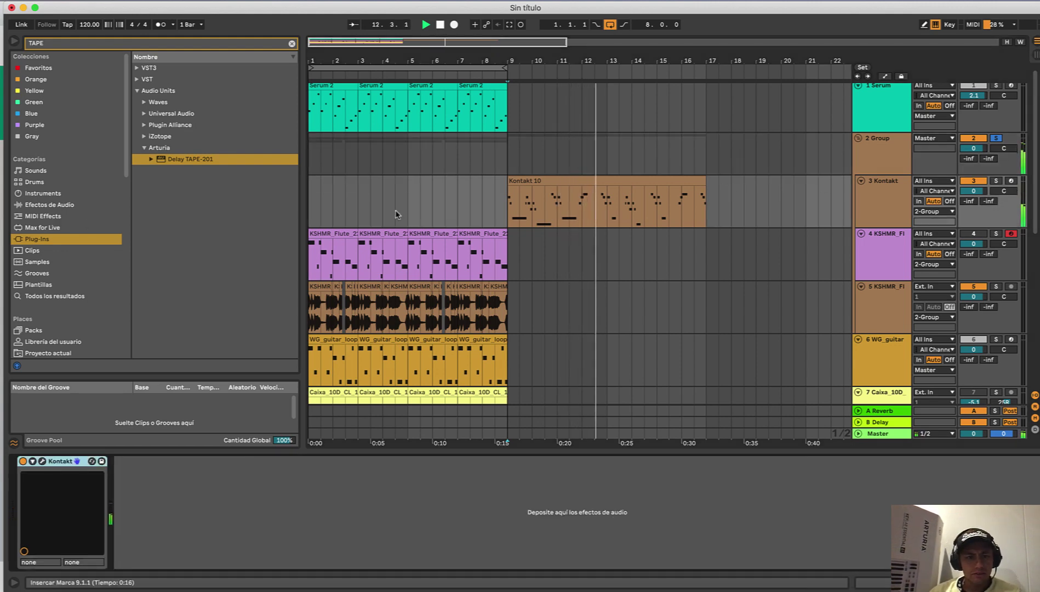
left_click(310, 202)
key("space")
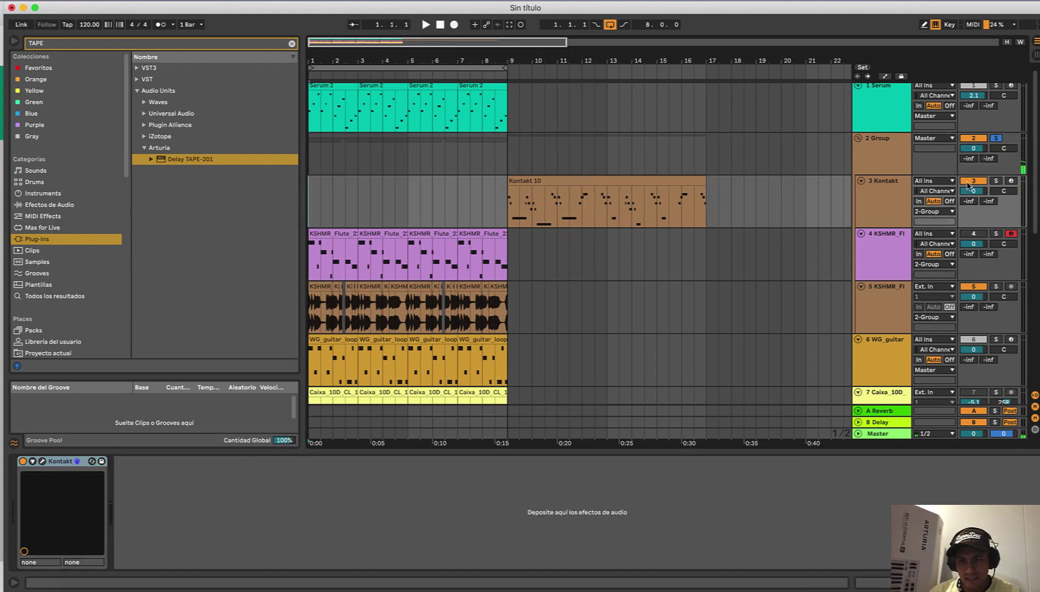
key("space")
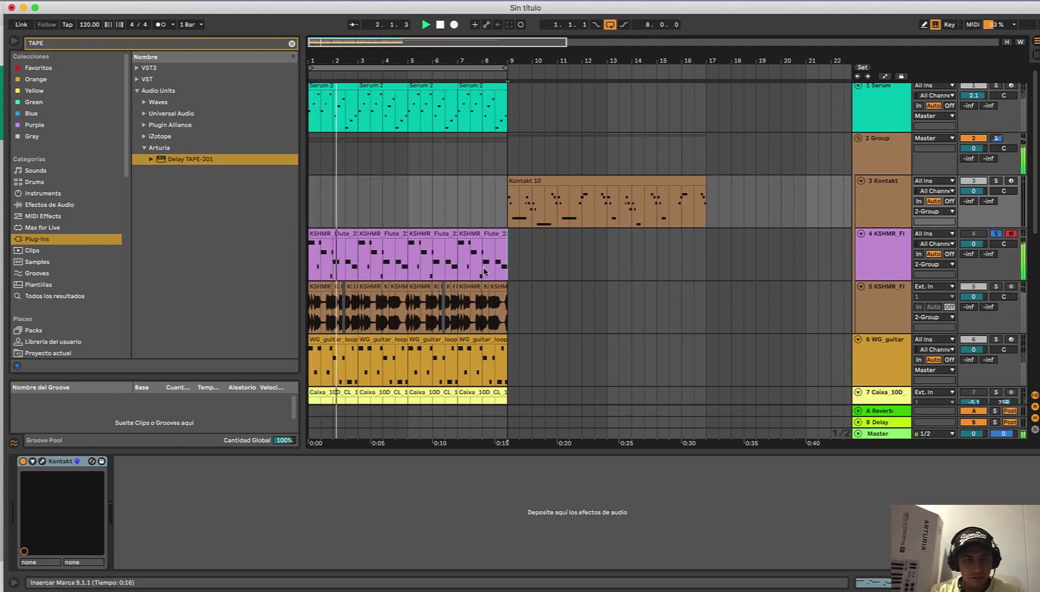
- Consolidate the flute clips of track 4 in bars 1 to 8 into one clip, and show the track's devices
left_click_drag(509, 270, 230, 262)
key("super+j")
double_click(358, 235)
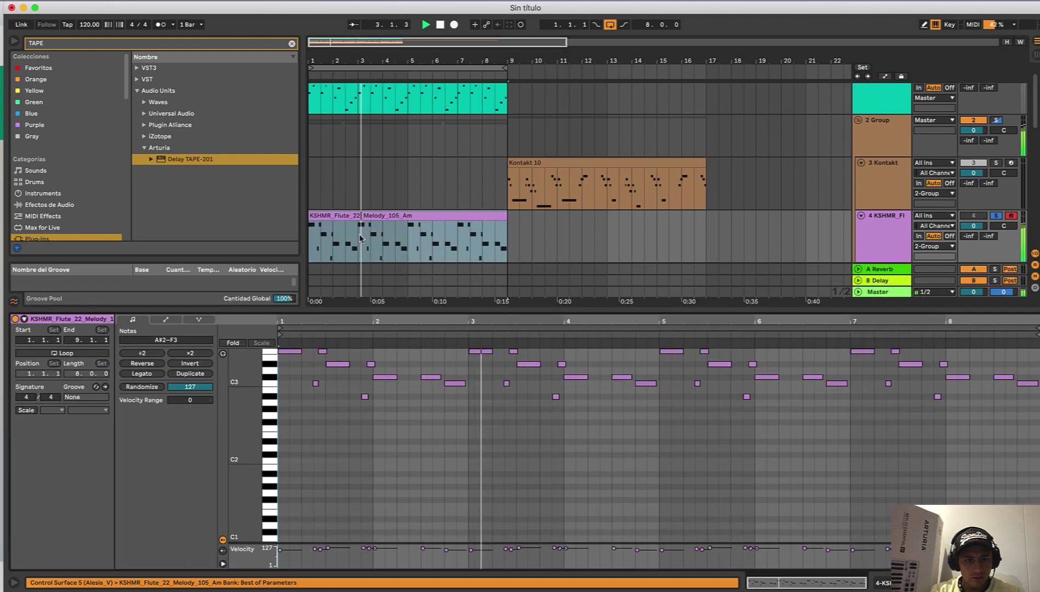
left_click(898, 223)
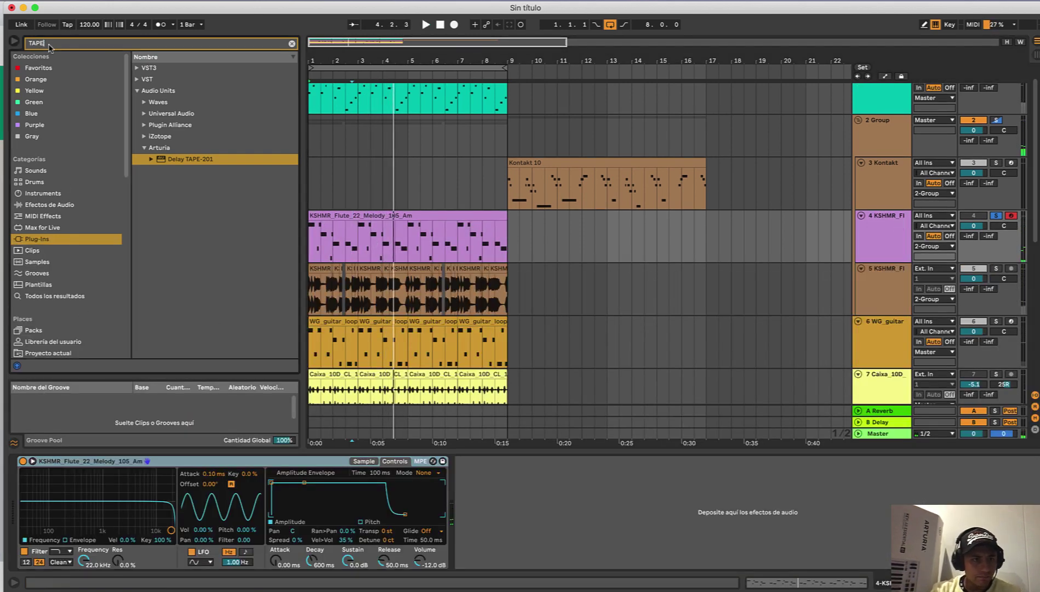
- Search the plug-ins for PITCH and add the Waves SoundShifter Pitch (s) to the flute MIDI track 4
type("PITCH")
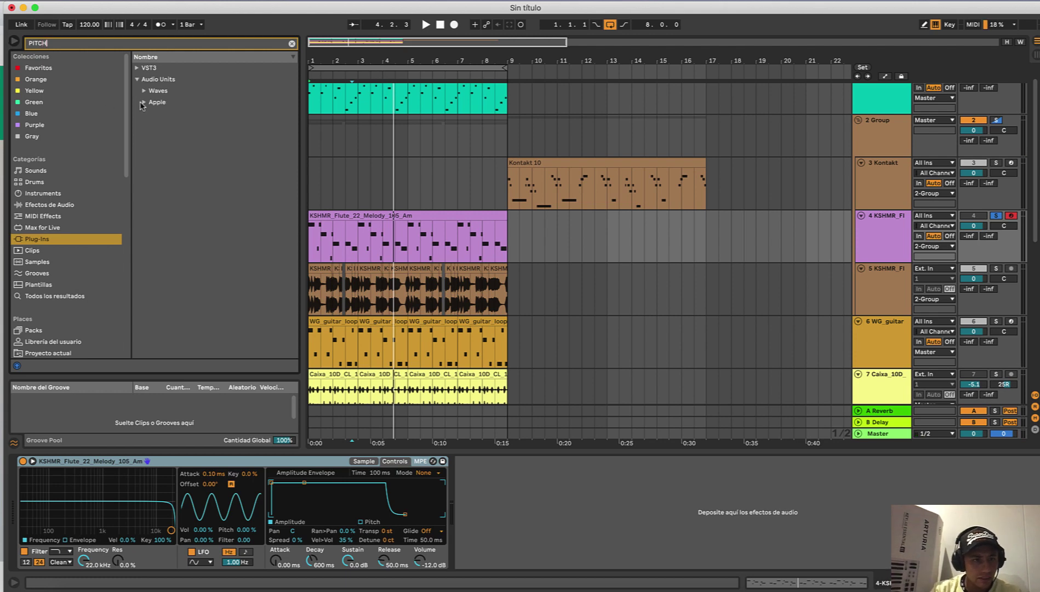
left_click(145, 91)
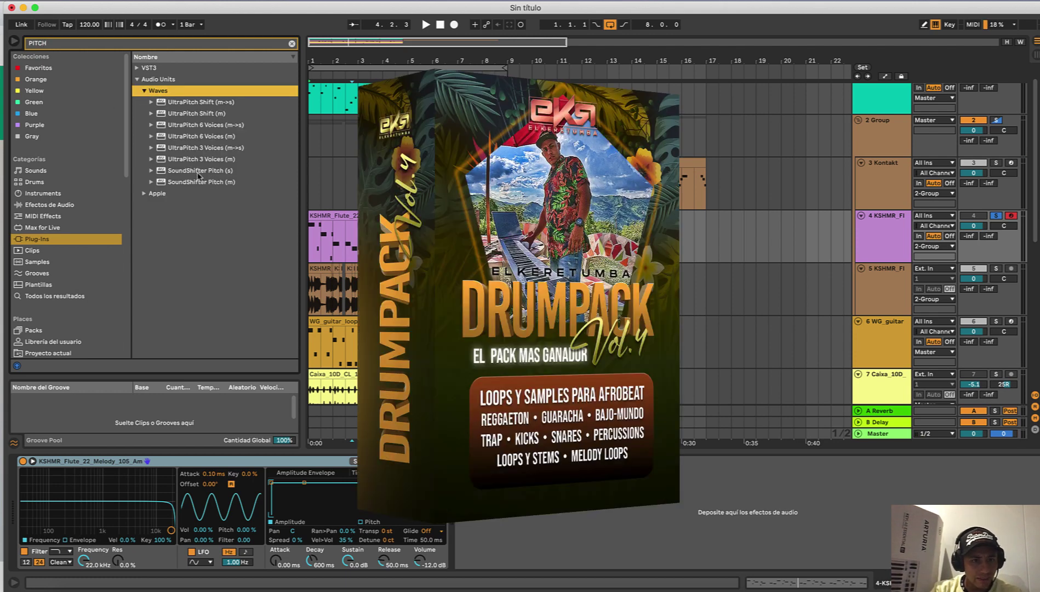
left_click(198, 175)
left_click_drag(199, 175, 526, 513)
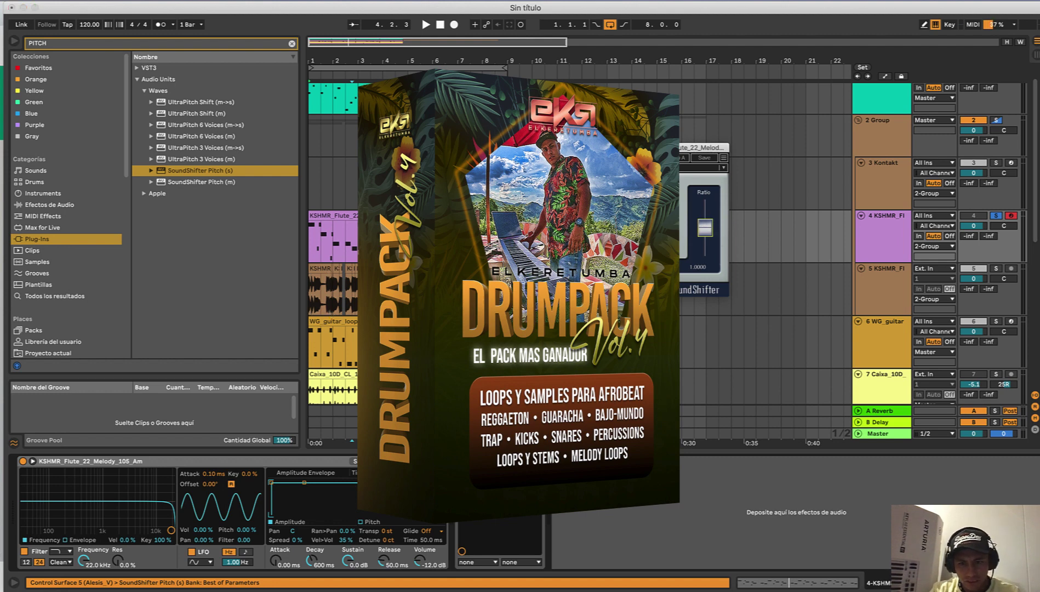
- Transpose the SoundShifter on track 4 to -12 semitones, play the result, and close its window
left_click_drag(706, 228, 705, 229)
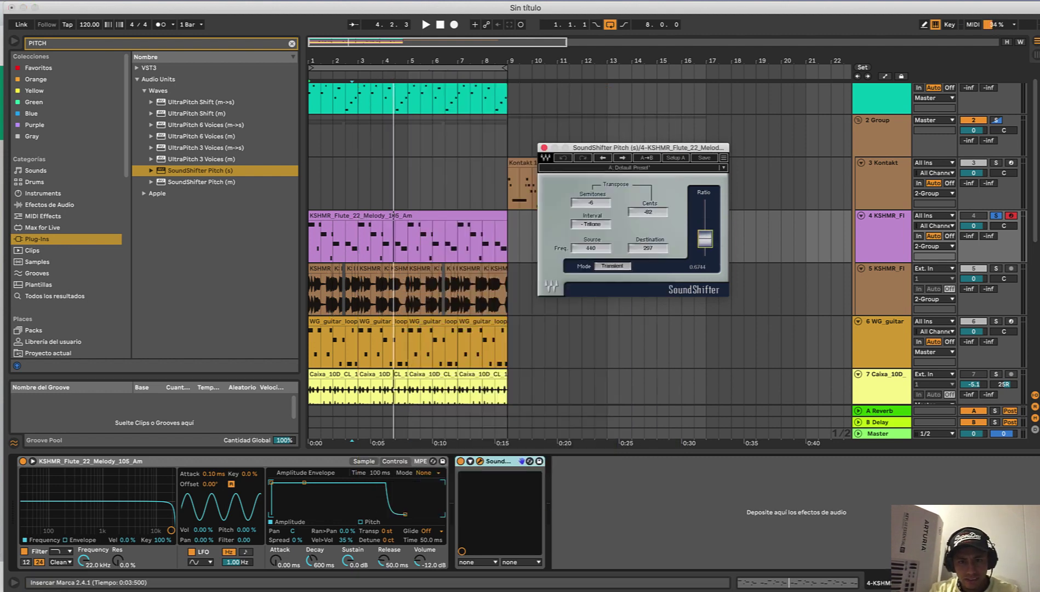
key("space")
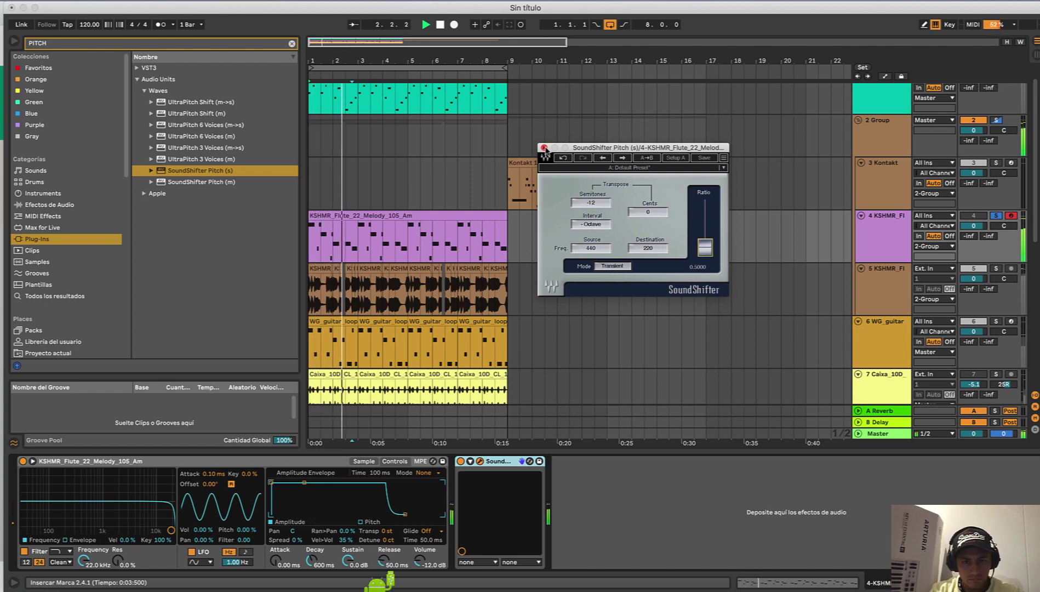
left_click(543, 148)
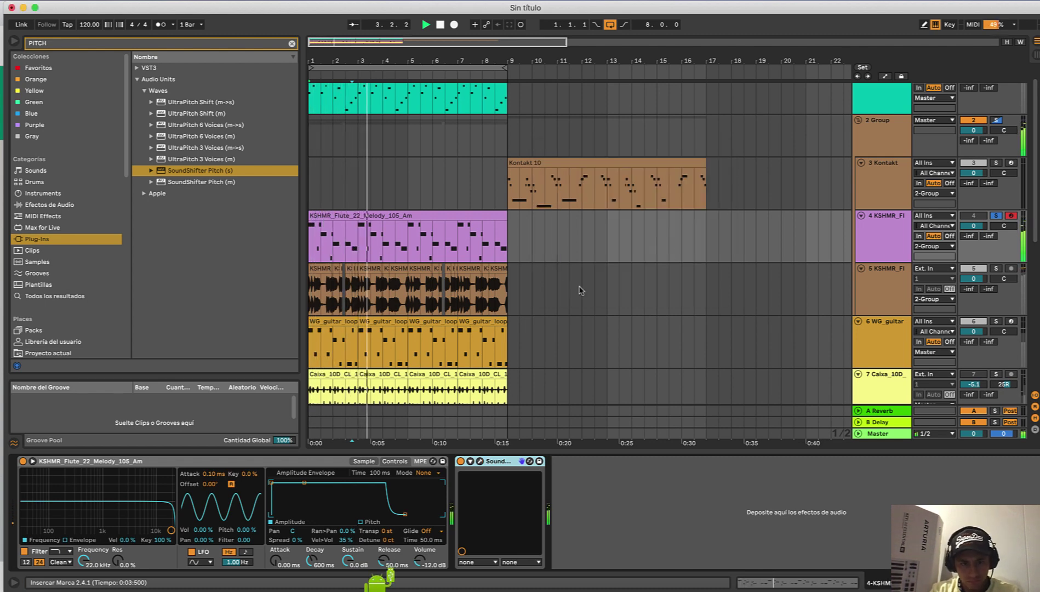
- Solo the flute audio track 5 instead of track 4 and play it from bar 1
left_click(996, 215)
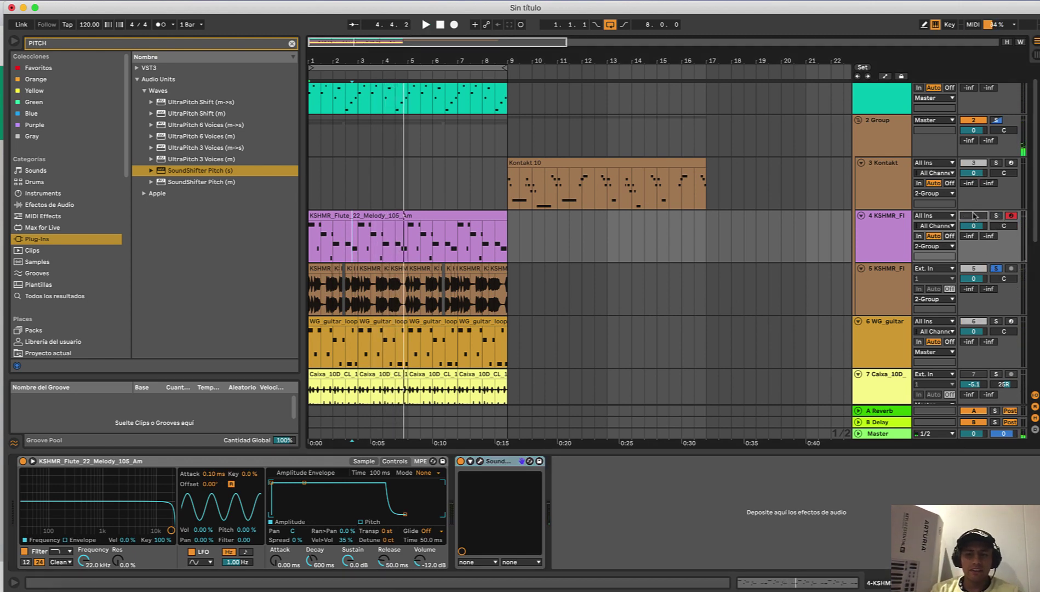
left_click(310, 184)
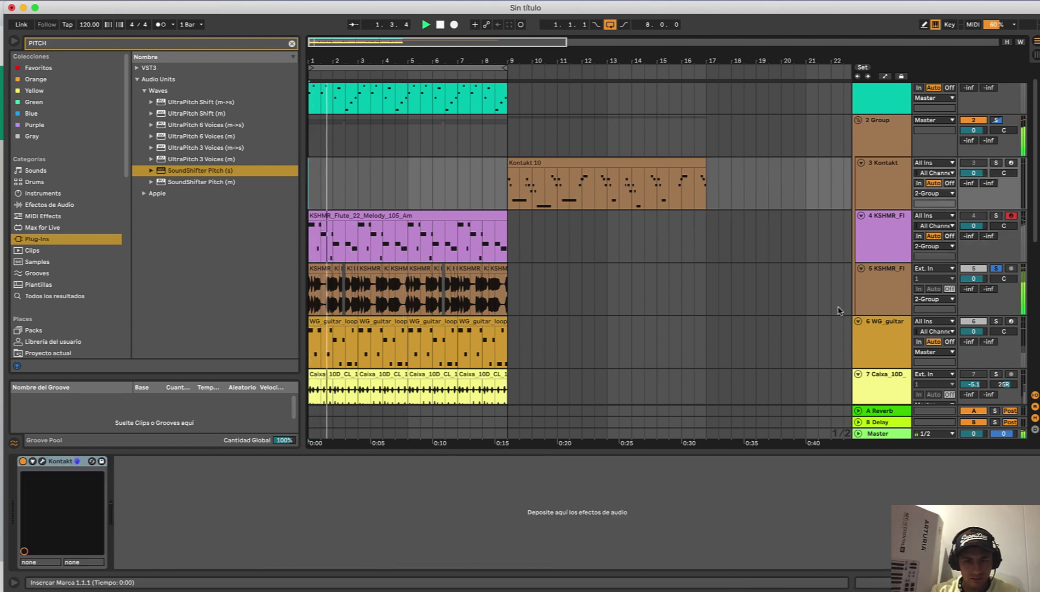
left_click(877, 284)
- Adjust the Reverb Amount of the Group track's Delay TAPE-201 during playback and close the plug-in window
left_click(877, 155)
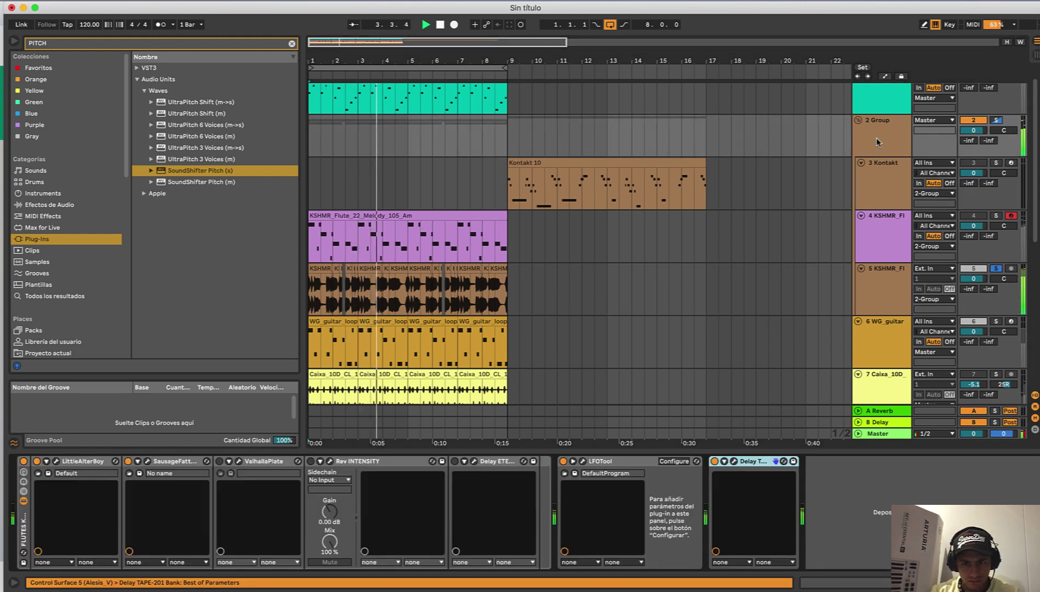
left_click(734, 462)
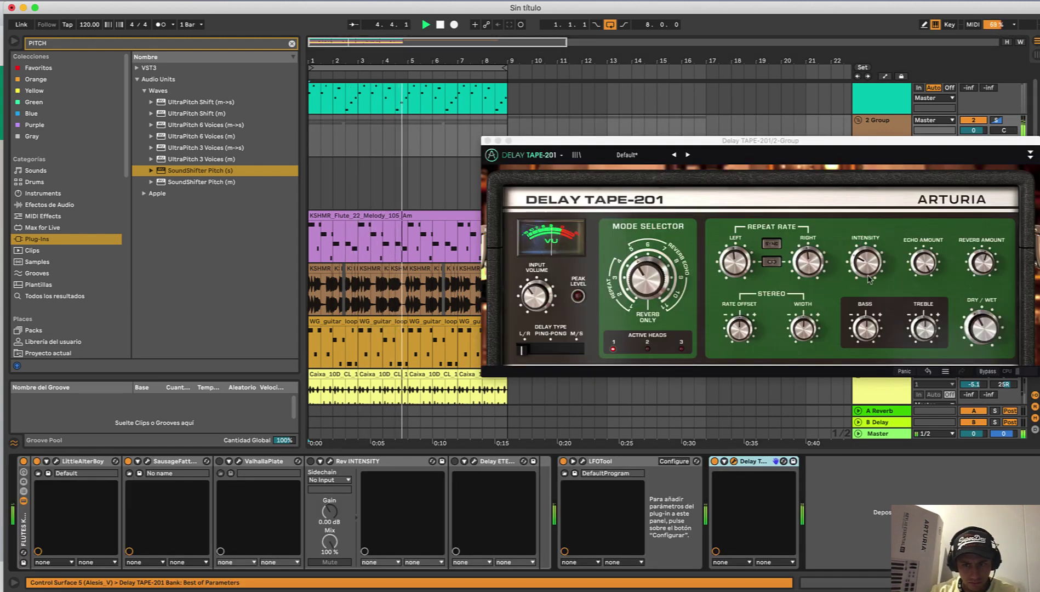
left_click_drag(981, 262, 982, 286)
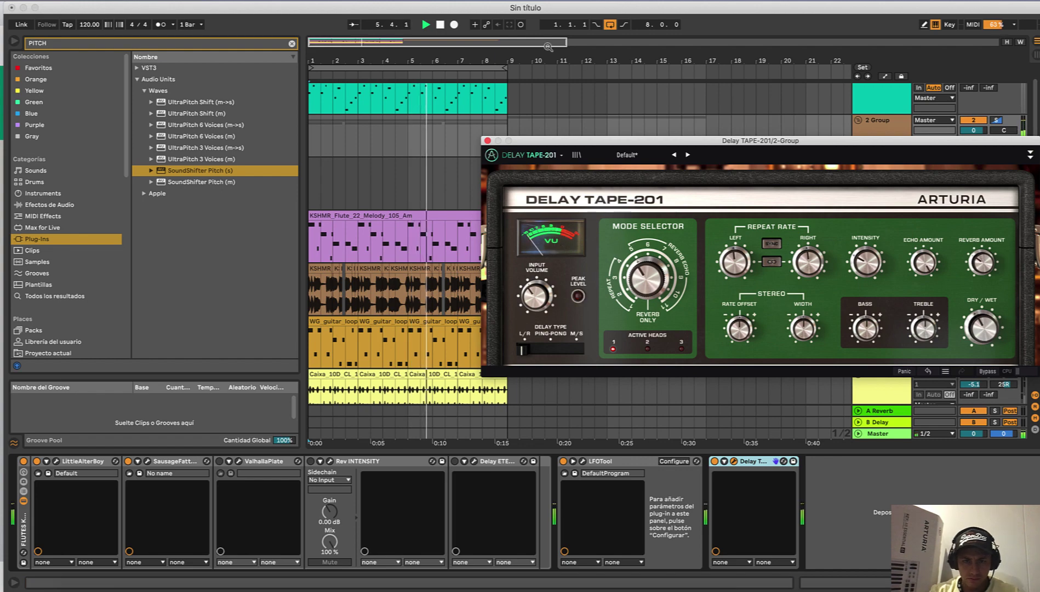
left_click(487, 140)
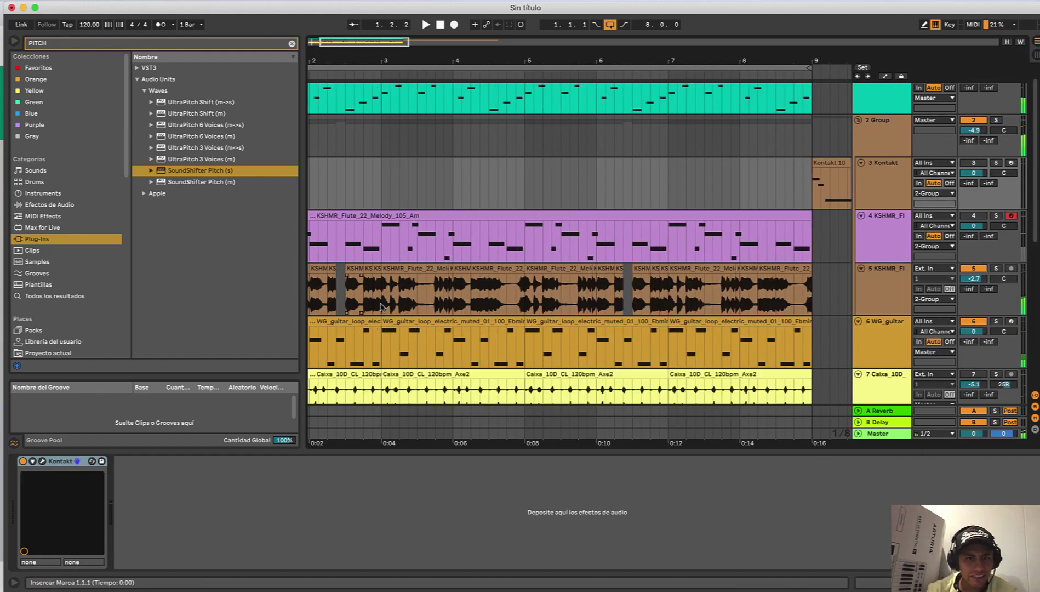
- Collapse the Group and Serum tracks and arm the Serum track for recording
key("minus")
key("minus")
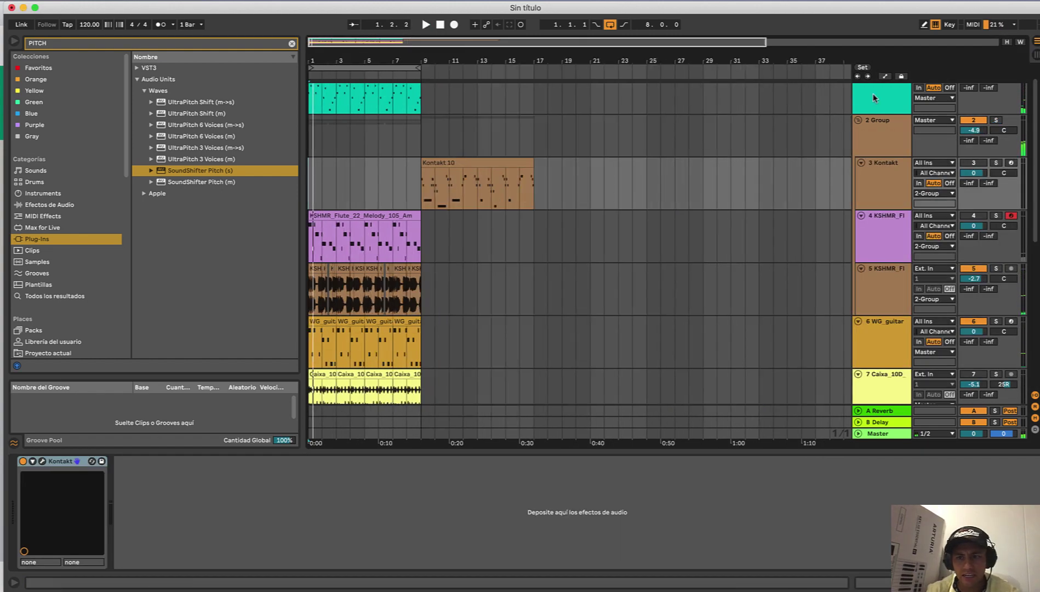
left_click(858, 121)
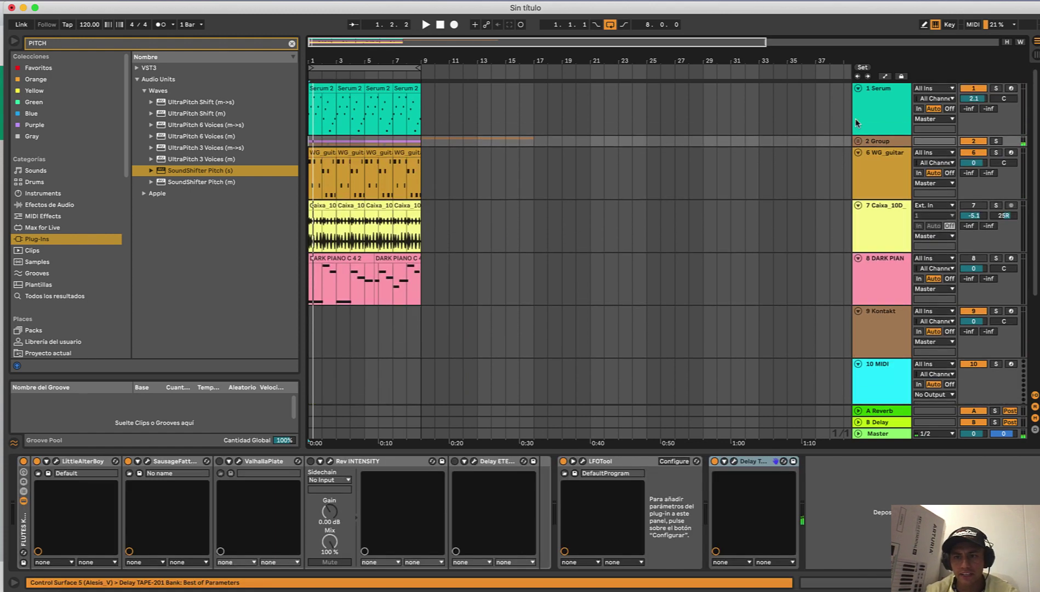
left_click(1010, 89)
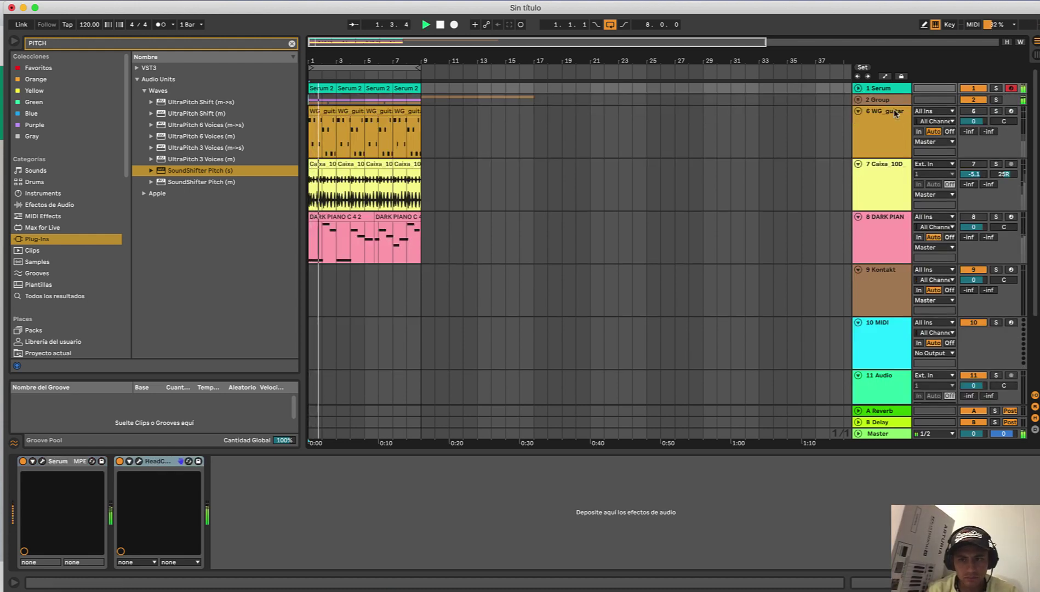
- Tweak the Reverb Amount on the Group's Delay TAPE-201 and load the preset 1.16 1.8 Stereo Delays
left_click(891, 100)
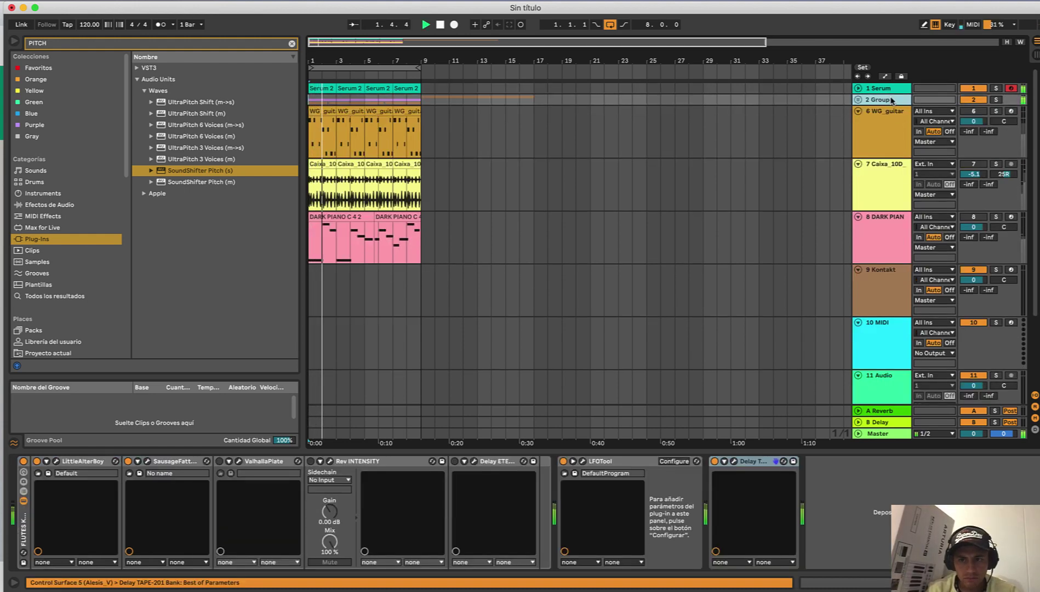
left_click(734, 461)
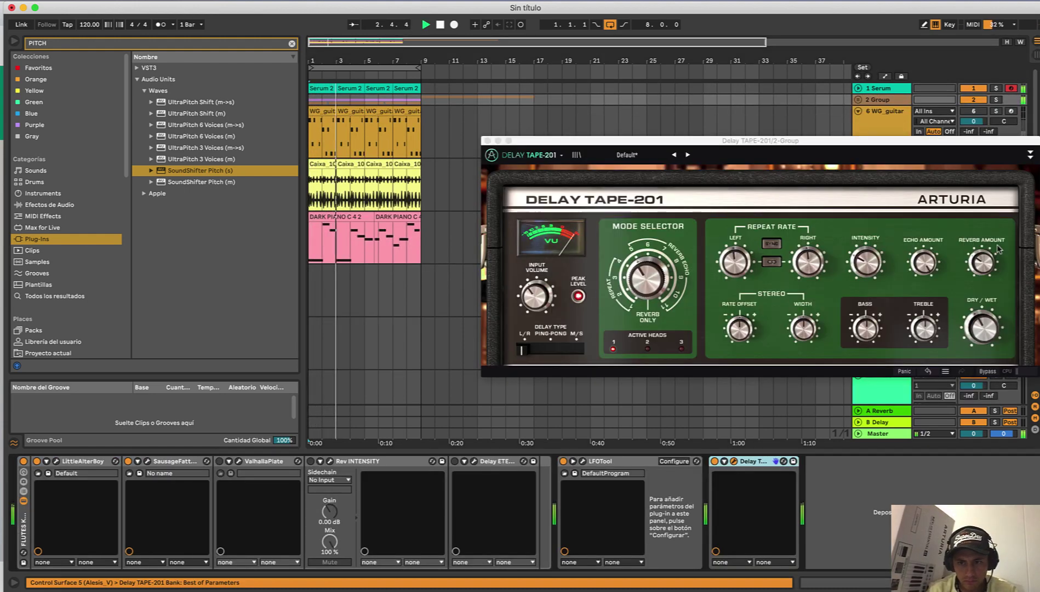
left_click_drag(983, 264, 983, 285)
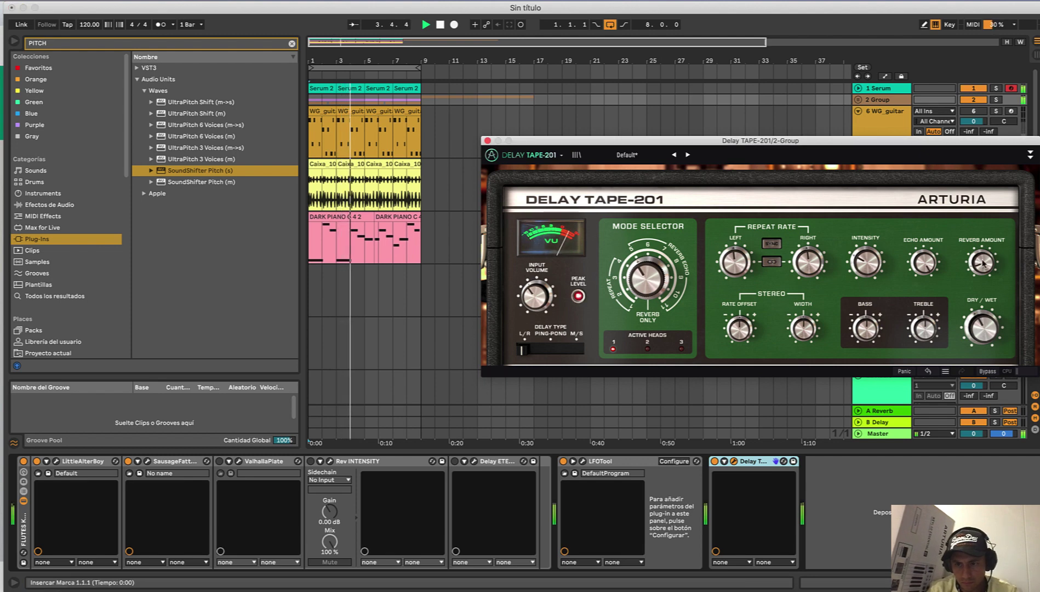
left_click(688, 156)
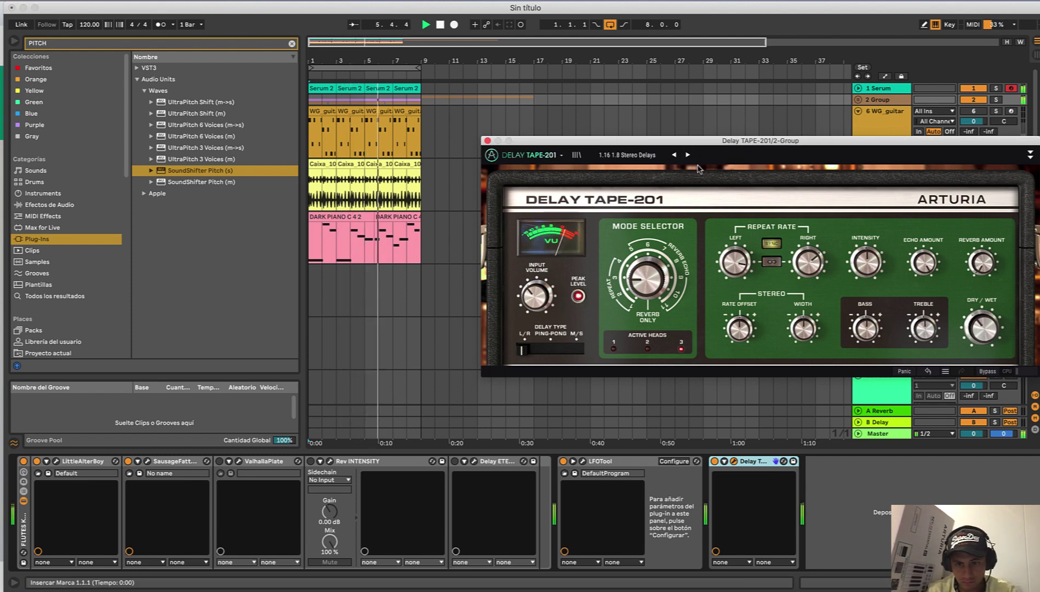
left_click(487, 141)
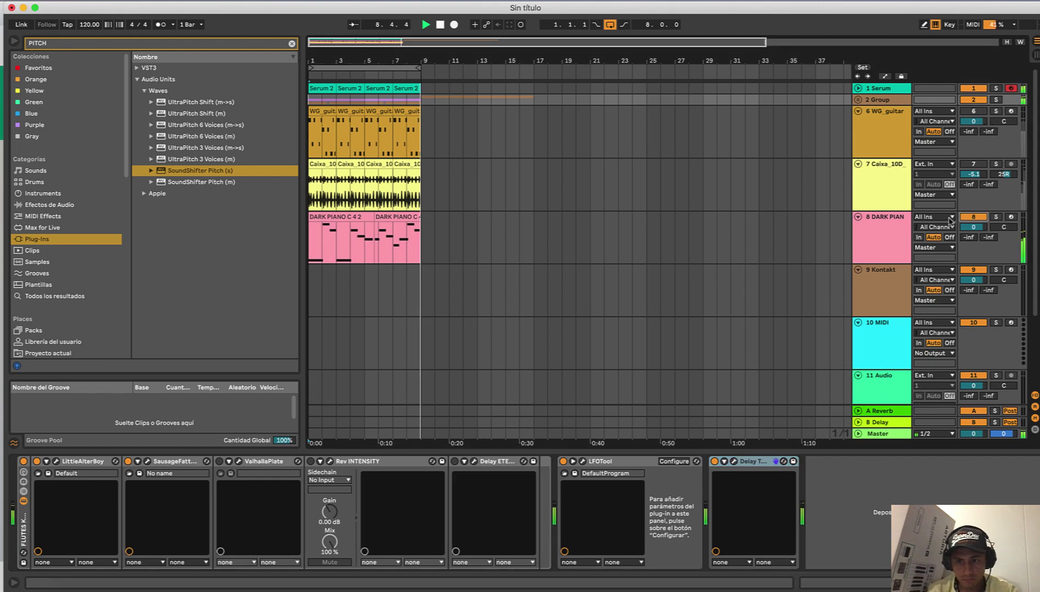
- Delete both DARK PIANO C 4 clips from track 8
left_click(343, 216)
key("Delete")
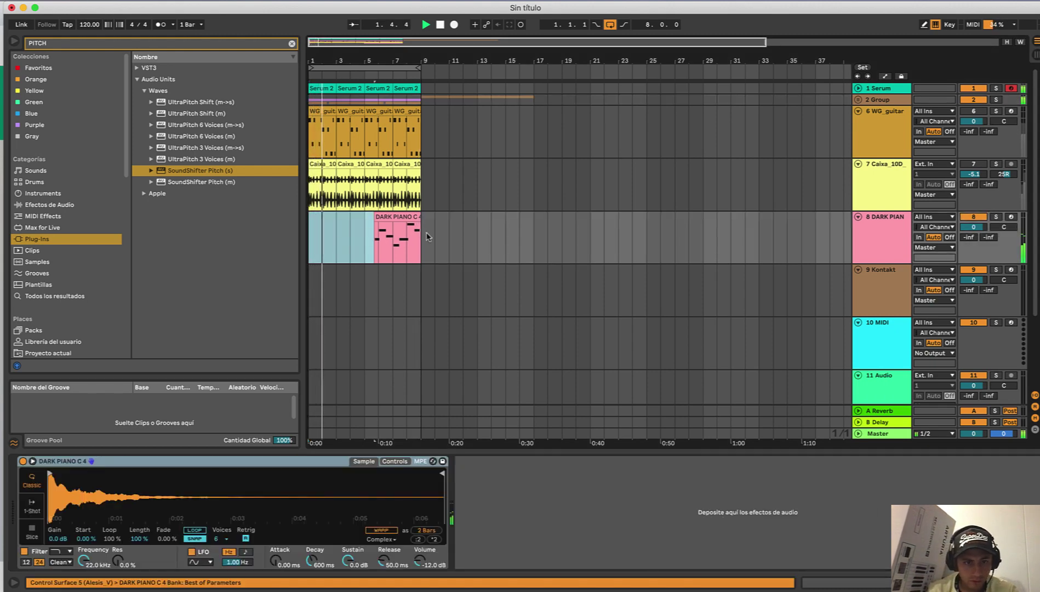
left_click_drag(423, 236, 337, 236)
key("Delete")
left_click(314, 252)
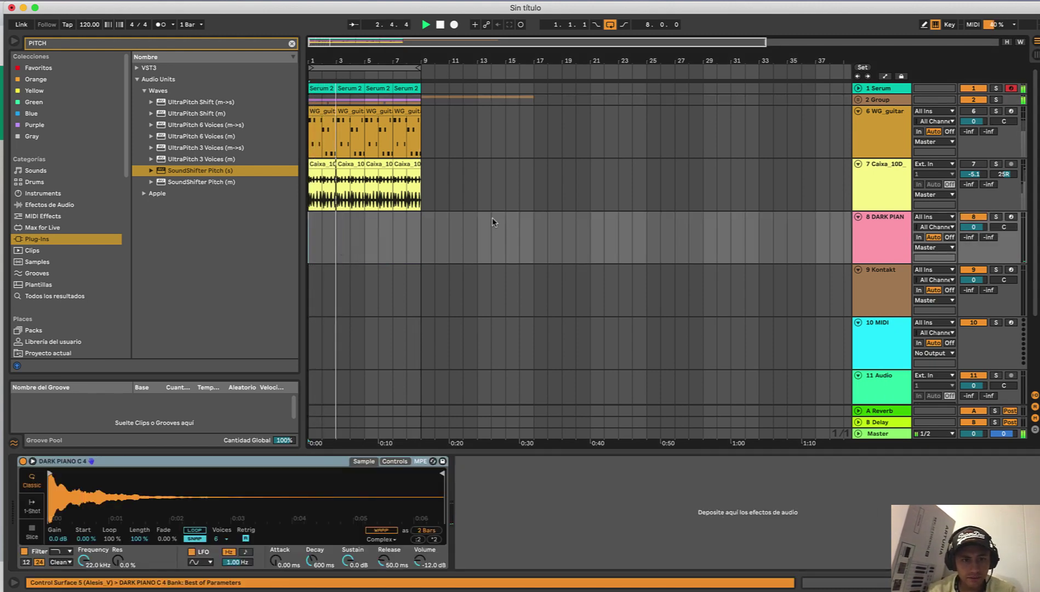
- Arm the DARK PIANO track and record a melody on it
left_click(1011, 217)
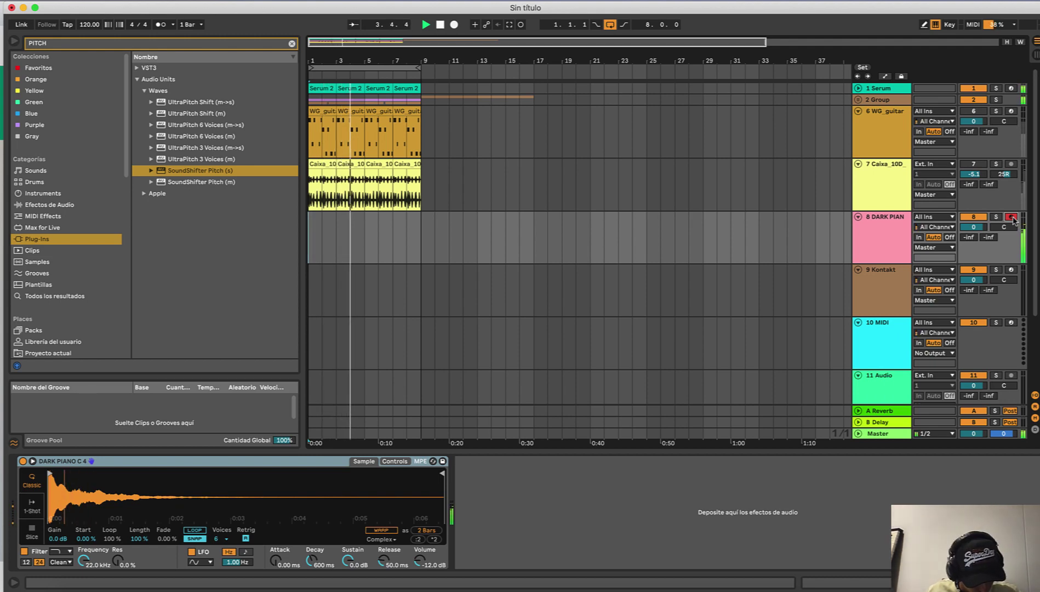
key("F9")
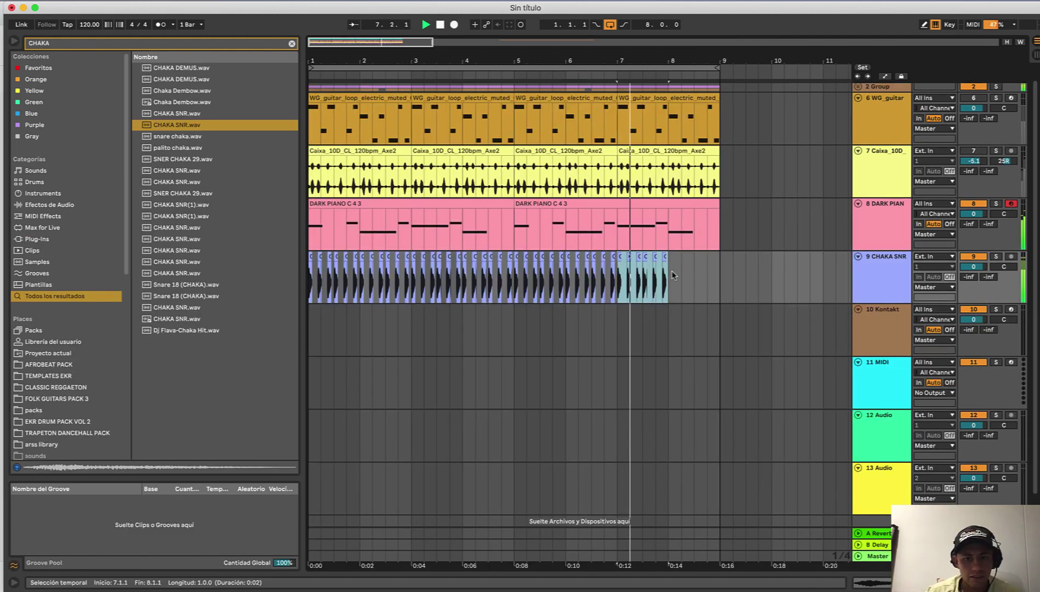
- Duplicate the selected bar of CHAKA SNR clips to fill bar 8, and return the insert marker to 1.1.1
key("super+d")
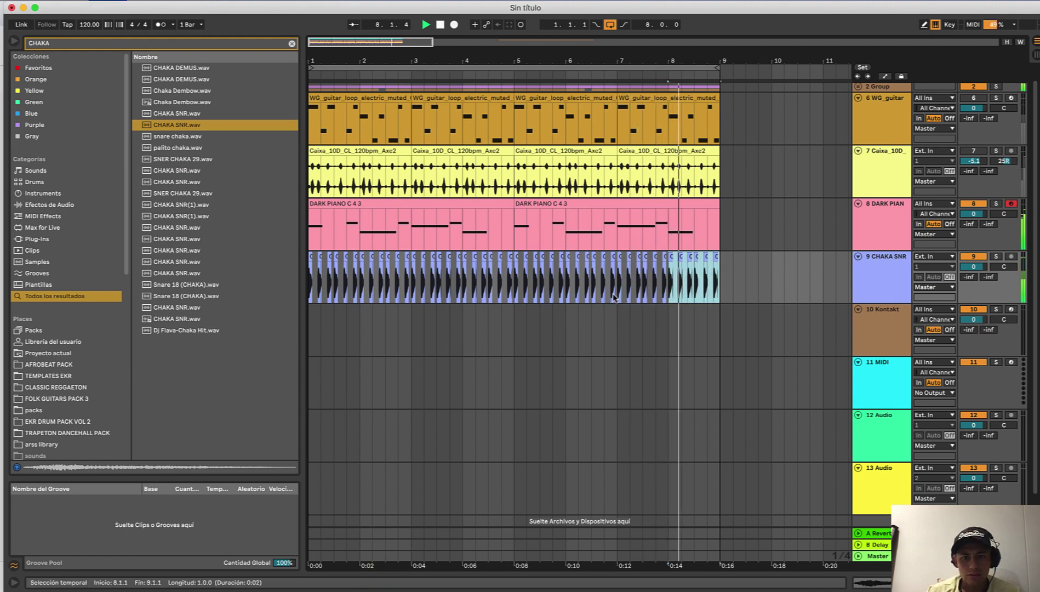
left_click(311, 333)
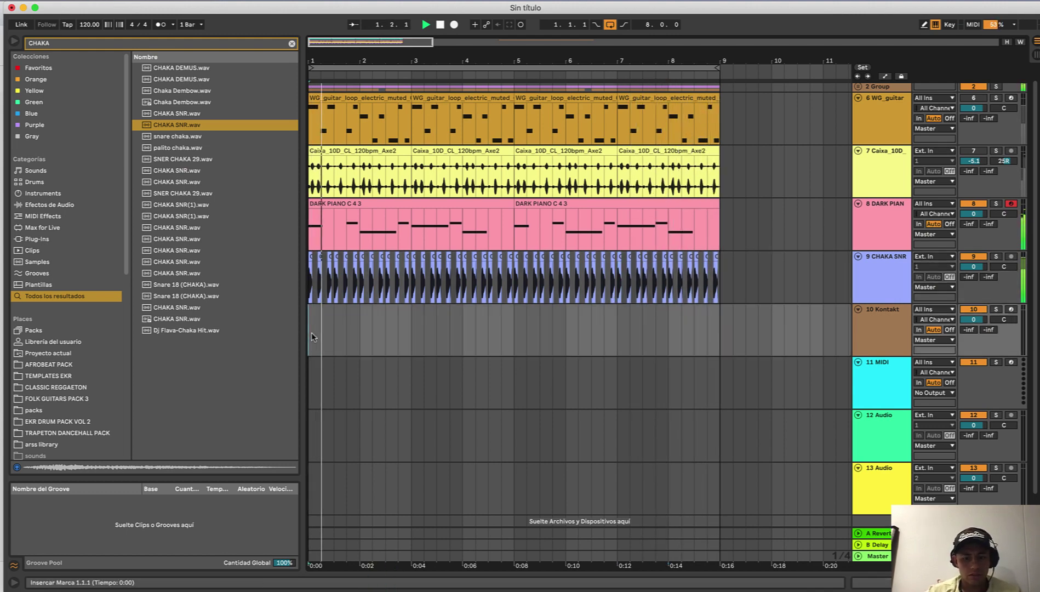
key("XF86AudioRaiseVolume")
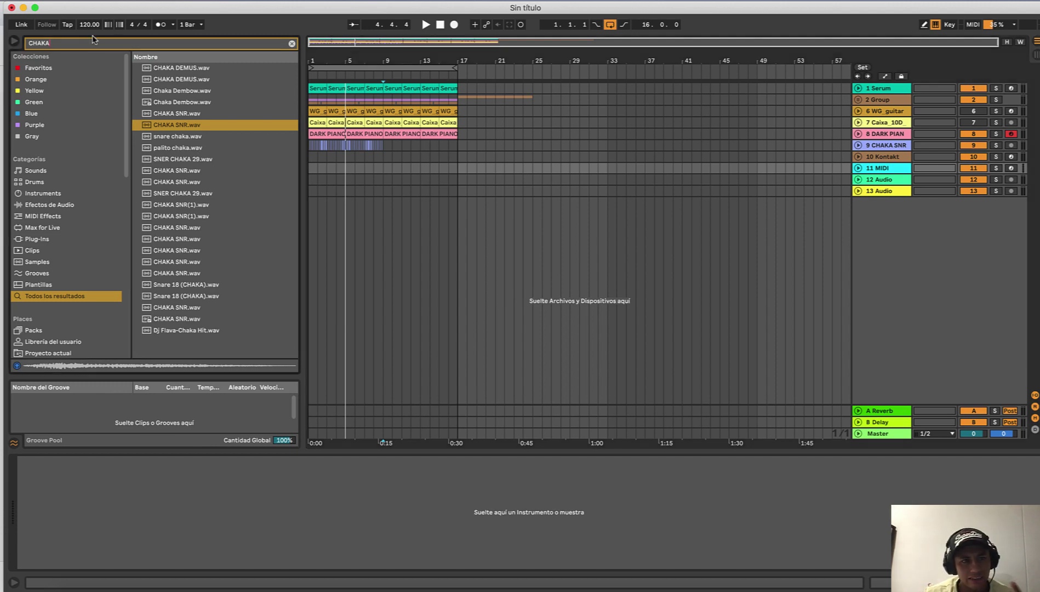
- Search the browser for STAB, audition the brass and guitar chord stabs, and select KSHMR_Brass_Stab_02_C.wav
type("STAB")
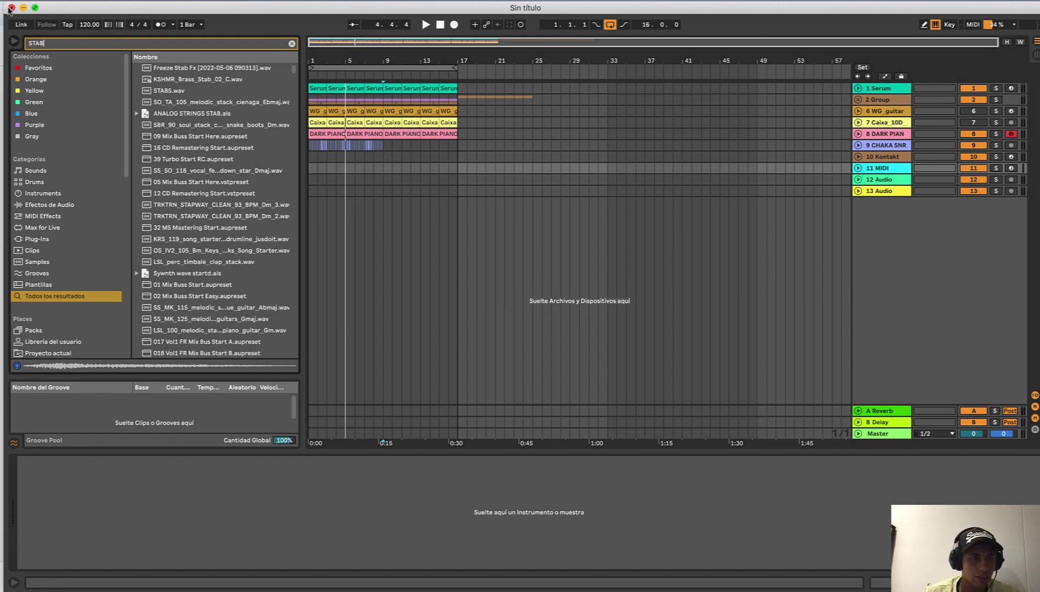
left_click(182, 81)
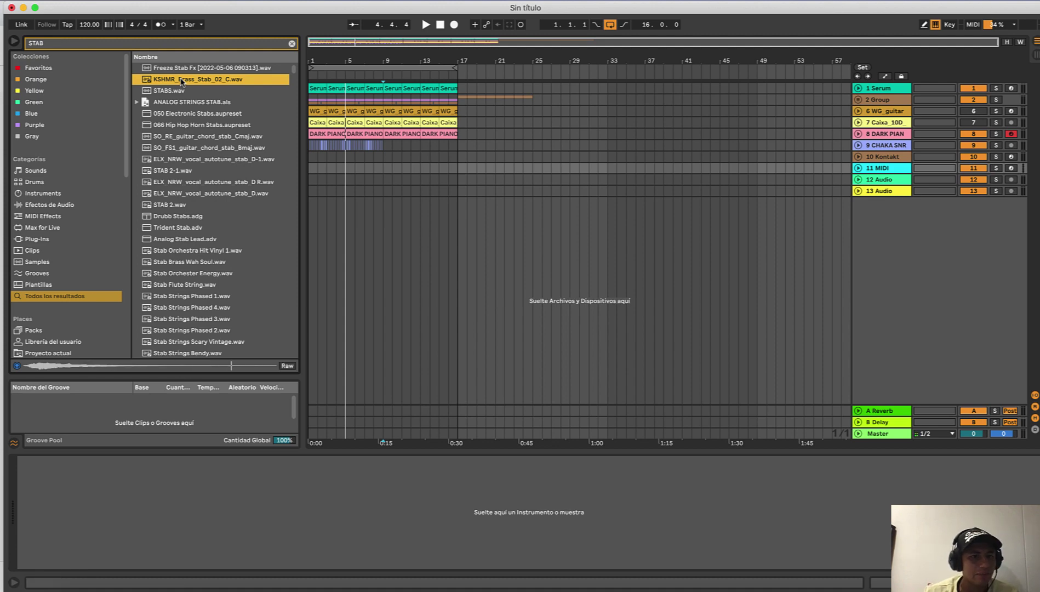
left_click(183, 136)
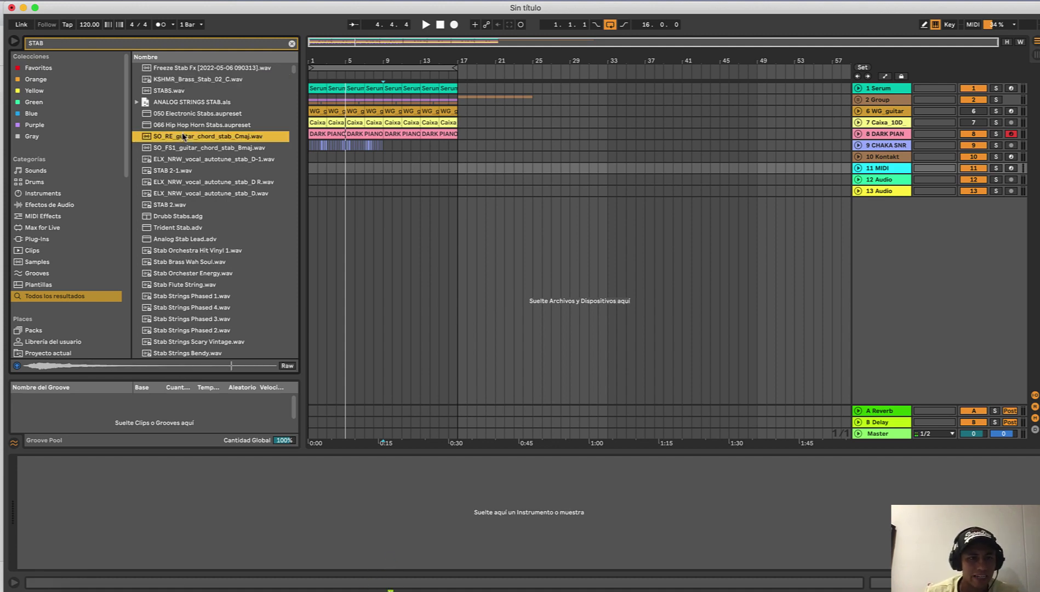
key("Down")
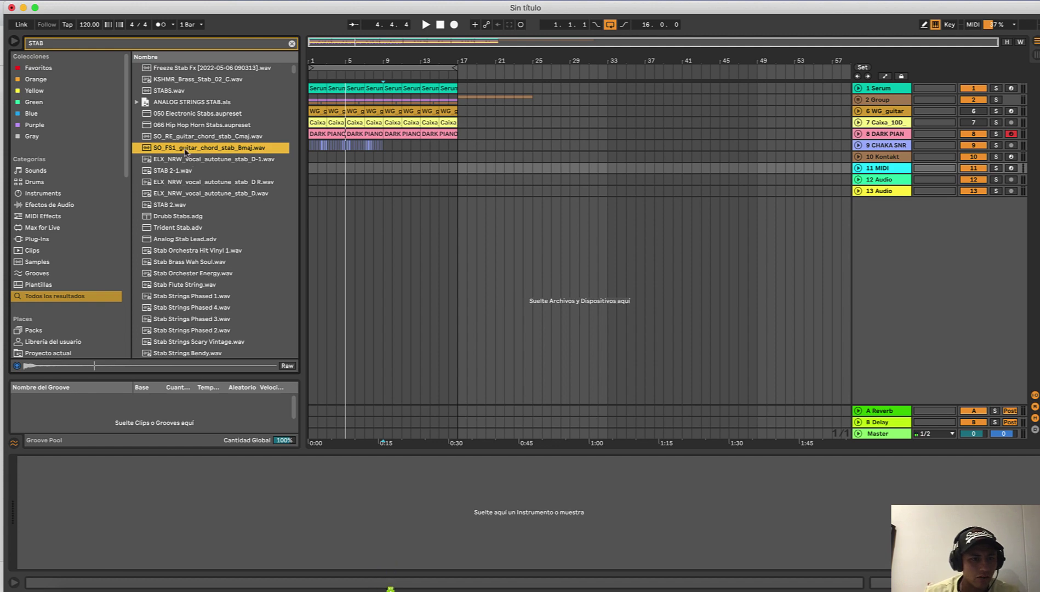
left_click(196, 83)
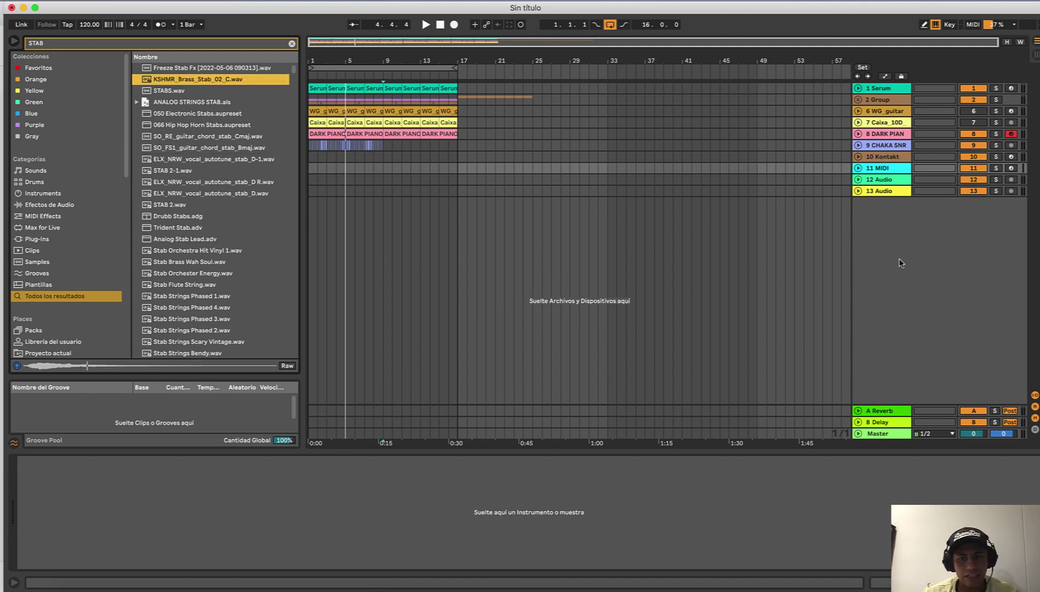
- Add an audio track below the MIDI track, place KSHMR_Brass_Stab_02_C at bar 1 and transpose the clip to -3 st
left_click(868, 168)
key("super+t")
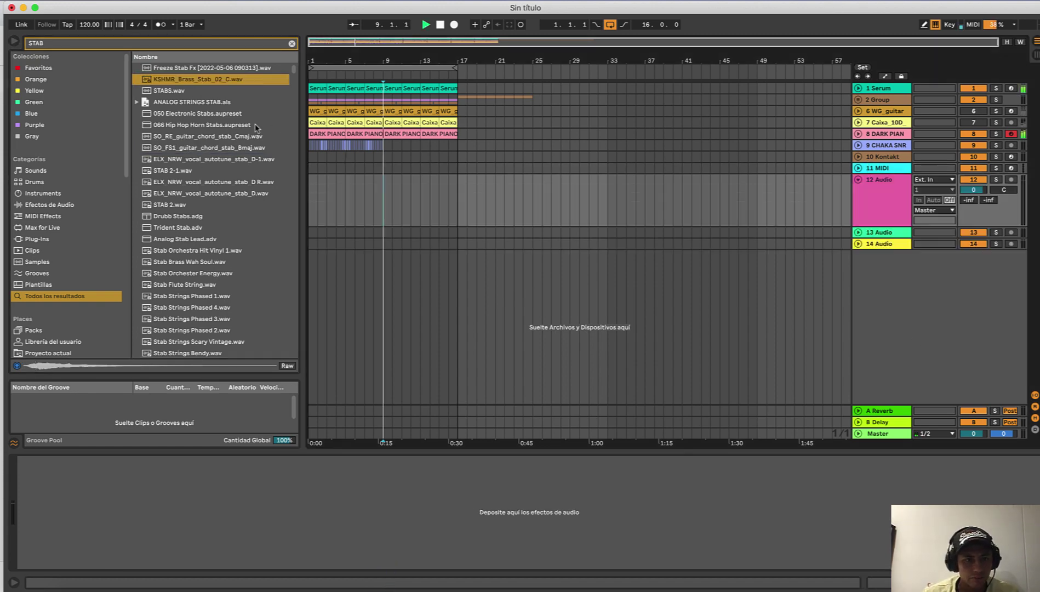
key("space")
left_click_drag(227, 80, 310, 195)
double_click(312, 197)
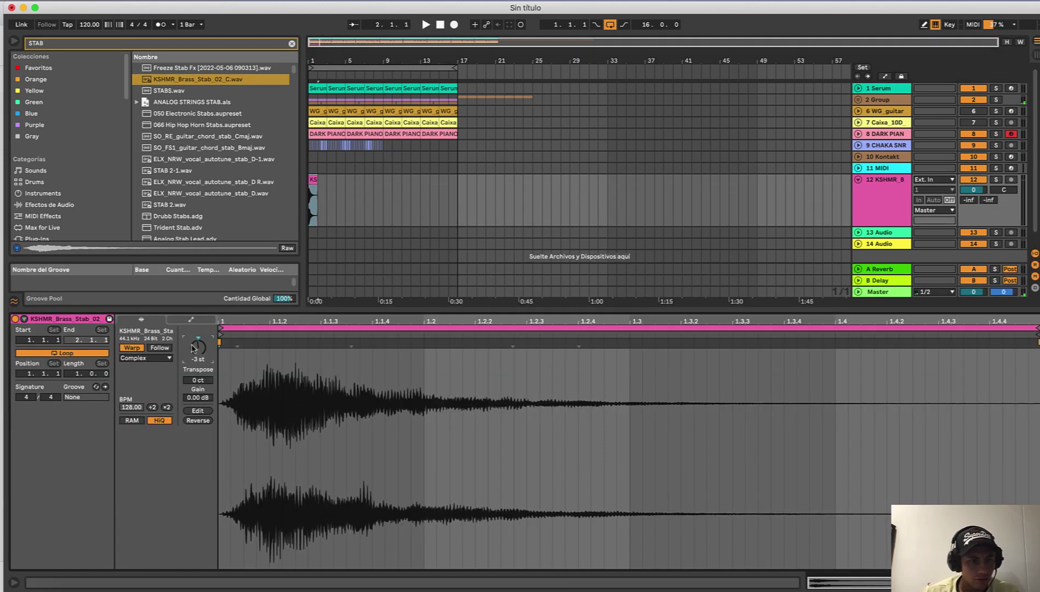
key("space")
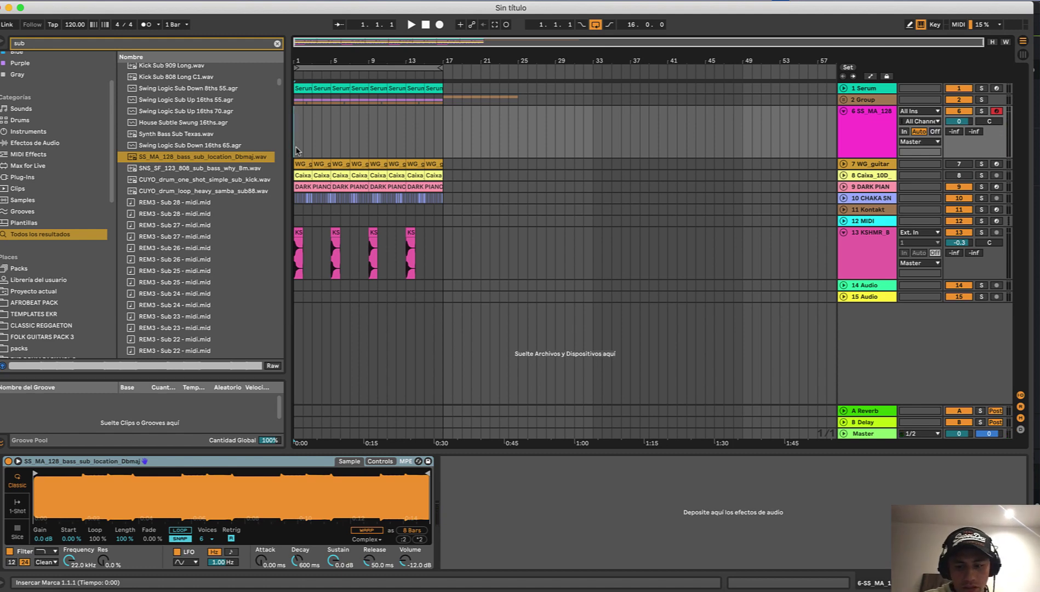
- Record a bass part about four bars long on the SS_MA_128 track, starting at bar 1
key("F9")
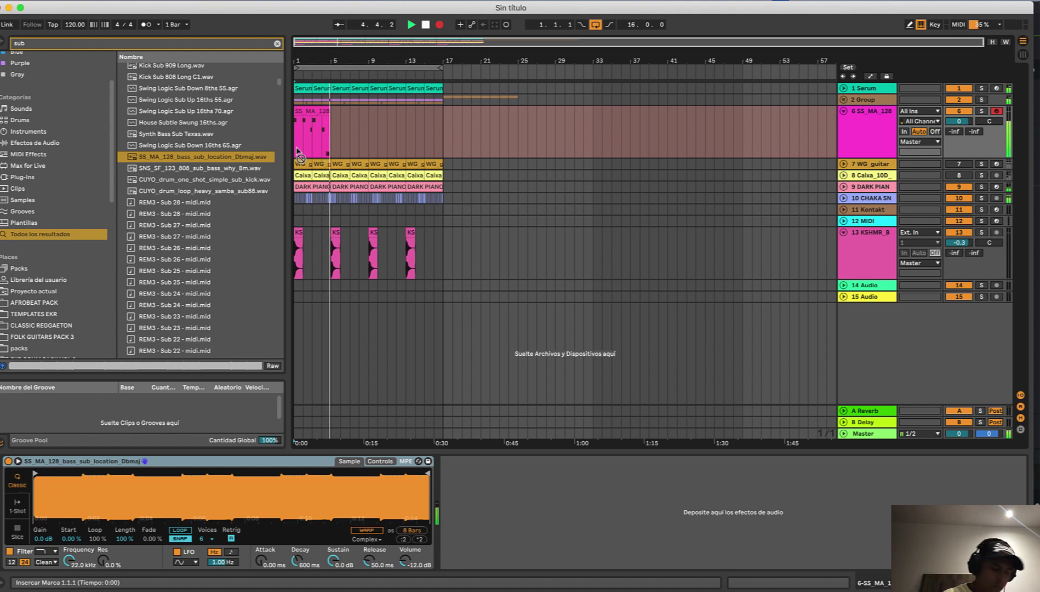
key("space")
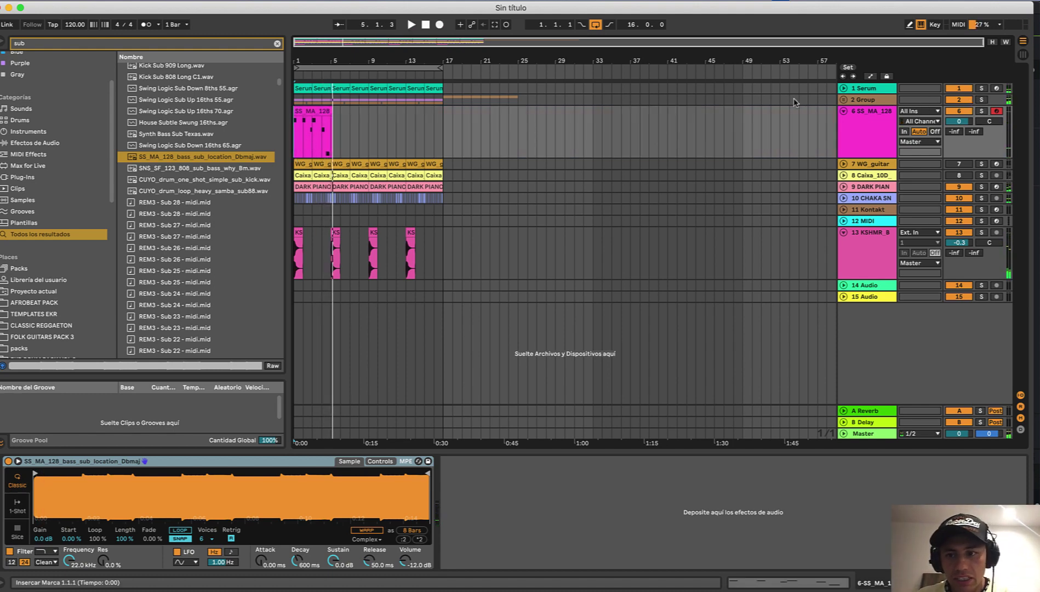
- Insert an audio track below the Group track, set its input to 2-Group, arm it and start recording from bar 1
left_click(875, 102)
key("super+t")
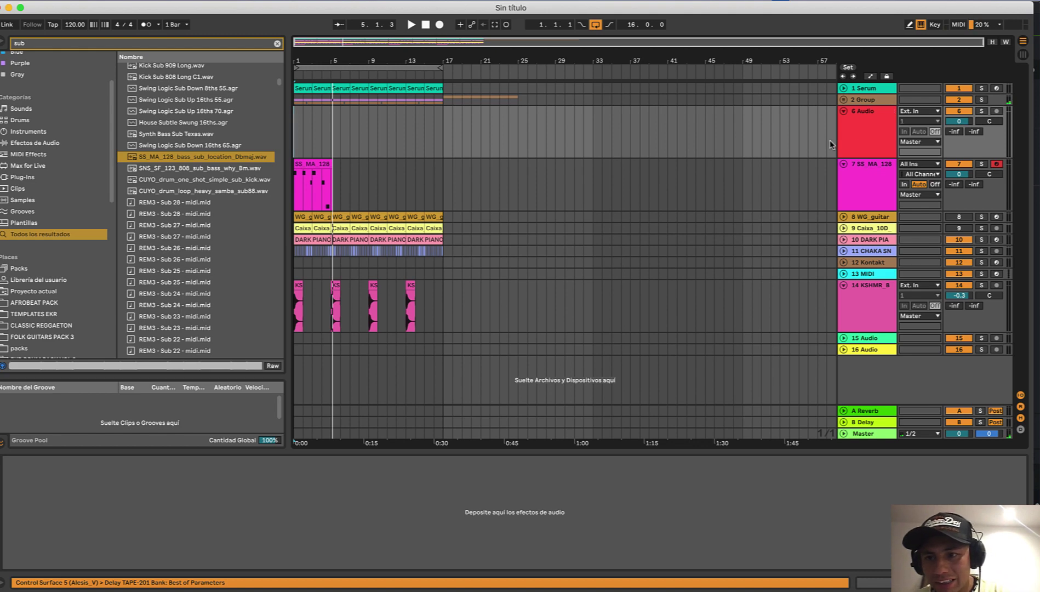
left_click(929, 112)
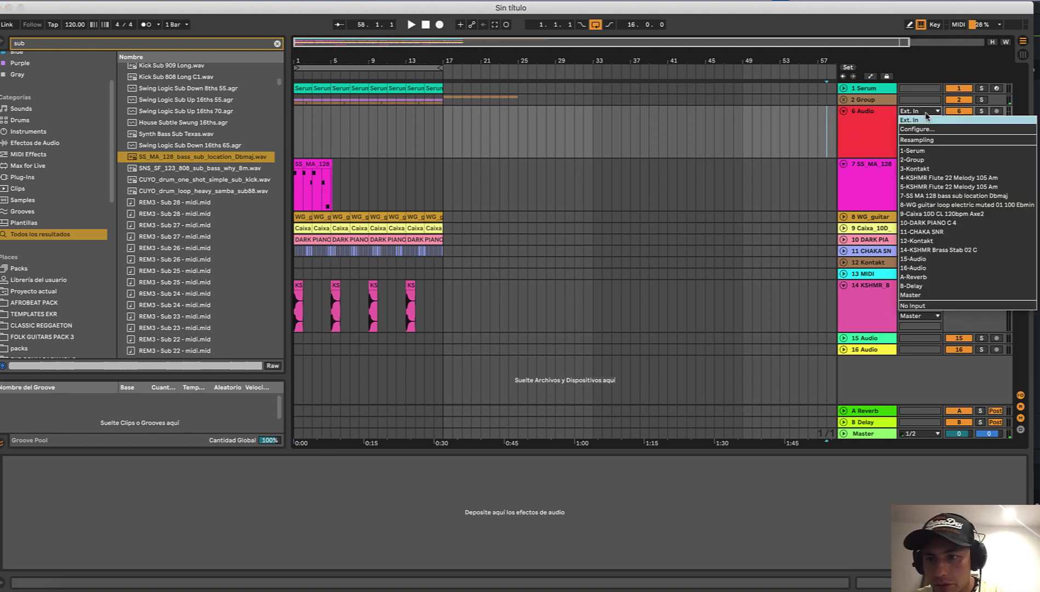
left_click(923, 159)
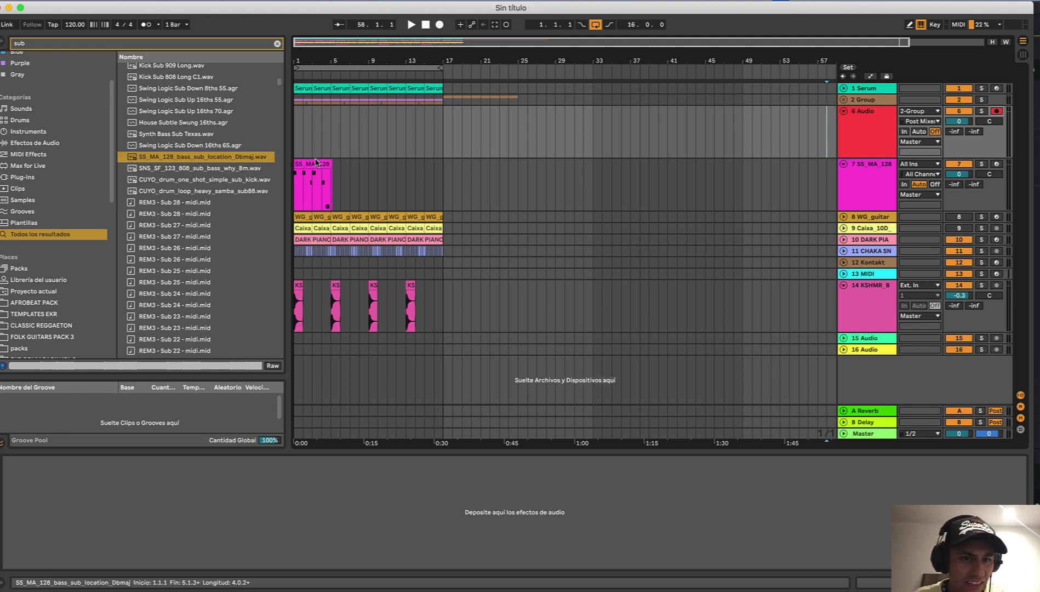
key("F9")
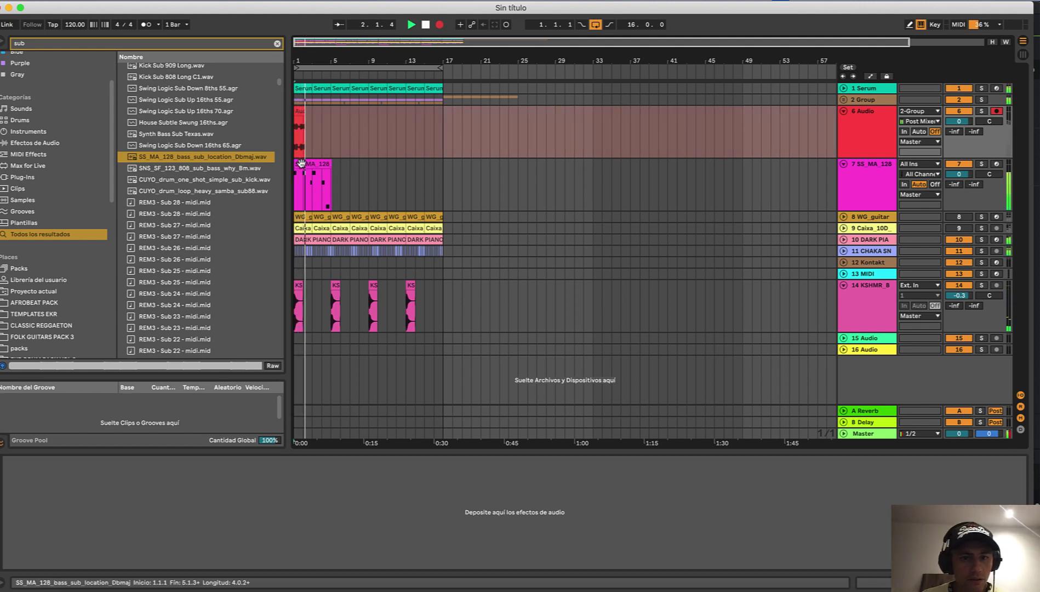
- Cut out the short section of the bass clip just before the last note in bar 4
double_click(301, 160)
double_click(301, 164)
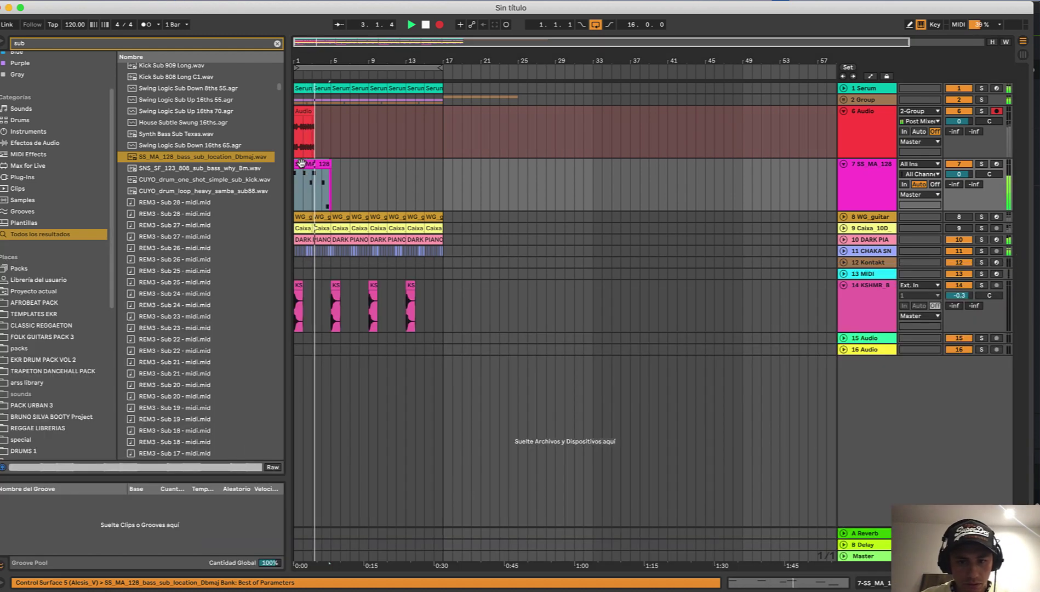
scroll(330, 144, "up", 5)
scroll(329, 143, "left", 5)
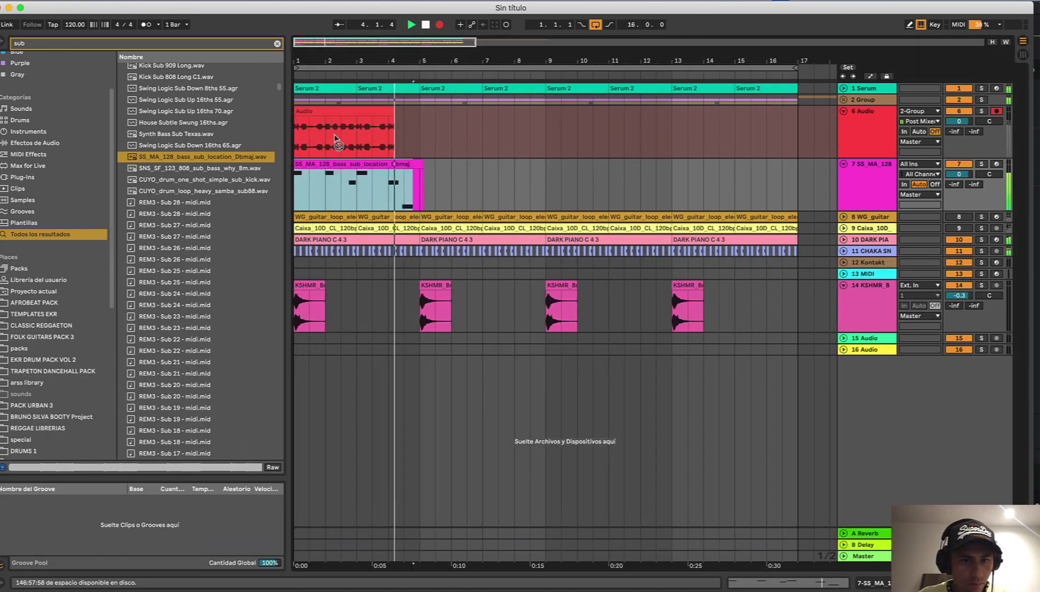
scroll(411, 198, "up", 10)
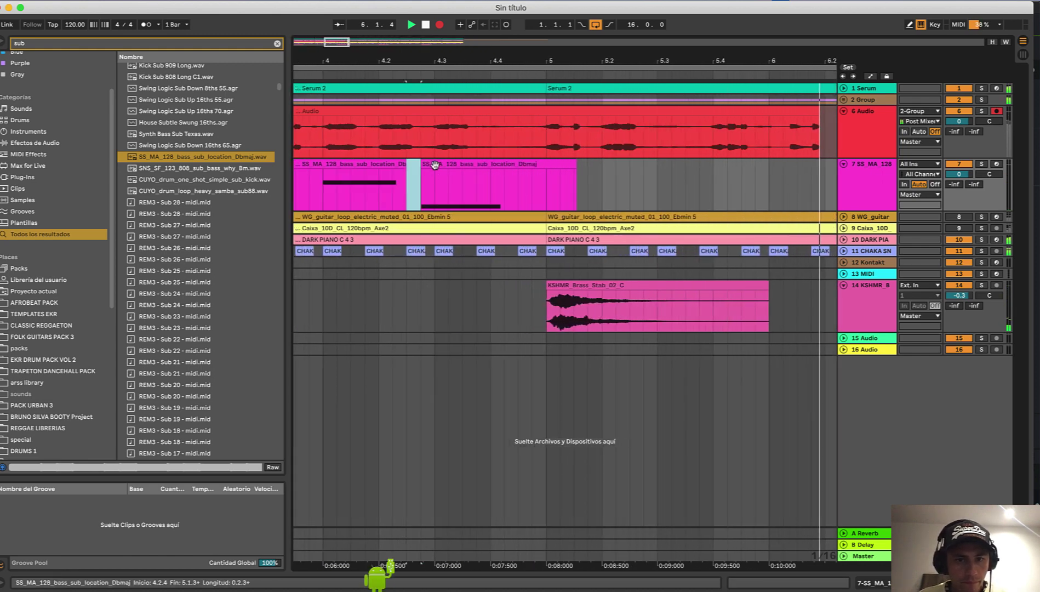
left_click_drag(408, 199, 431, 195)
scroll(438, 195, "down", 2)
key("Delete")
- Select the two-bar bass section with the cut and duplicate it repeatedly to fill the track up to bar 17
scroll(524, 193, "down", 3)
left_click_drag(524, 193, 351, 206)
key("super+d")
key("super+d")
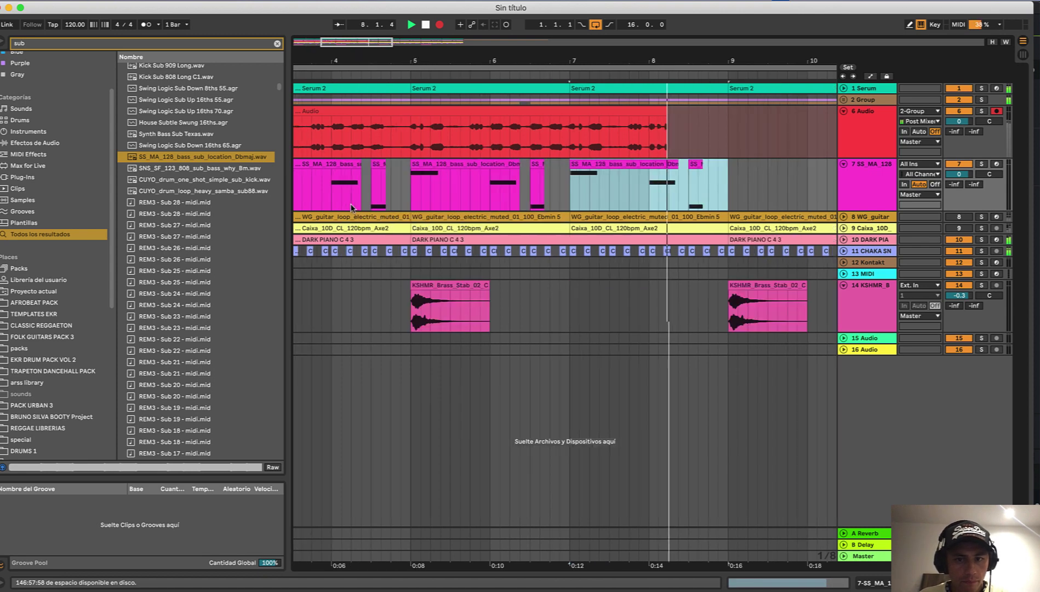
scroll(352, 208, "down", 3)
key("super+d")
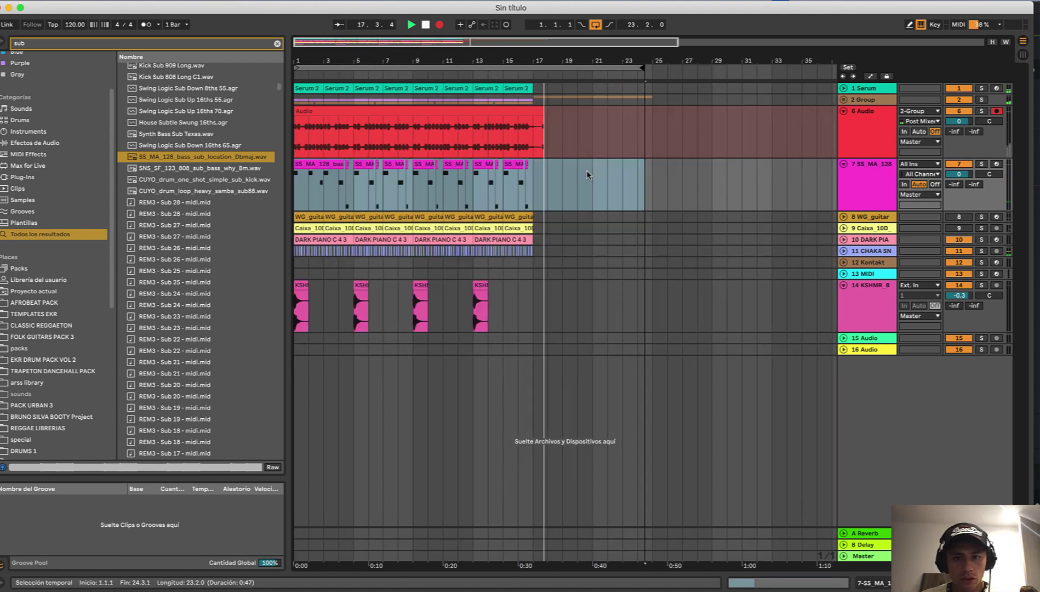
- Stop the recording, solo the new Audio track and audition the resampled group from bar 7 and bar 1
left_click(868, 129)
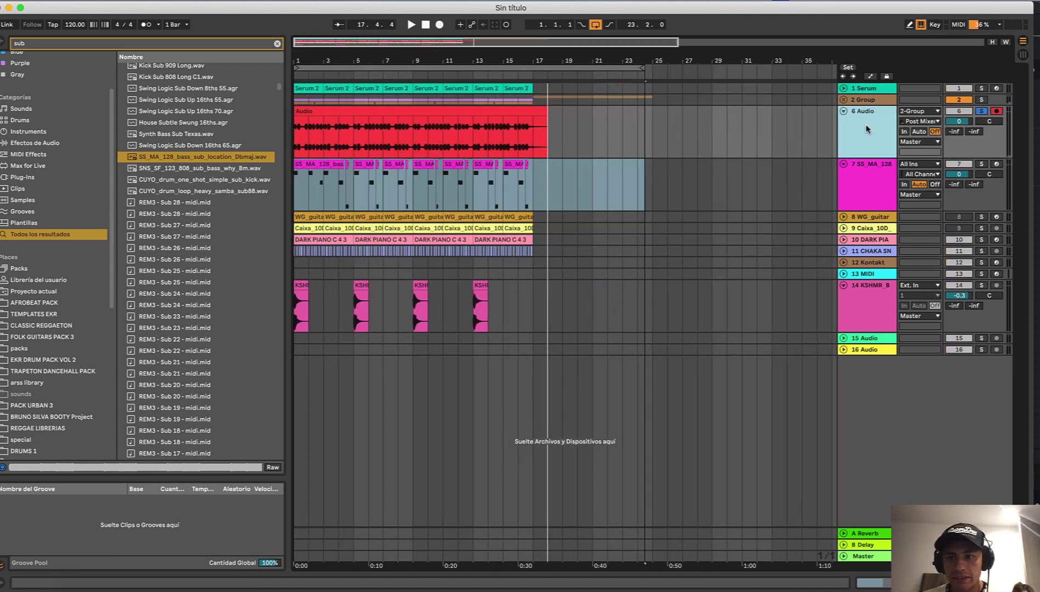
left_click(866, 101)
left_click(378, 136)
key("space")
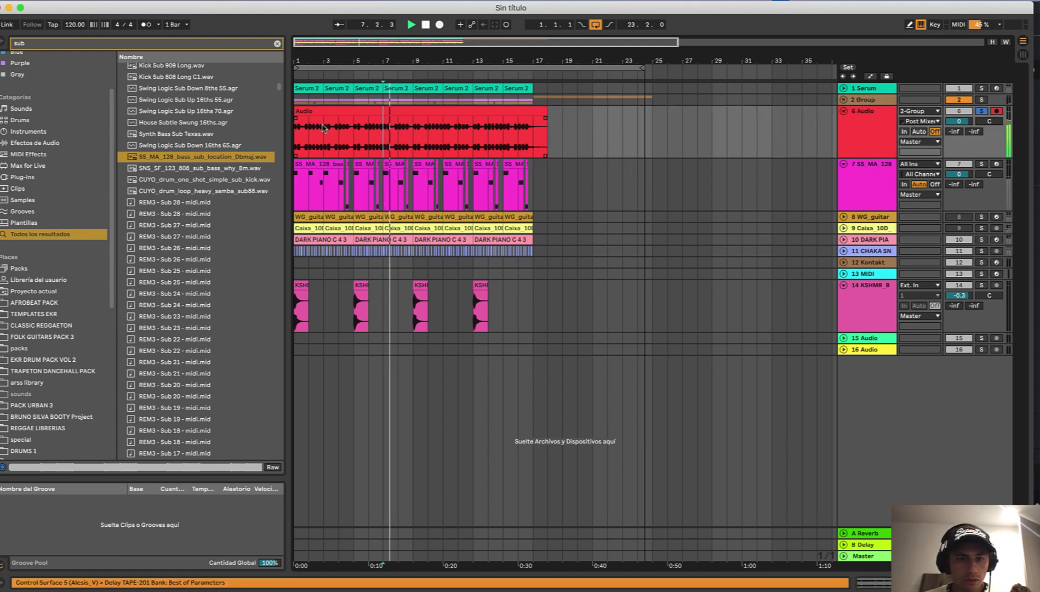
key("space")
left_click(299, 144)
key("space")
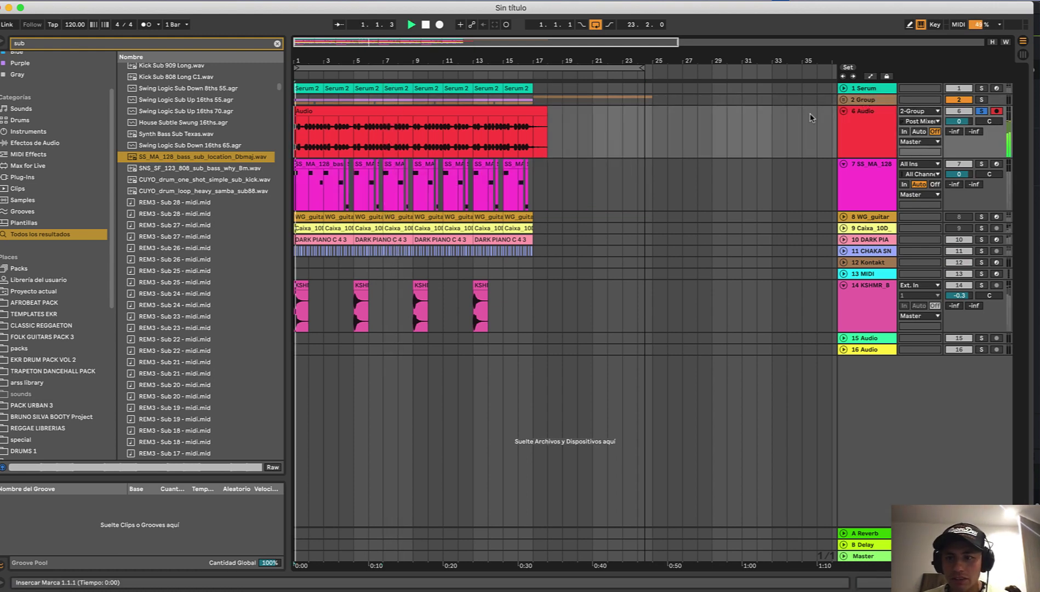
key("space")
- Delete the original Group track and turn off solo on the resampled Audio track
double_click(871, 101)
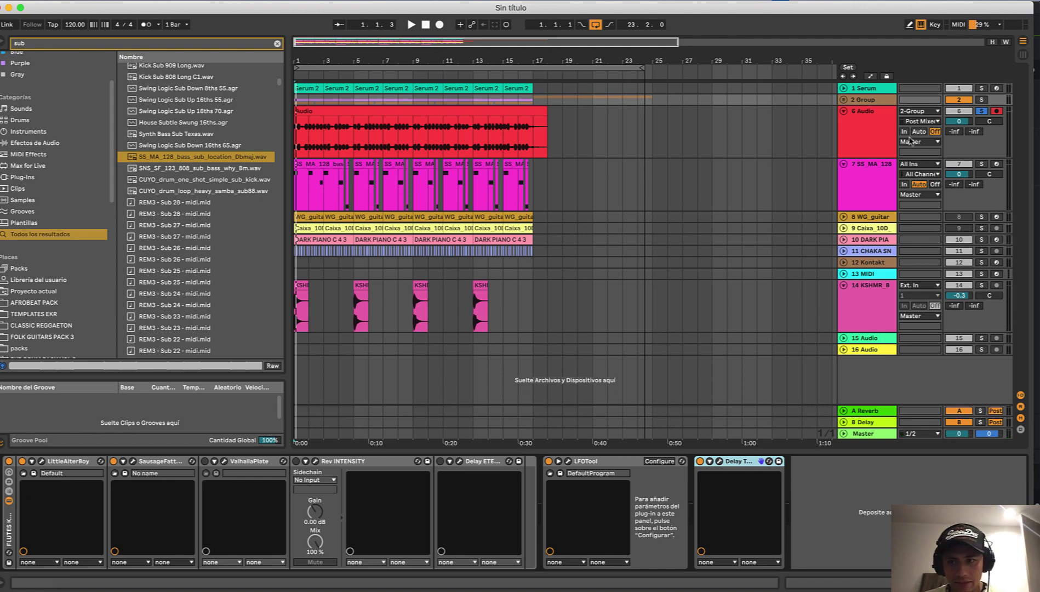
left_click(860, 99)
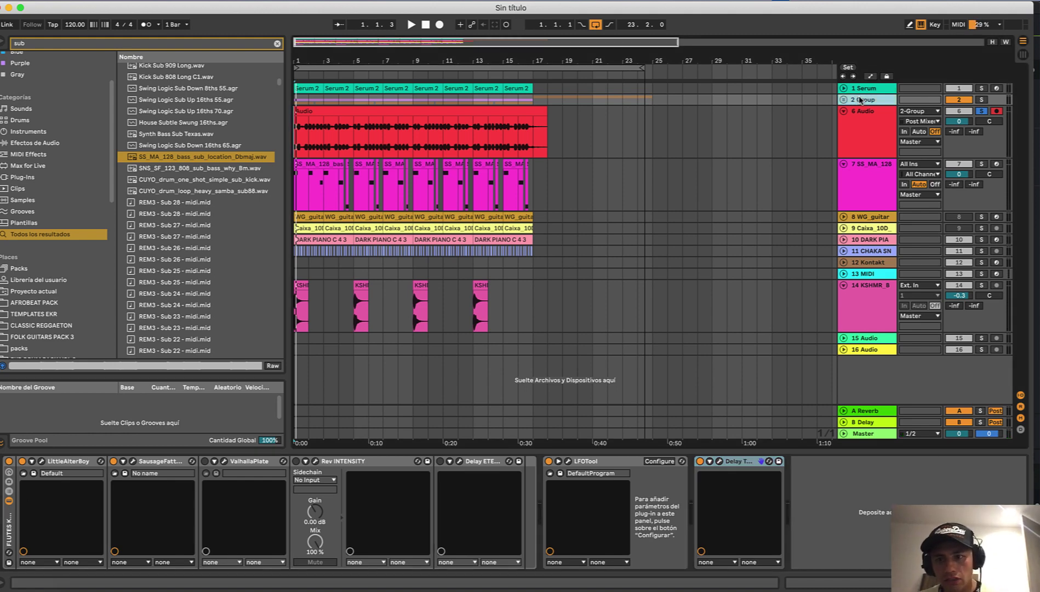
key("Delete")
left_click(981, 100)
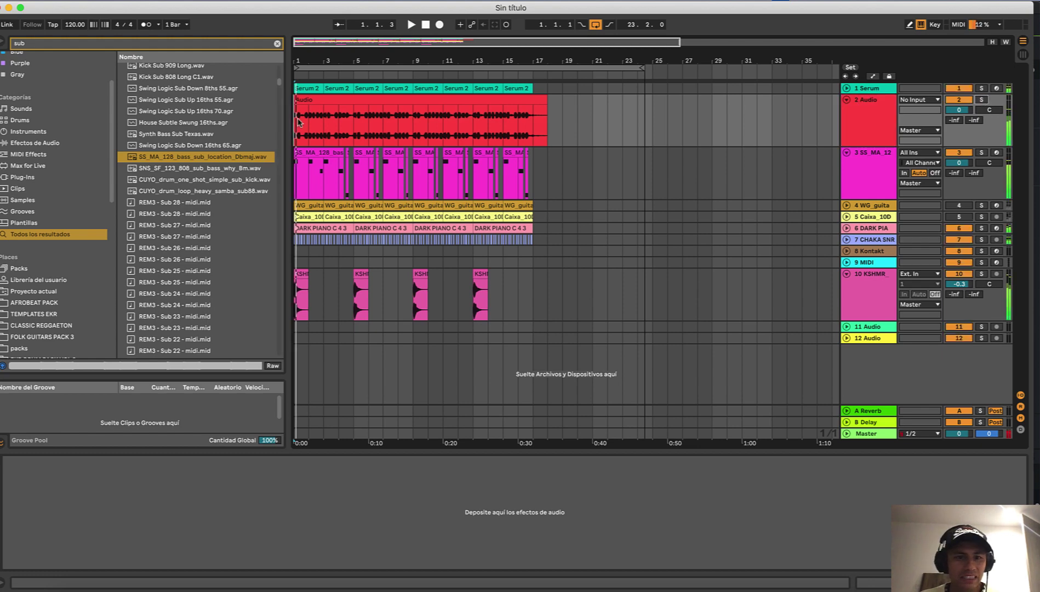
- Audition the arrangement from 4.3.1 and 8.1.1 and arm the SS_MA_128 bass track
scroll(315, 129, "up", 5)
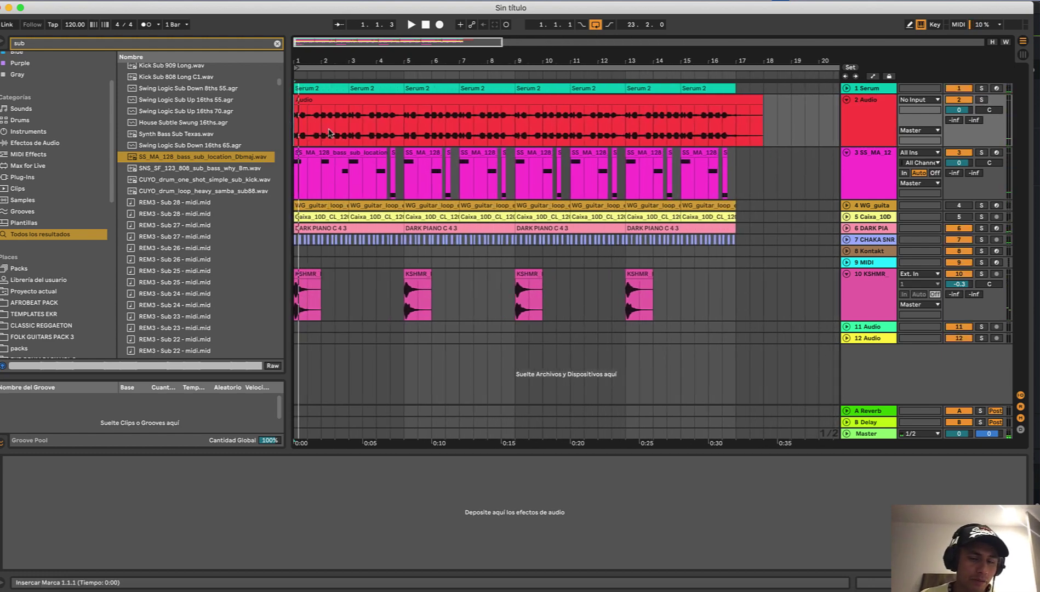
left_click(390, 129)
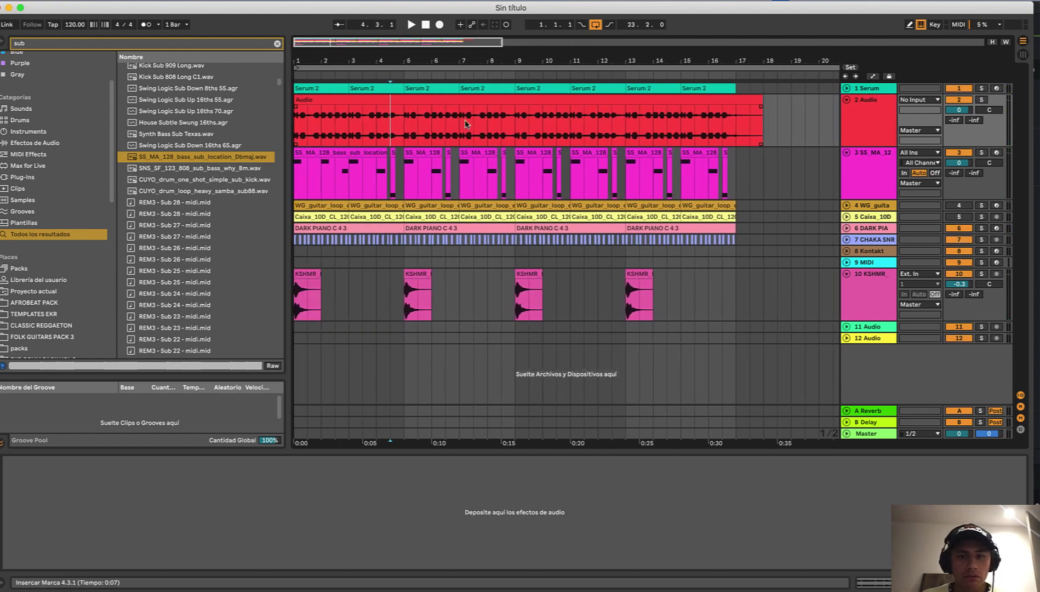
key("space")
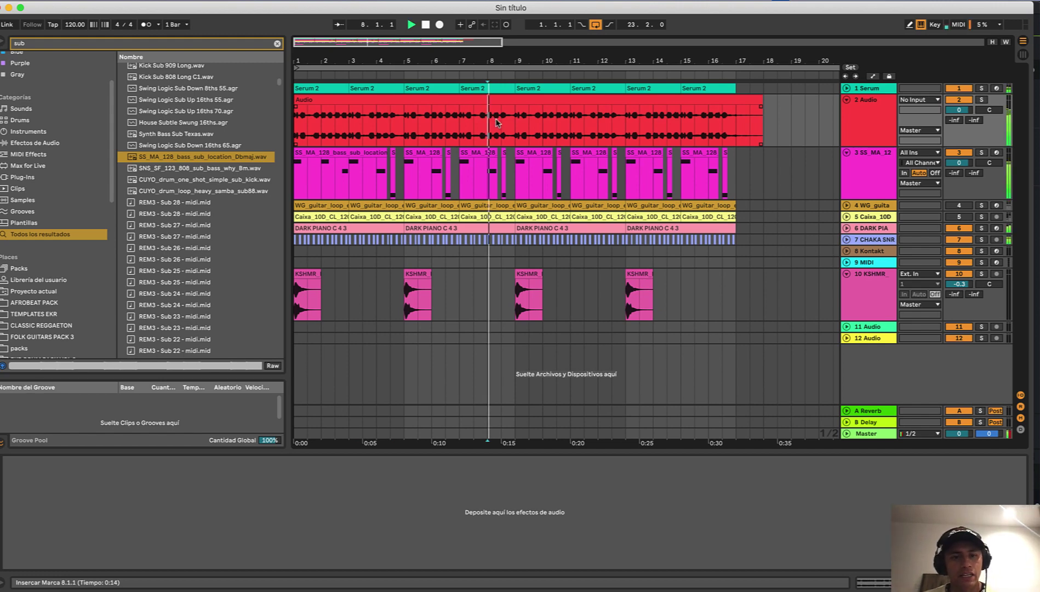
scroll(499, 121, "down", 4)
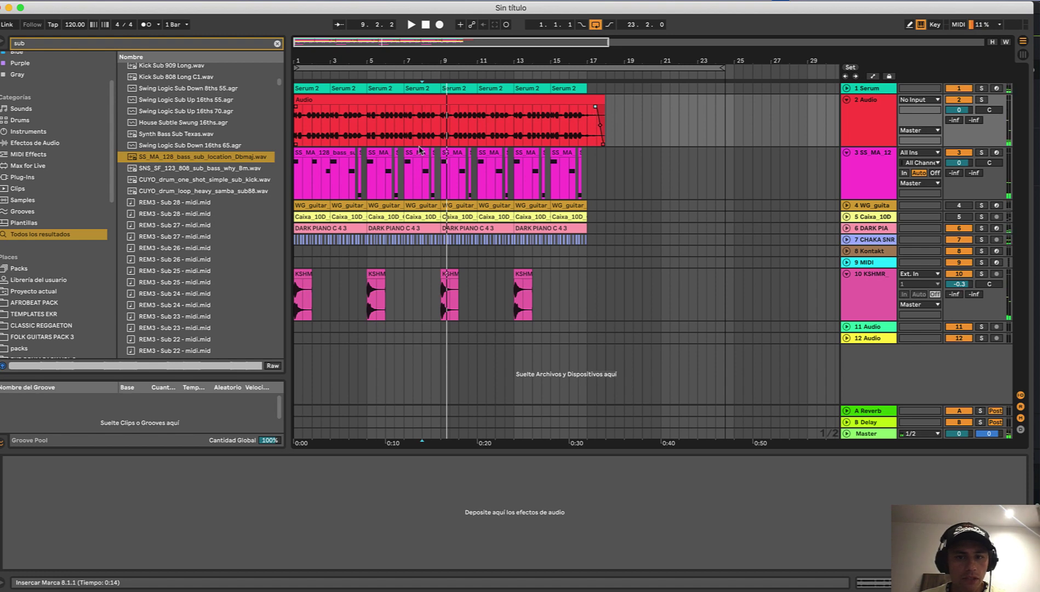
left_click(998, 154)
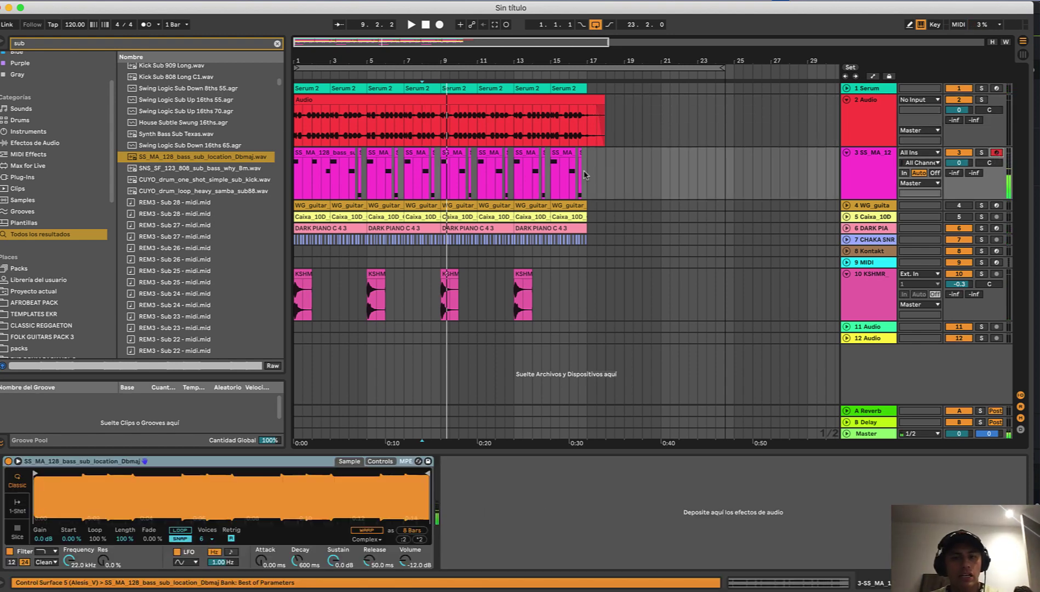
- Audition several loops in the Loop_Dembow_Vol.3 Loops folder, including Base Lirico, Base LeoRD, Chimbala Kick and LeoRd Haraka
left_click_drag(588, 179, 66, 144)
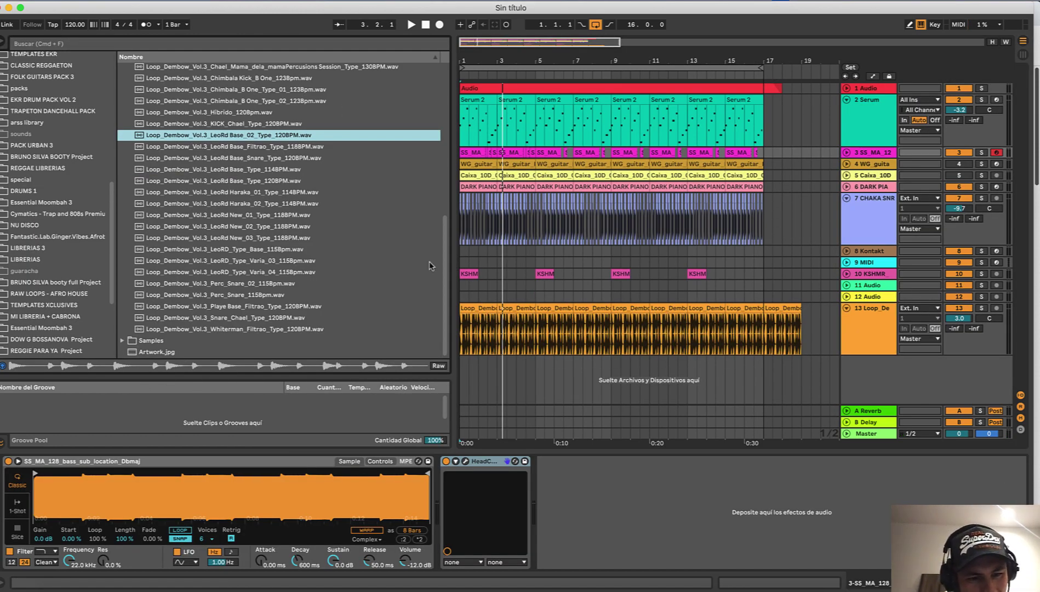
scroll(164, 252, "up", 10)
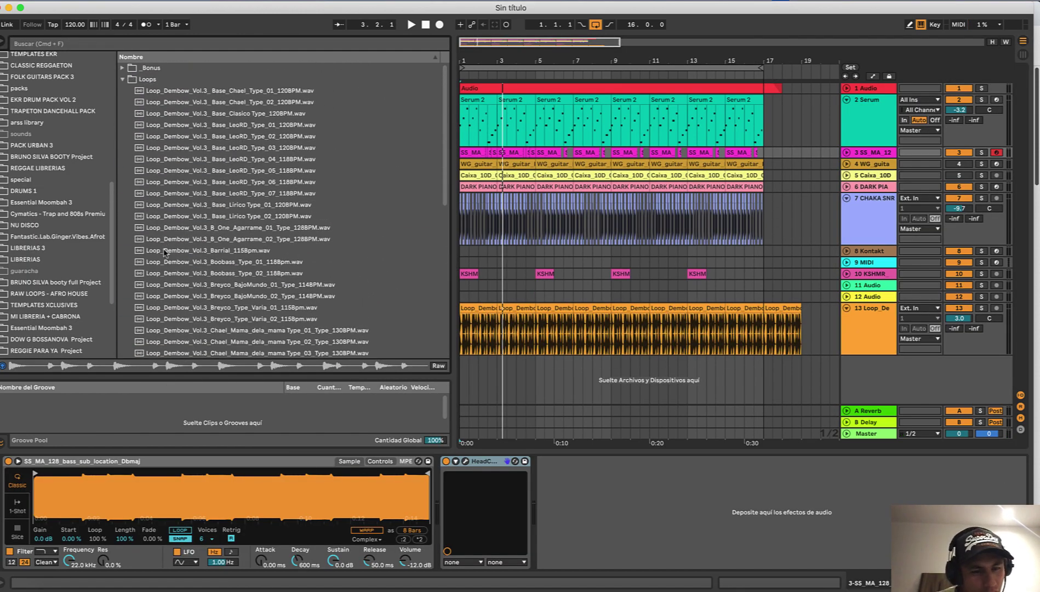
left_click(254, 206)
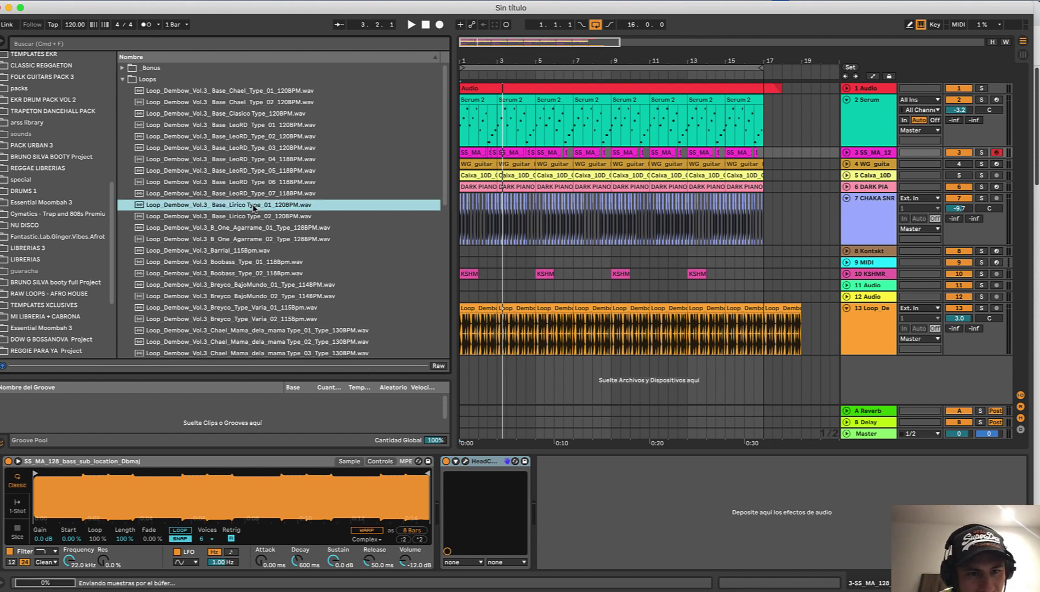
left_click(236, 217)
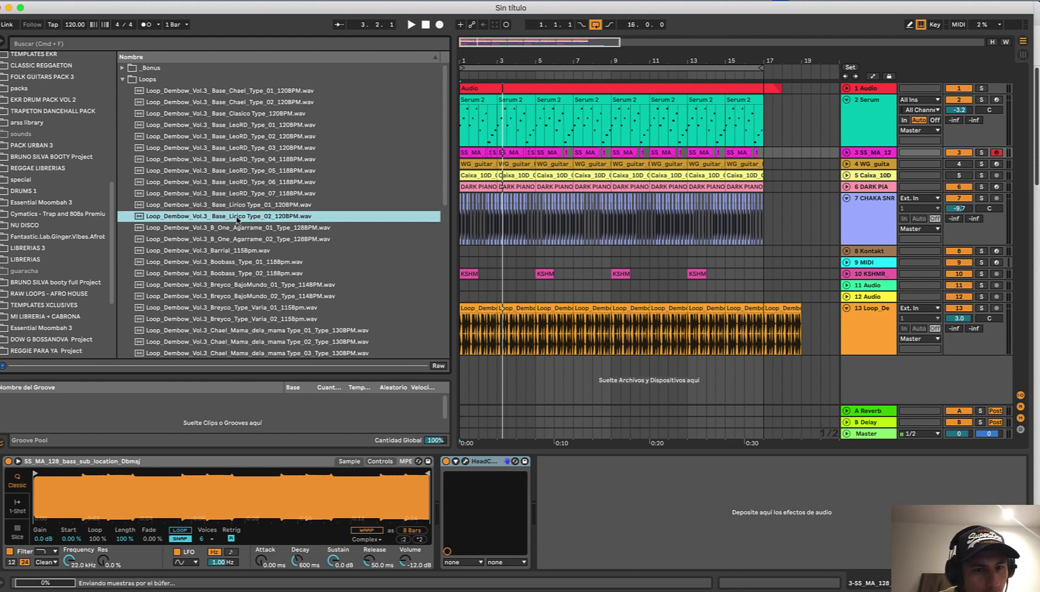
left_click(241, 193)
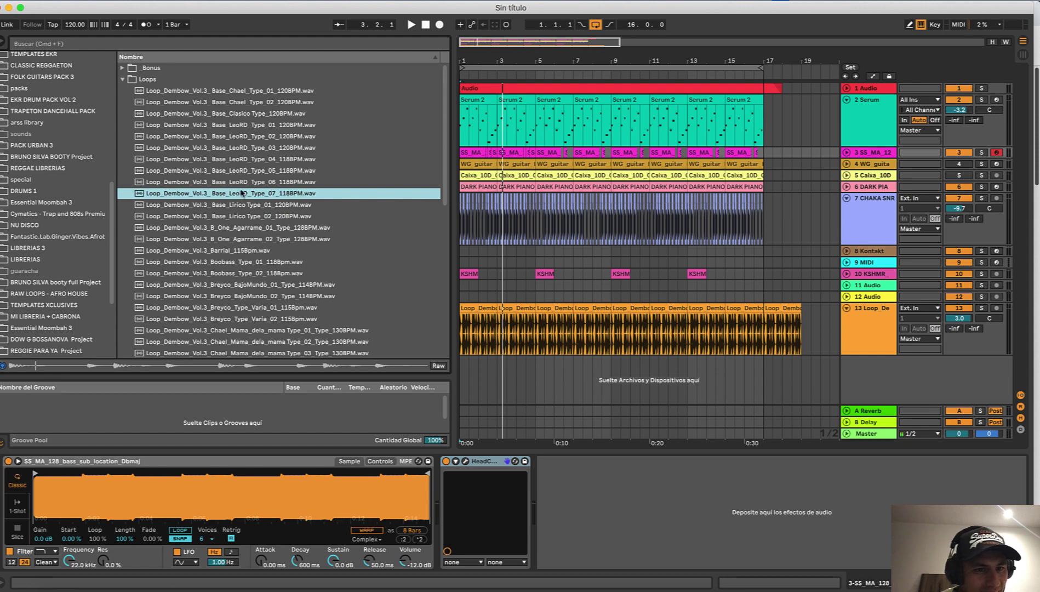
left_click(241, 106)
scroll(207, 282, "down", 5)
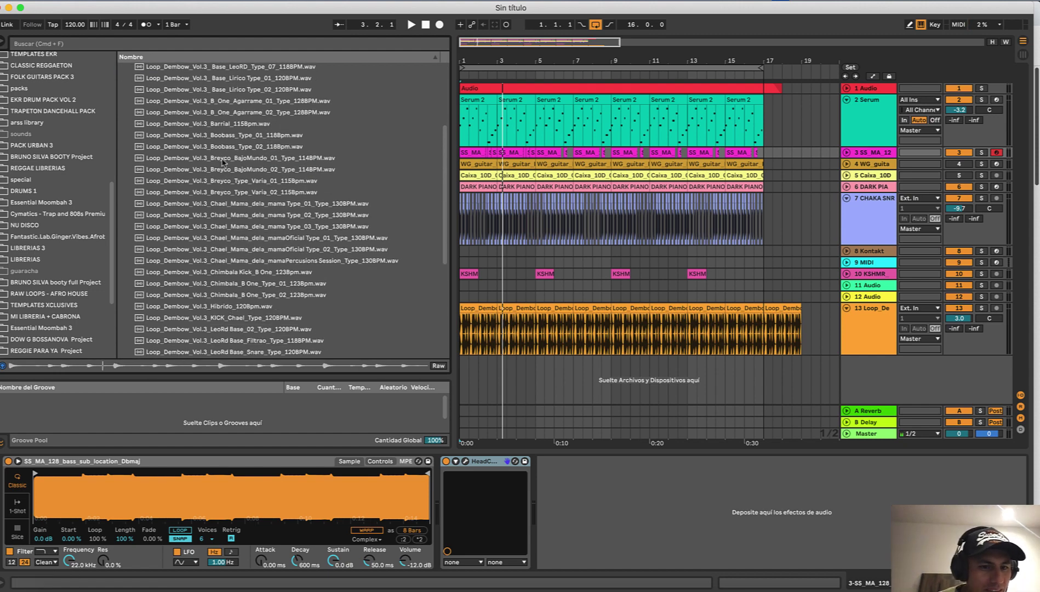
left_click(230, 275)
scroll(235, 275, "down", 2)
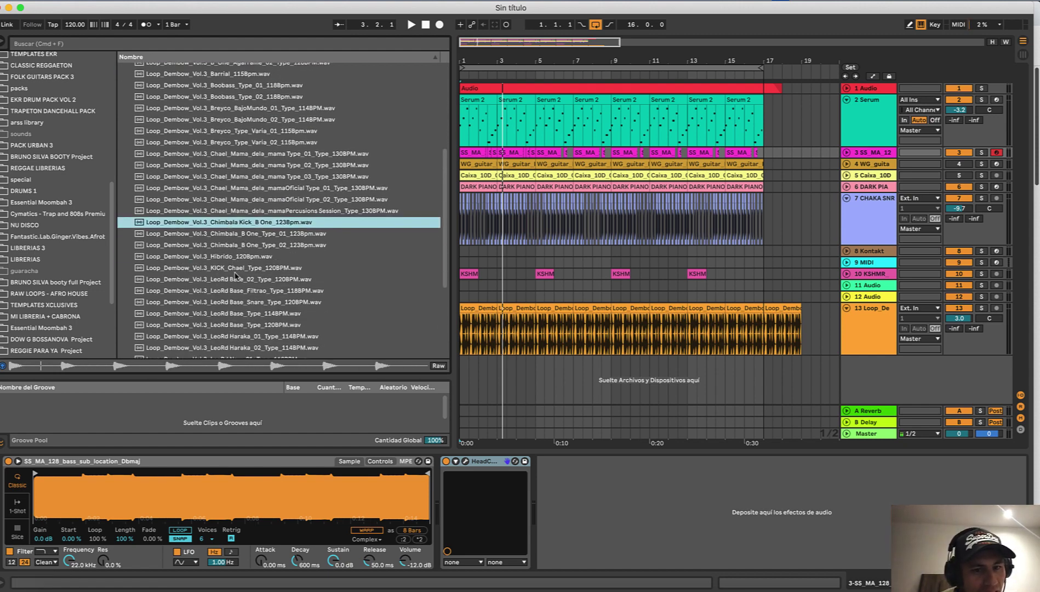
scroll(234, 272, "down", 2)
left_click(234, 284)
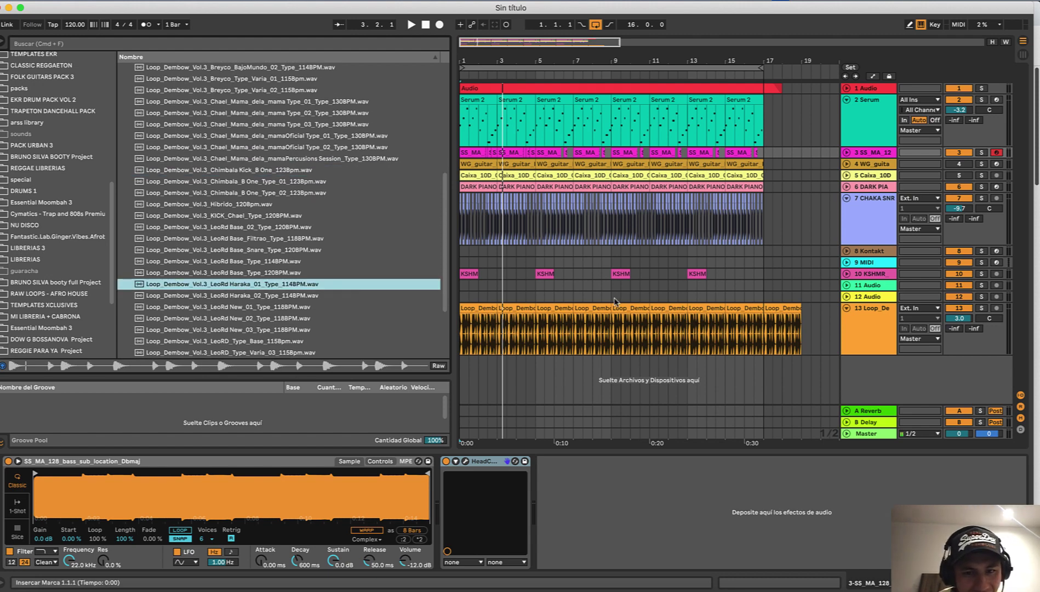
- Search the library for "m.j. 94" and place the M.J. Dembow 94.wav loop on a new audio track at bar 1
left_click(460, 254)
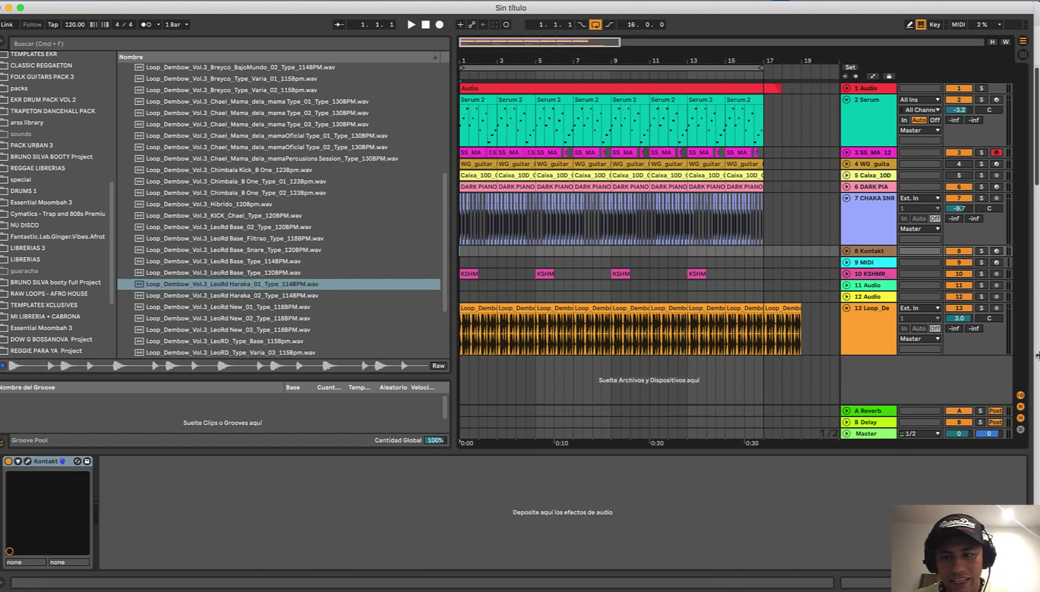
left_click(52, 45)
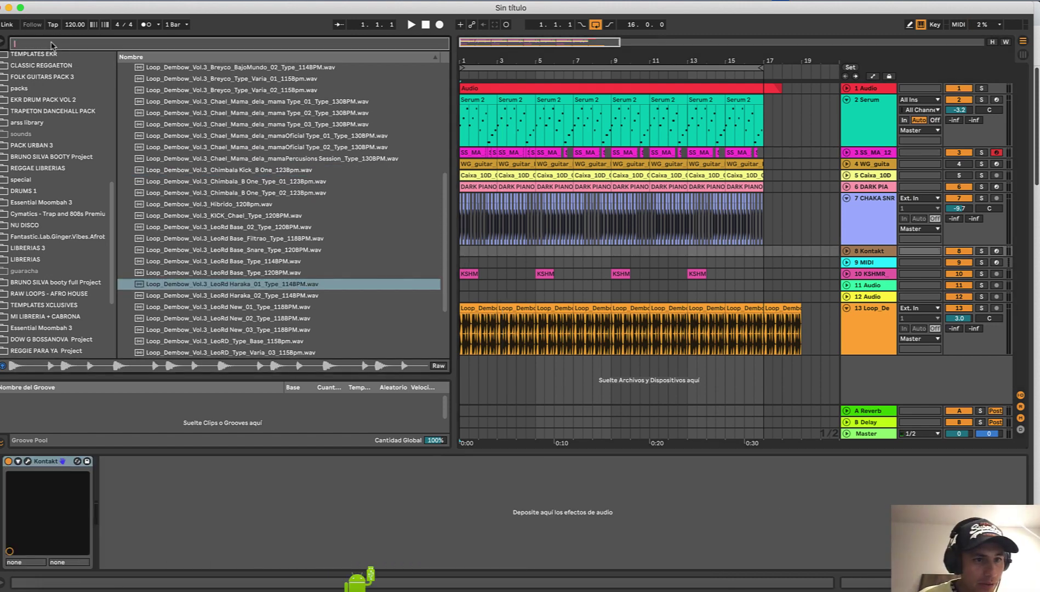
type("m.j.")
scroll(39, 220, "up", 10)
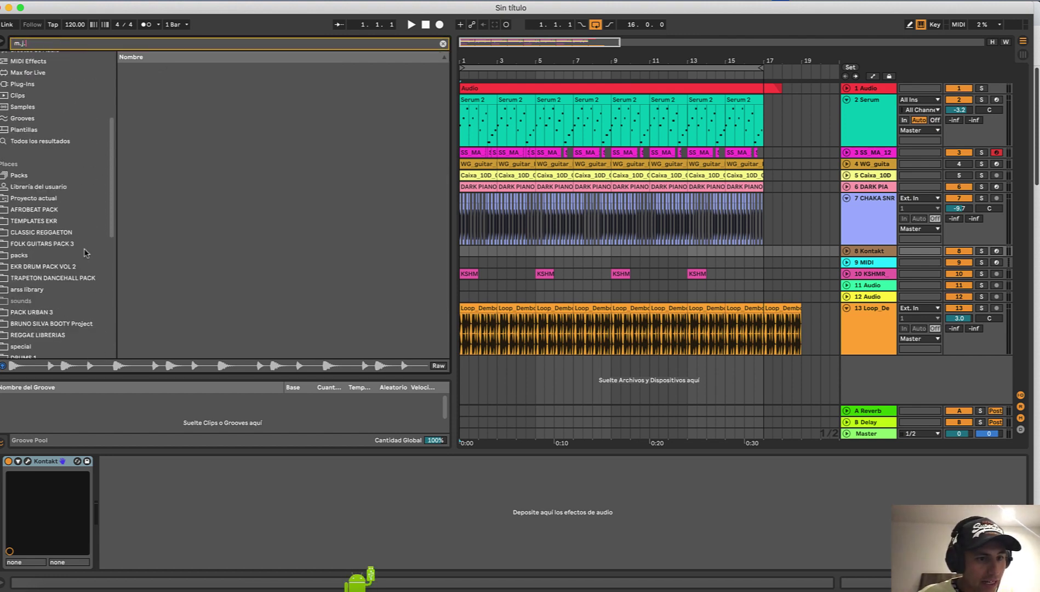
left_click(33, 295)
key("ctrl+Up")
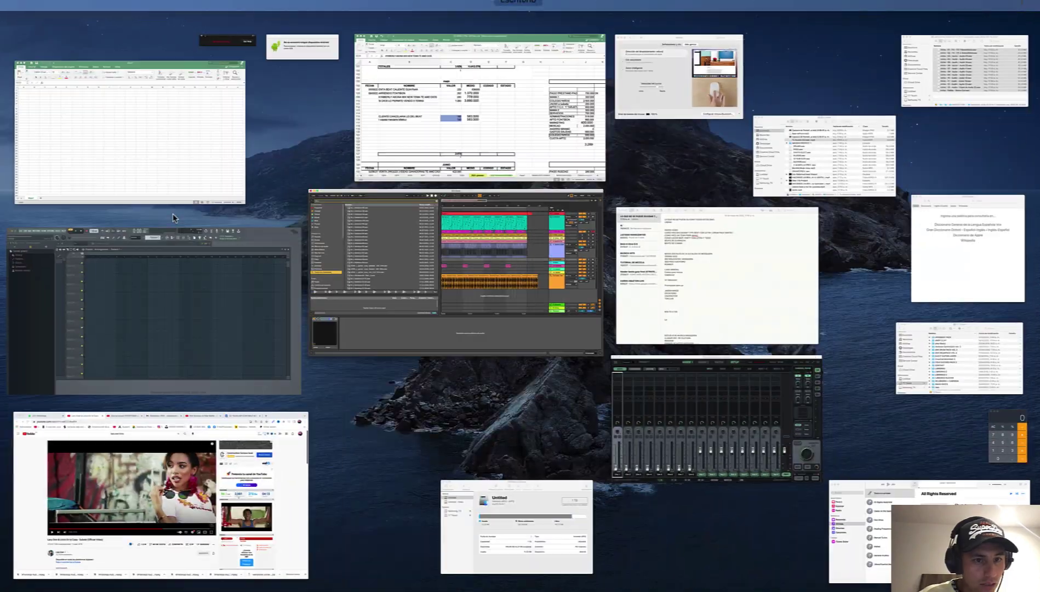
left_click(430, 257)
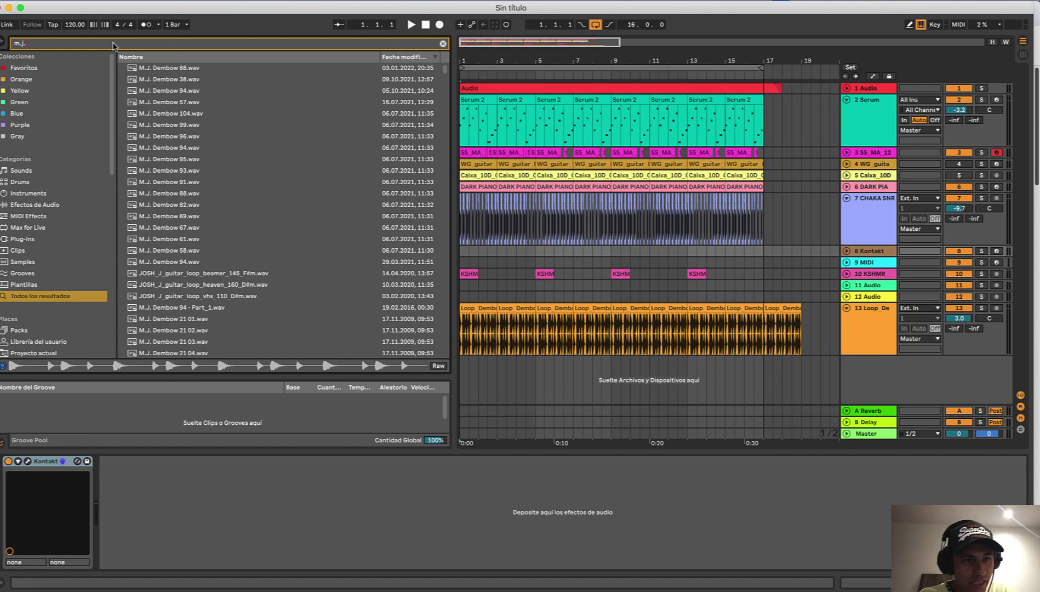
type("94")
left_click(175, 76)
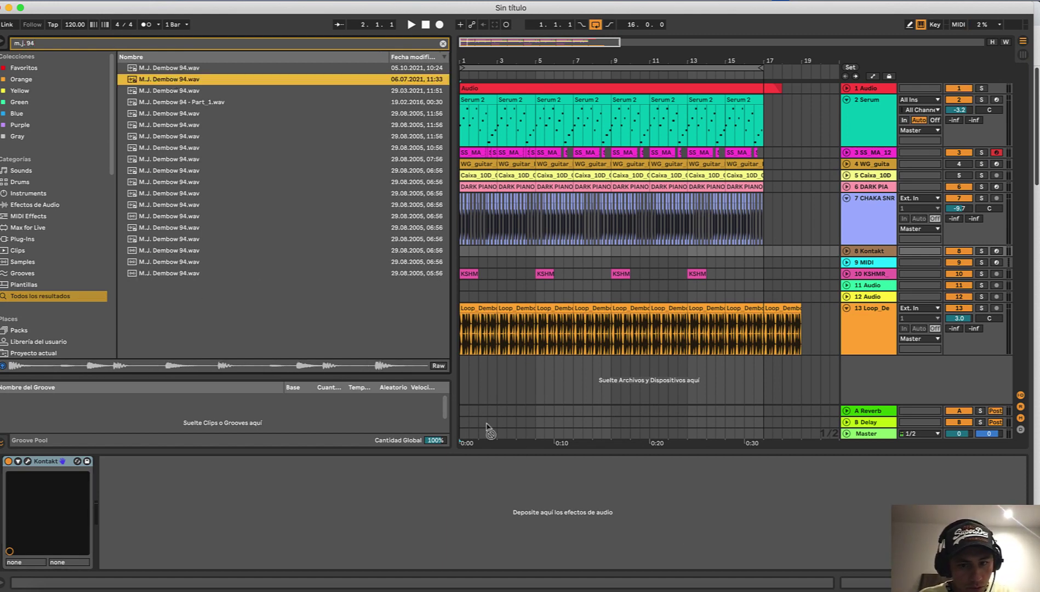
left_click_drag(462, 396, 463, 396)
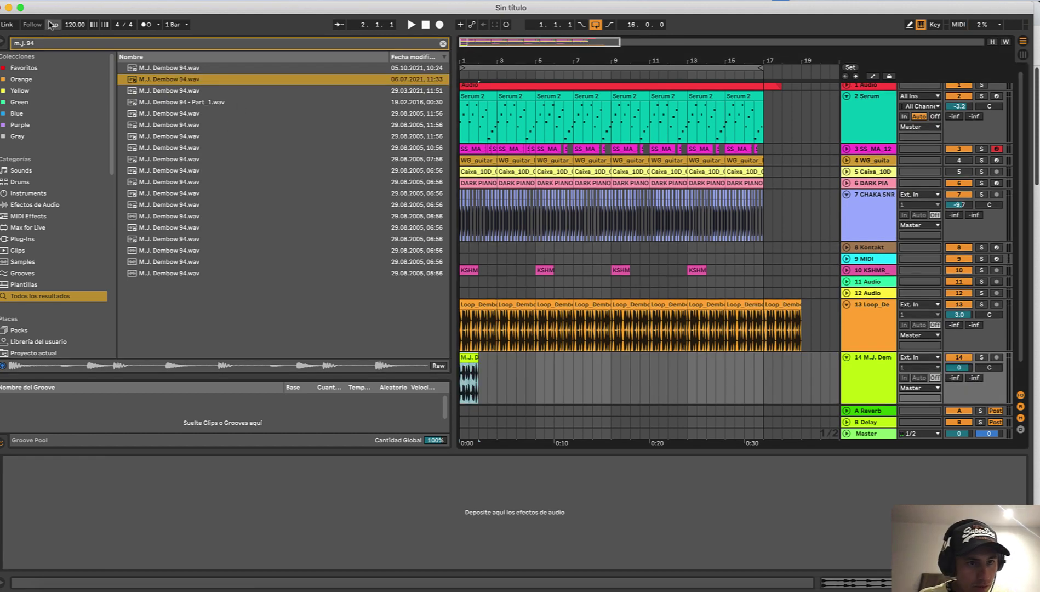
- Search for "transient" and load SPL Transient Designer Plus onto the M.J. Dembow 94 track
key("super+f")
type("transient")
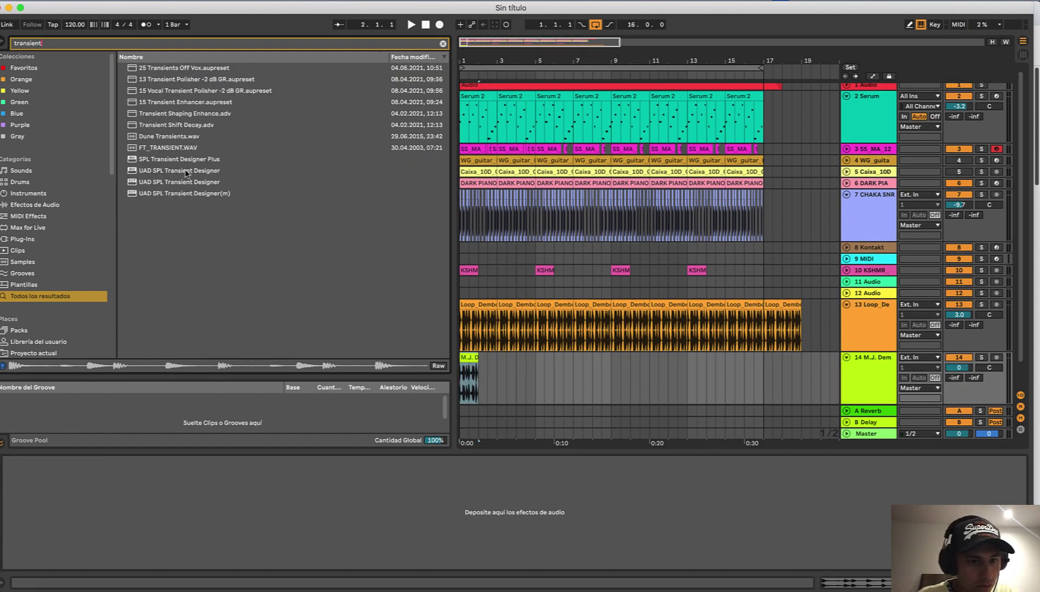
left_click_drag(187, 160, 468, 370)
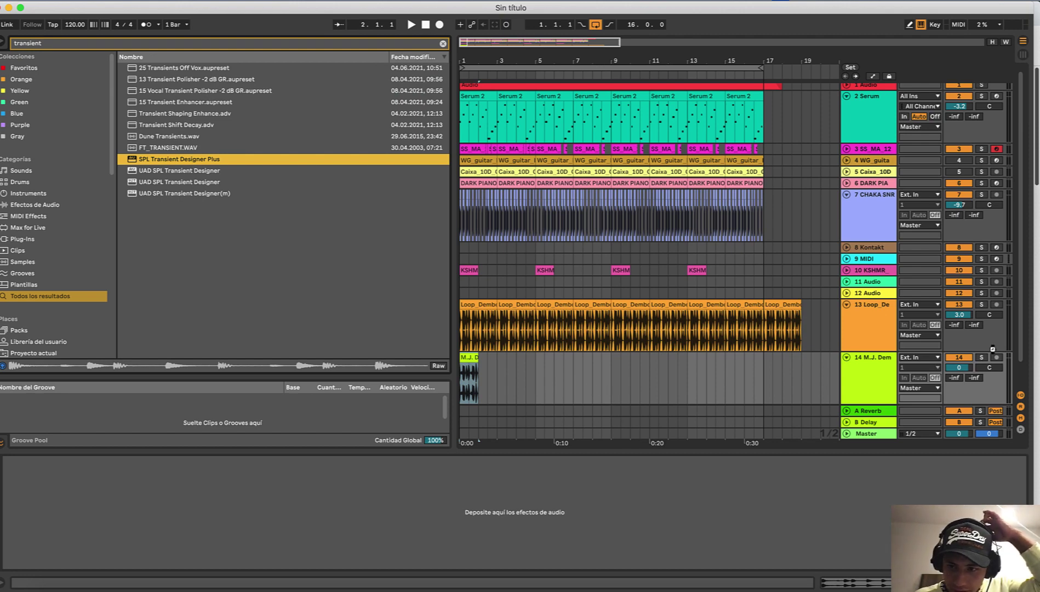
- Solo the M.J. Dembow 94 track, audition it and close the Transient Designer window
left_click(981, 358)
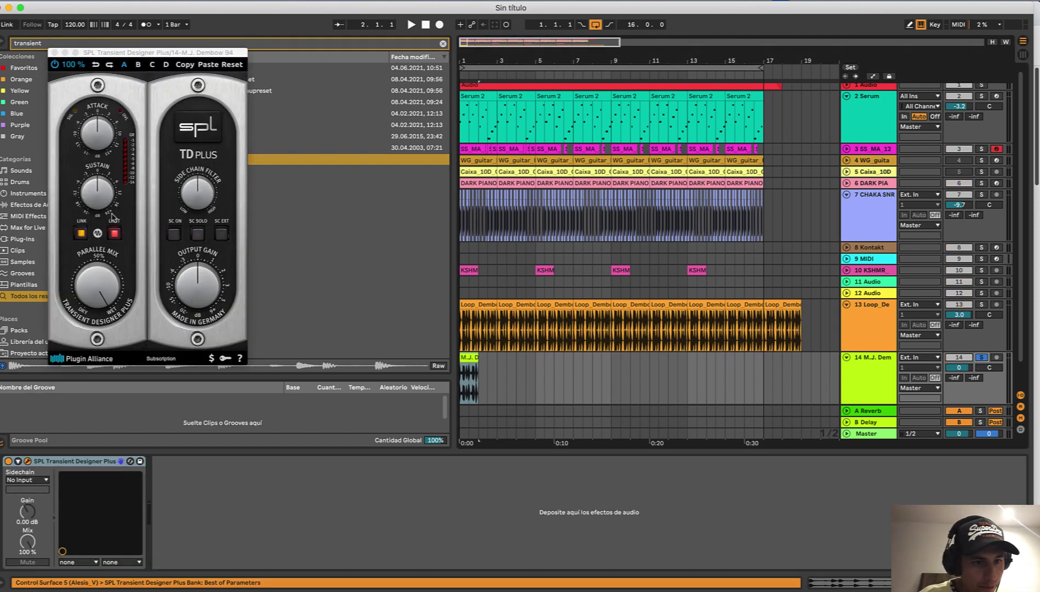
key("space")
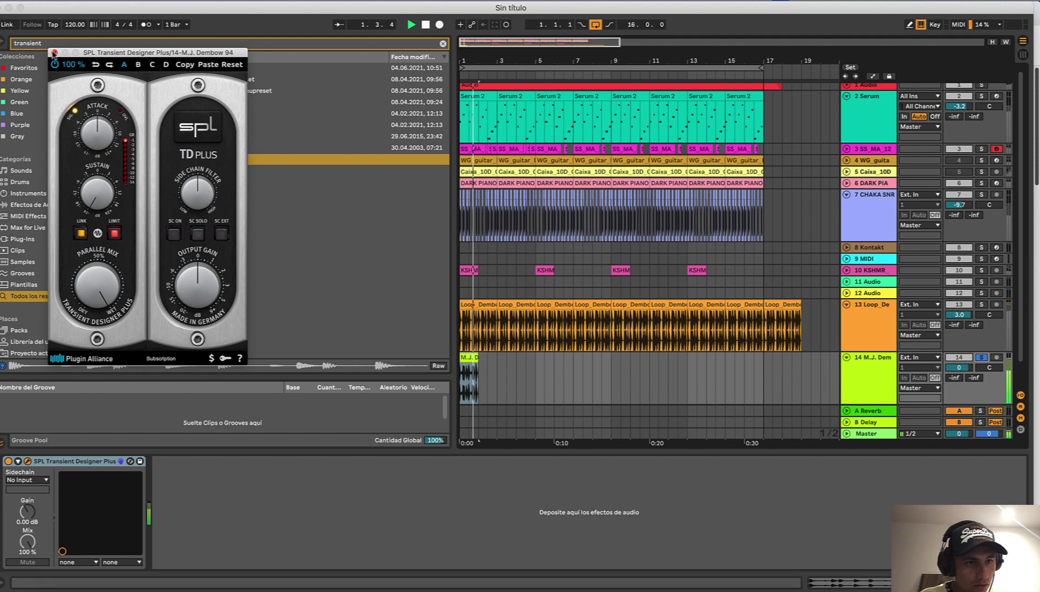
left_click(54, 53)
key("space")
- Duplicate the one-bar M.J. Dembow 94 clip into bar 2 and audition the track from bar 1
left_click(464, 390)
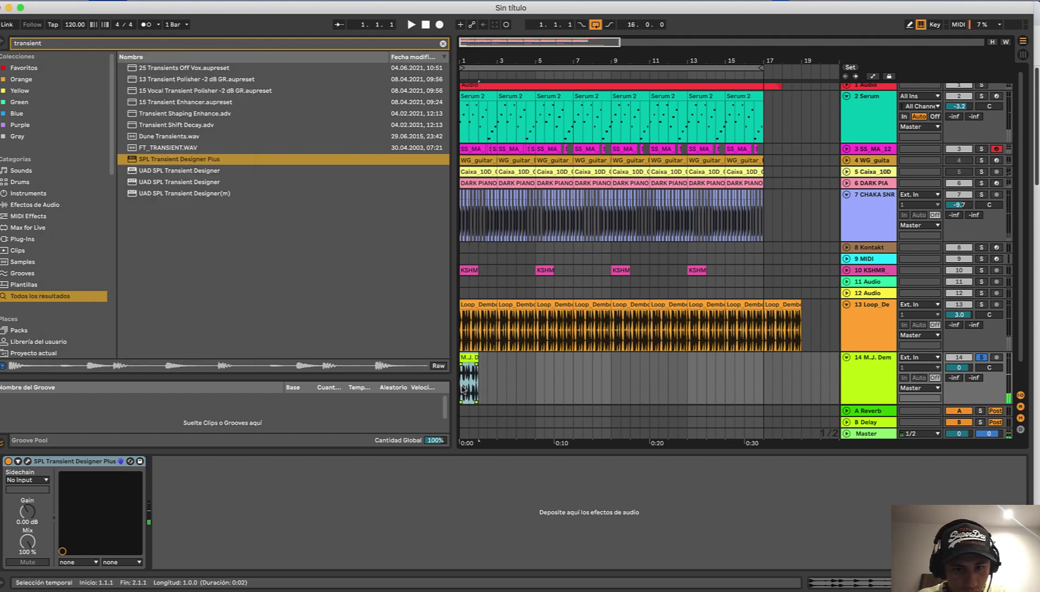
key("super+d")
scroll(464, 390, "up", 10)
left_click(463, 388)
key("space")
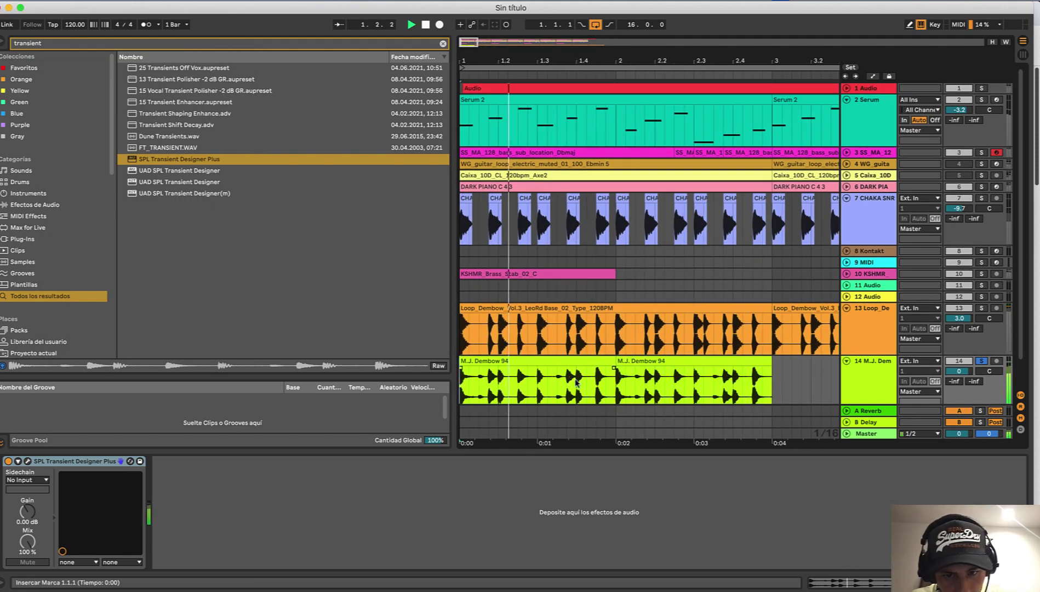
scroll(575, 382, "up", 3)
key("space")
- Copy the M.J. Dembow 94 hit at 1.3.4 to 1.4.3 and audition the edited bar
left_click(563, 389)
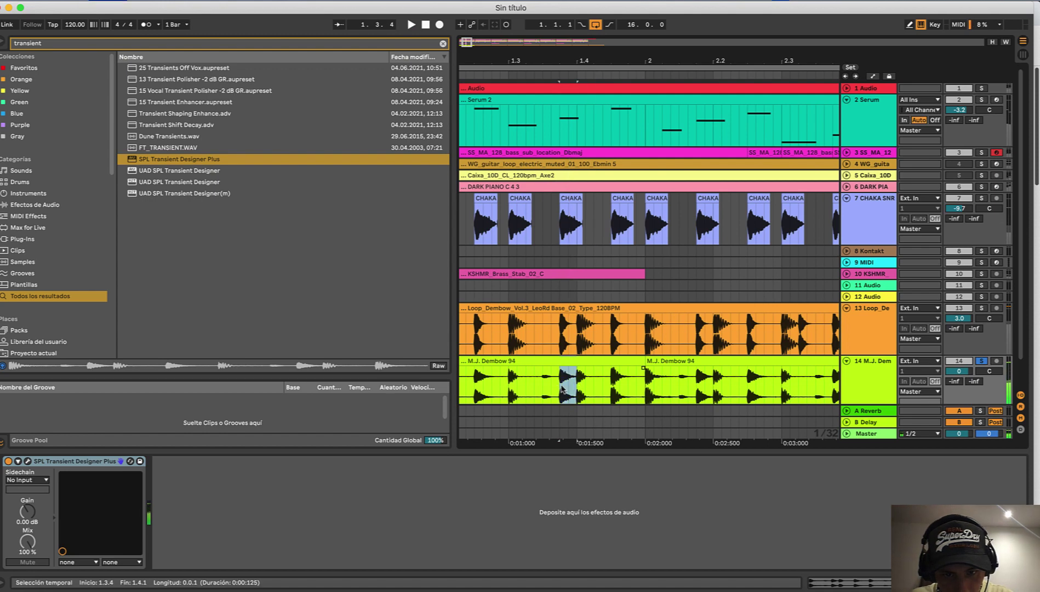
left_click(611, 394)
key("super+v")
left_click(547, 393)
key("space")
scroll(546, 393, "down", 5)
key("space")
- Delete the M.J. Dembow 94 slice between 1.4.4 and 2.1.1 and the unedited copy in bar 2
left_click(582, 362)
key("Delete")
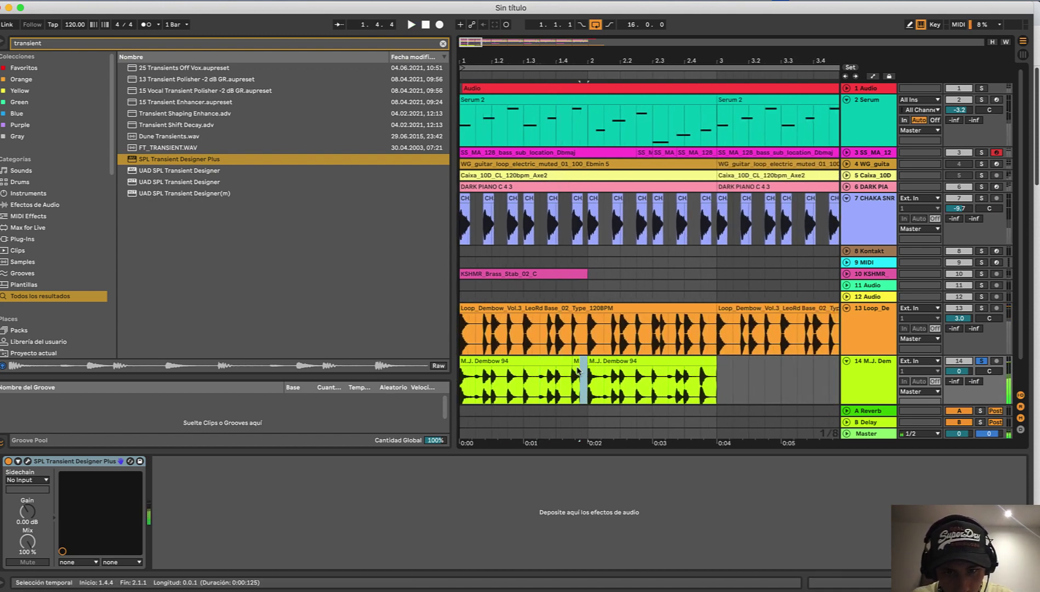
left_click(581, 374)
scroll(579, 375, "up", 5)
scroll(582, 373, "down", 5)
left_click(595, 362)
key("Delete")
scroll(595, 372, "down", 4)
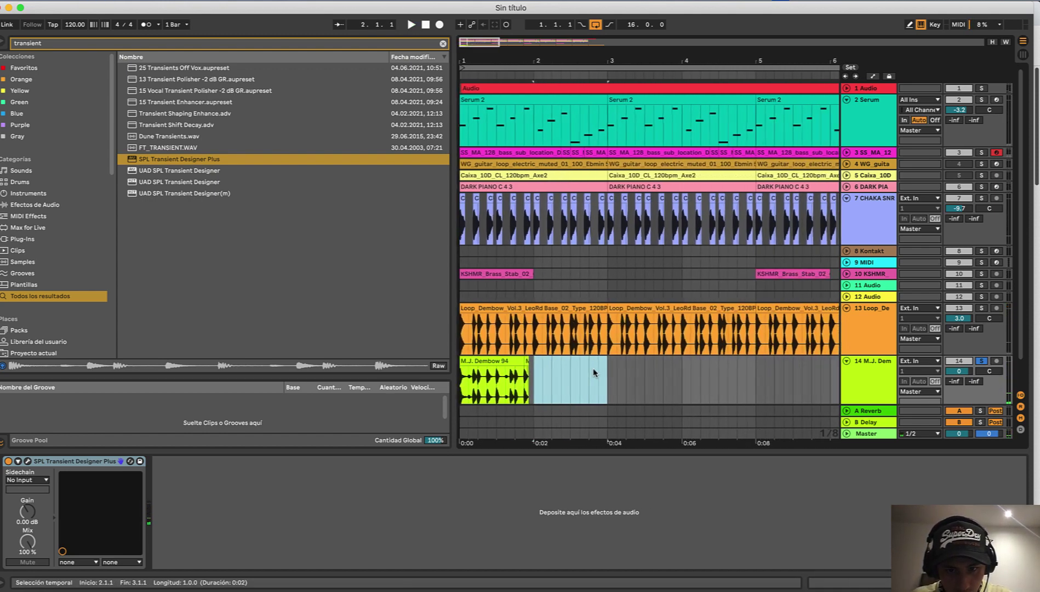
- Duplicate the edited first bar of M.J. Dembow 94 five times to fill the track up to bar 7
left_click(526, 387)
key("super+d")
key("super+d")
key("super+d")
key("super+d")
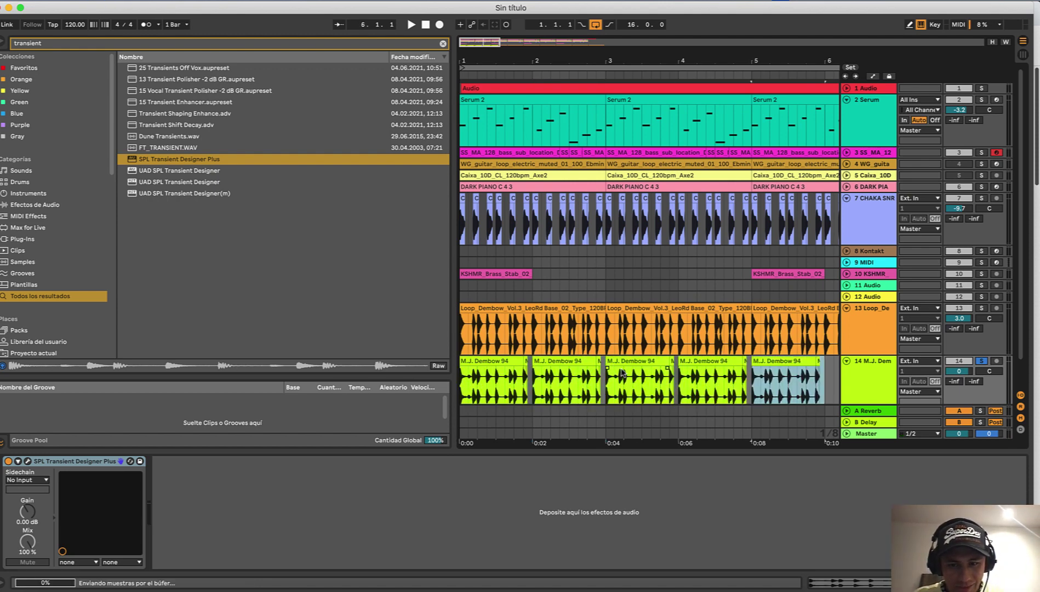
key("super+d")
scroll(622, 373, "down", 3)
- Solo the Loop_Dembow track together with M.J. Dembow 94 and play both from bar 1
left_click(981, 308)
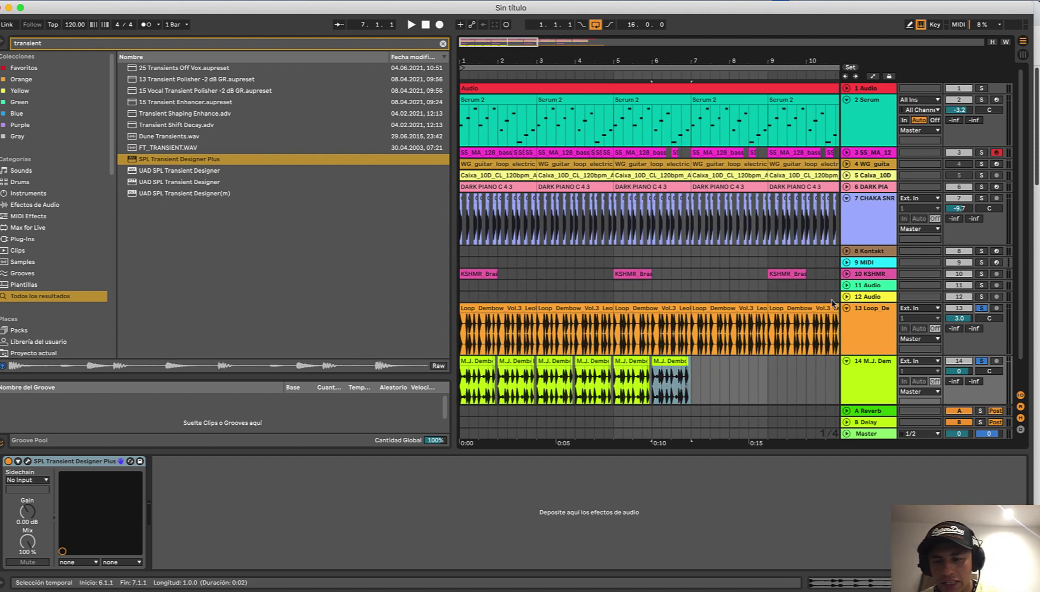
key("space")
left_click(460, 299)
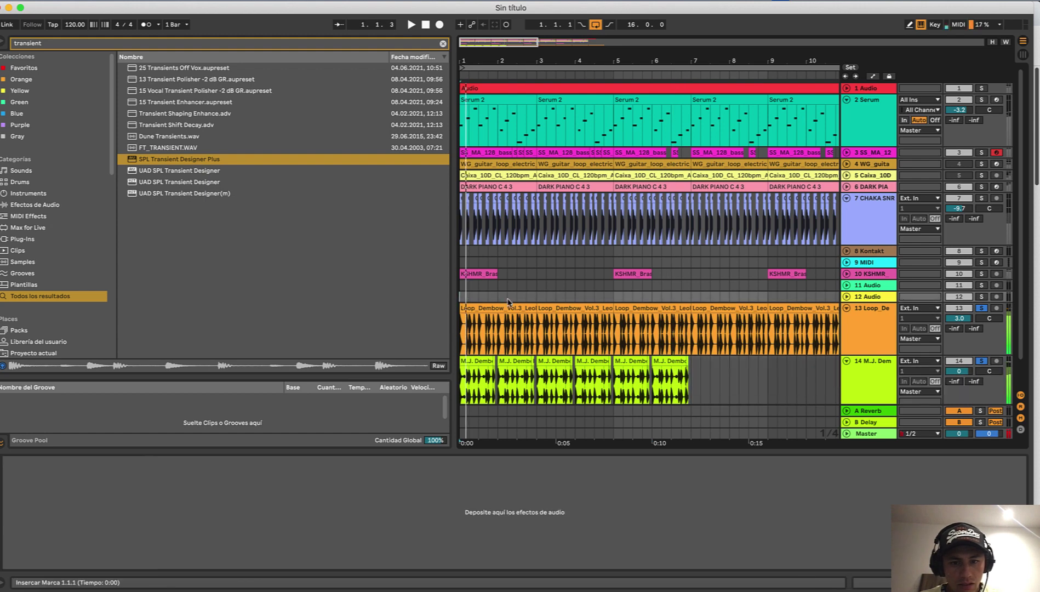
- Select the last two bars of M.J. Dembow 94 clips and duplicate them five times to fill the track up to bar 17
scroll(630, 393, "down", 3)
left_click_drag(621, 389, 565, 384)
key("super+d")
key("super+d")
key("super+d")
key("super+d")
key("super+d")
scroll(564, 384, "down", 3)
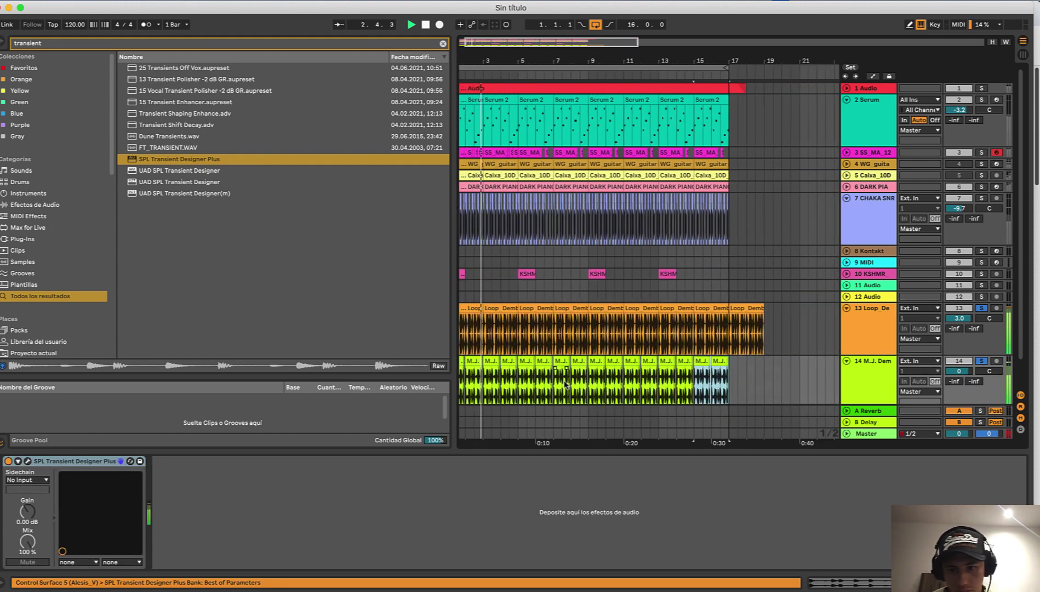
scroll(564, 385, "down", 3)
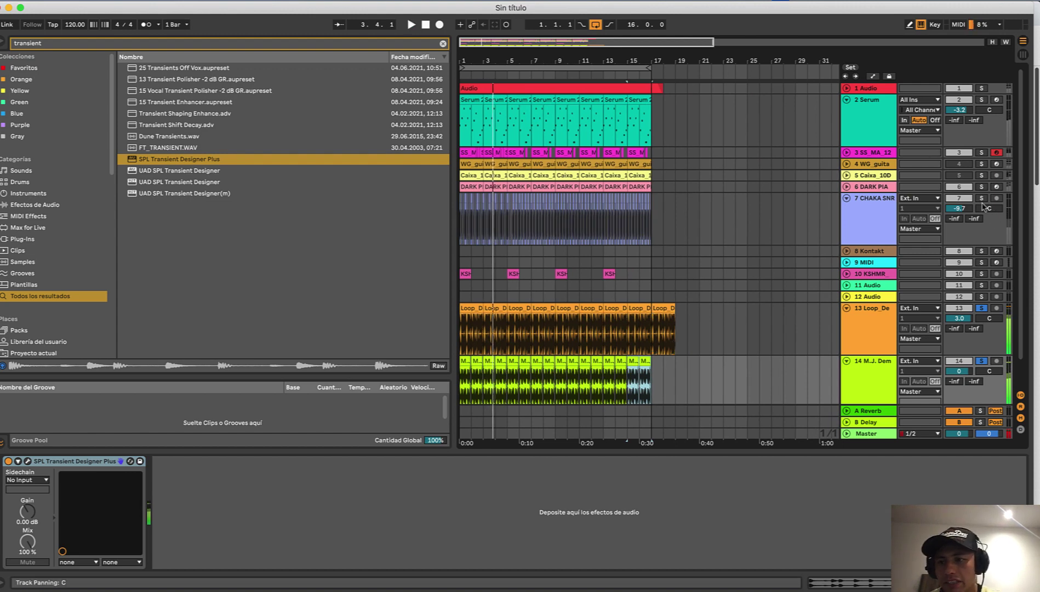
- Stop playback, solo the CHAKA SNR track as well and set its volume to -9.8 dB
left_click(869, 225)
key("space")
left_click_drag(959, 209, 959, 210)
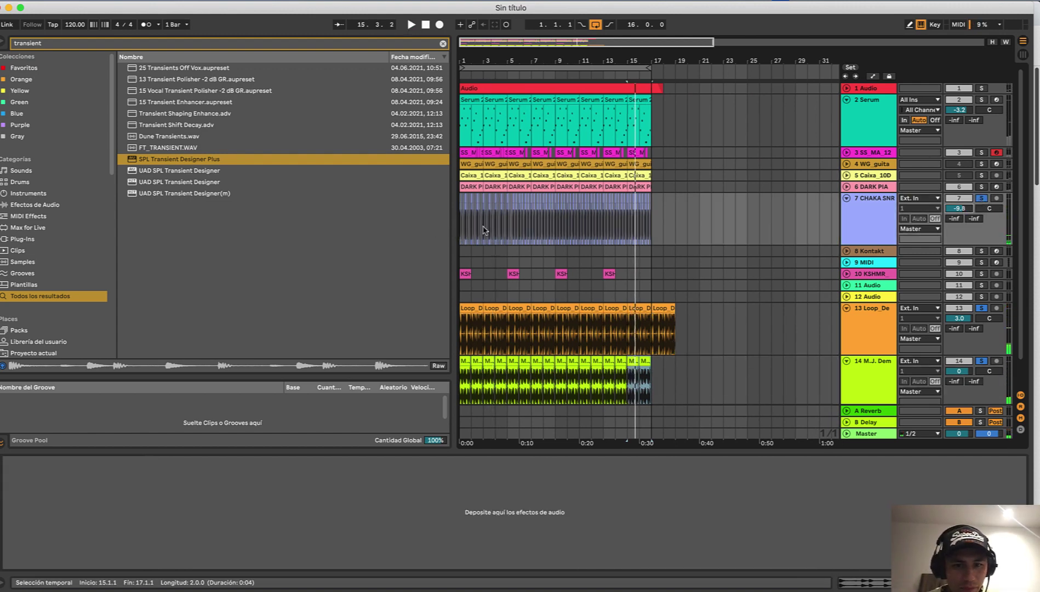
- Trim the end of the first CHAKA SNR hit to 1.1.2
scroll(484, 231, "up", 10)
scroll(485, 231, "left", 6)
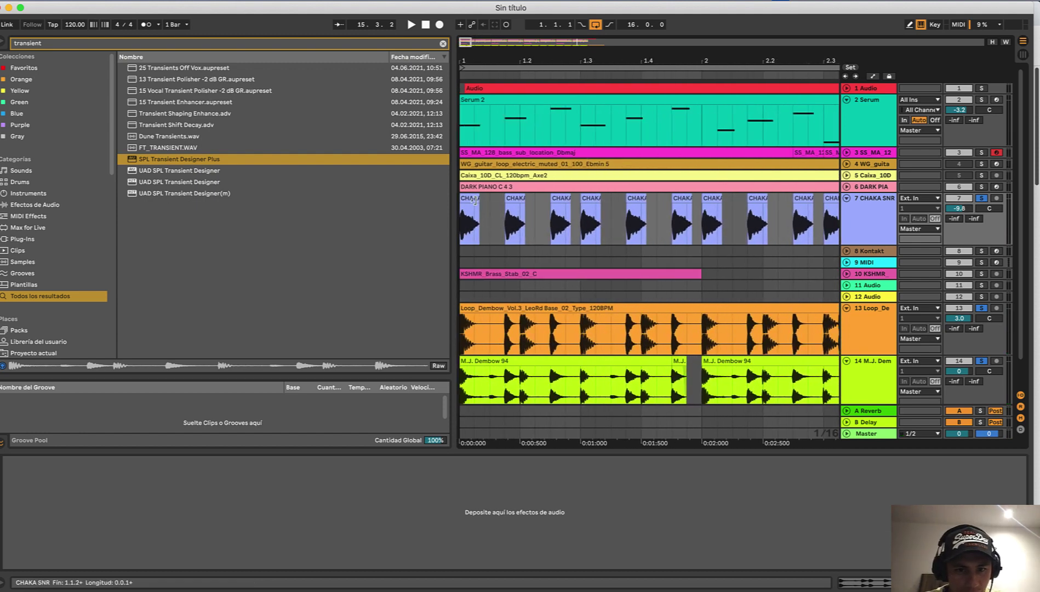
left_click_drag(474, 200, 476, 207)
scroll(465, 228, "up", 5)
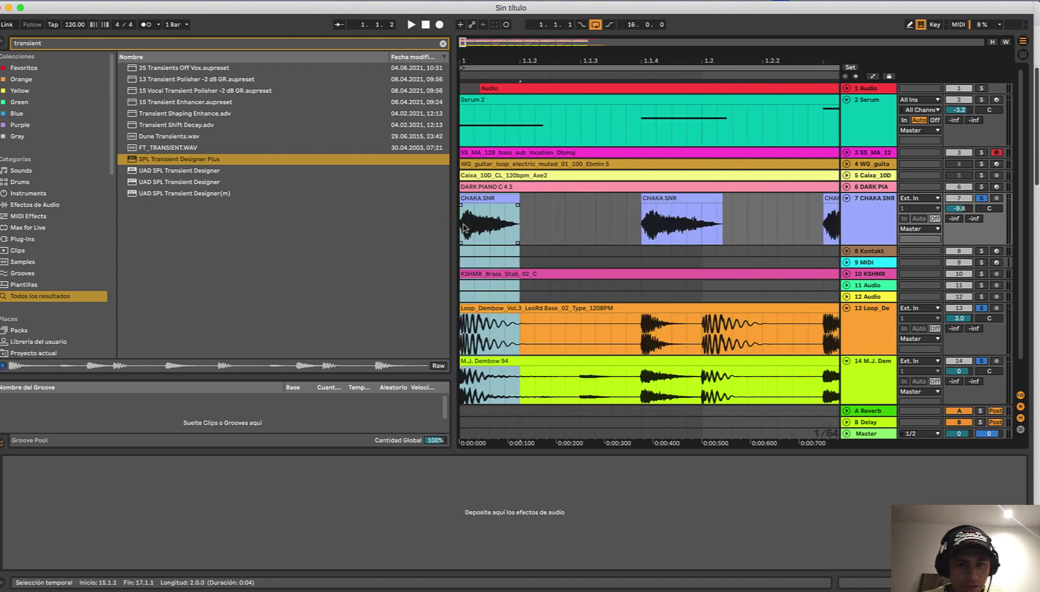
scroll(465, 228, "up", 1)
- Shorten the first CHAKA SNR hit further to about 94 ms and audition it with the dembow loops
mouse_move(510, 202)
left_mouse_down()
mouse_move(557, 213)
mouse_move(510, 215)
left_mouse_up()
scroll(485, 216, "right", 1)
key("space")
scroll(483, 211, "down", 3)
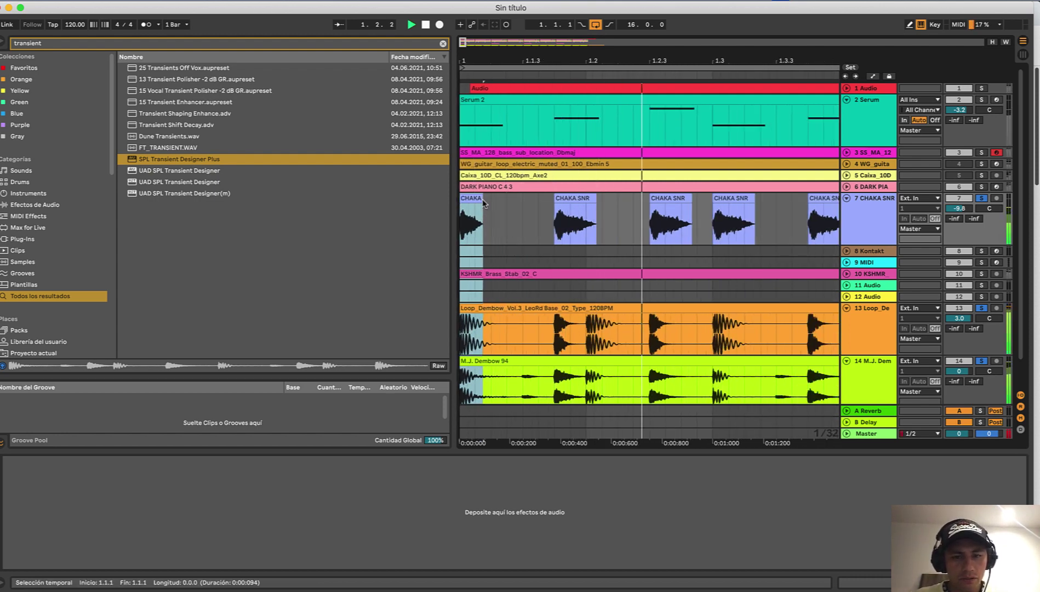
key("space")
- Trim the first three CHAKA SNR hits to a length of 0.0.1 each, ending at 1.1.2, 1.2.1 and 1.2.4
left_click(477, 199)
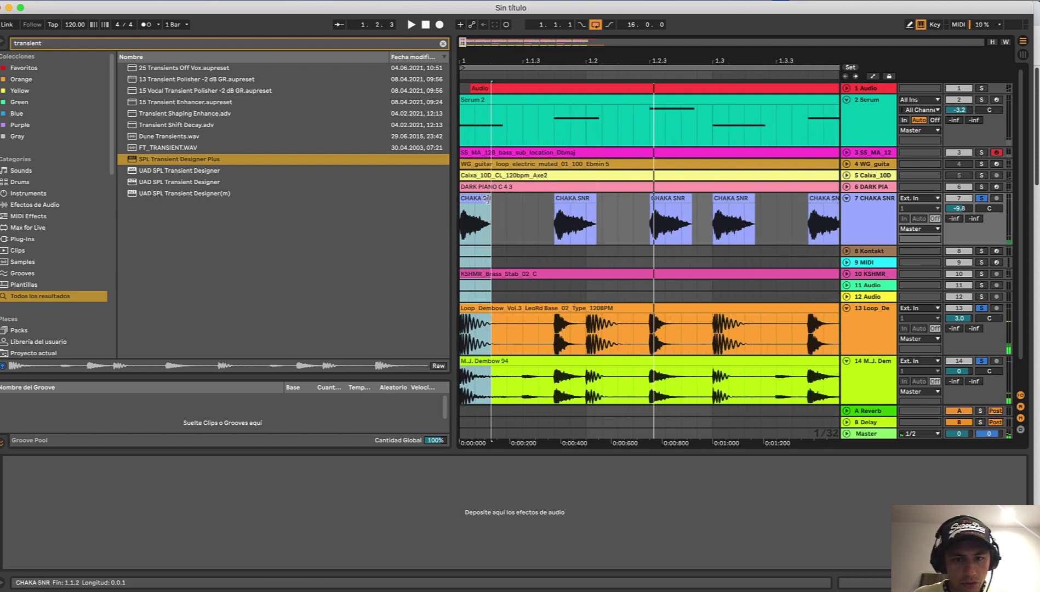
key("space")
left_click(564, 200)
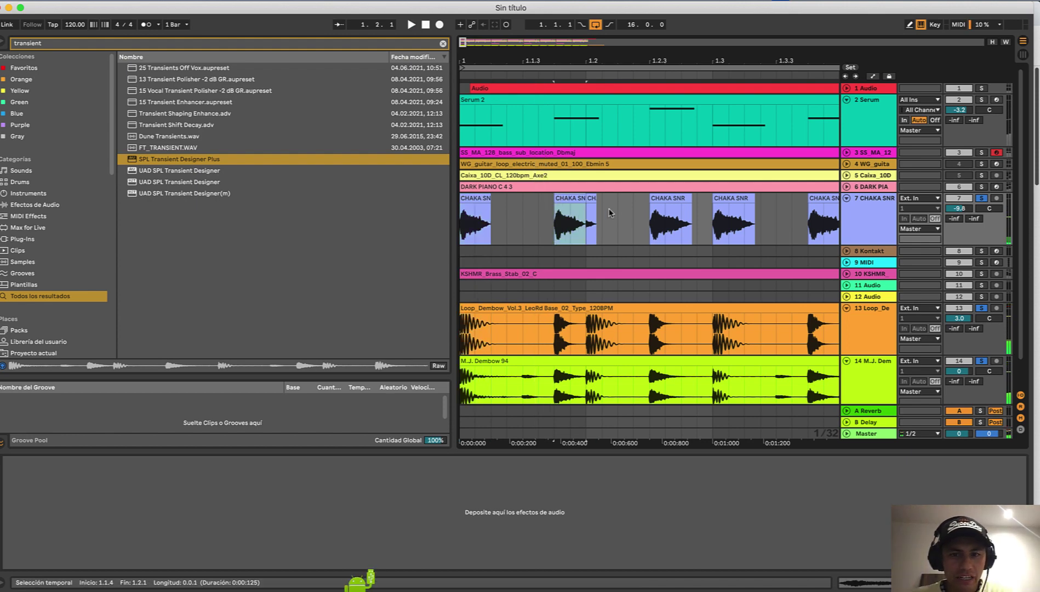
left_click_drag(595, 202, 542, 204)
scroll(584, 206, "down", 5)
scroll(532, 204, "up", 2)
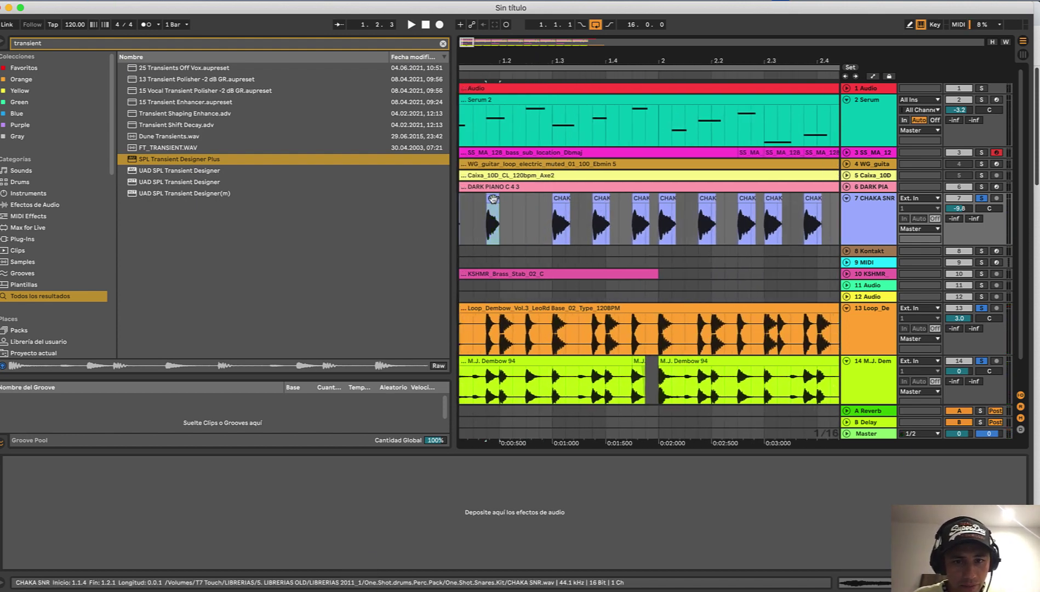
scroll(546, 223, "down", 2)
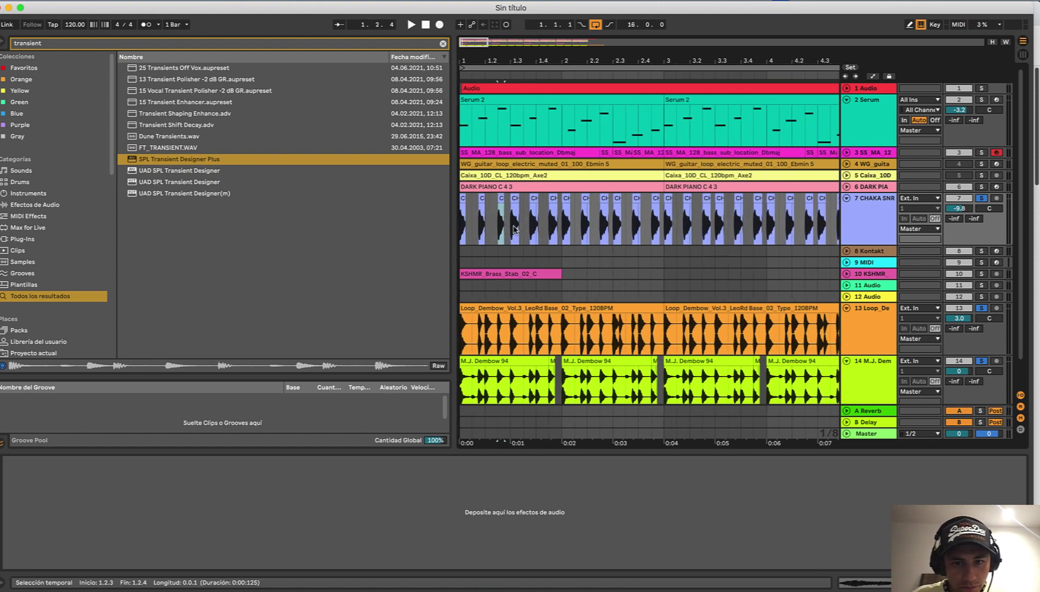
- Clear the untrimmed CHAKA SNR hits after 1.3.1 and duplicate the trimmed hits of the first two beats to fill bars 1 and 2
left_click_drag(514, 229, 741, 226)
left_click_drag(513, 232, 411, 229)
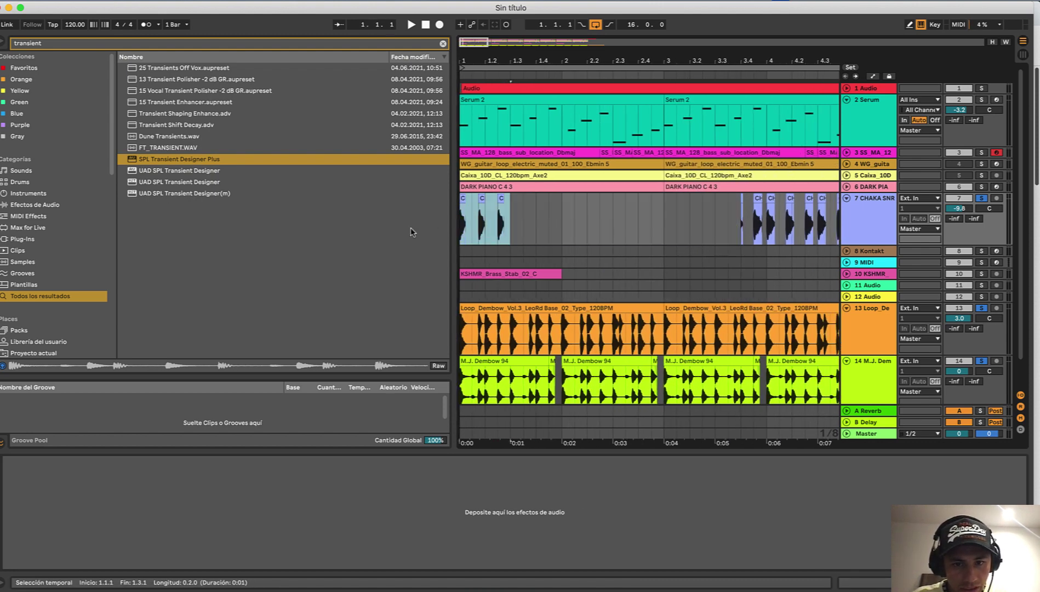
key("super+d")
scroll(461, 225, "down", 3)
key("ctrl+d")
key("ctrl+d")
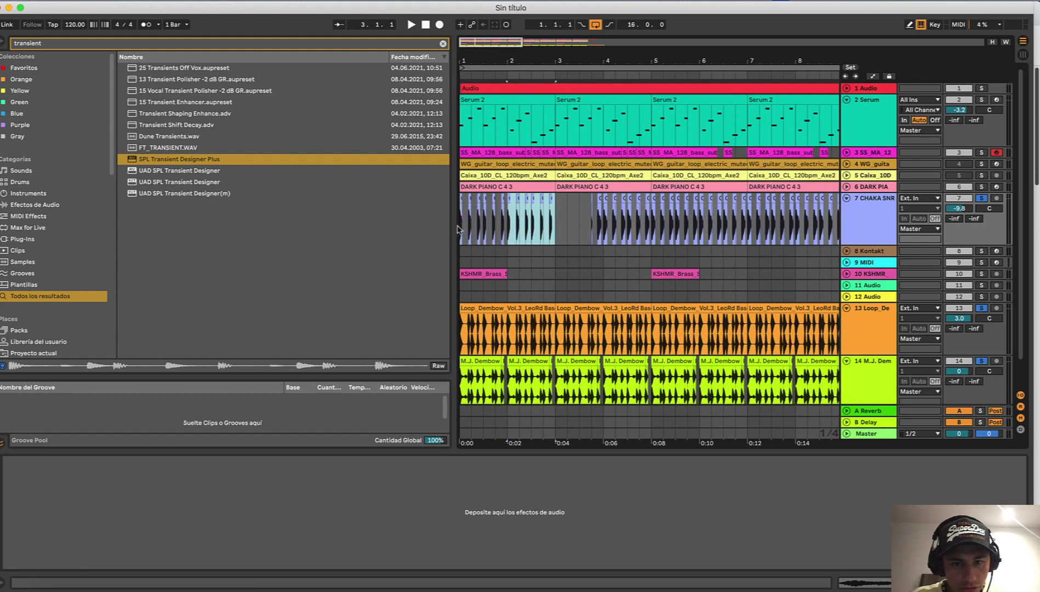
- Delete the remaining old CHAKA SNR hits from bar 3 to the end of the arrangement
scroll(585, 231, "down", 3)
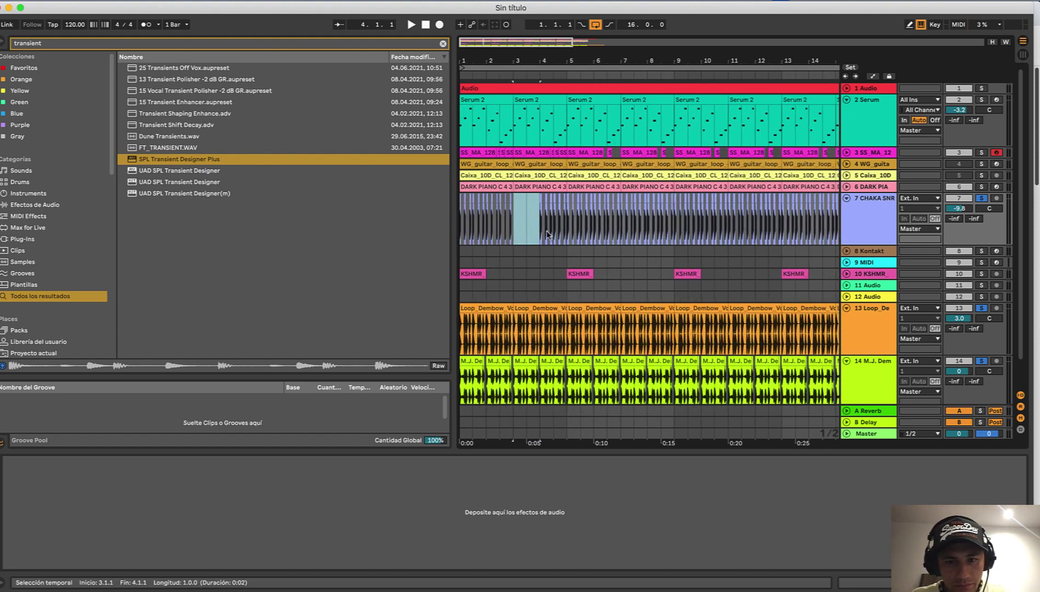
left_click_drag(527, 229, 643, 229)
key("Delete")
scroll(713, 228, "down", 5)
key("Delete")
scroll(485, 233, "up", 5)
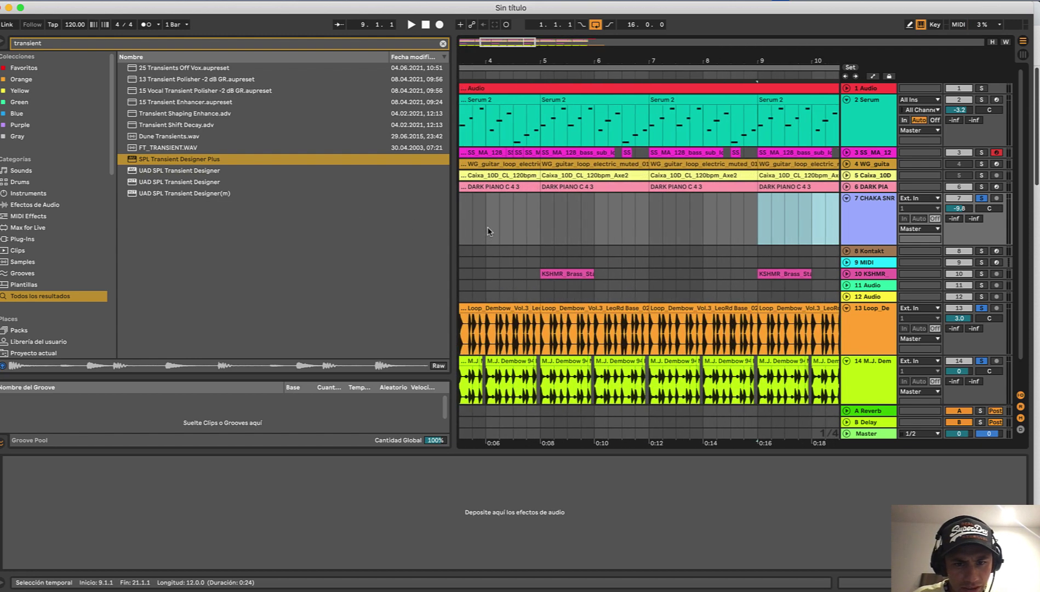
- Duplicate the two-bar CHAKA SNR pattern repeatedly to fill the track up to bar 17
key("ctrl+d")
key("ctrl+d")
key("ctrl+d")
key("ctrl+d")
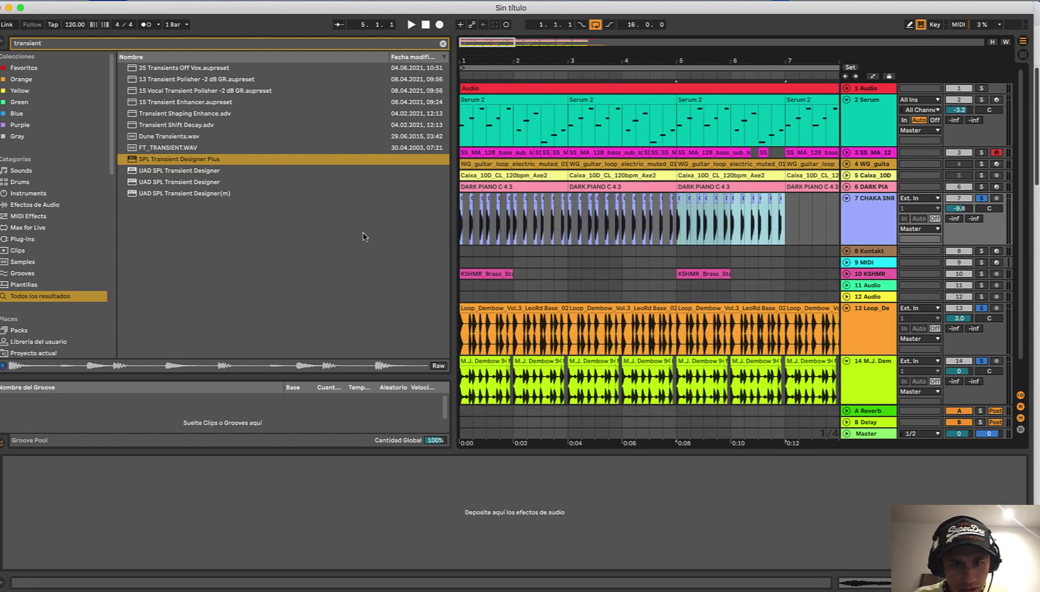
key("ctrl+d")
key("ctrl+d")
key("ctrl+d")
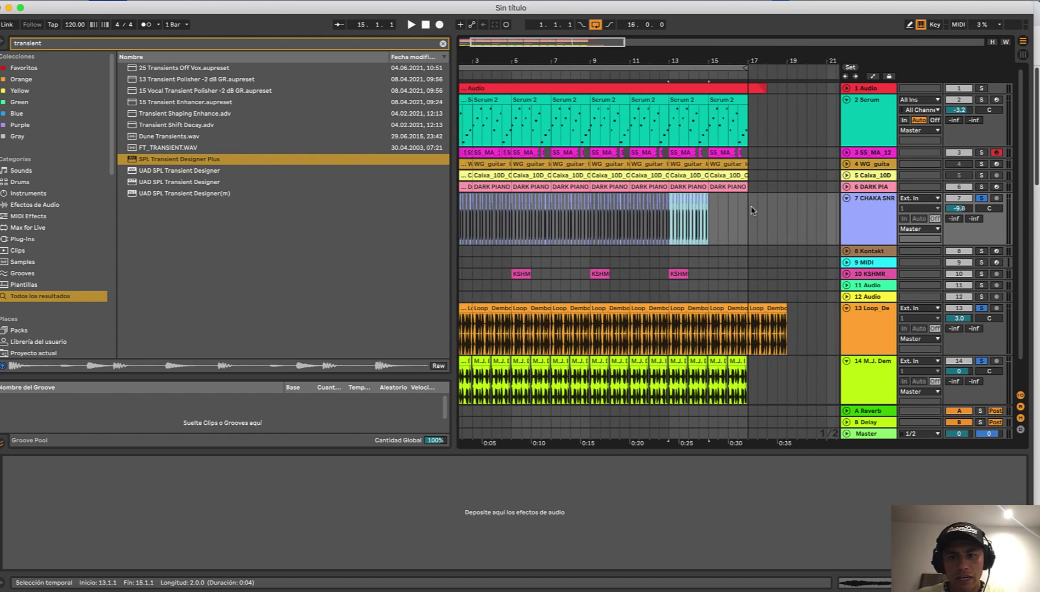
scroll(463, 260, "down", 3)
- Unsolo the drum tracks and set the CHAKA SNR track's volume to -8.2 dB while playing the full mix
left_click(461, 253)
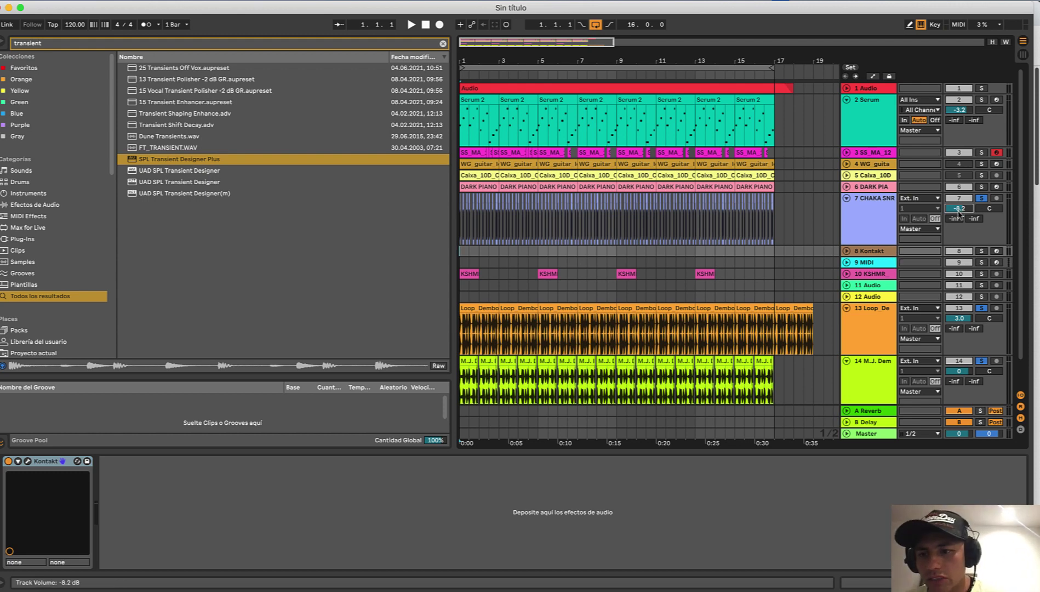
key("space")
left_click_drag(959, 211, 959, 210)
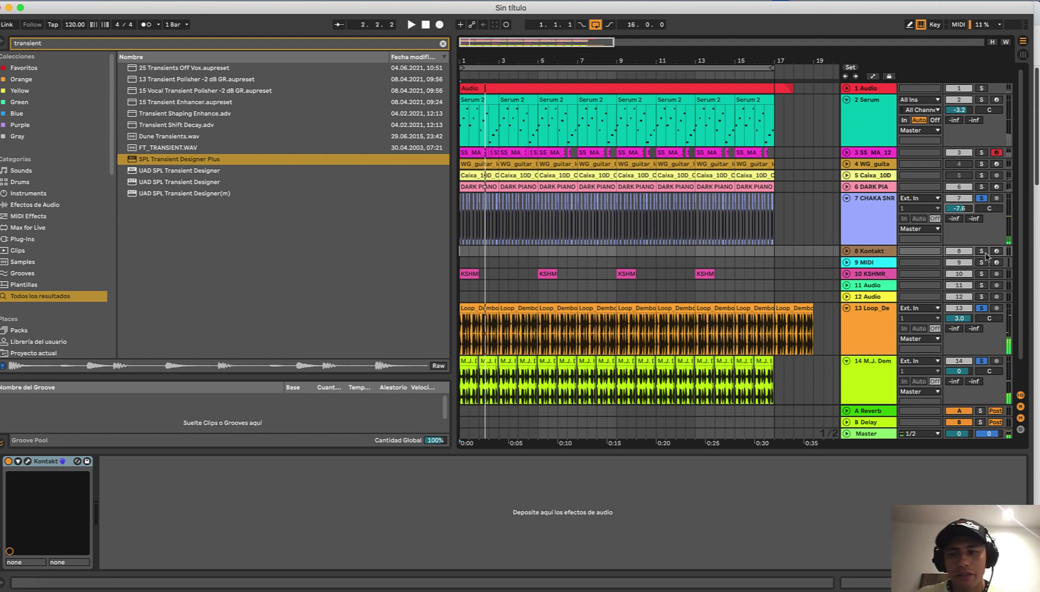
left_click(981, 198)
key("space")
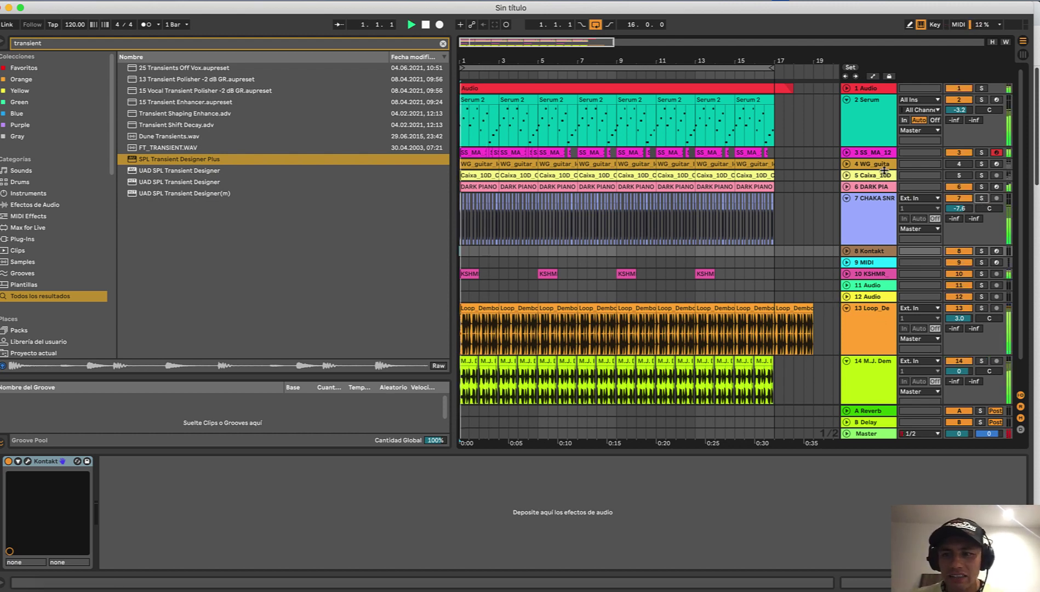
left_click(847, 188)
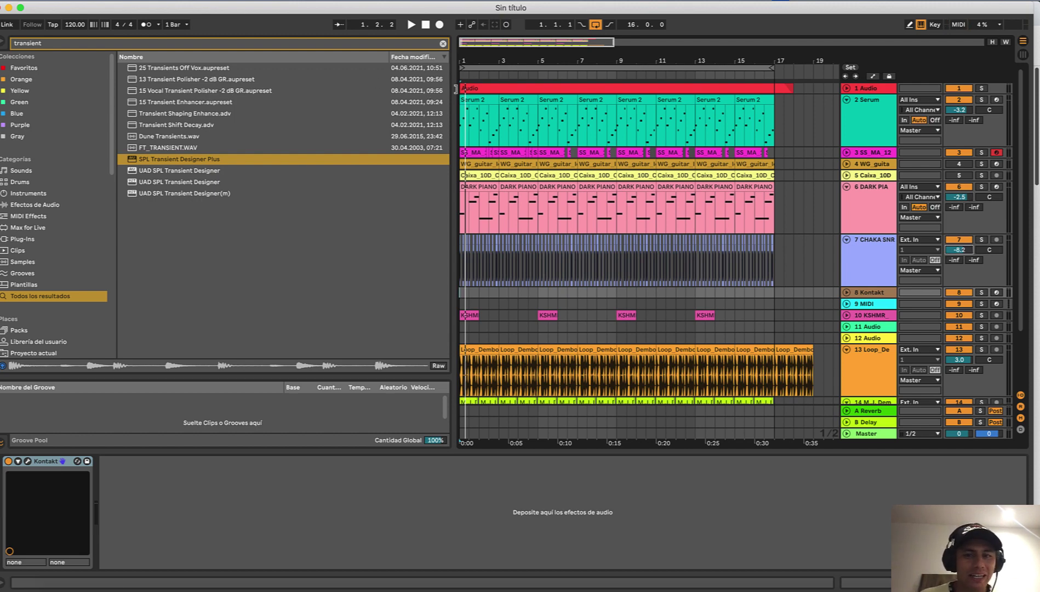
key("space")
- Fold all the tracks in the arrangement and place the insert marker at 1.1.1 on the Kontakt track
left_click(847, 104)
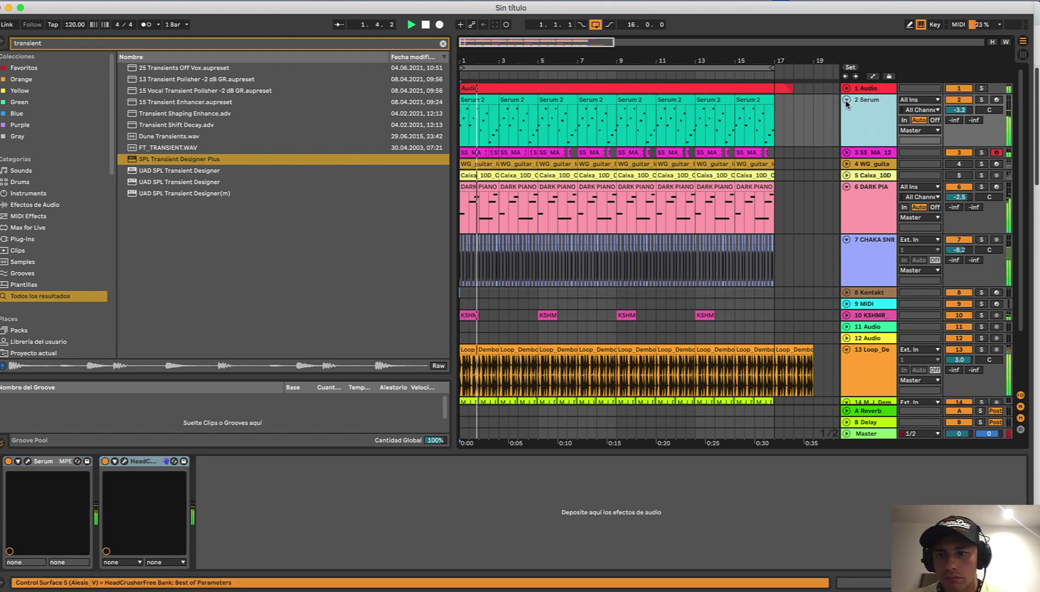
left_click(846, 101)
key("super+a")
left_click(847, 146)
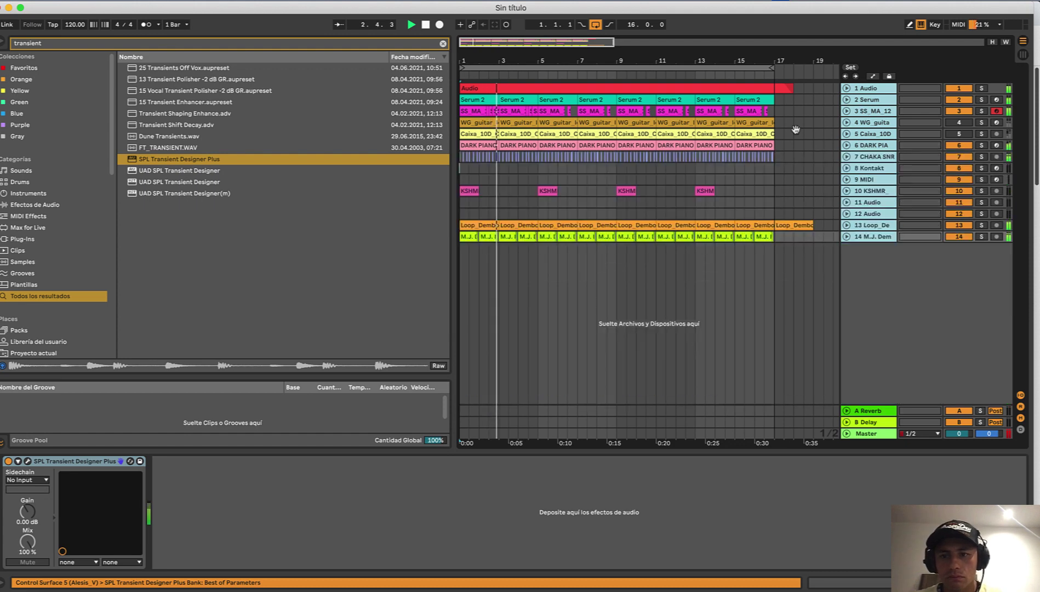
left_click(461, 174)
scroll(469, 170, "up", 5)
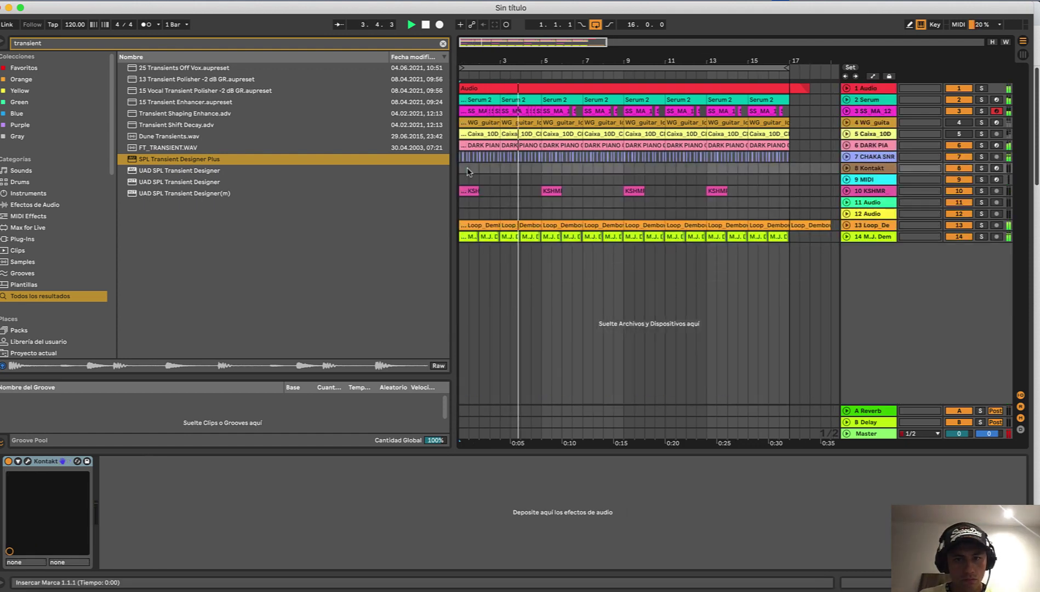
scroll(557, 111, "down", 3)
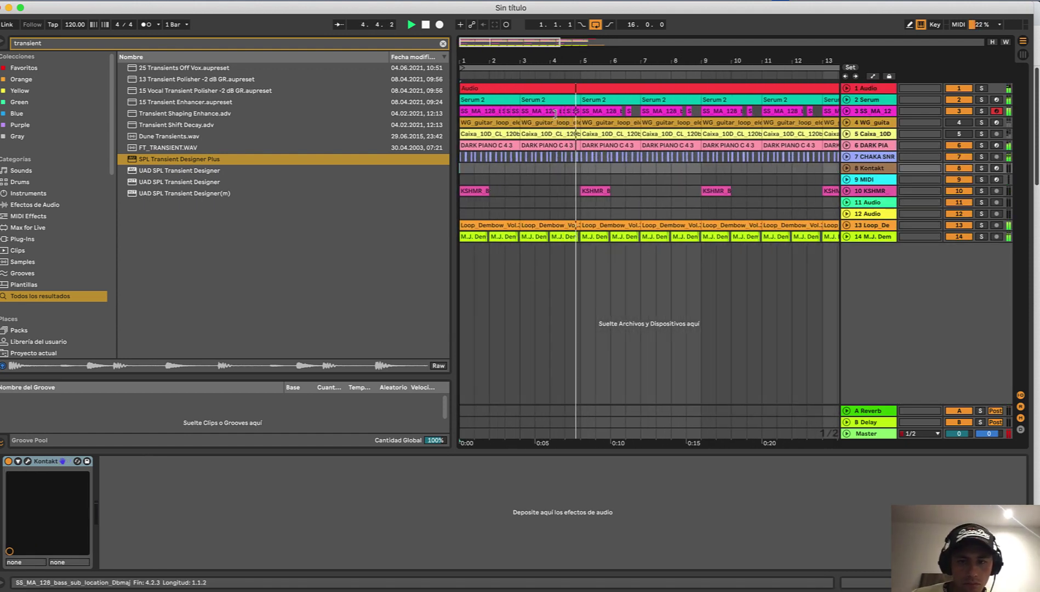
key("XF86AudioRaiseVolume")
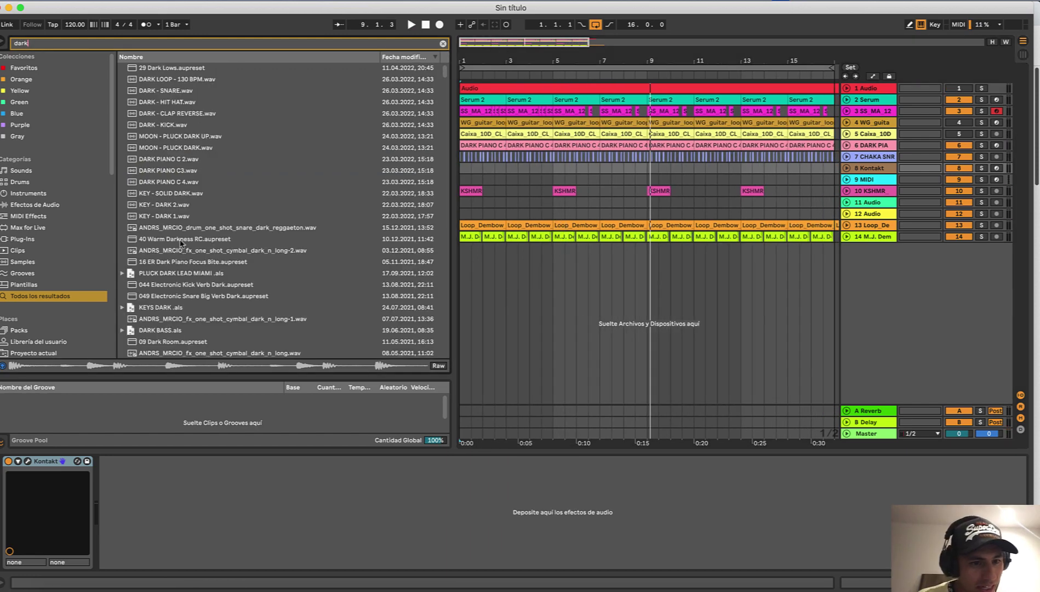
- Audition the dark reggaeton snare and the dark_n_long cymbal one-shots from the "dark" search results
left_click(179, 229)
left_click(196, 252)
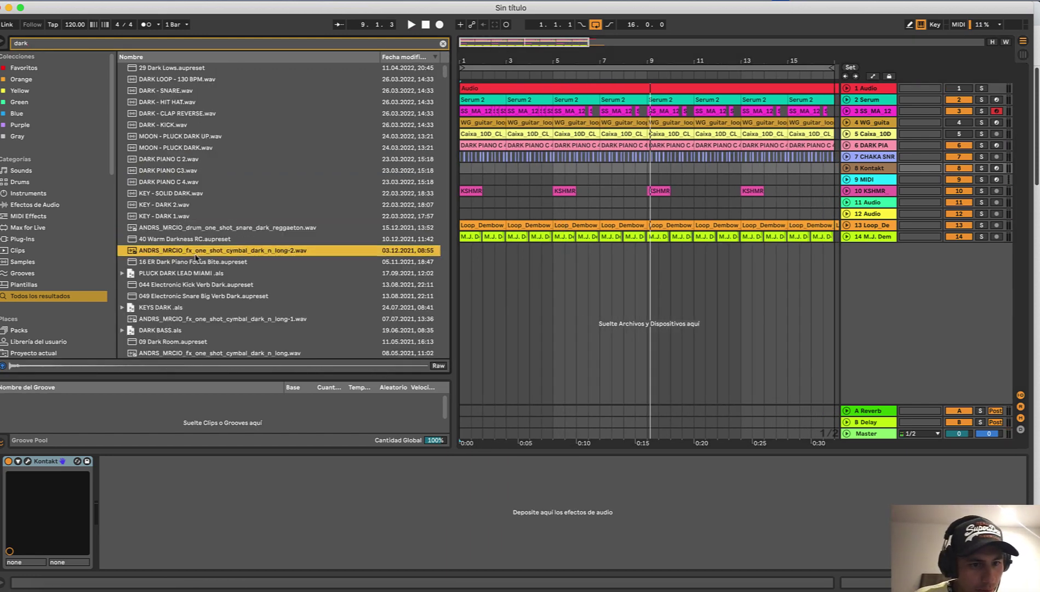
scroll(182, 291, "down", 3)
left_click(172, 288)
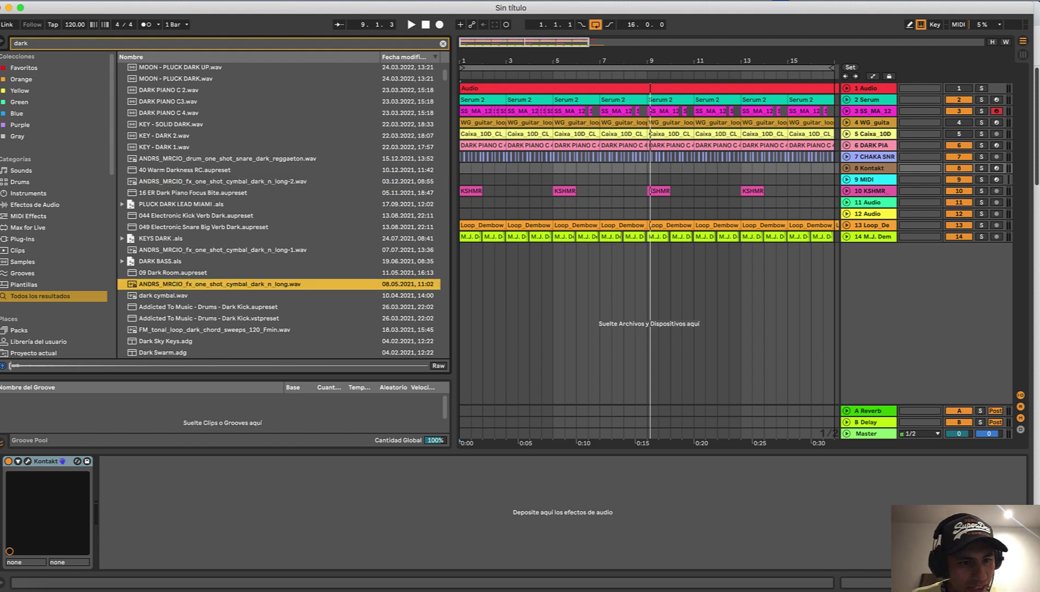
- Search the library for "party" and add RU_PP_120BPM_Rubber_loops_chords_house_party on a new soloed track at 6.0 dB, opening its clip
key("super+f")
type("party")
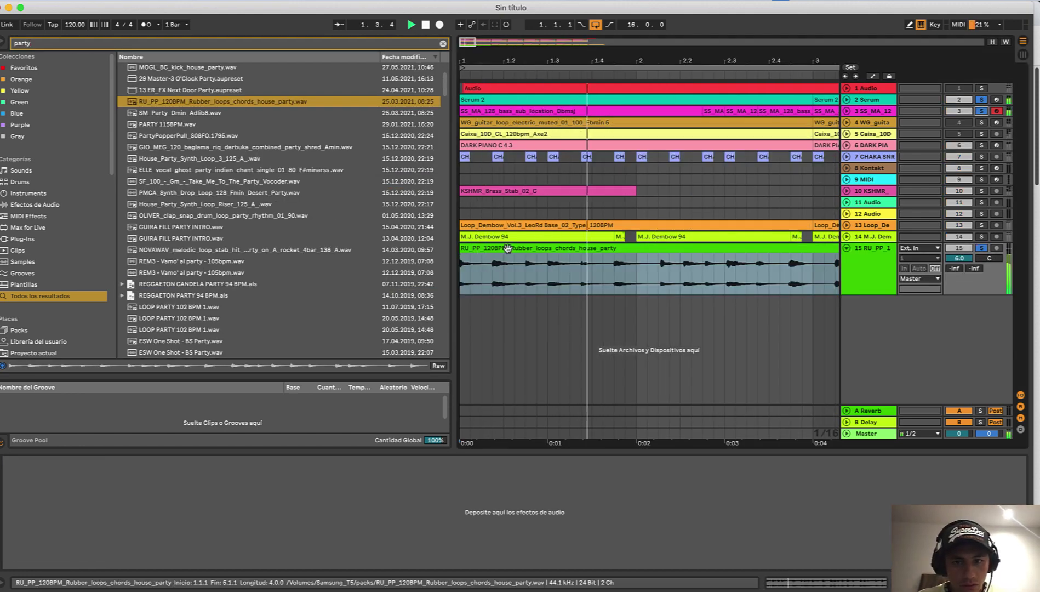
double_click(508, 248)
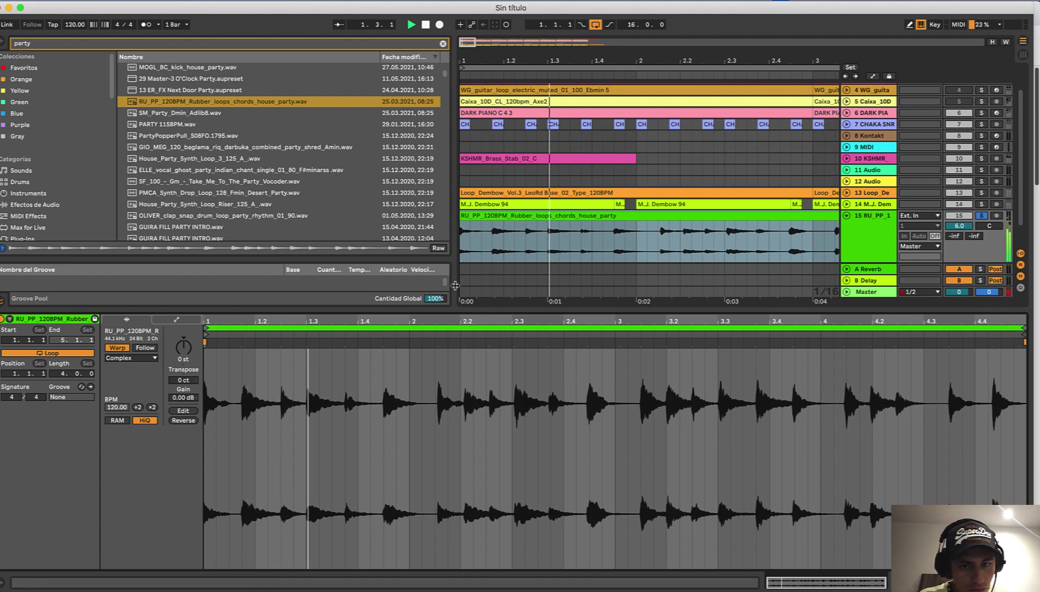
key("minus")
key("minus")
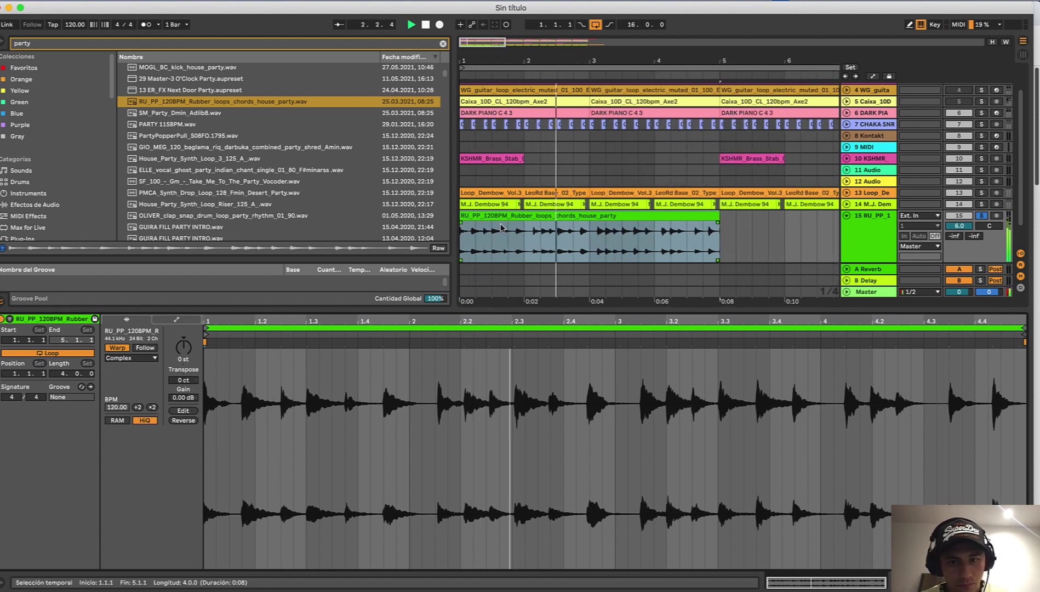
- Delete the rubber chords loop from bar 2 to the middle of bar 4, then duplicate its first bar into bar 2 and audition it
key("space")
left_click_drag(525, 231, 686, 229)
key("Delete")
left_click(499, 216)
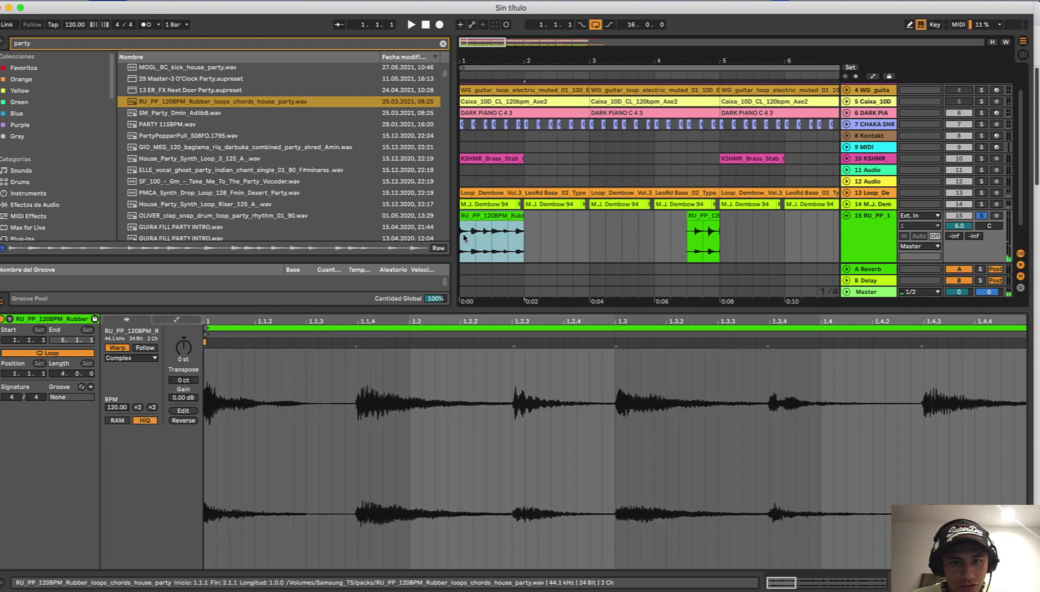
key("super+d")
left_click(461, 245)
key("space")
key("plus")
key("plus")
key("plus")
key("minus")
key("minus")
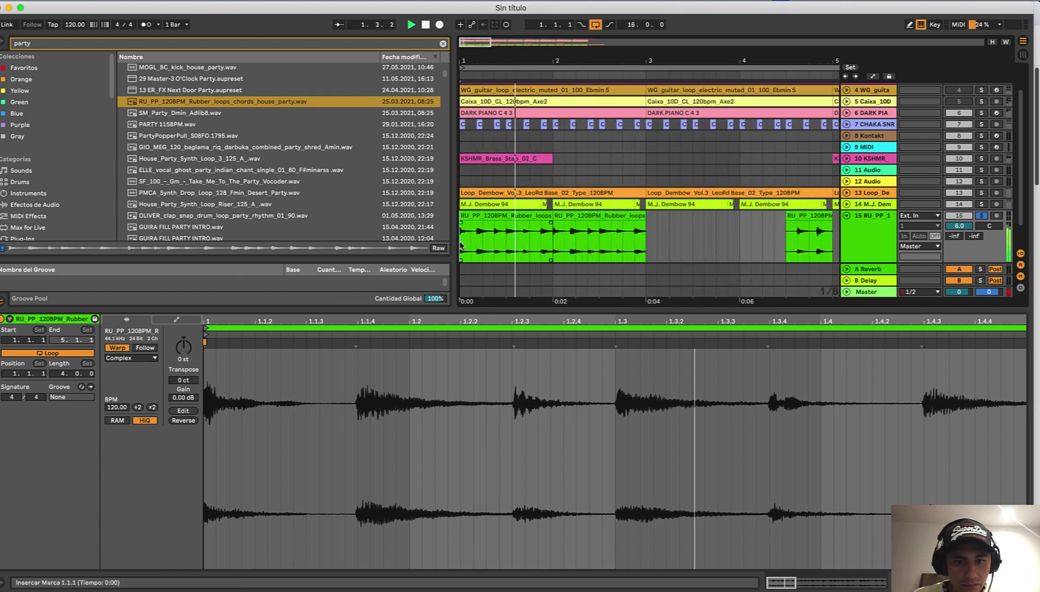
- Select both one-bar rubber chords clips and duplicate them repeatedly along the track up to bar 19
left_click(505, 216)
left_click(551, 216, "shift")
key("super+d")
key("super+d")
key("super+d")
key("super+d")
key("super+d")
key("super+d")
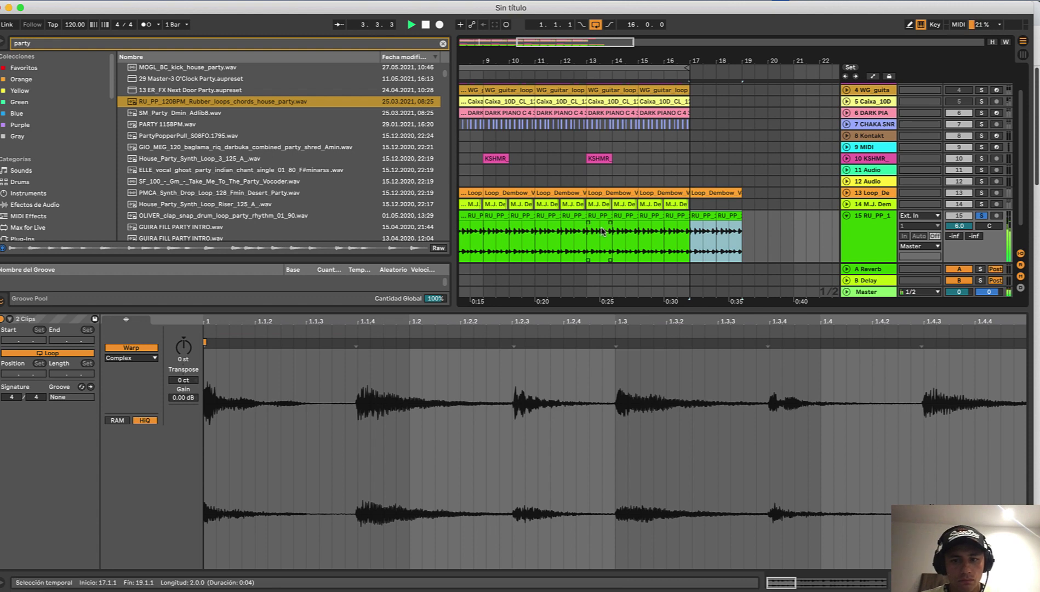
scroll(526, 216, "left", 10)
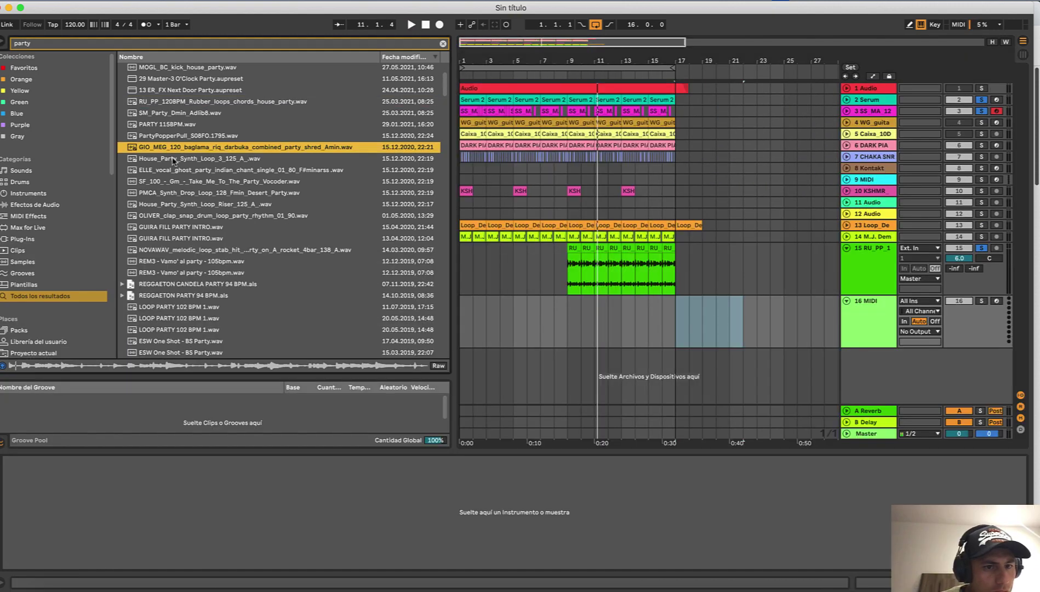
- Audition House_Party_Synth_Loop_3_125_A_.wav and place it on track 16 at the start of bar 1
left_click(184, 161)
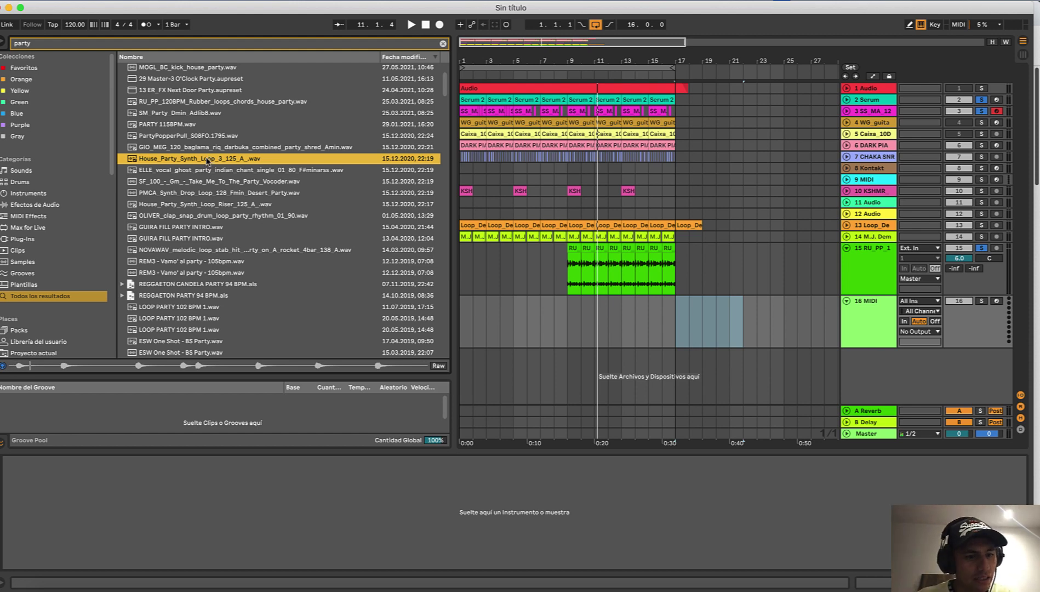
left_click_drag(207, 160, 461, 337)
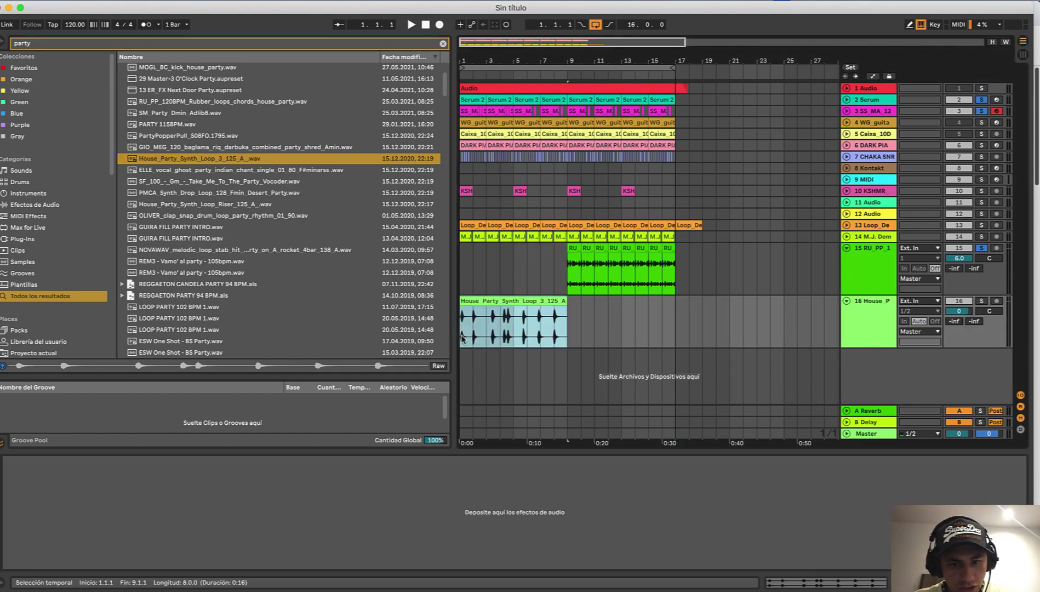
- Delete the house party synth loop clip, play the arrangement from the start without it, and undo the deletion
key("Delete")
left_click(462, 340)
key("space")
scroll(462, 339, "up", 5)
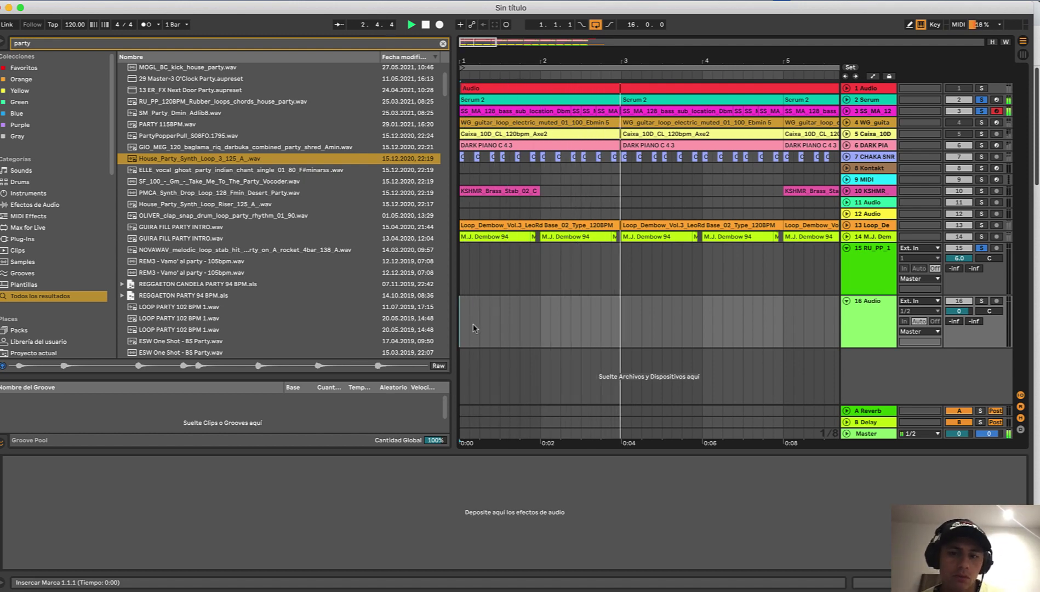
scroll(464, 326, "right", 1)
key("space")
key("super+z")
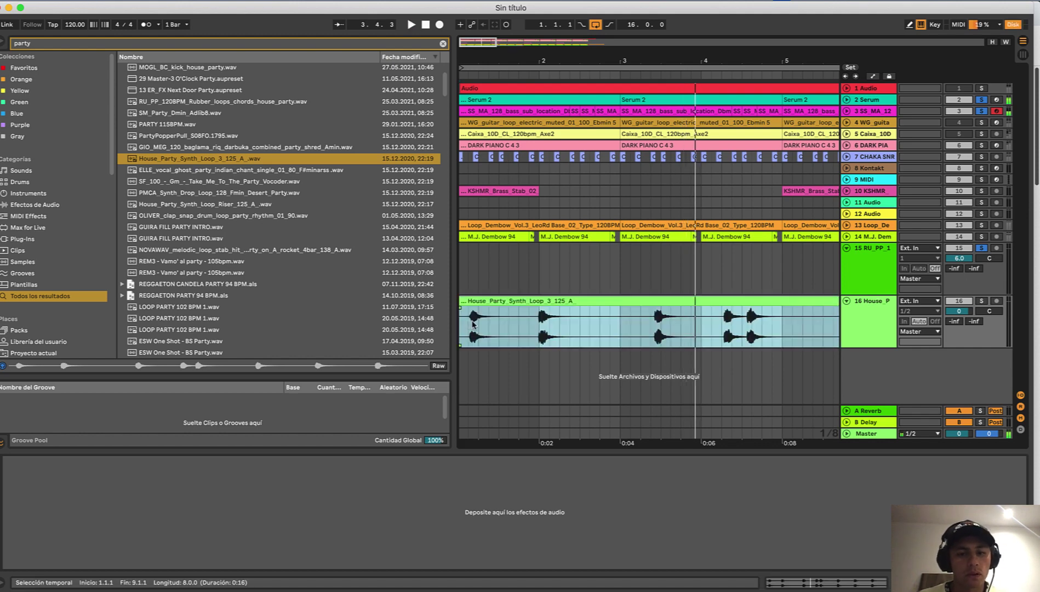
- Solo the house party synth loop track and play it together with the Serum and bass tracks
scroll(469, 324, "up", 5)
left_click_drag(494, 306, 530, 301)
scroll(512, 302, "up", 3)
key("space")
key("space")
left_click(981, 302)
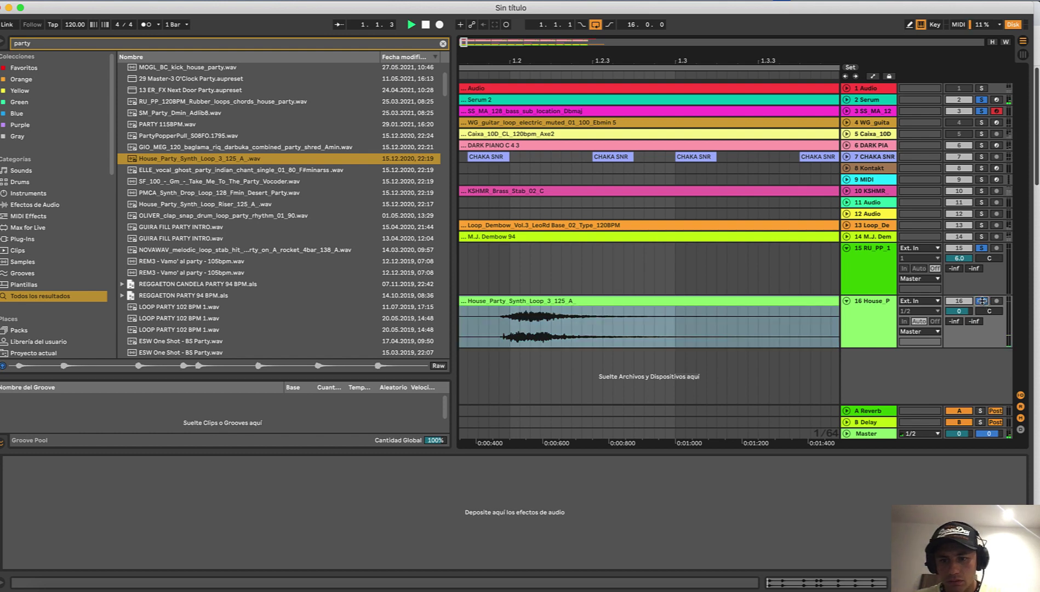
- Open the house party synth loop clip and transpose it to 2 st
double_click(572, 301)
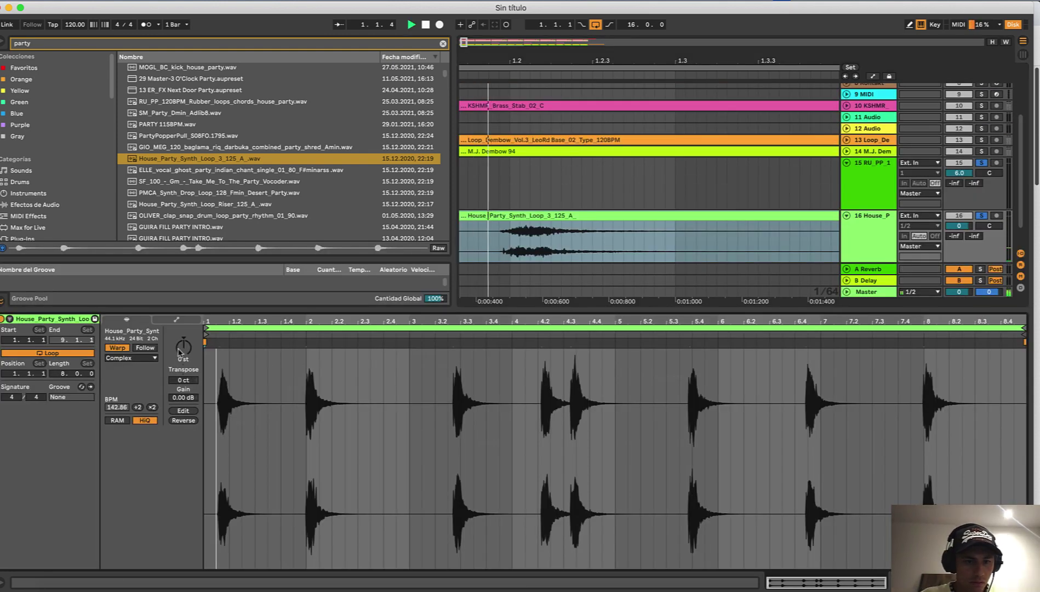
left_click(182, 351)
key("Down")
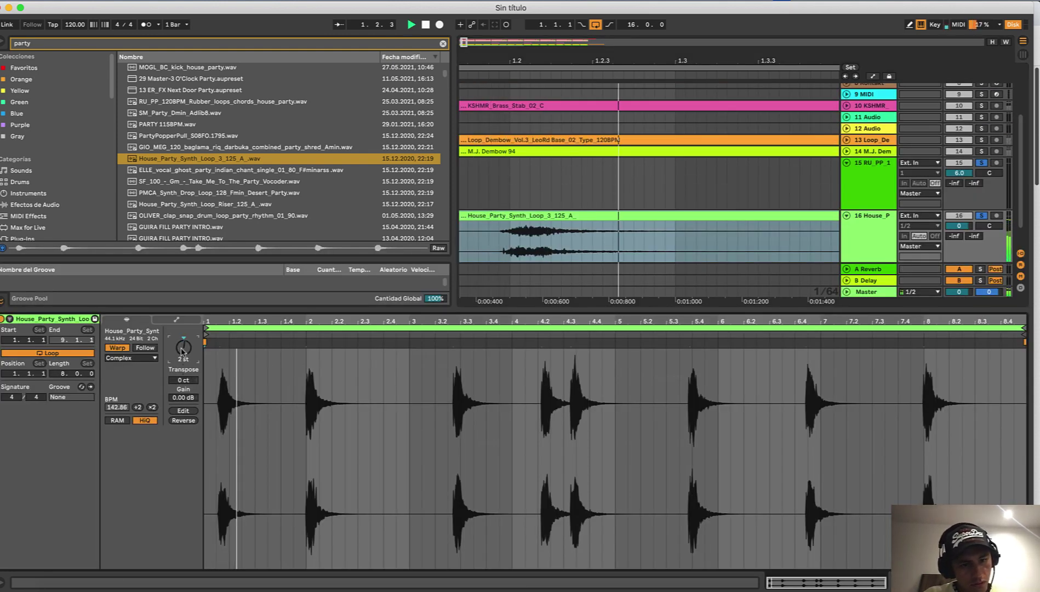
- Adjust the coarse transposition of the house party synth loop clip and play it to compare the pitch
key("super+alt+l")
key("space")
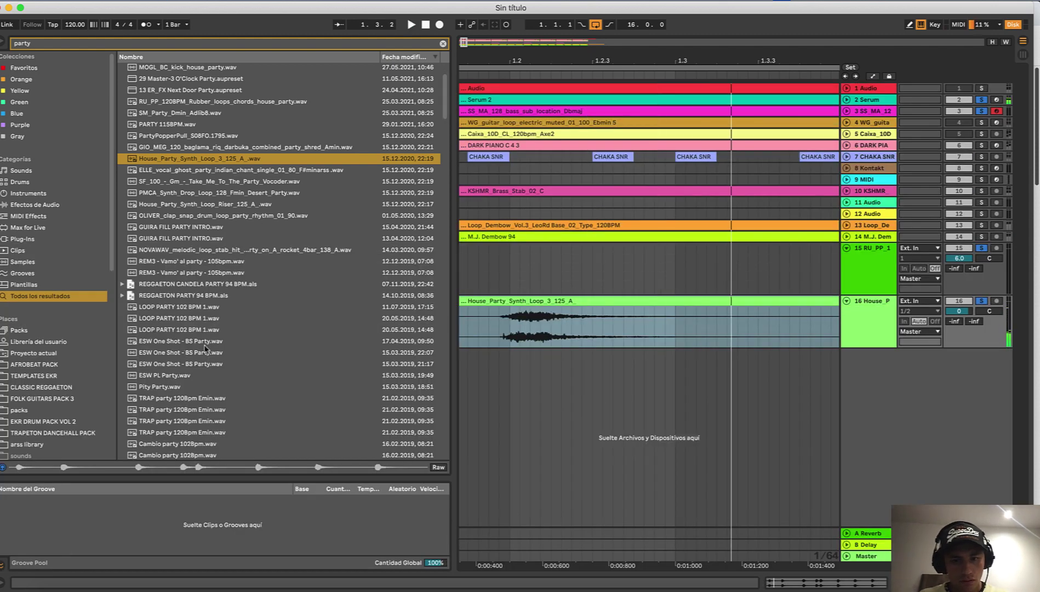
double_click(636, 301)
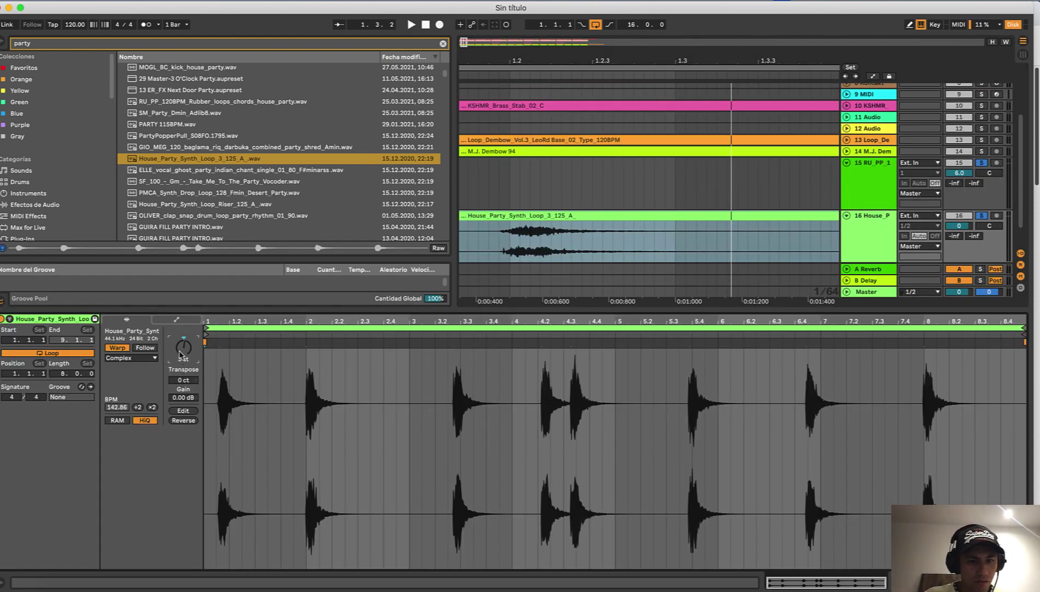
key("space")
key("Down")
key("space")
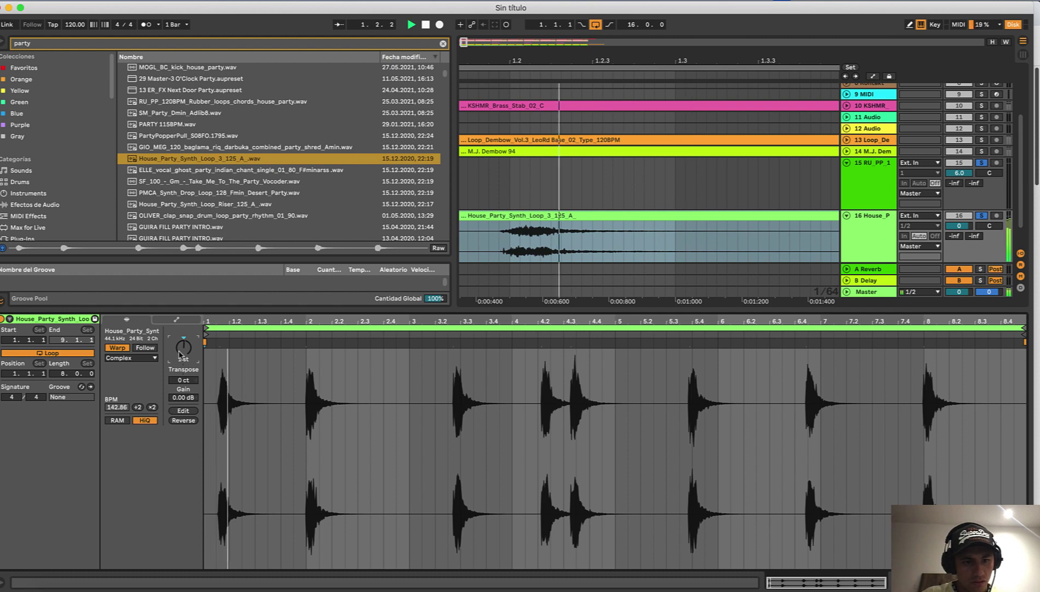
key("space")
key("super+alt+l")
- Shift the house party synth loop slightly later, to 1.1.2, and play it from the start with the region 1.2.1 to 2.1.1 selected
left_click(557, 302)
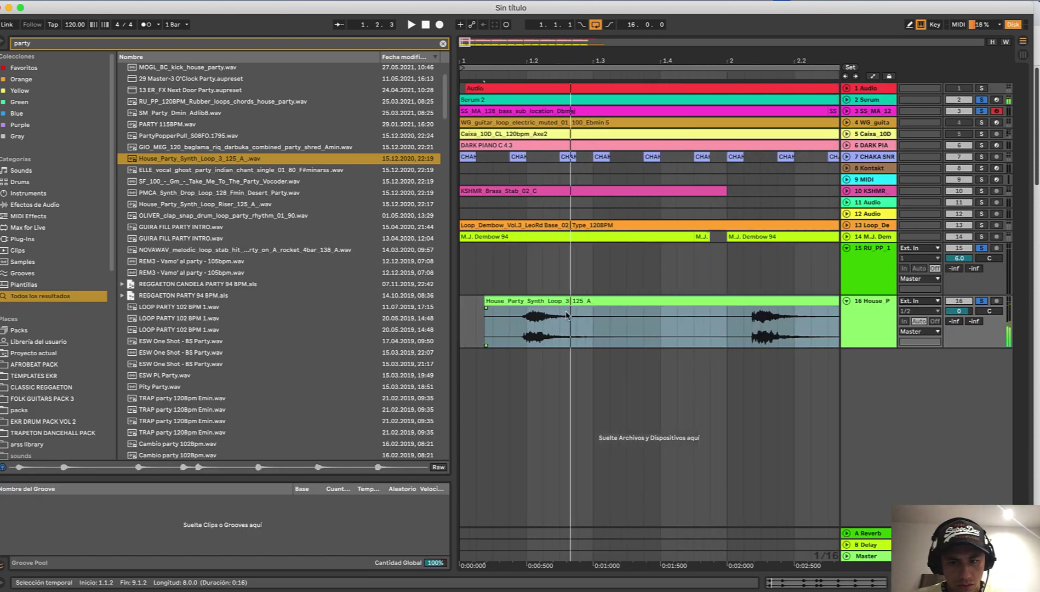
left_click_drag(721, 327, 521, 334)
key("minus")
key("minus")
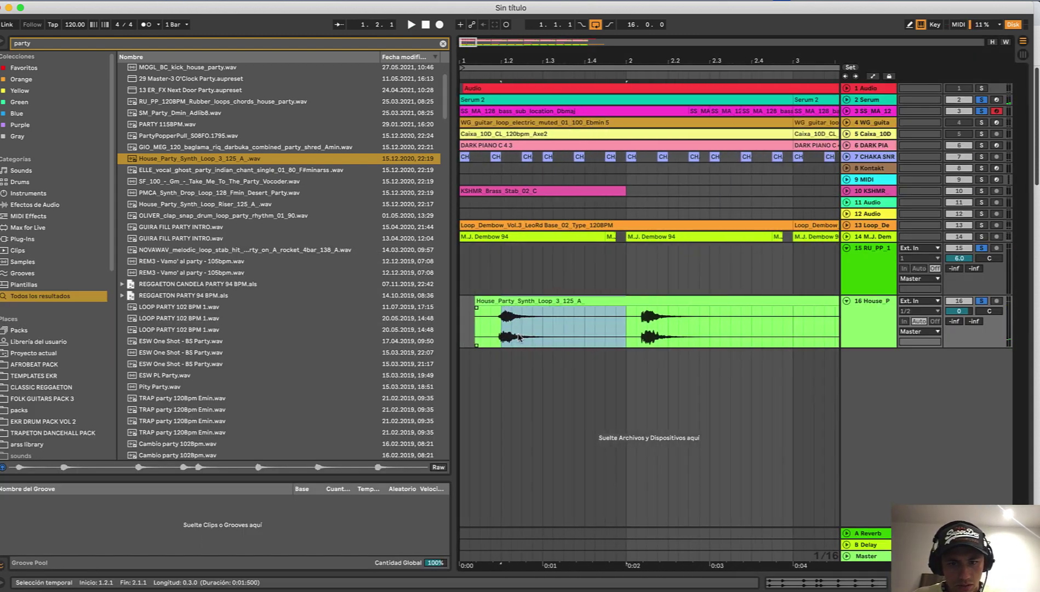
key("space")
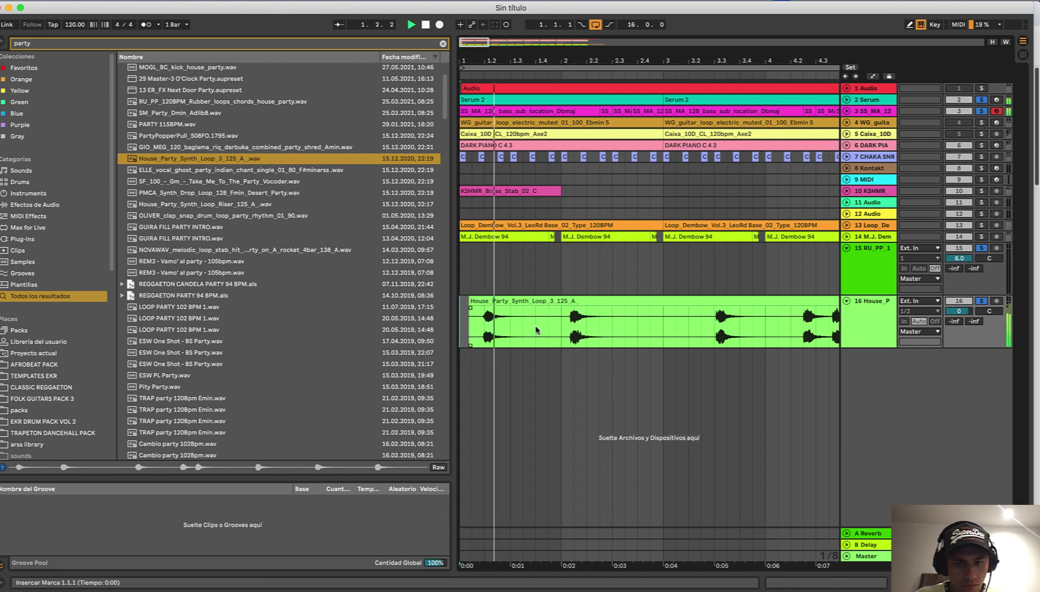
- Copy and paste house party synth hits within the first bars of track 16 to form a repeating pattern
left_click_drag(538, 327, 709, 330)
left_click(590, 327)
key("super+v")
scroll(599, 329, "right", 3)
key("minus")
key("minus")
key("space")
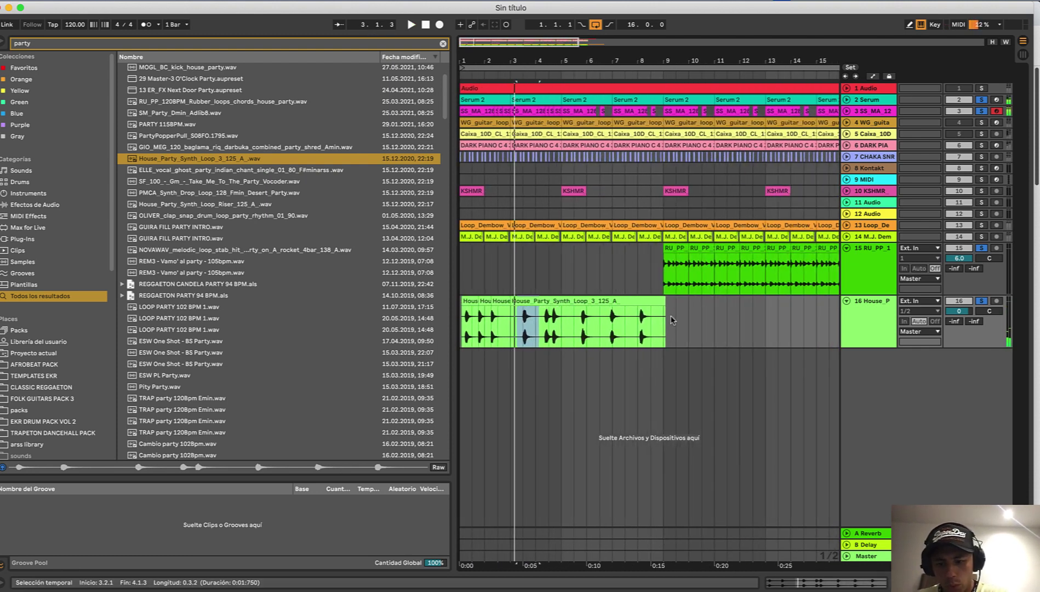
- Delete the rest of the house party loop after the edited pattern and duplicate the two-bar pattern three times up to bar 9
key("Delete")
left_click(607, 302)
key("Delete")
left_click(507, 333)
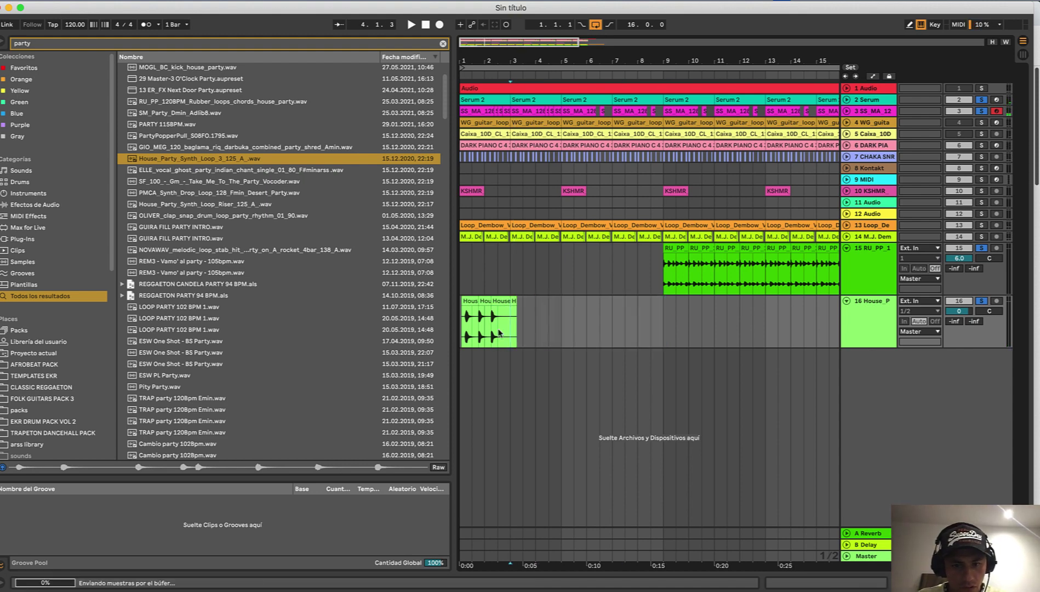
key("super+d")
key("super+d")
key("super+d")
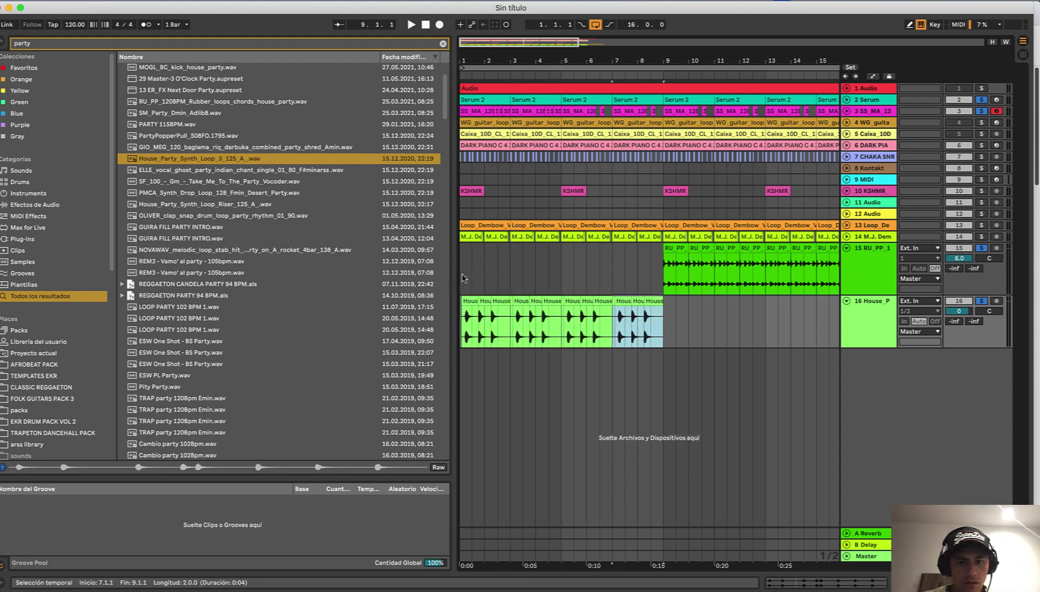
- Play from the start, set the house party synth track's volume to -2.8 dB, and turn off the soloed tracks
left_click(462, 278)
key("space")
left_click_drag(959, 310, 962, 316)
left_click(980, 300)
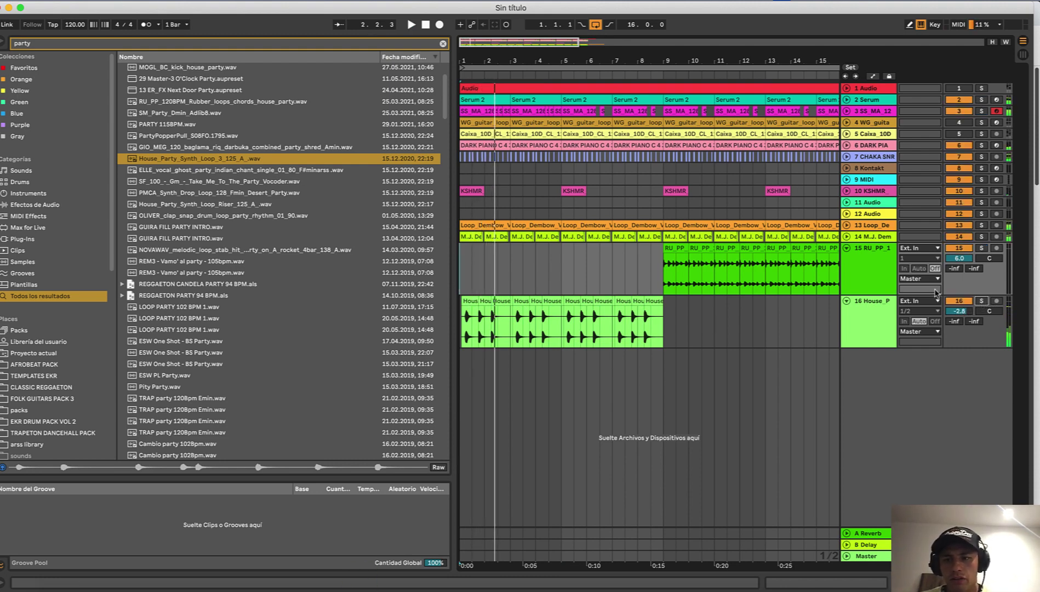
- Play the full arrangement from the start without solos and unfold the Serum track
key("space")
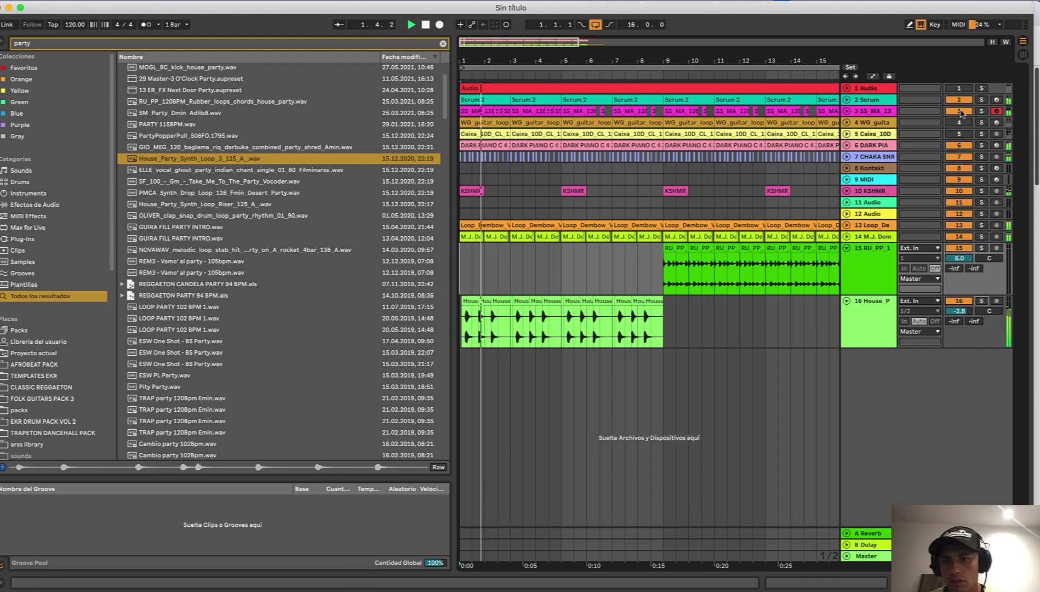
key("space")
key("space")
left_click(847, 100)
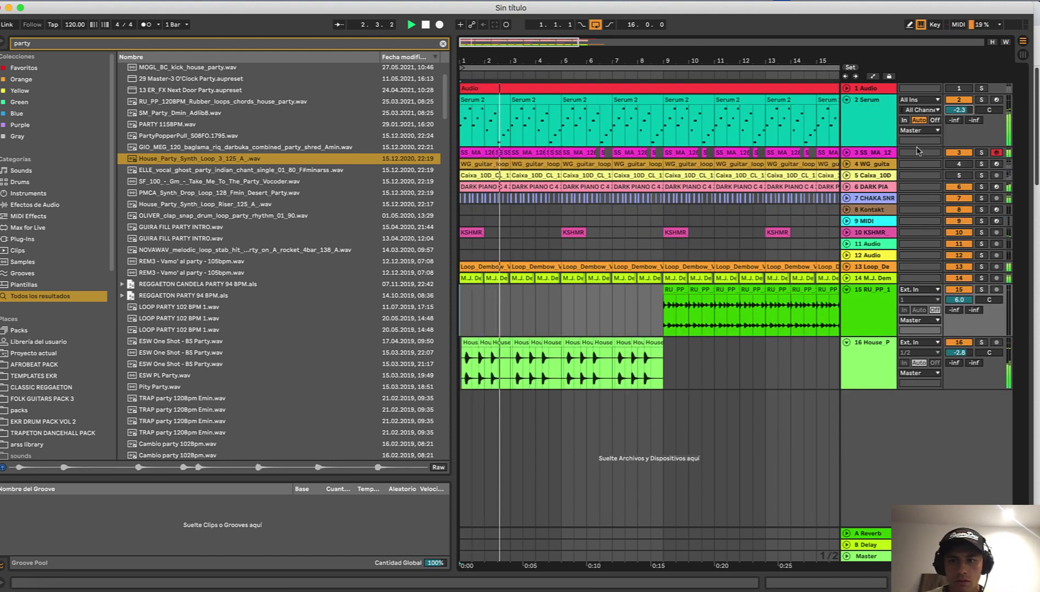
key("space")
- Search the browser for "lfo" and add LFOTool to the Dark Piano track, then close its plug-in window
double_click(882, 187)
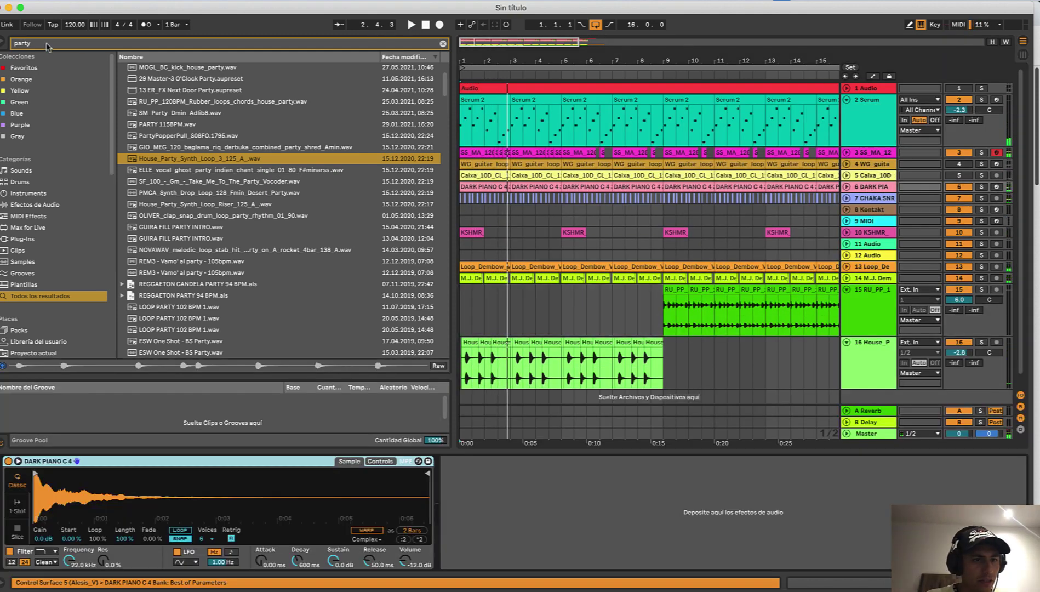
left_click(46, 45)
key("BackSpace")
type("lfo")
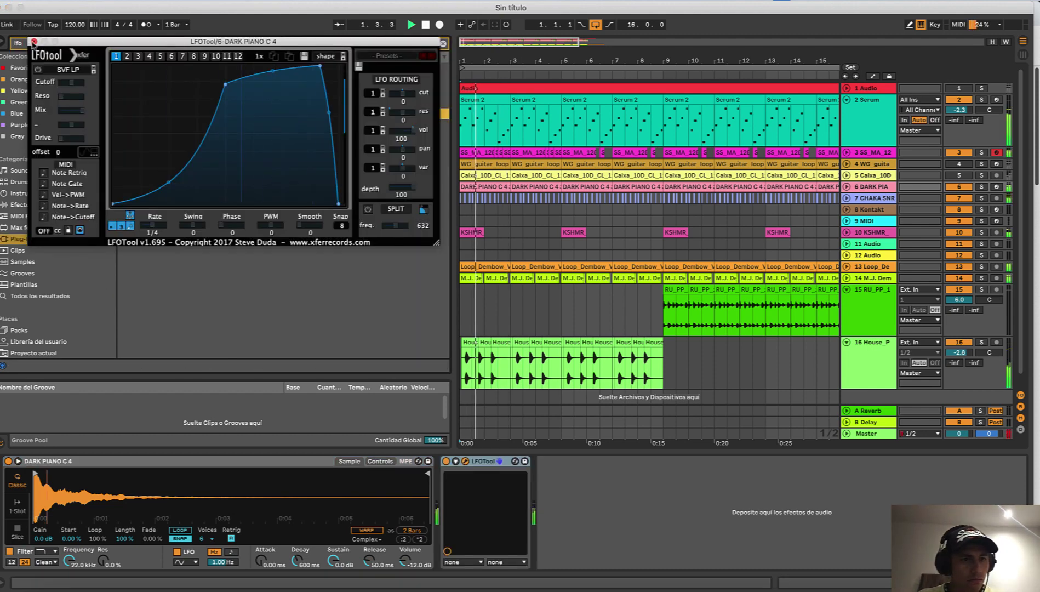
left_click(34, 43)
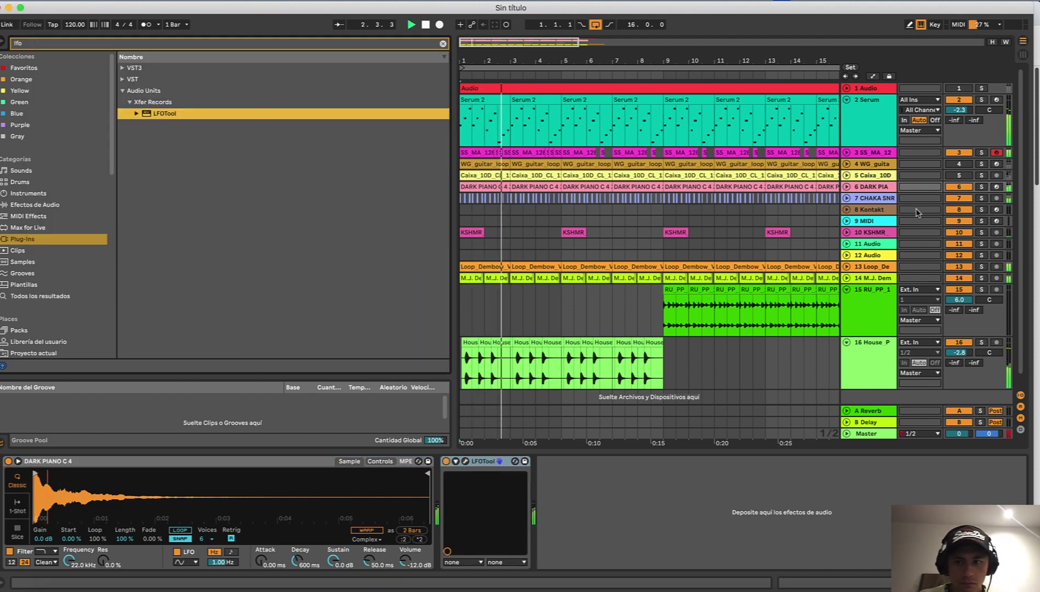
- Search for "saus", insert Sausage Fattener before LFOTool on the Dark Piano track, and set Fatness to 24% and Color to 37%
double_click(879, 189)
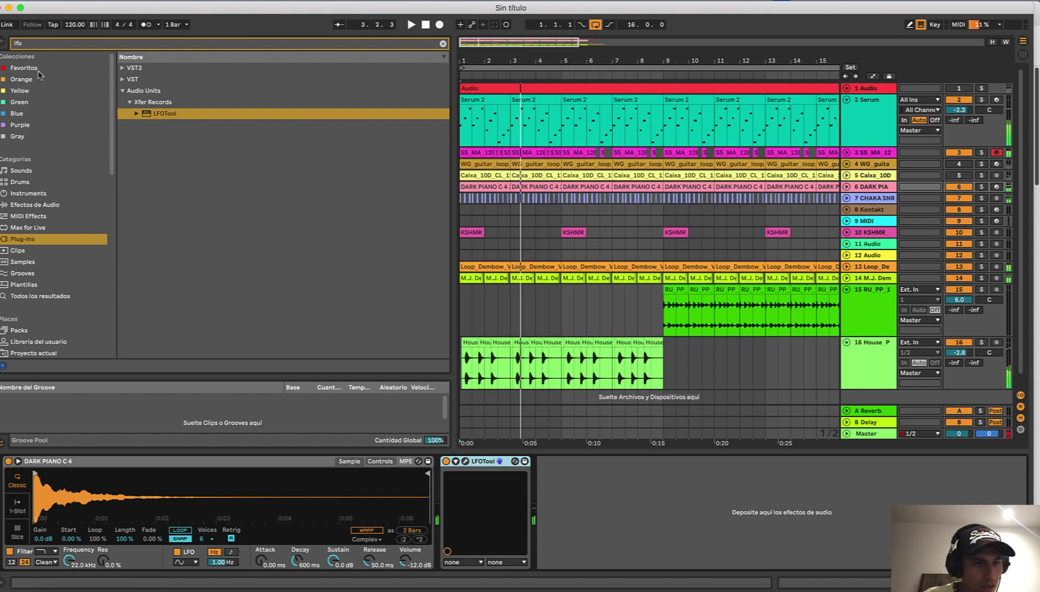
left_click(33, 43)
type("saus")
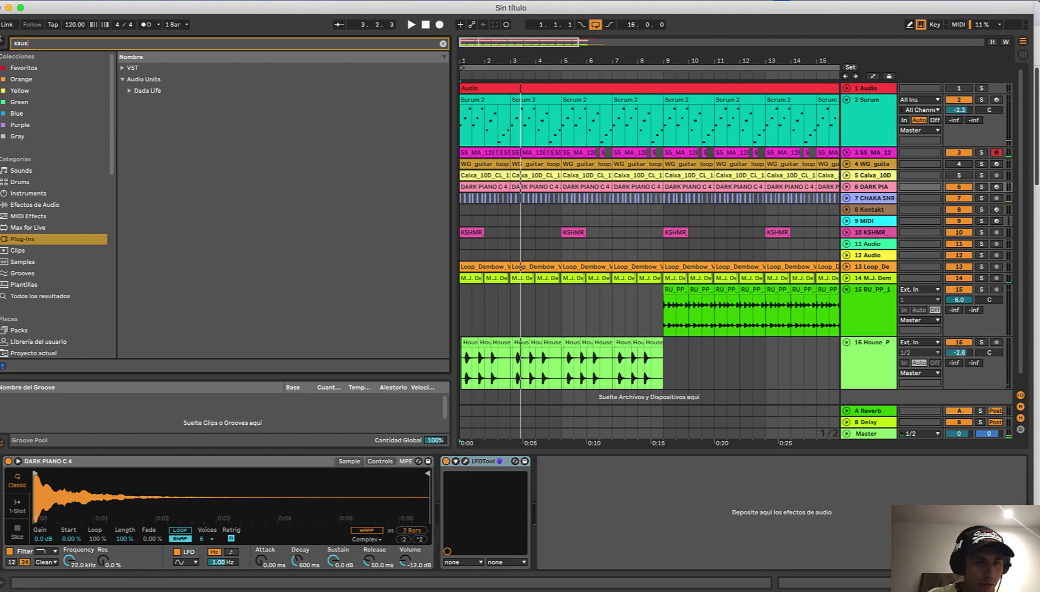
left_click(129, 91)
mouse_move(169, 107)
left_mouse_down()
mouse_move(536, 526)
mouse_move(450, 537)
left_mouse_up()
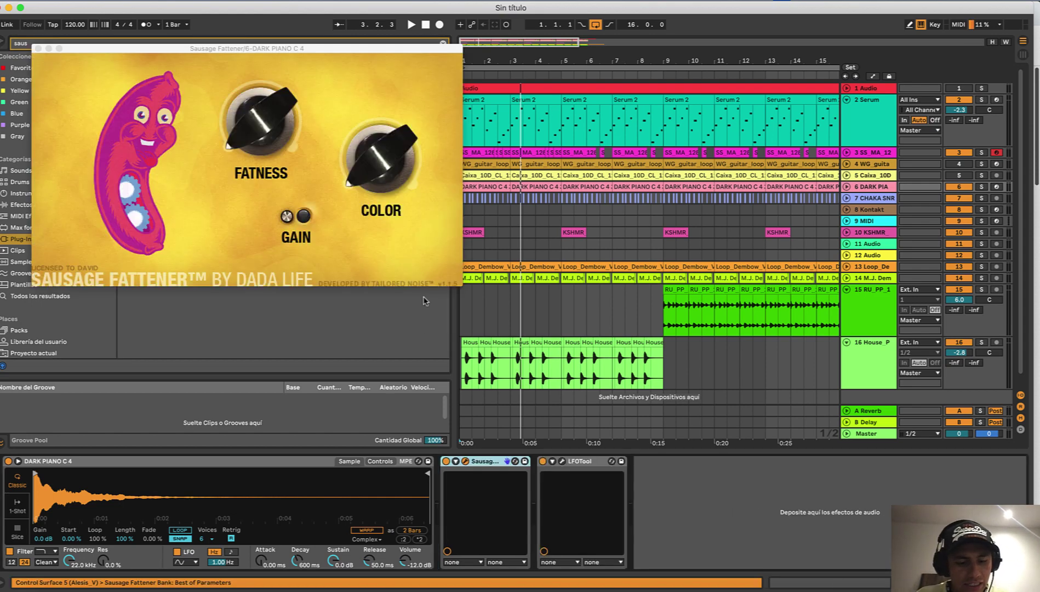
key("space")
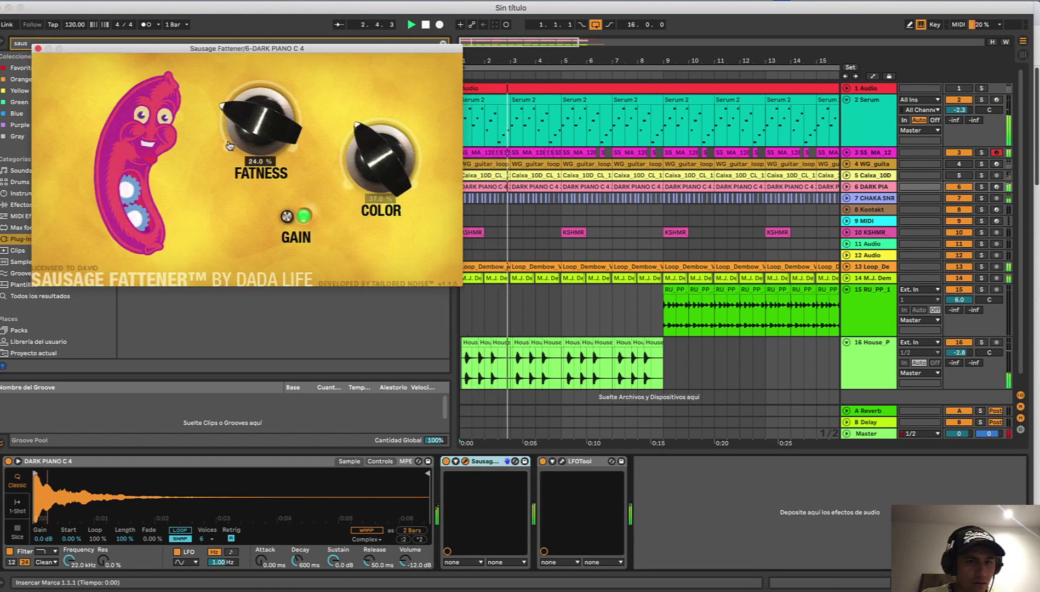
left_click(38, 49)
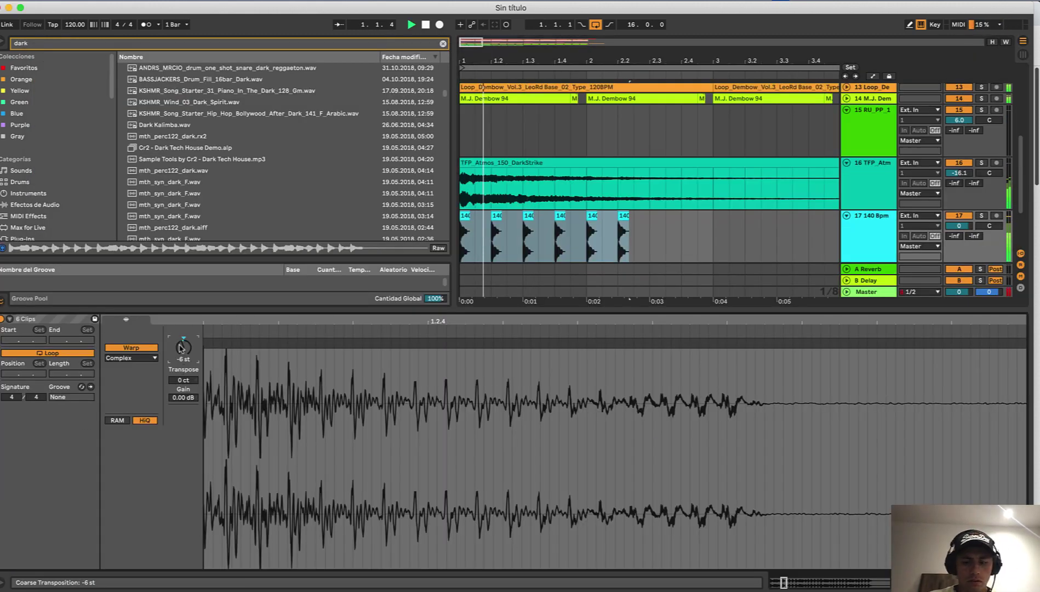
- Duplicate the last two dark dub chops on track 17 to fill two bars, then duplicate the two-bar pattern across bars 3 and 4
left_click(1023, 582)
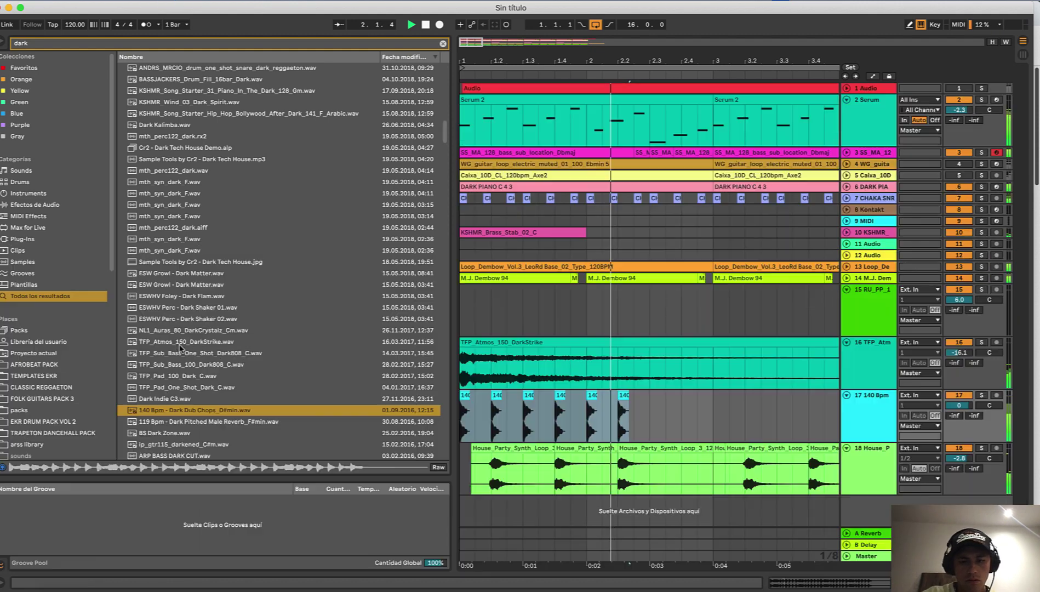
key("space")
left_click_drag(648, 428, 587, 421)
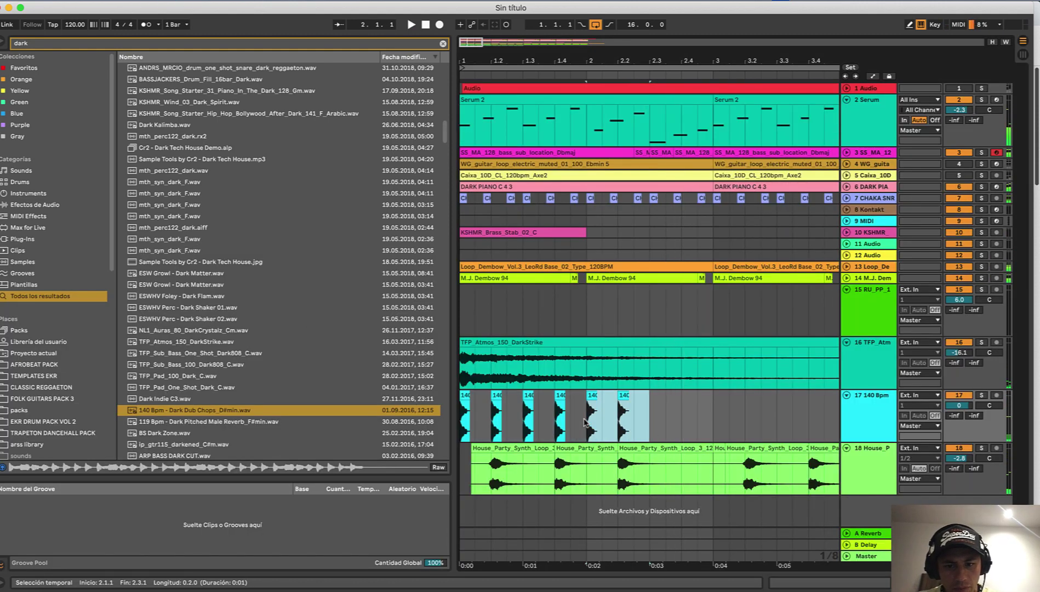
key("ctrl+d")
left_click_drag(715, 420, 462, 418)
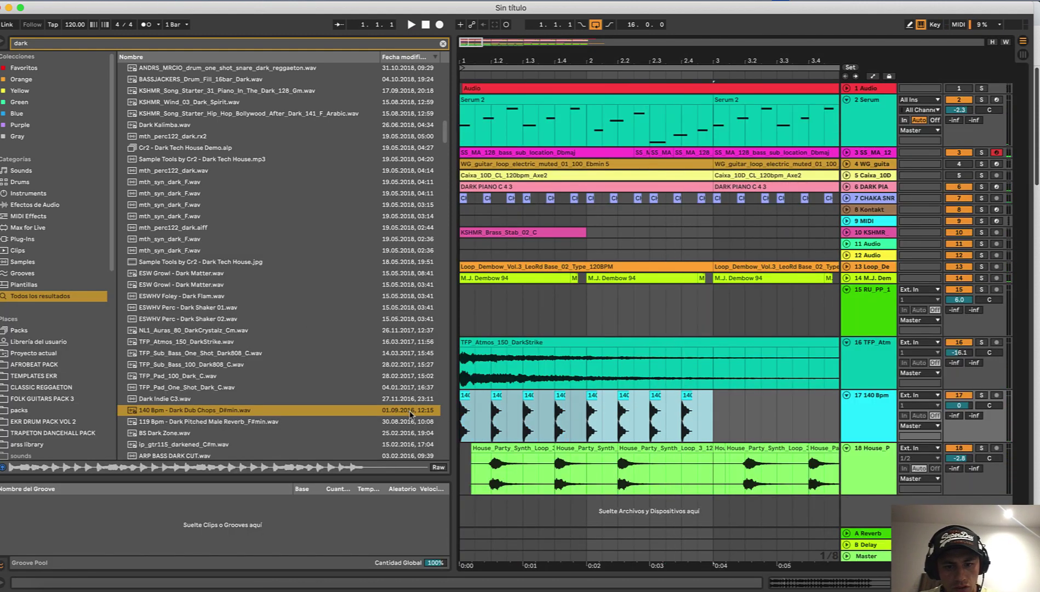
key("ctrl+d")
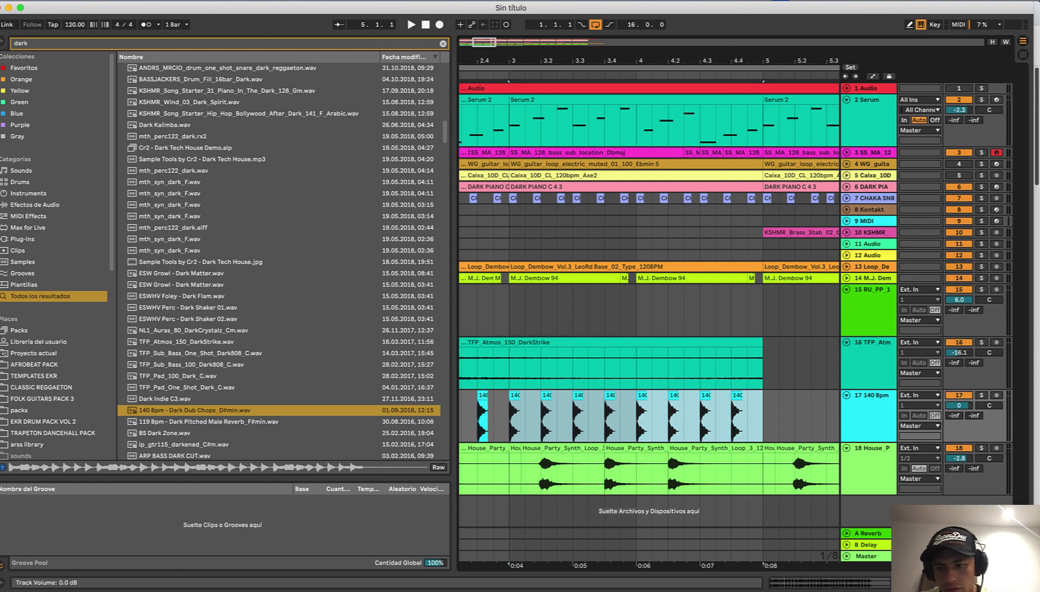
- Set the dark dub chops track's volume to -9.1 dB and place the insert marker at the start of bar 1
left_click_drag(959, 405, 959, 420)
scroll(599, 331, "left", 4)
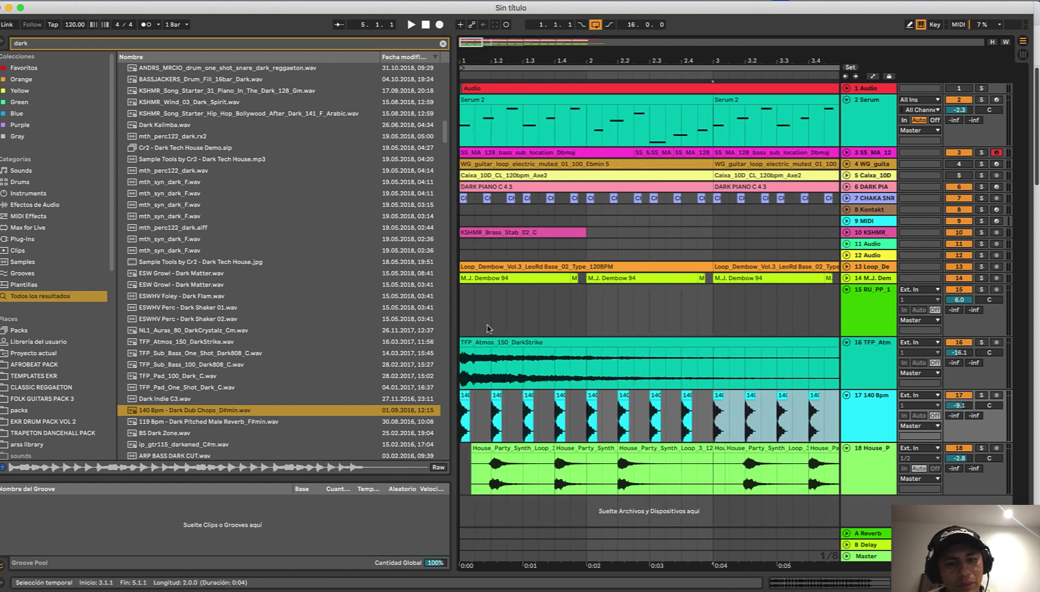
left_click(470, 325)
left_click(464, 325)
scroll(463, 328, "down", 4)
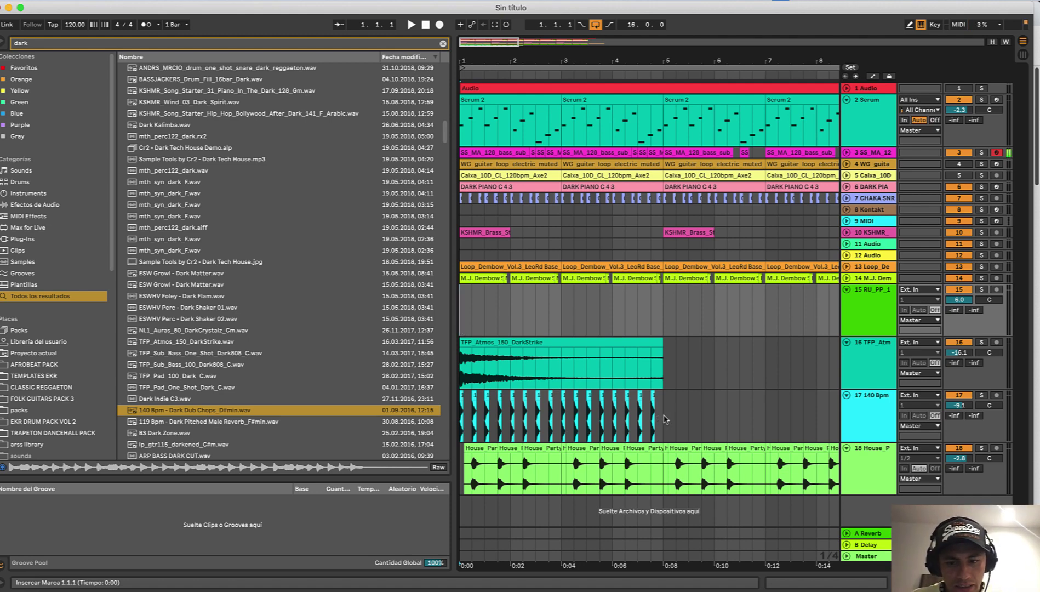
- Duplicate the four-bar DarkStrike atmosphere and dark dub chops clips on tracks 16 and 17 into bars 5 to 8
left_click_drag(665, 419, 461, 346)
key("ctrl+d")
scroll(465, 311, "left", 4)
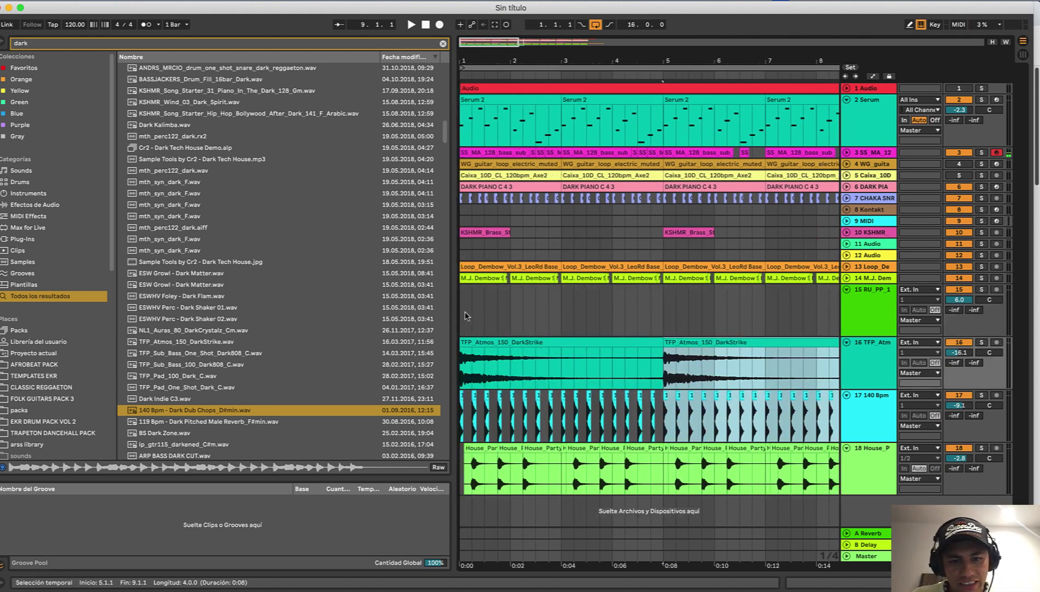
- Play the arrangement from the start and set the house party synth track's volume to -9.0 dB
left_click(463, 316)
key("minus")
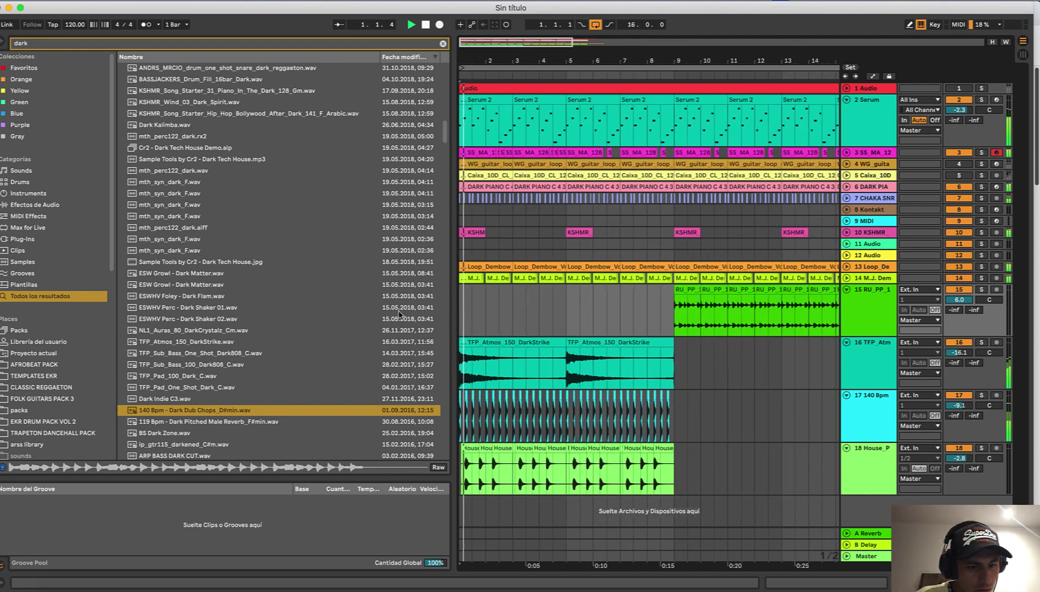
scroll(362, 332, "down", 3)
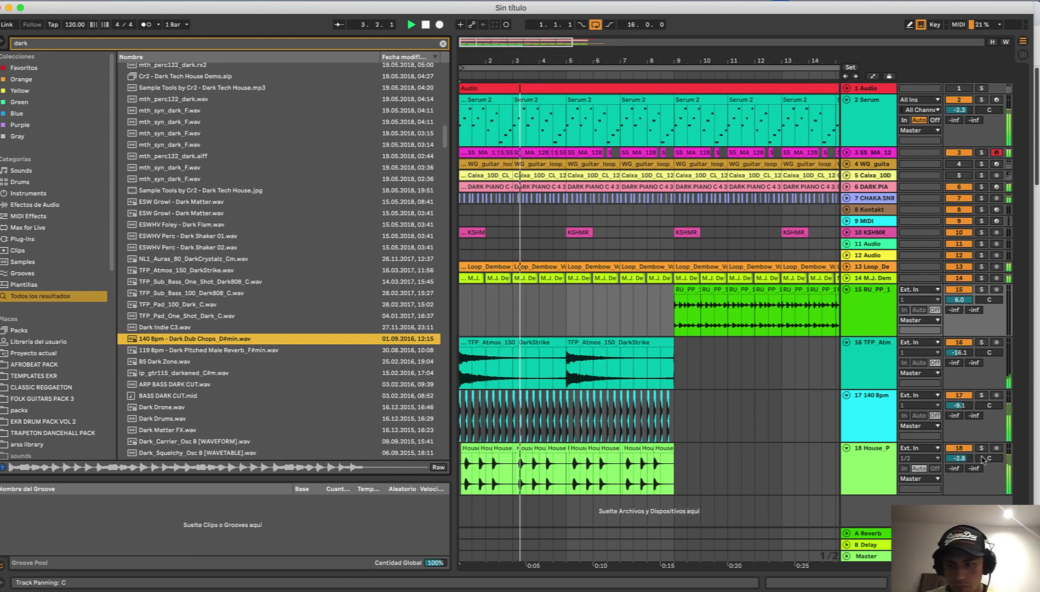
key("space")
key("space")
mouse_move(959, 458)
left_mouse_down()
mouse_move(959, 482)
mouse_move(958, 461)
left_mouse_up()
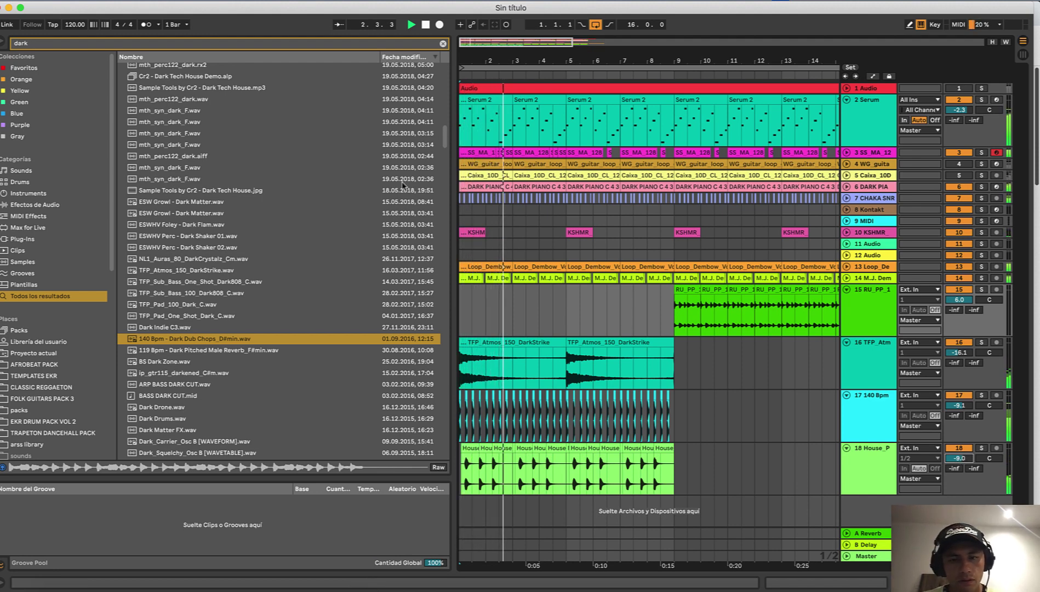
- Raise all notes of the bar 5 Dark Piano clip by one octave and duplicate the clip to bar 7
double_click(576, 187)
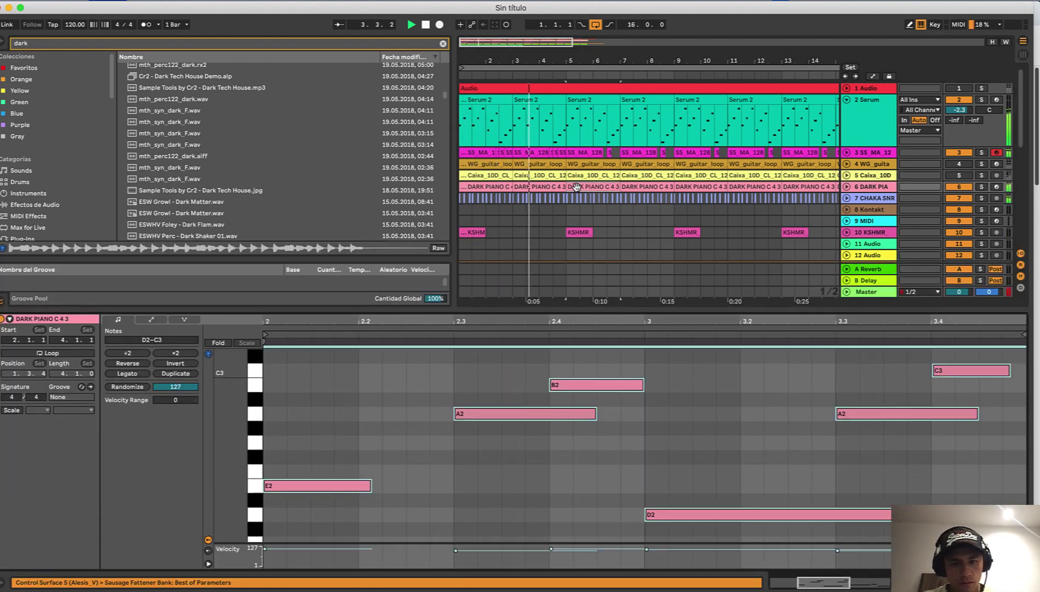
key("shift+Up")
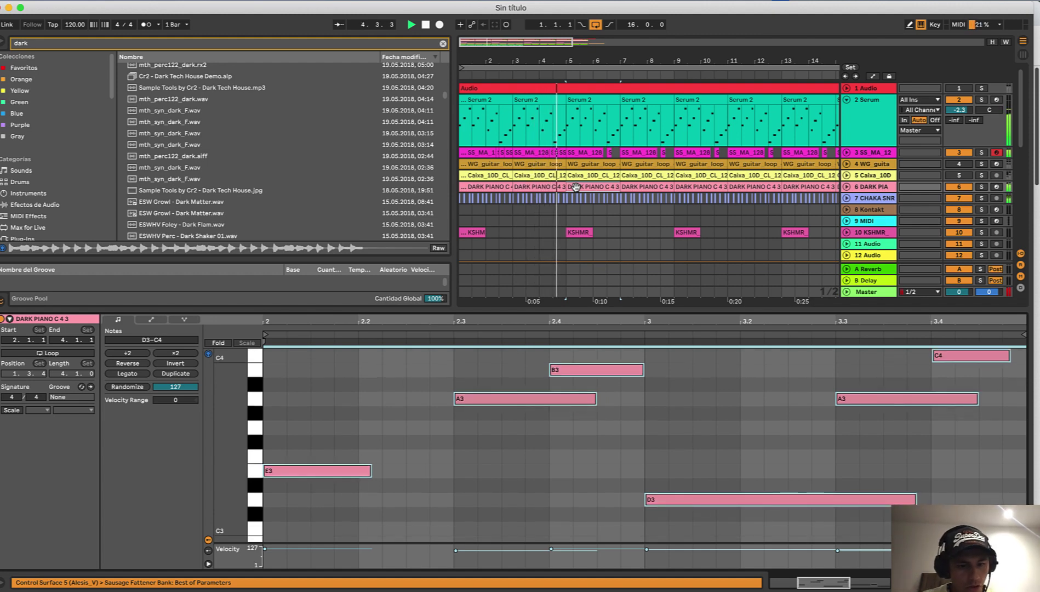
double_click(576, 187)
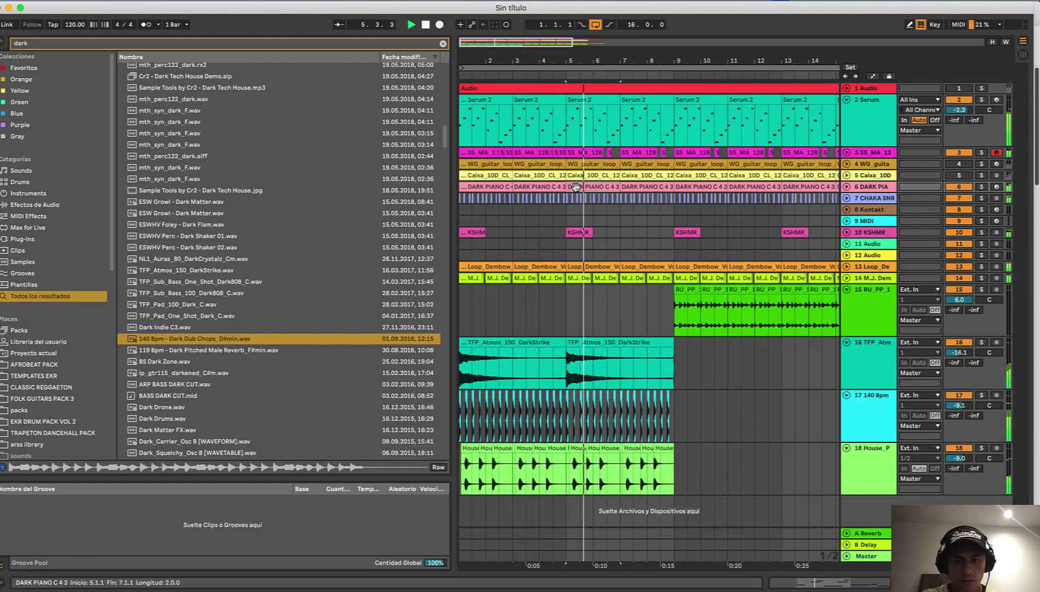
key("super+d")
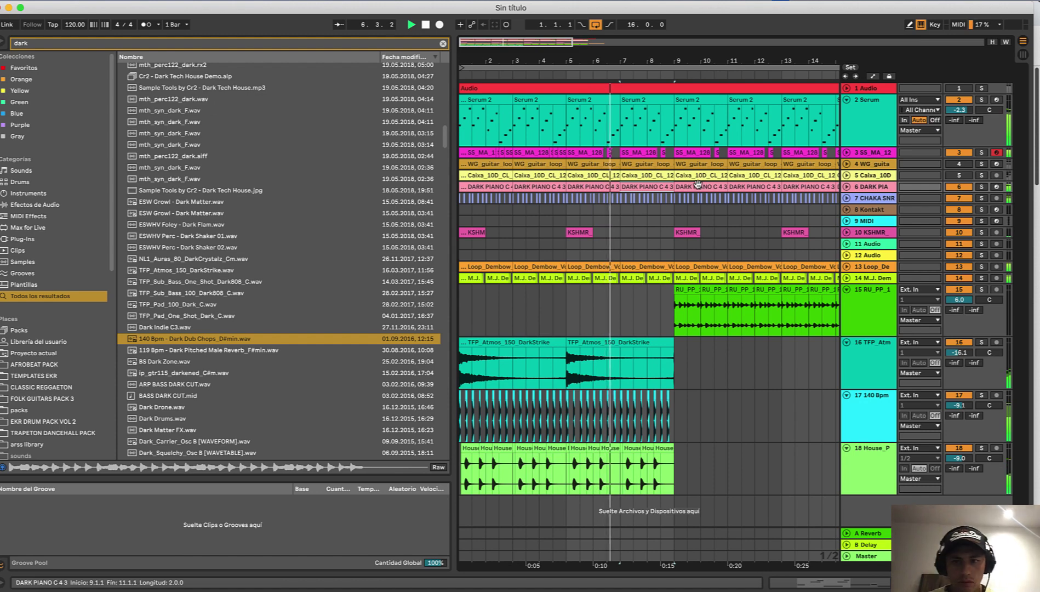
- Delete the Dark Piano clips covering bars 9 to 12 on track 6
left_click(743, 185)
key("Delete")
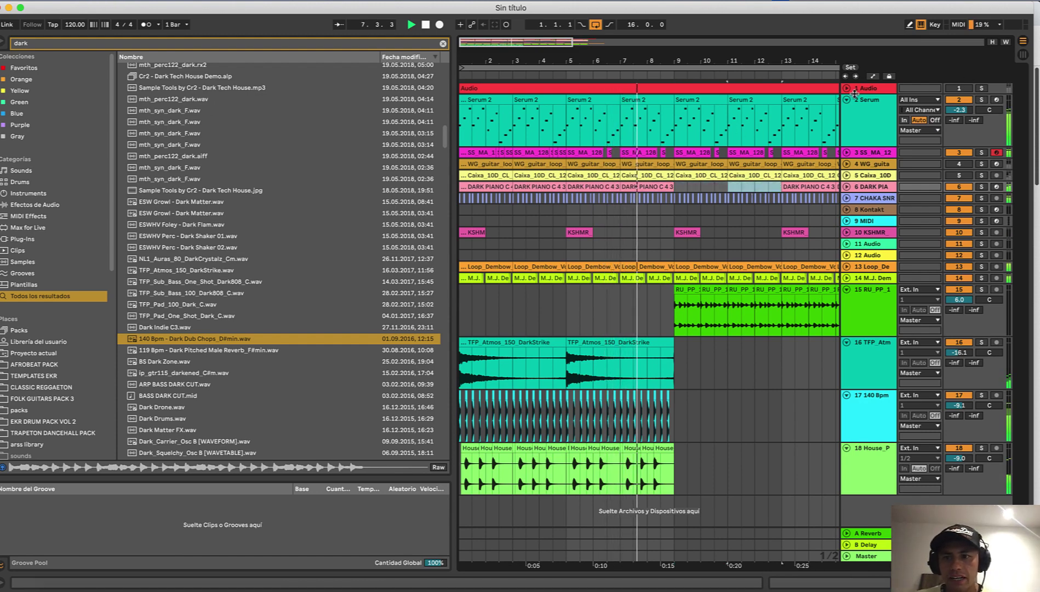
- Delete the clip sections from 8.2.4 to bar 9 on tracks 2 to 18 and play from 7.4.1 through the gap
left_click(847, 89)
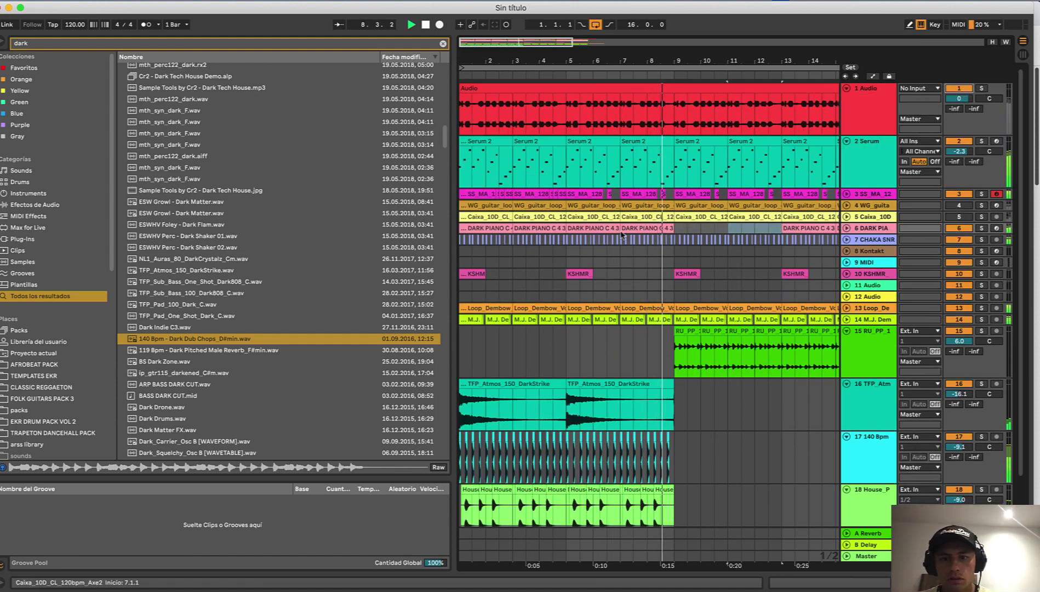
scroll(661, 187, "up", 1)
scroll(661, 186, "up", 3)
left_click_drag(668, 175, 642, 514)
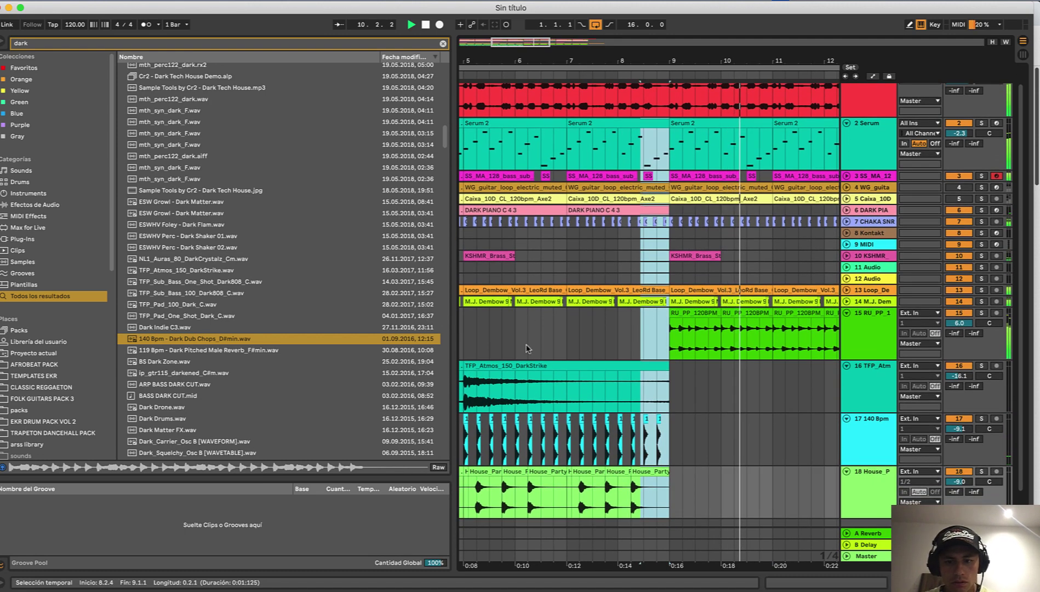
key("Delete")
key("space")
left_click(601, 333)
key("space")
scroll(663, 296, "down", 1)
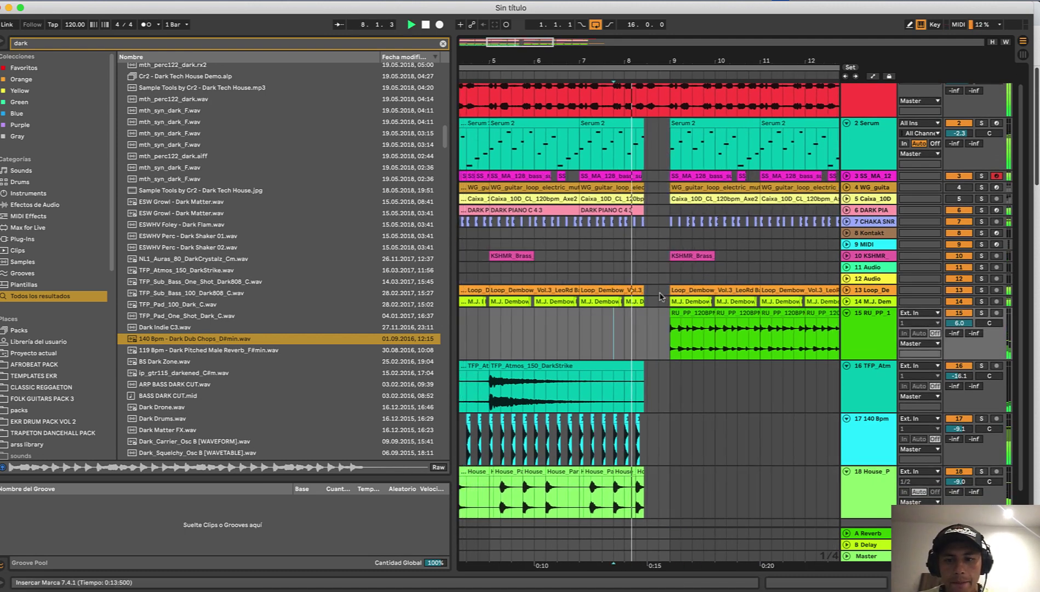
scroll(661, 296, "down", 1)
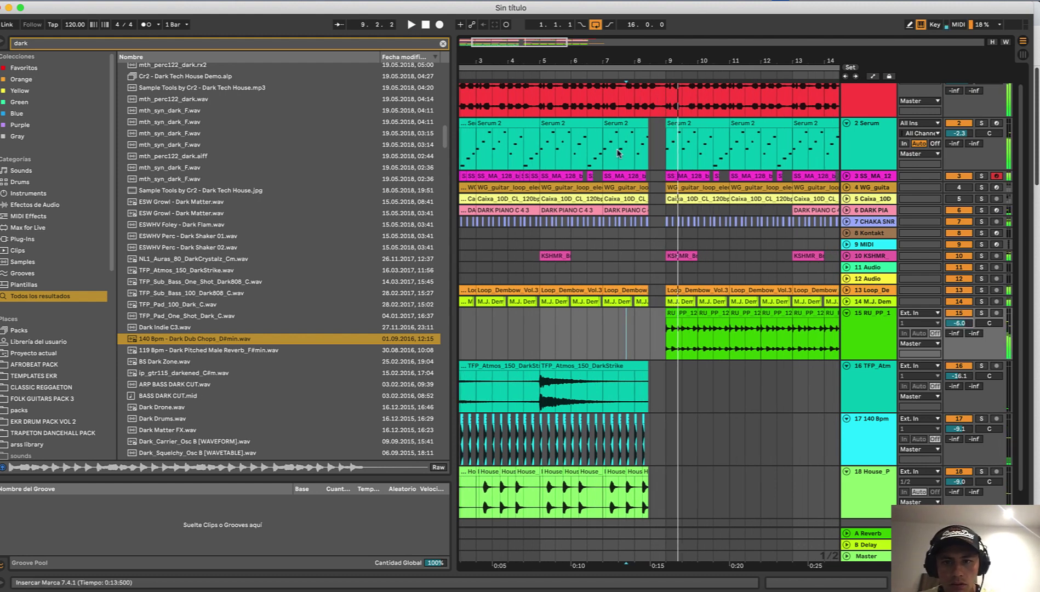
- Split the track 1 Audio clip shortly before bar 9, deactivate the part before the split and play from 8.2.1
scroll(658, 142, "up", 1)
scroll(658, 125, "up", 2)
scroll(658, 126, "up", 1)
left_click(658, 117)
key("super+e")
left_click(641, 90)
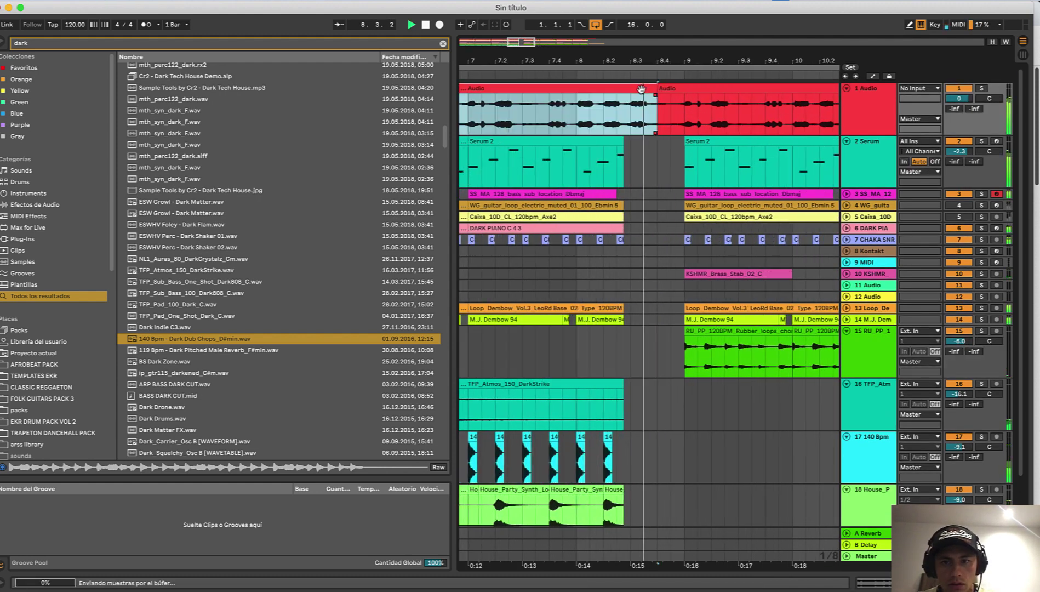
scroll(641, 90, "down", 2)
key("0")
left_click(630, 106)
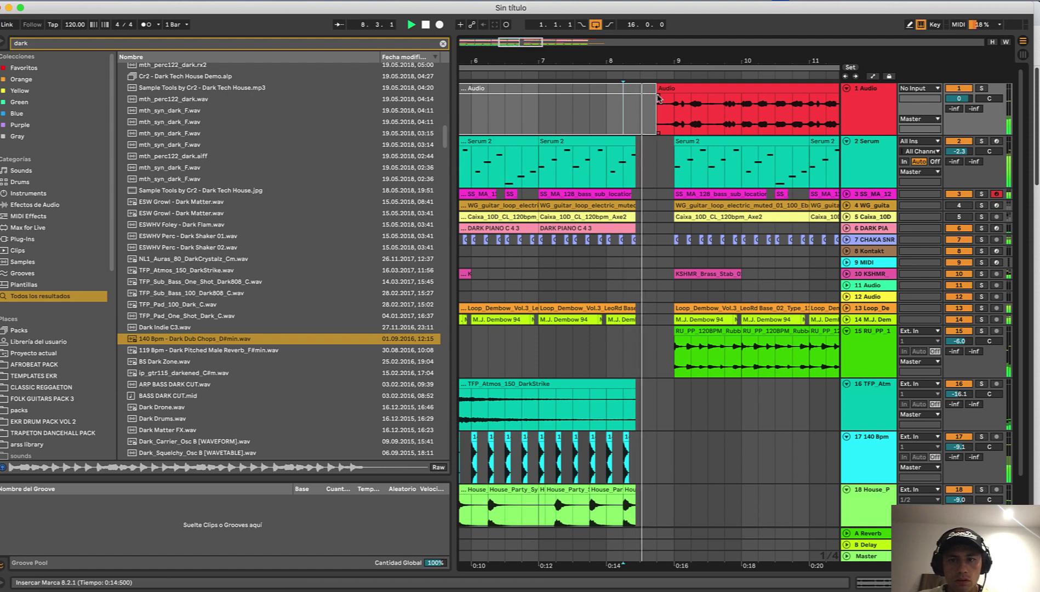
scroll(659, 115, "down", 6)
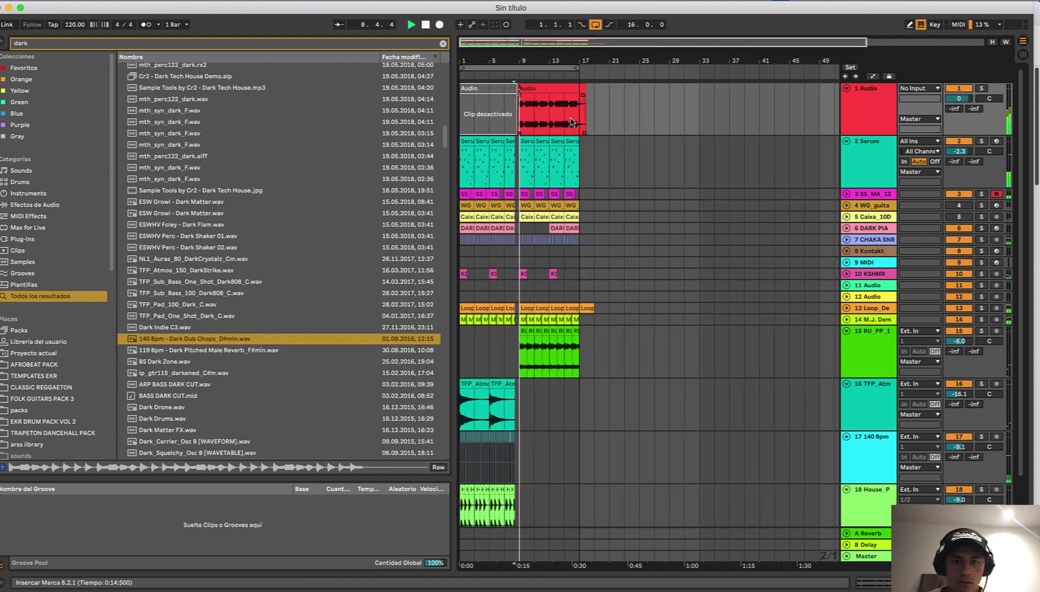
- Play the arrangement from the start and deactivate the Serum clips before the gap on track 2
left_click(462, 170)
key("space")
left_click(462, 169)
key("space")
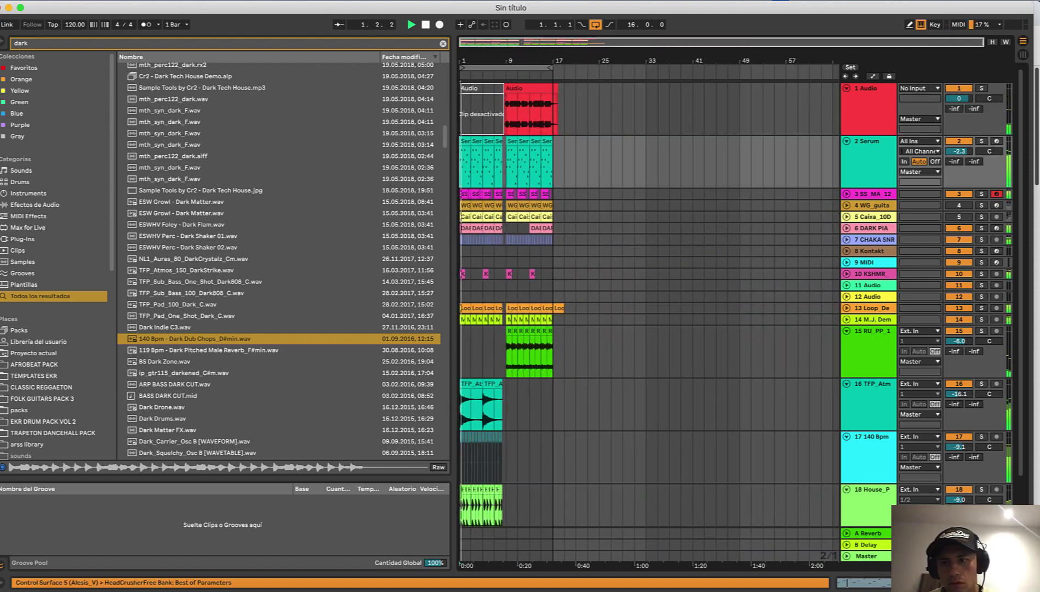
key("space")
left_click_drag(503, 162, 456, 165)
key("0")
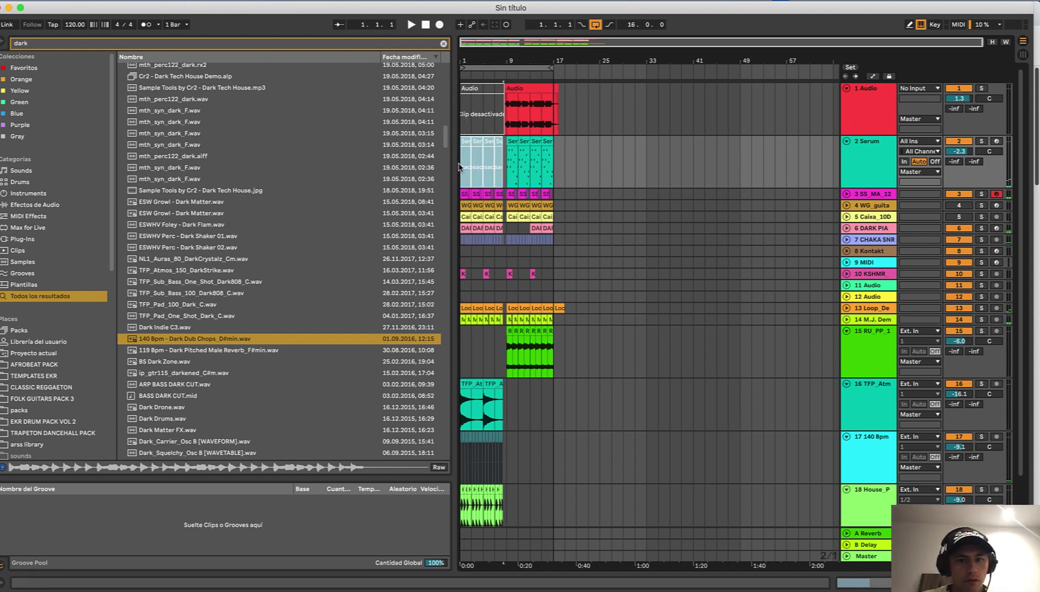
key("XF86AudioRaiseVolume")
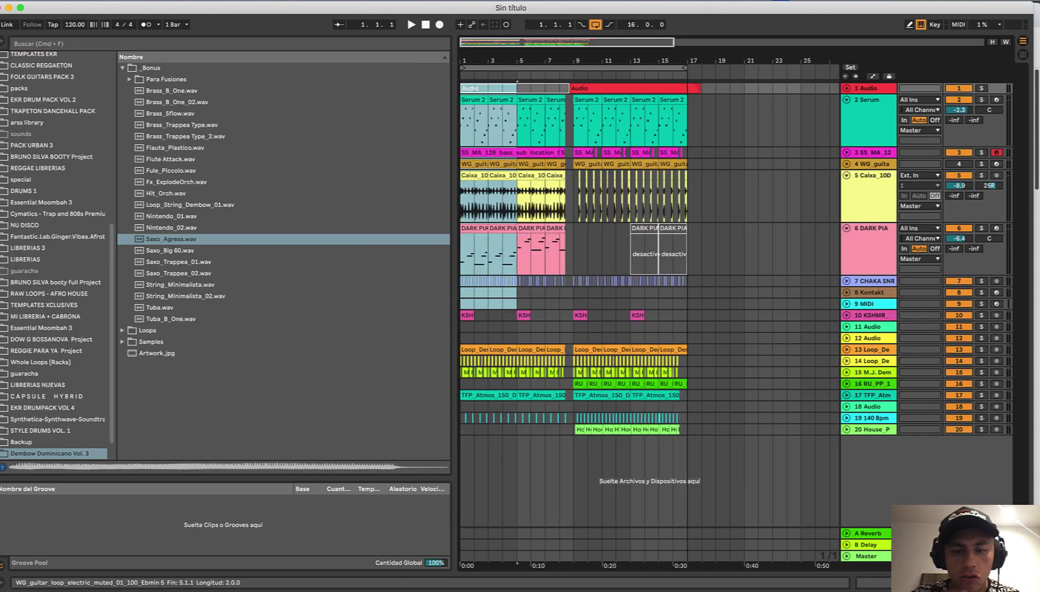
- Duplicate the time of bars 1 to 4 across all tracks
key("super+shift+d")
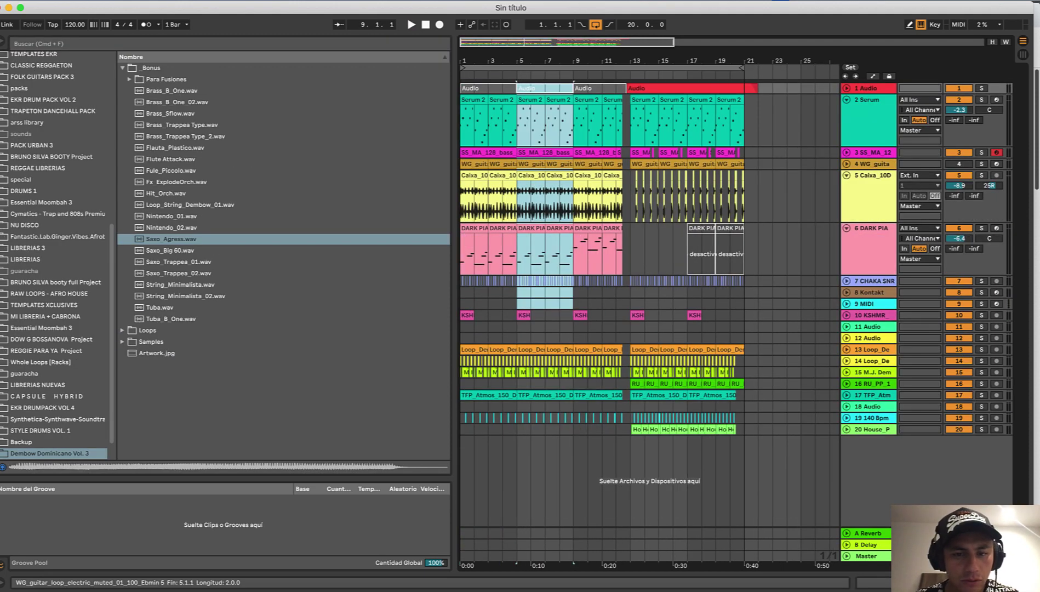
key("plus")
key("plus")
scroll(650, 295, "left", 2)
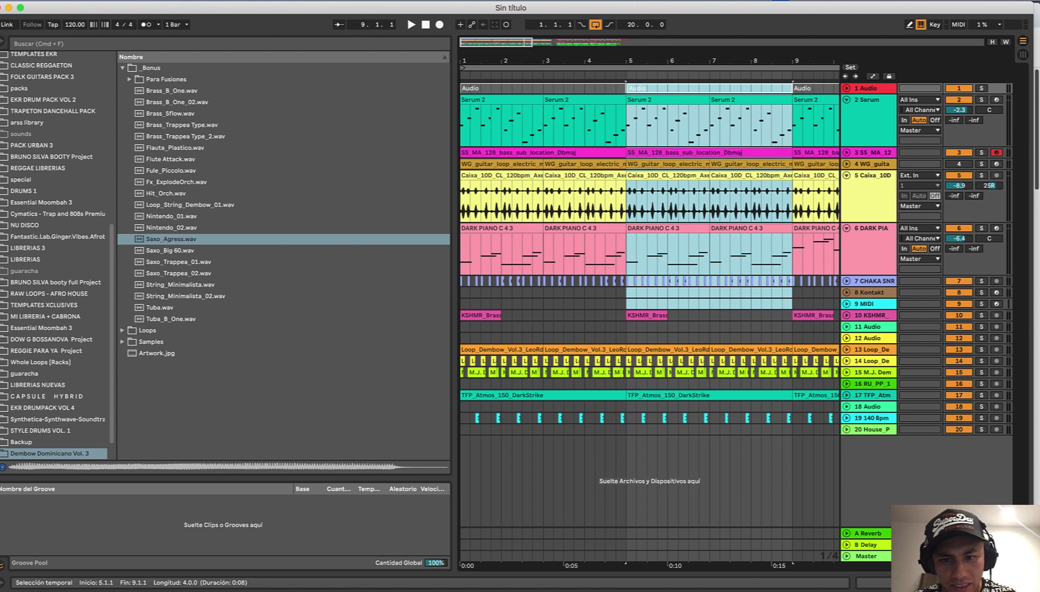
- Delete the dembow loop, atmosphere and dub chops clips in bars 1 to 4 on tracks 13 to 19 and play from the start
left_click_drag(627, 281, 462, 430)
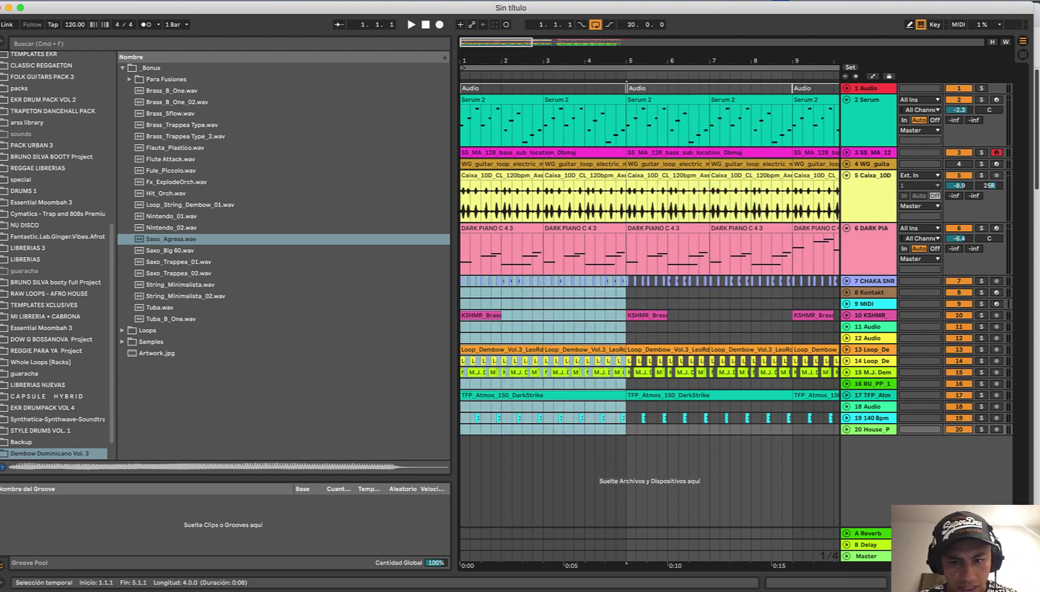
key("Delete")
key("space")
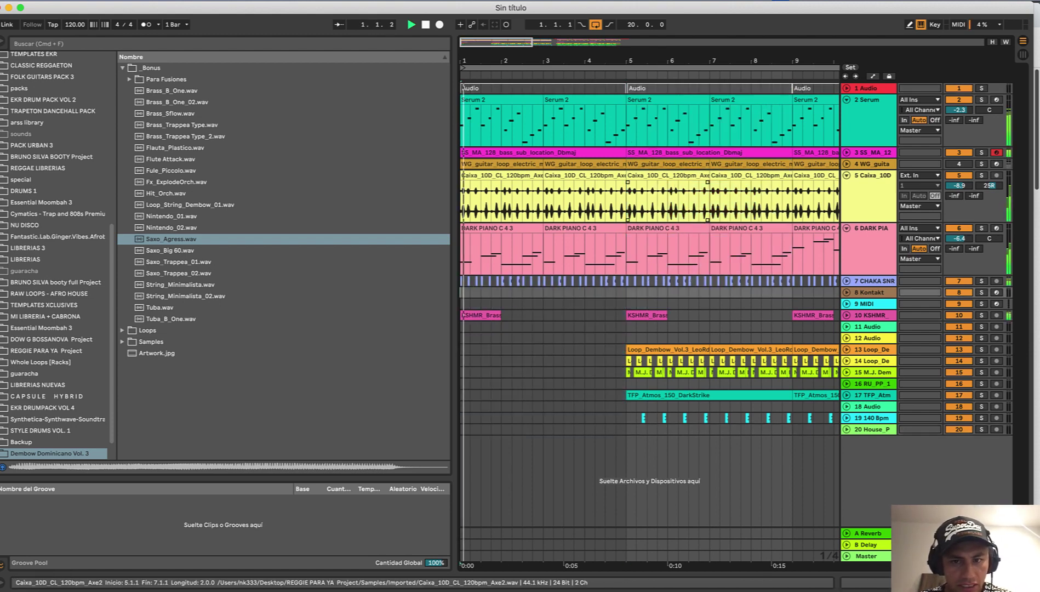
scroll(667, 201, "down", 5)
scroll(490, 186, "up", 7)
scroll(489, 192, "left", 2)
key("space")
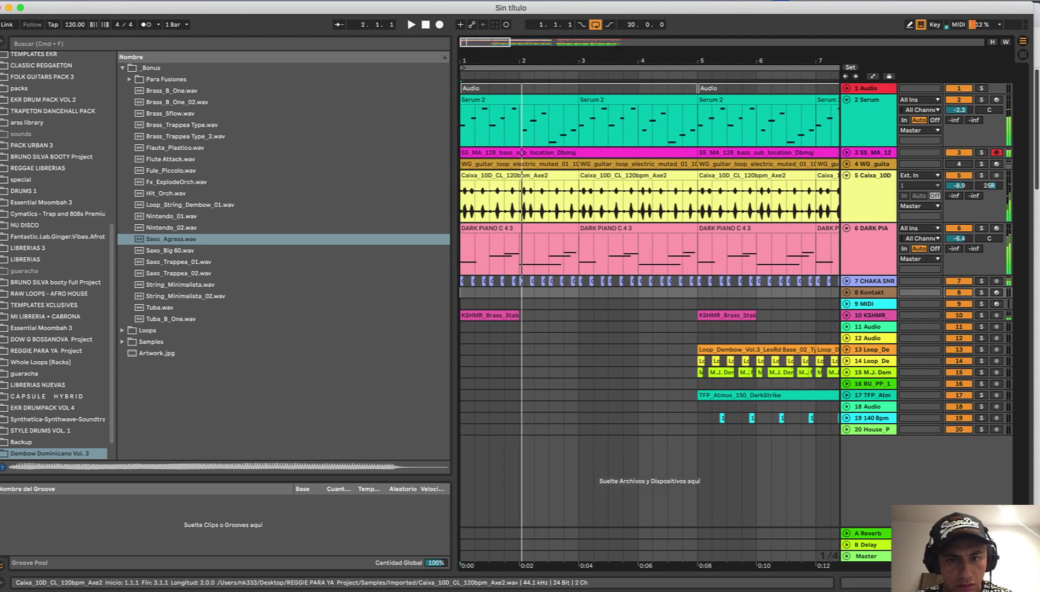
- Delete all Caixa clips before the bar 13 drop on track 5 and play from the start
left_click(515, 198)
scroll(526, 199, "down", 6)
left_click(655, 175)
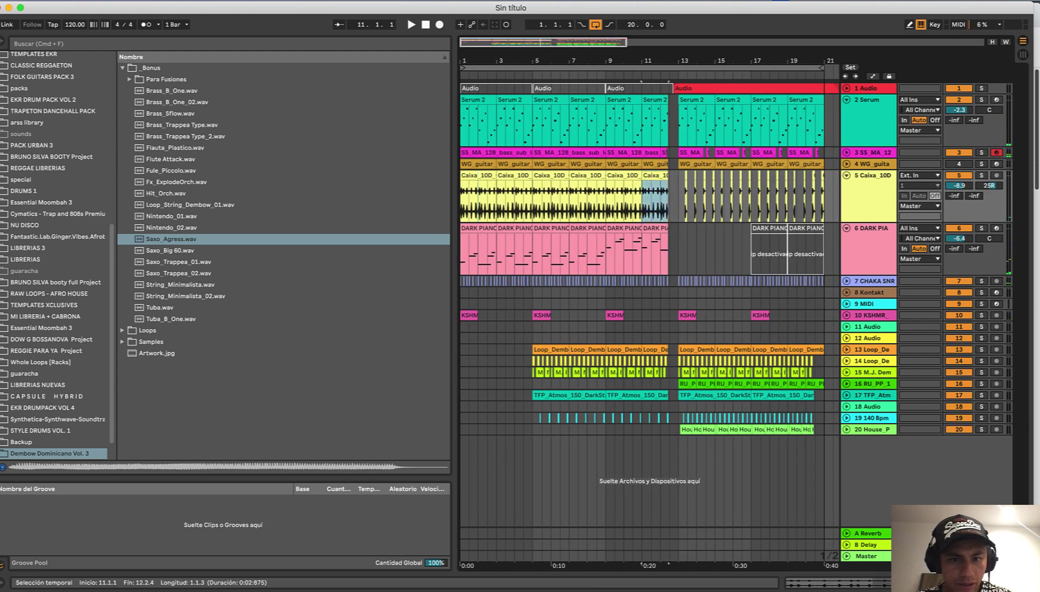
left_click(465, 198, "shift")
key("Delete")
left_click_drag(461, 198, 505, 198)
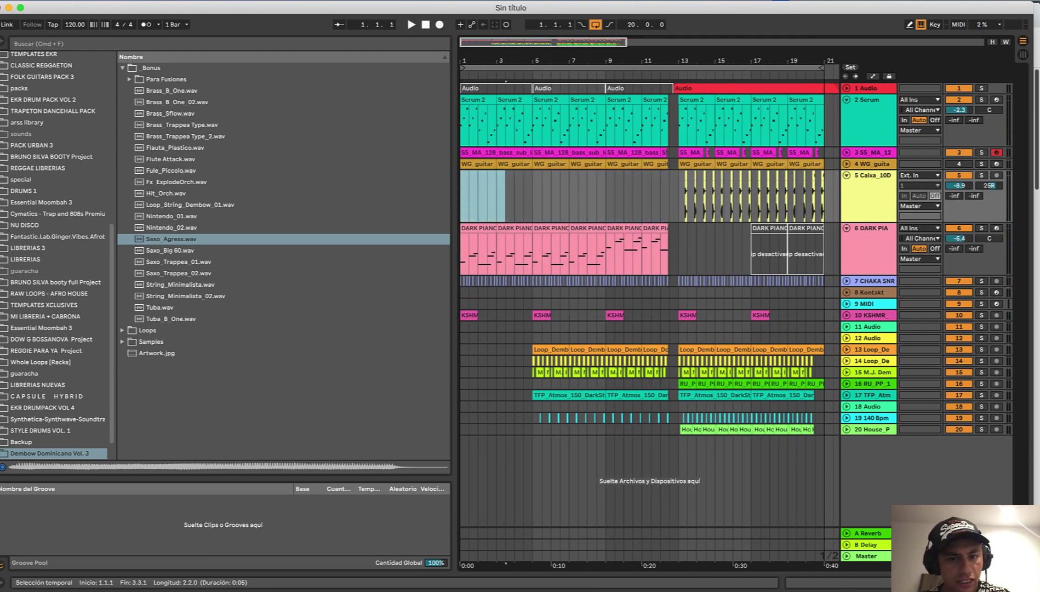
key("Delete")
key("plus")
key("plus")
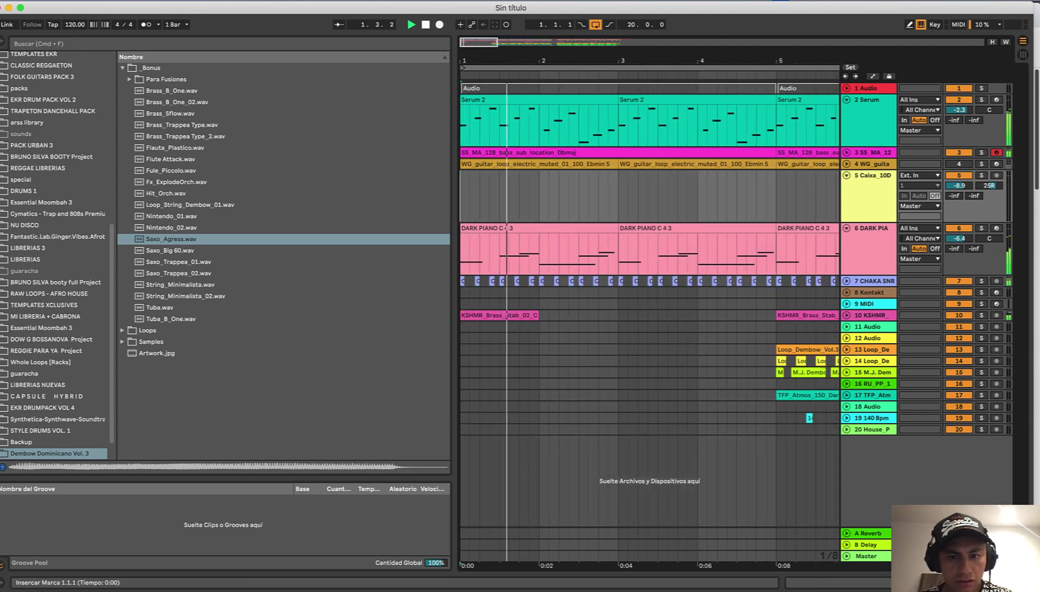
- Unfold the CHAKA SNR track, set its volume to -7.3 dB and replay the arrangement from the start
key("minus")
left_click(847, 281)
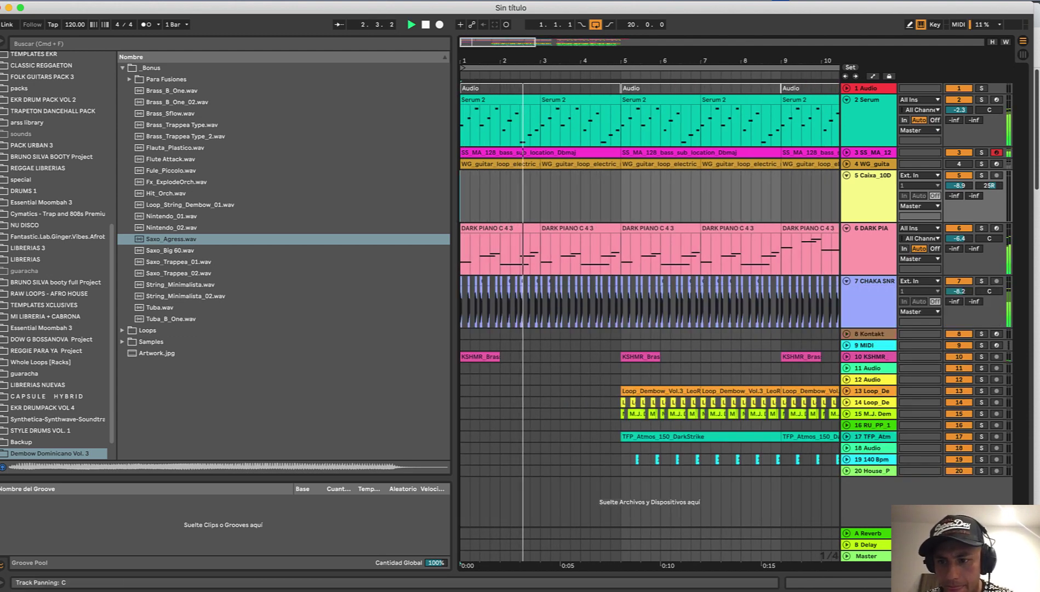
left_click_drag(959, 291, 958, 290)
key("space")
key("space")
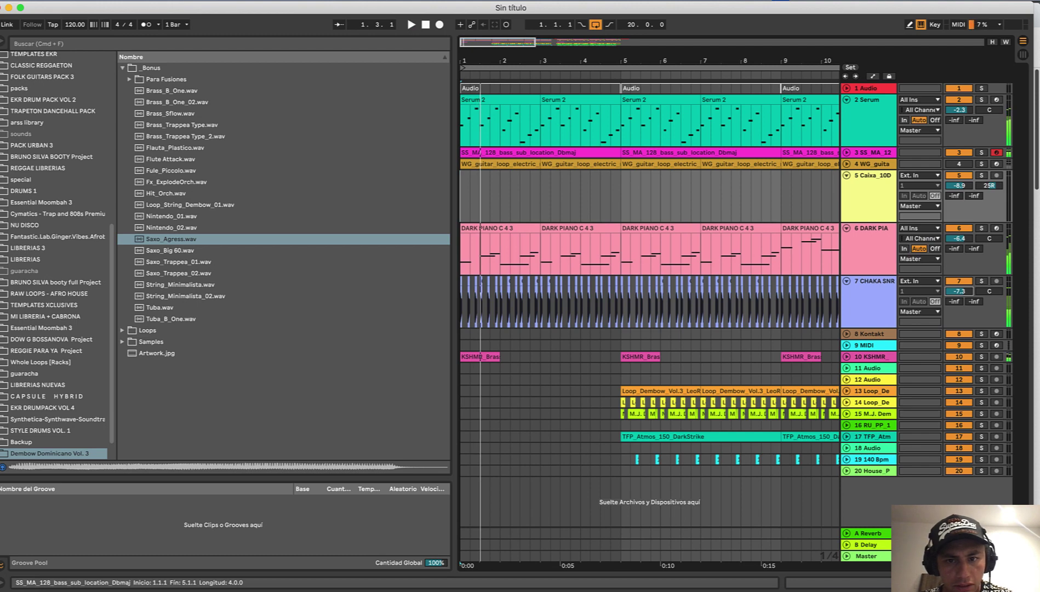
- Delete the bass sub clips in bars 1 to 8 on track 3, and undo the removal of the bar 5 clip
left_click(582, 152)
key("Delete")
left_click(646, 152)
left_click(700, 152)
key("Delete")
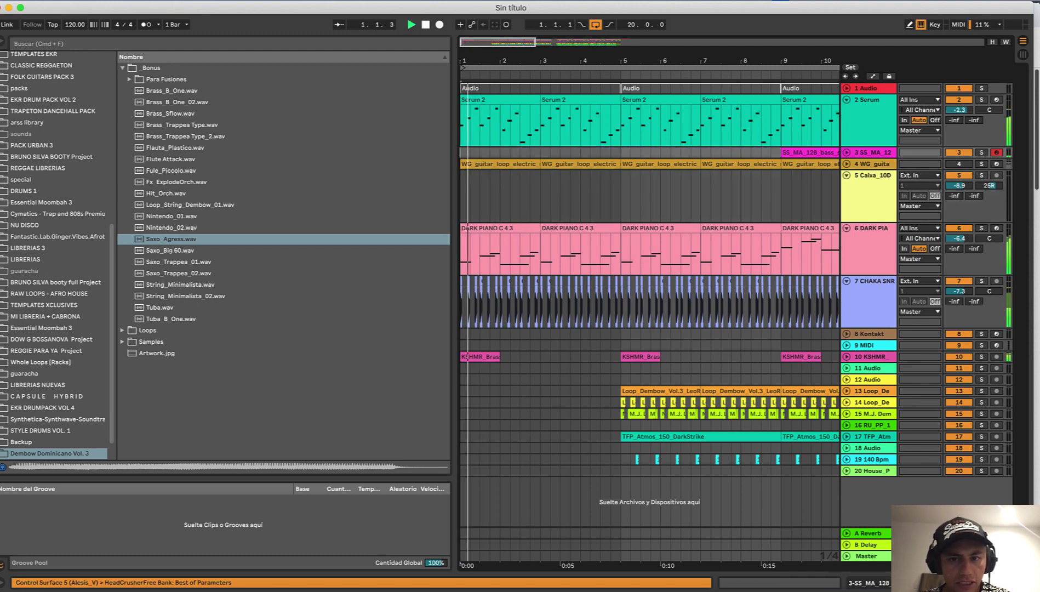
key("super+z")
key("minus")
key("minus")
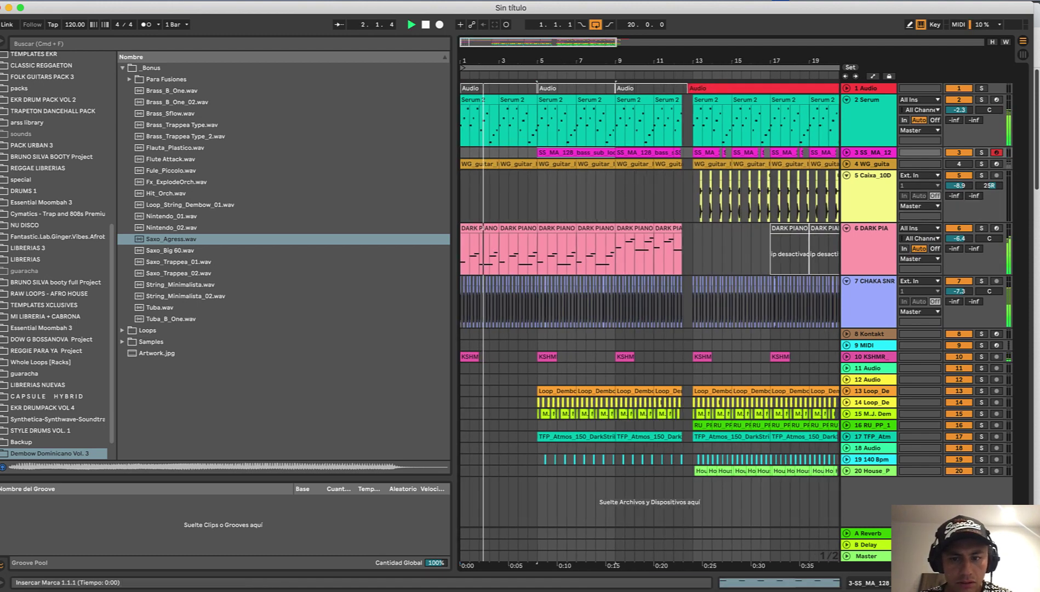
key("super+z")
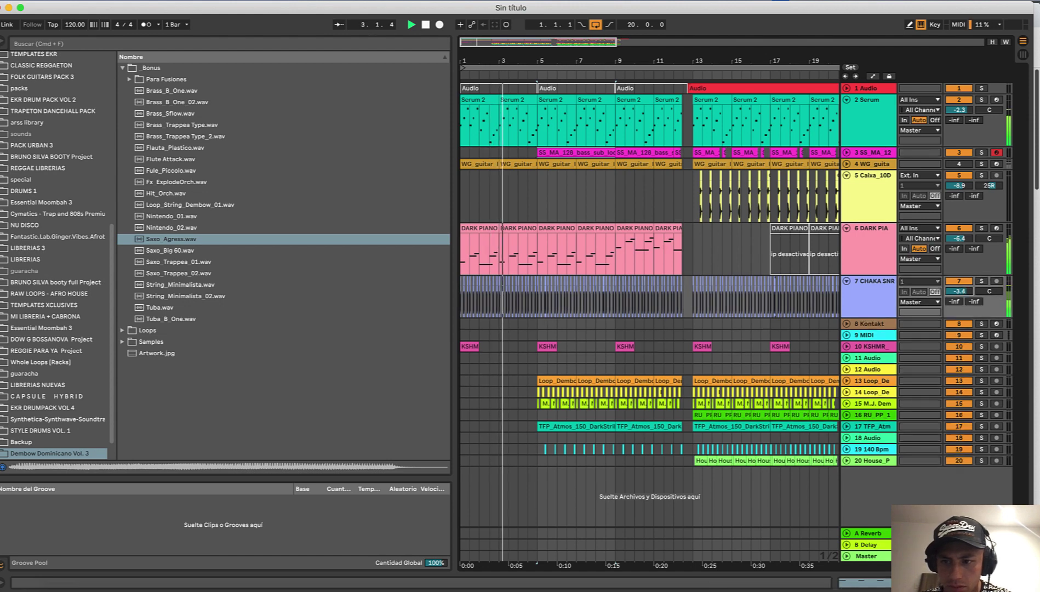
- Cut a short piece out of the first Serum clip at the start of bar 2 on track 2
key("space")
key("plus")
key("plus")
key("plus")
left_click_drag(603, 60, 607, 99)
left_click_drag(553, 125, 544, 99)
left_click_drag(544, 60, 543, 22)
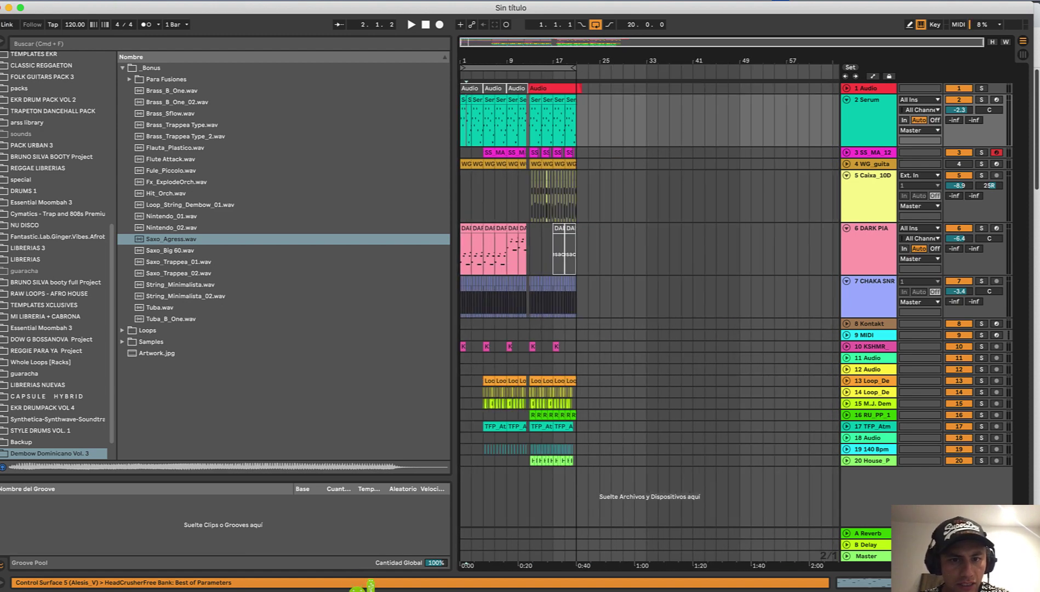
- Duplicate the edited Serum section of bars 1 and 2 into bars 3 and 4 while playing the arrangement
key("space")
key("plus")
key("plus")
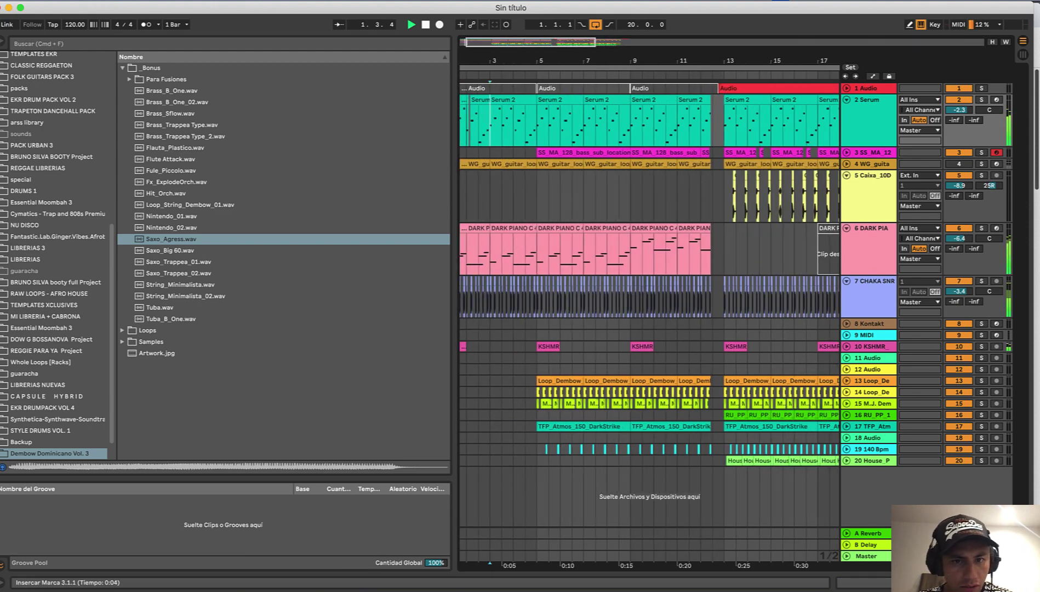
left_click_drag(489, 124, 458, 124)
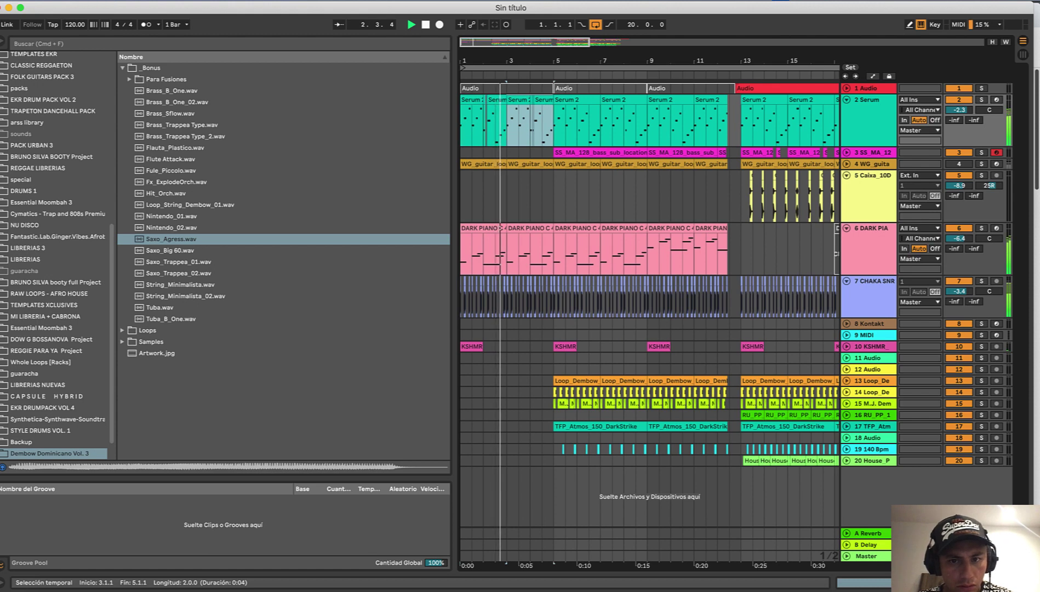
- Cut the short section between 4.1.2 and 4.1.3 out of the Serum clip on track 2
key("plus")
key("plus")
key("plus")
key("plus")
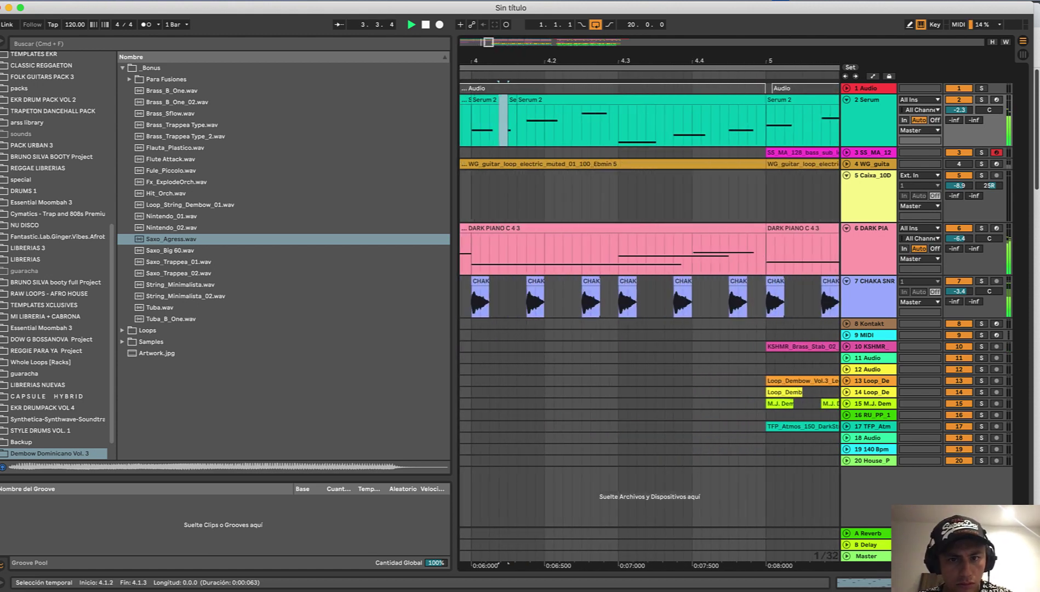
key("minus")
key("minus")
key("minus")
key("minus")
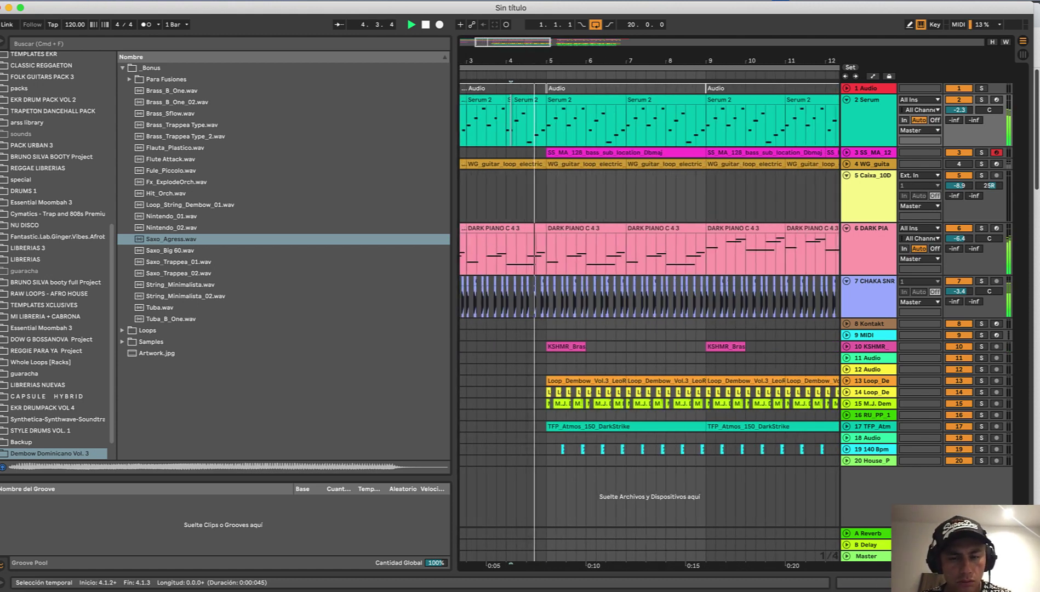
key("minus")
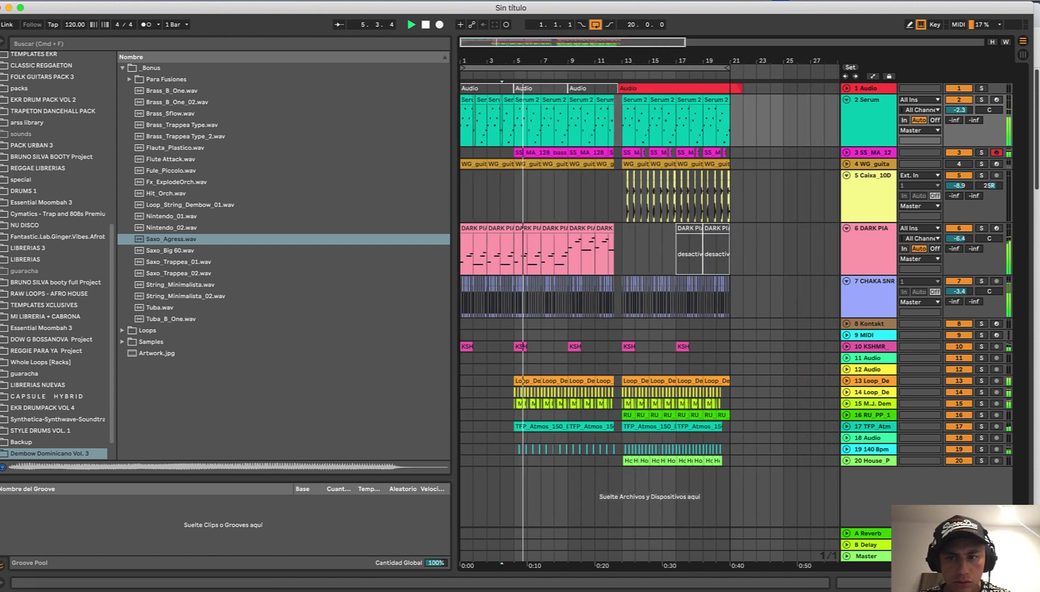
- Fold all tracks in the arrangement at once
left_click(871, 100)
key("super+a")
left_click(846, 100)
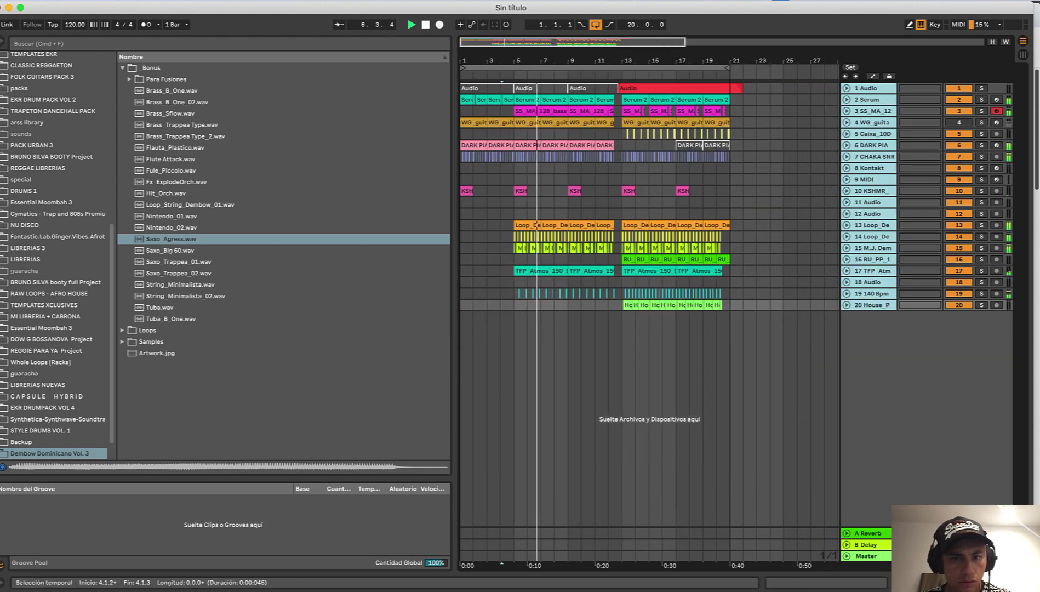
- Deactivate the Dark Piano clips and reactivate the track 1 Audio clip in bars 1 to 4, and play from the start
key("space")
left_click(500, 146)
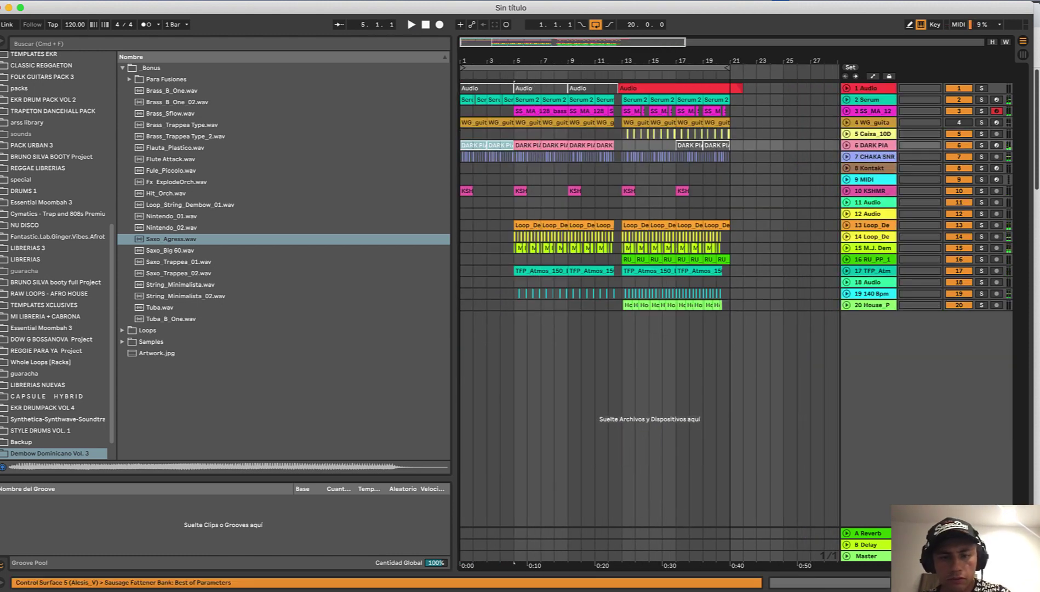
key("space")
left_click(486, 88)
key("0")
key("space")
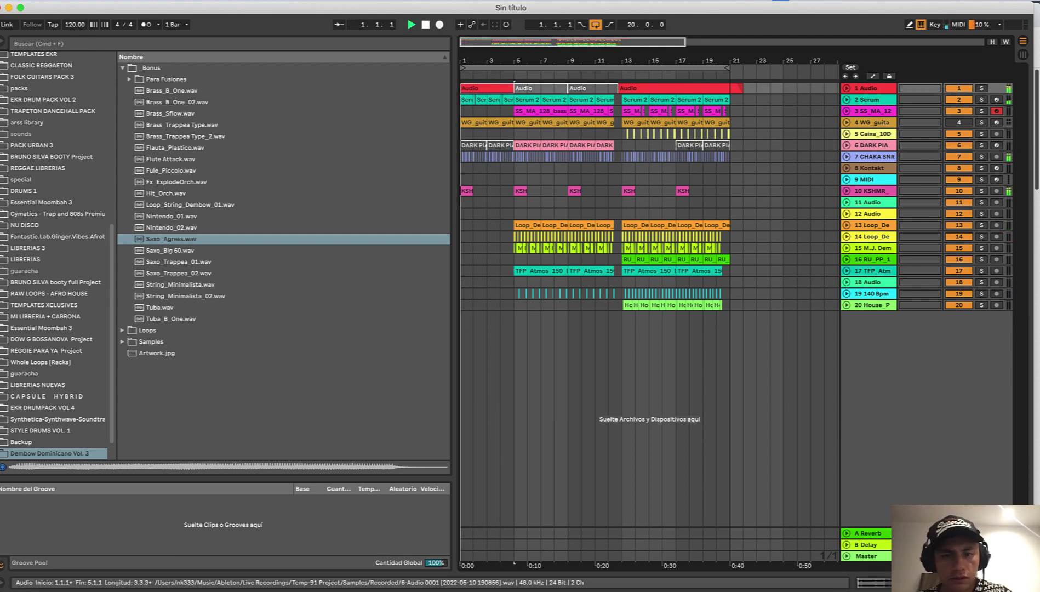
- Unfold track 1 and add a short fade-out to the end of its first Audio clip just before bar 5
left_click(464, 111)
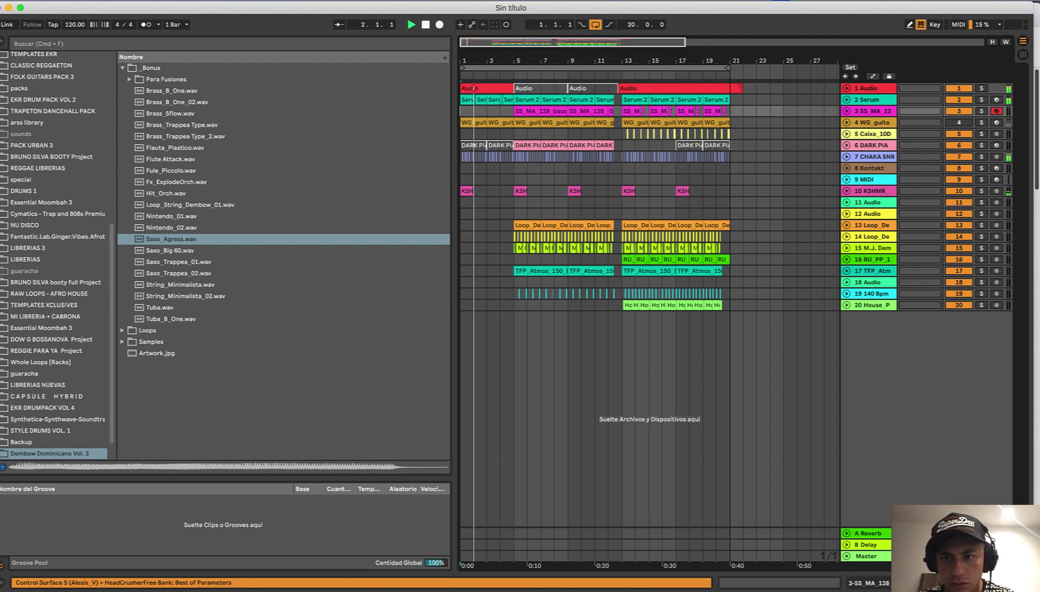
key("z")
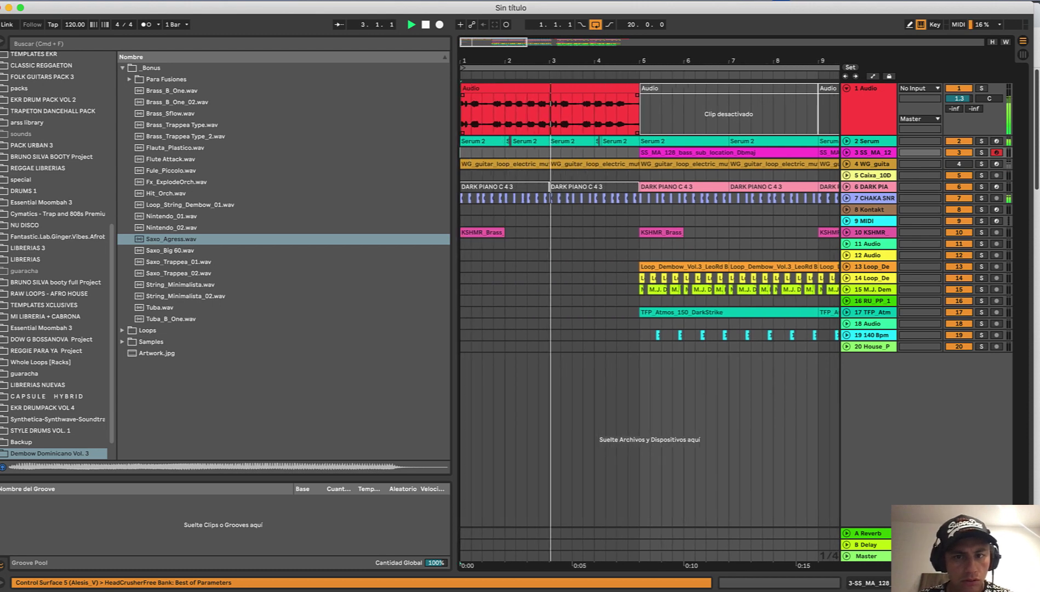
left_click(608, 114)
key("plus")
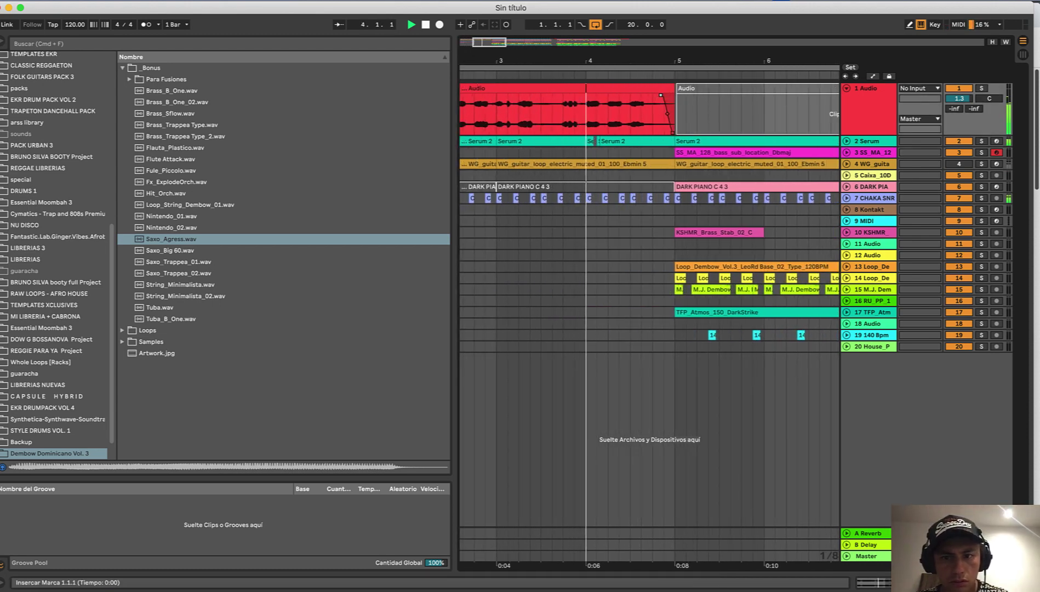
left_click_drag(608, 114, 624, 114)
key("super+d")
key("super+d")
key("super+z")
key("super+z")
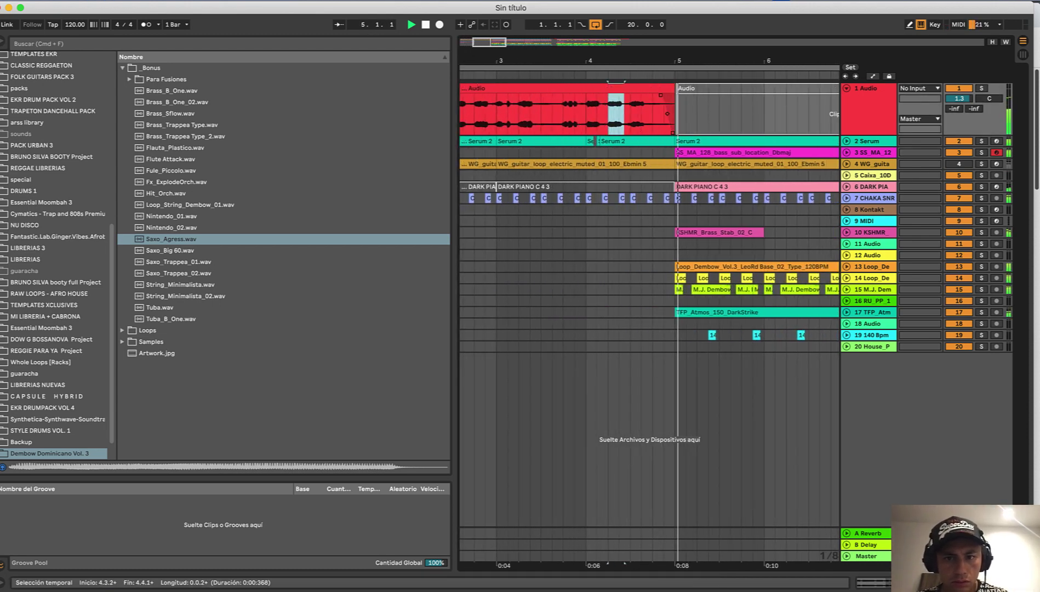
- Duplicate the one-beat section from 4.1.1 to 4.2.1 of the track 1 Audio clip repeatedly until it fills bar 4
left_click(586, 114)
key("space")
key("space")
left_click_drag(586, 110, 608, 110)
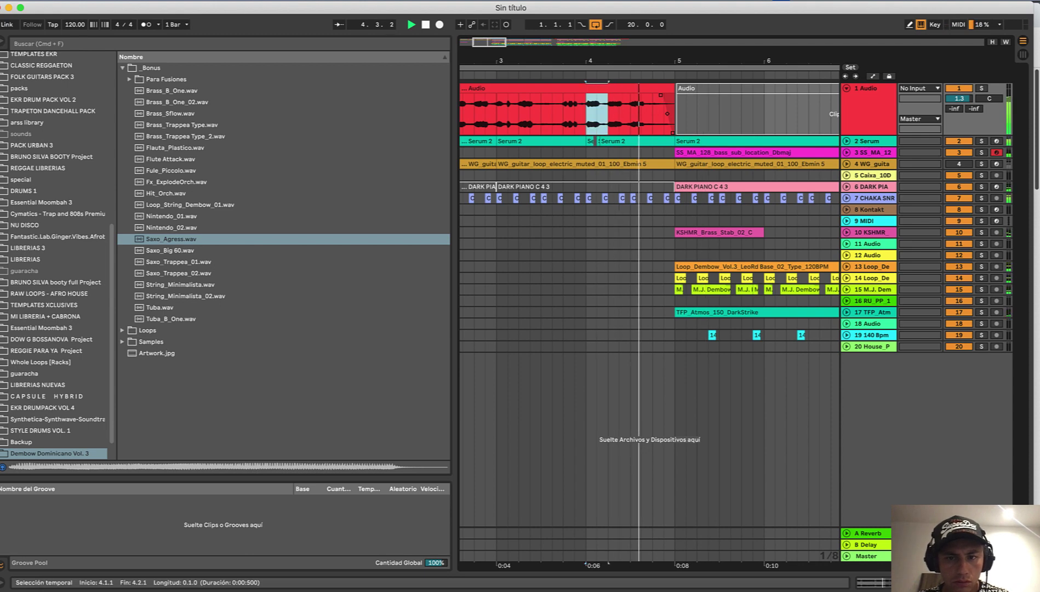
key("super+d")
key("minus")
key("minus")
key("minus")
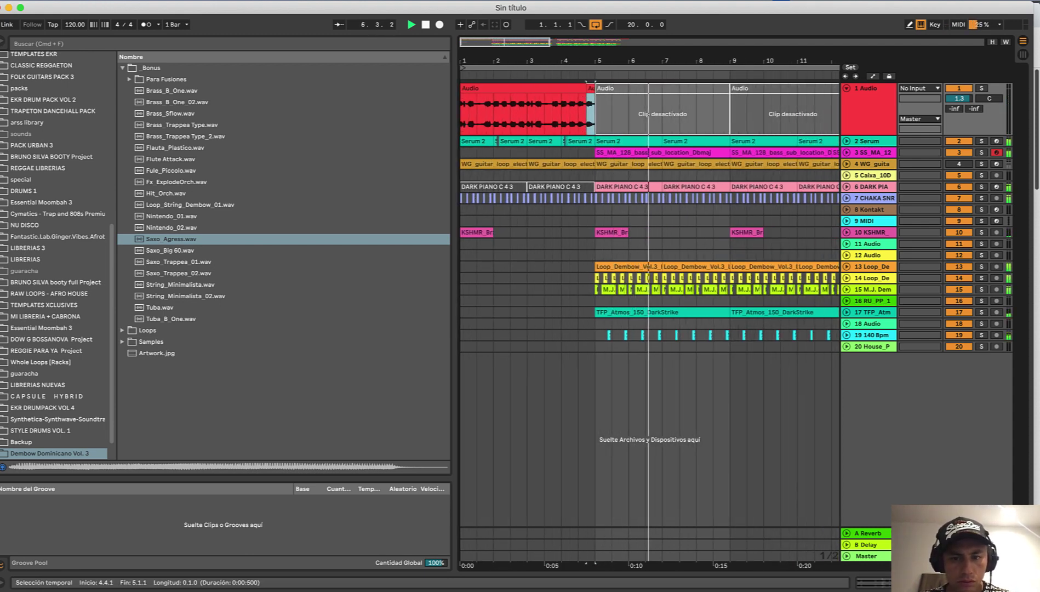
key("minus")
key("minus")
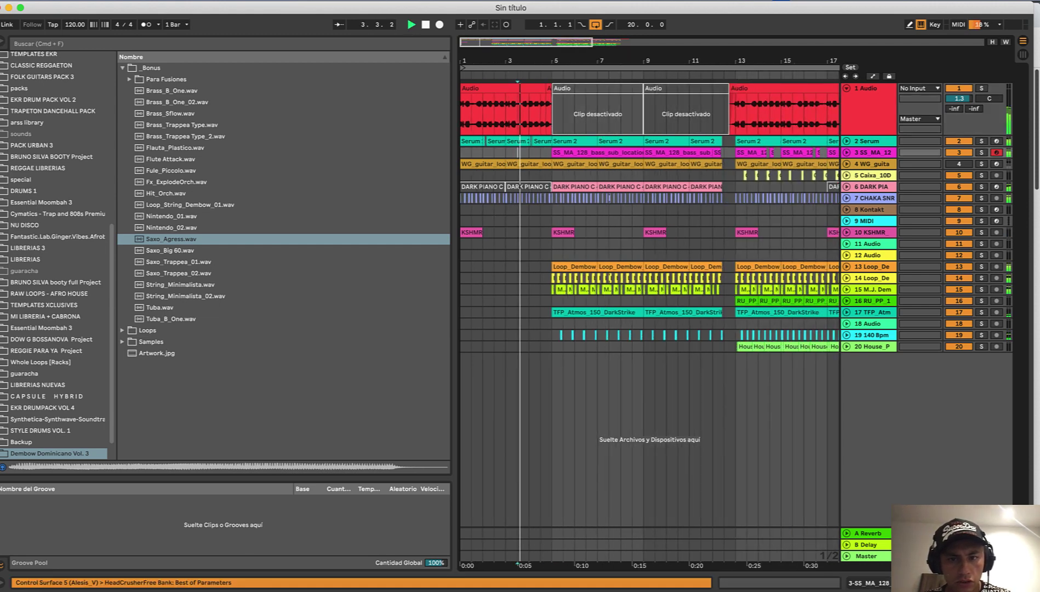
- Deactivate the Serum clips on track 2 from bar 5 to the gap before bar 13, and play from bar 4
key("space")
left_click(574, 141)
left_click_drag(721, 142, 554, 142)
key("0")
left_click(531, 153)
key("space")
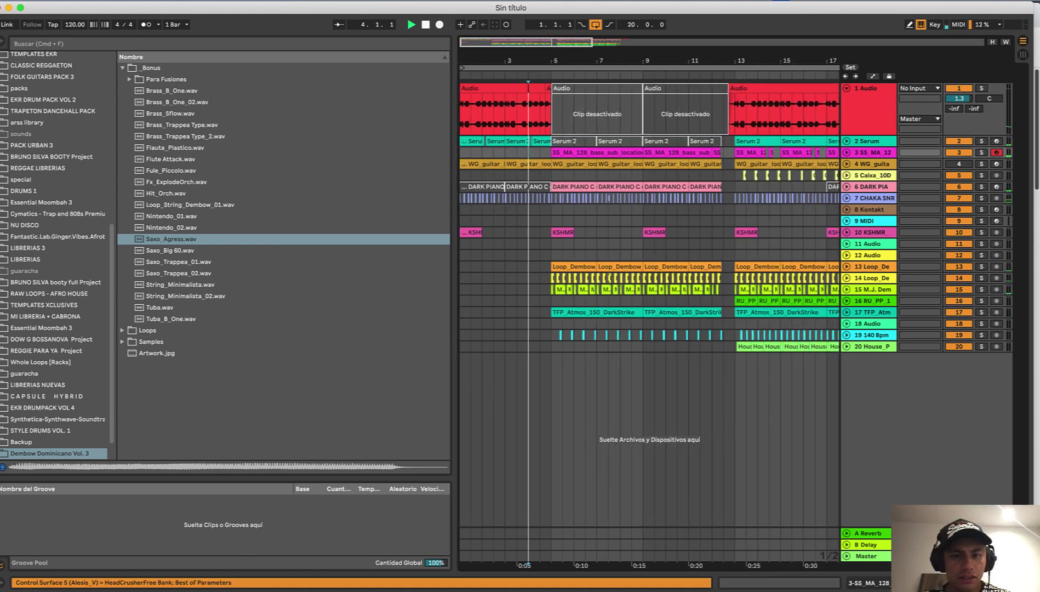
- Unfold track 10 with the KSHMR brass stab, insert a new audio track directly below it, and stop playback
scroll(537, 152, "up", 5)
left_click(846, 233)
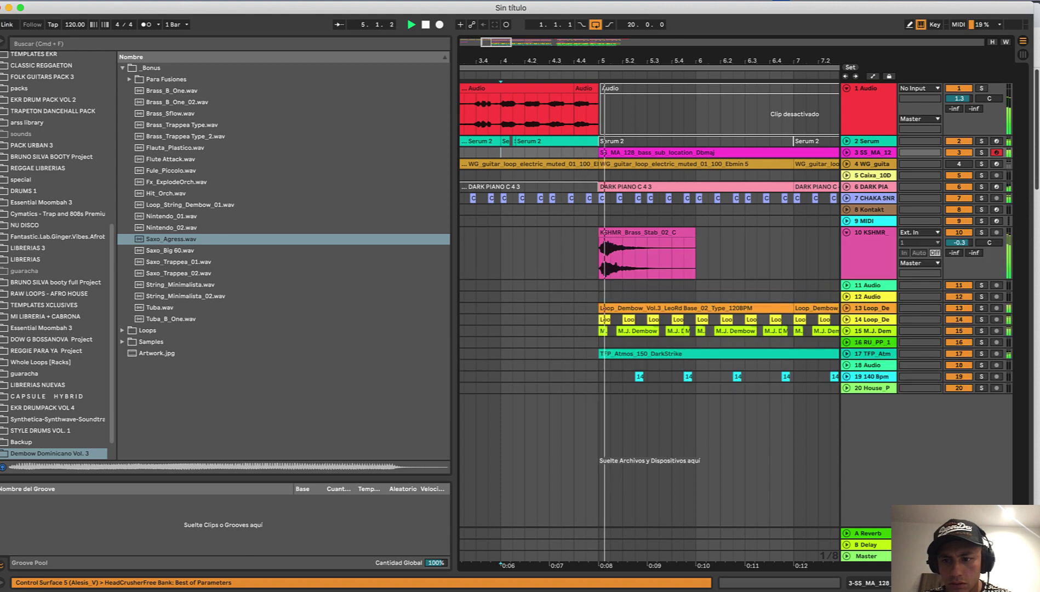
left_click(868, 232)
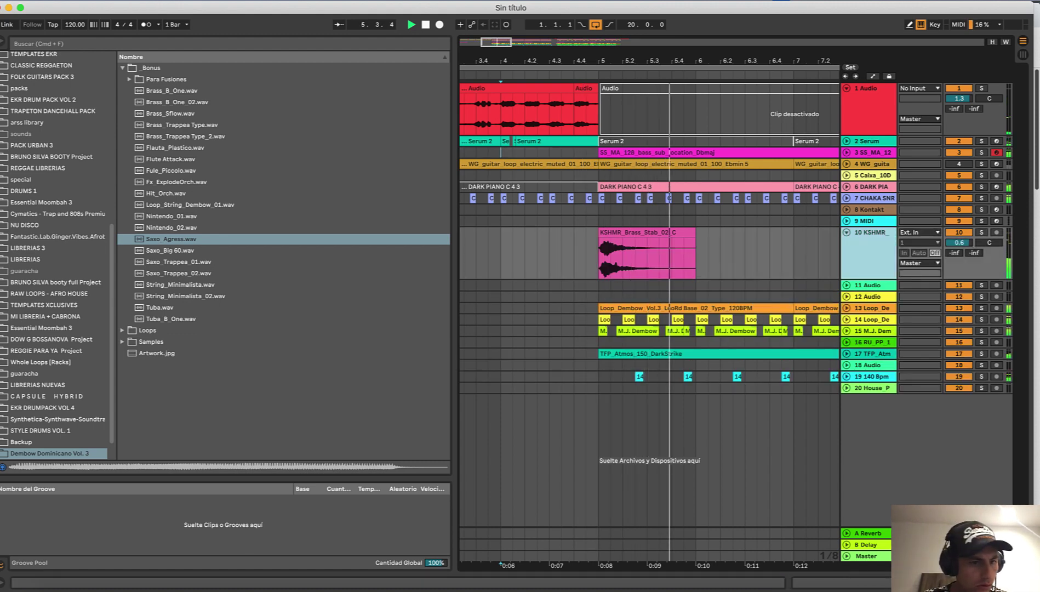
key("super+t")
key("space")
- Audition the one-shot samples in the _Bonus folder, from Saxo_Trappea_01.wav down to Tuba_B_One.wav, plus Brass_B_One.wav
left_click(179, 262)
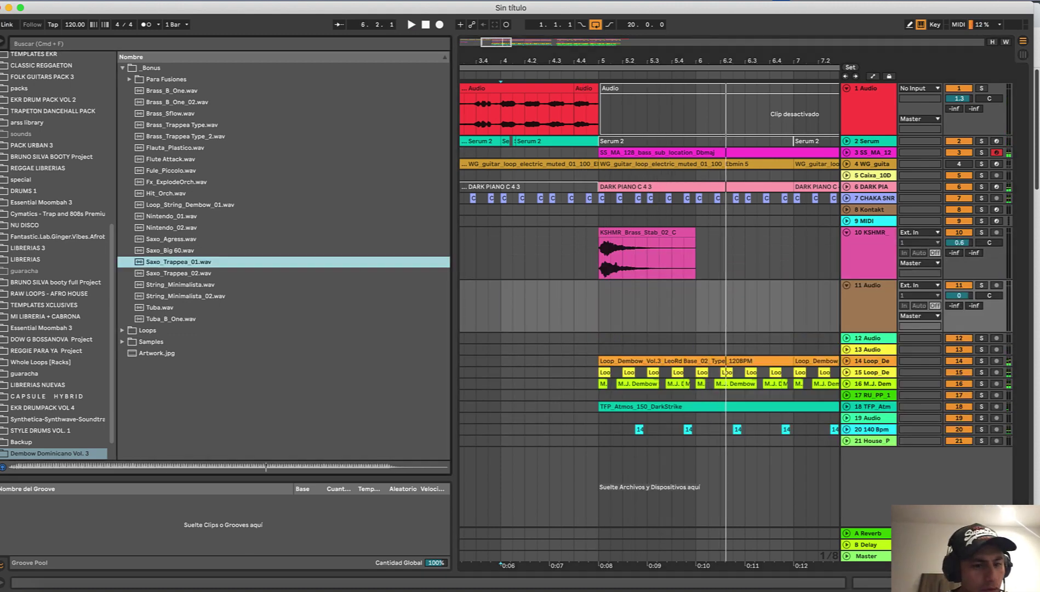
key("Down")
key("Down")
key("Down")
key("Down")
key("Down")
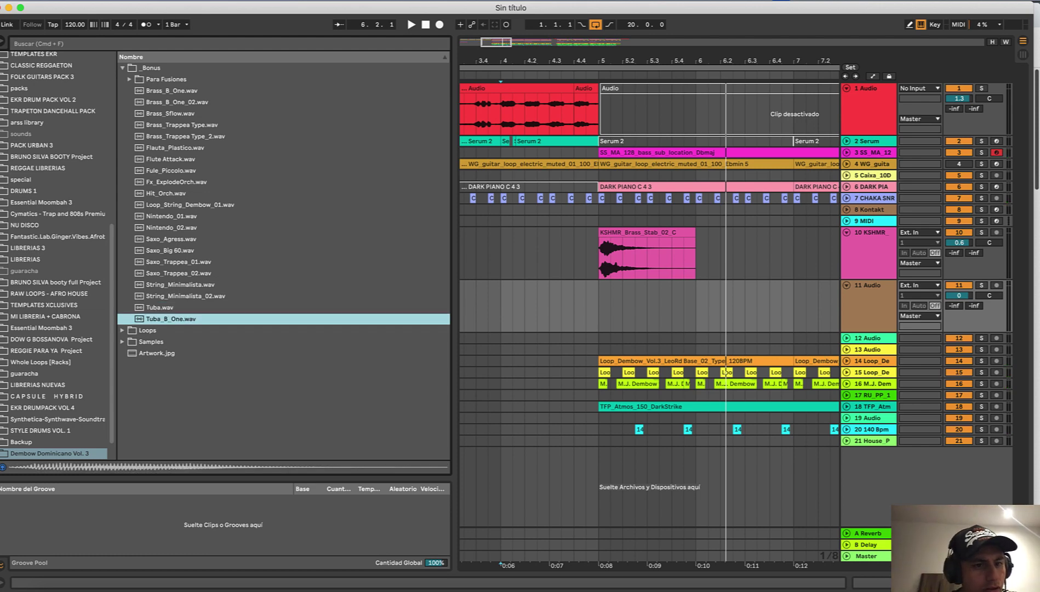
left_click(166, 80)
key("Down")
- Search the whole sample library for "stab" and audition the REM3 - Drop Idea stab samples
key("super+f")
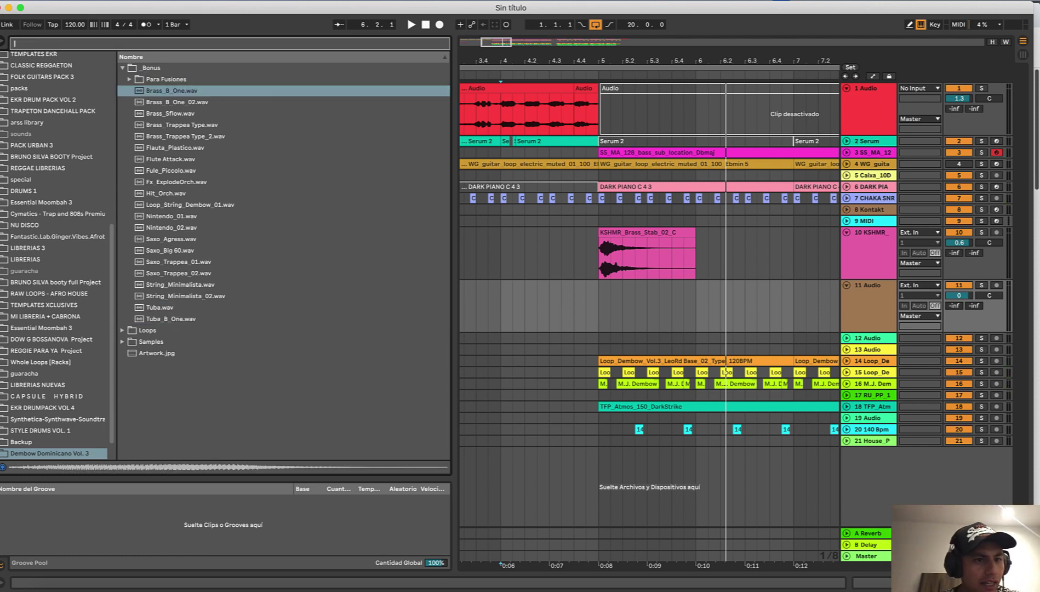
type("sta")
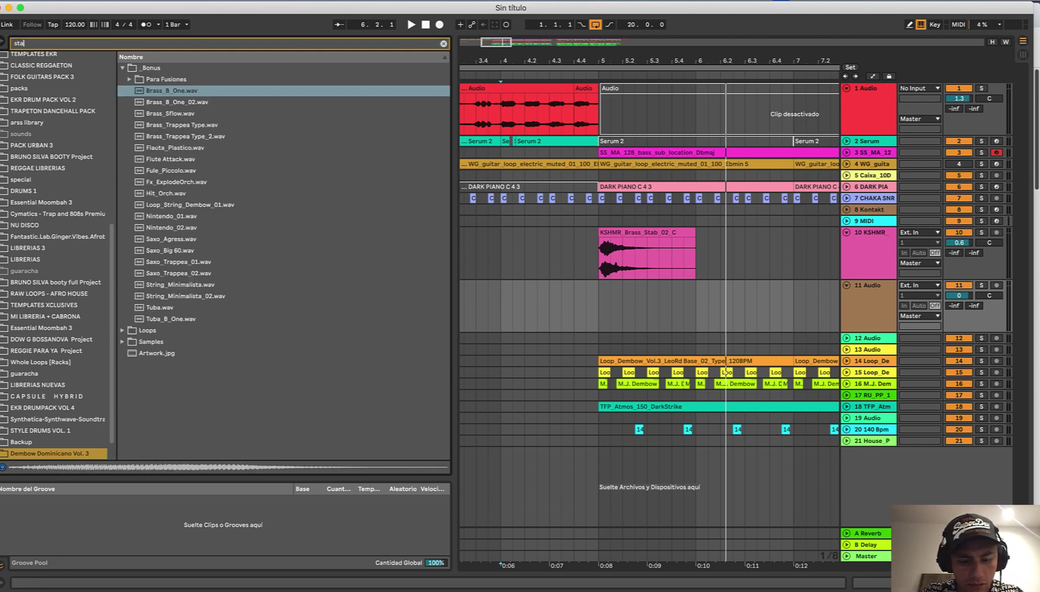
type("b")
scroll(55, 252, "up", 10)
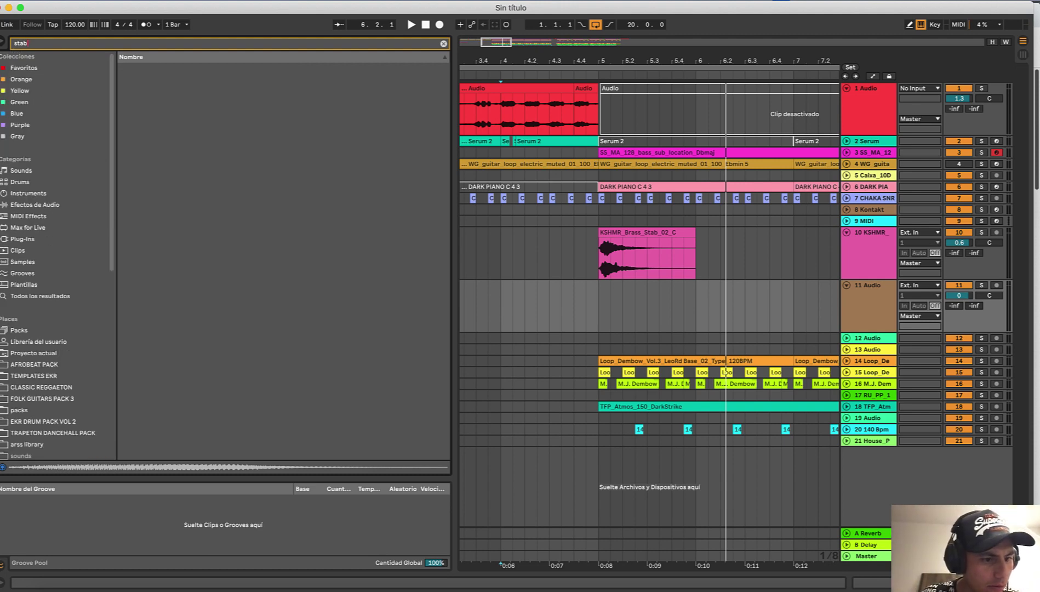
left_click(203, 128)
left_click(200, 93)
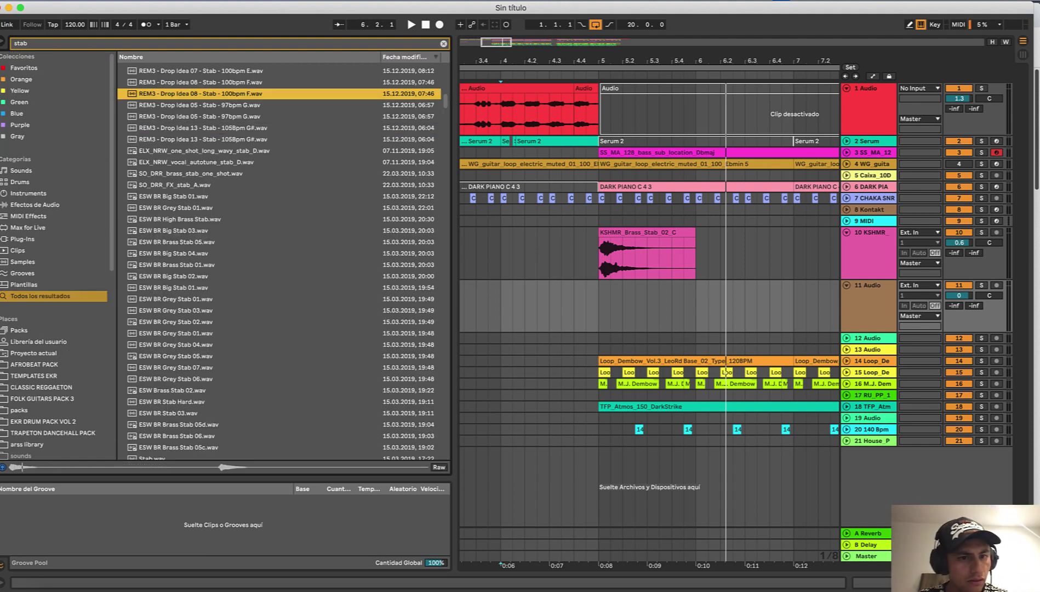
key("Up")
key("Up")
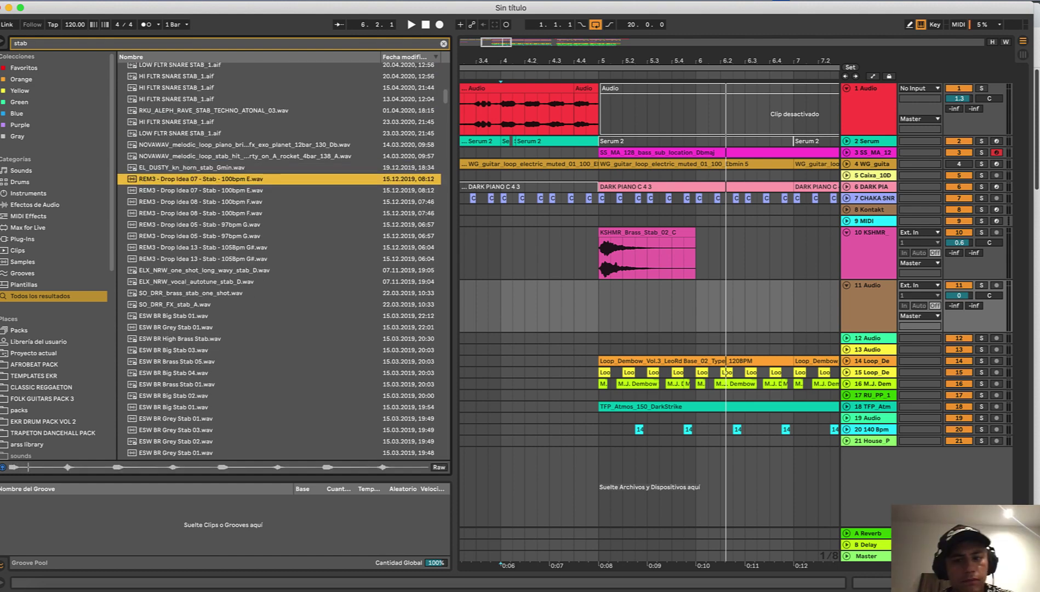
- Place REM3 - Drop Idea 07 - Stab - 100bpm E.wav on the new track 11 at bar 5 and play it
left_click_drag(200, 180, 602, 307)
key("space")
scroll(609, 307, "down", 3)
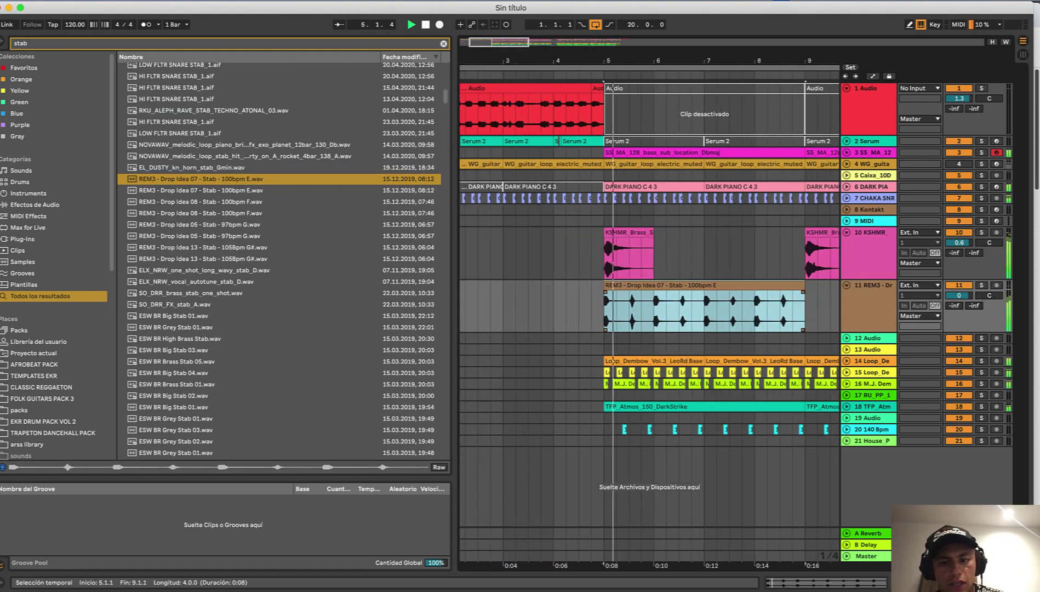
key("minus")
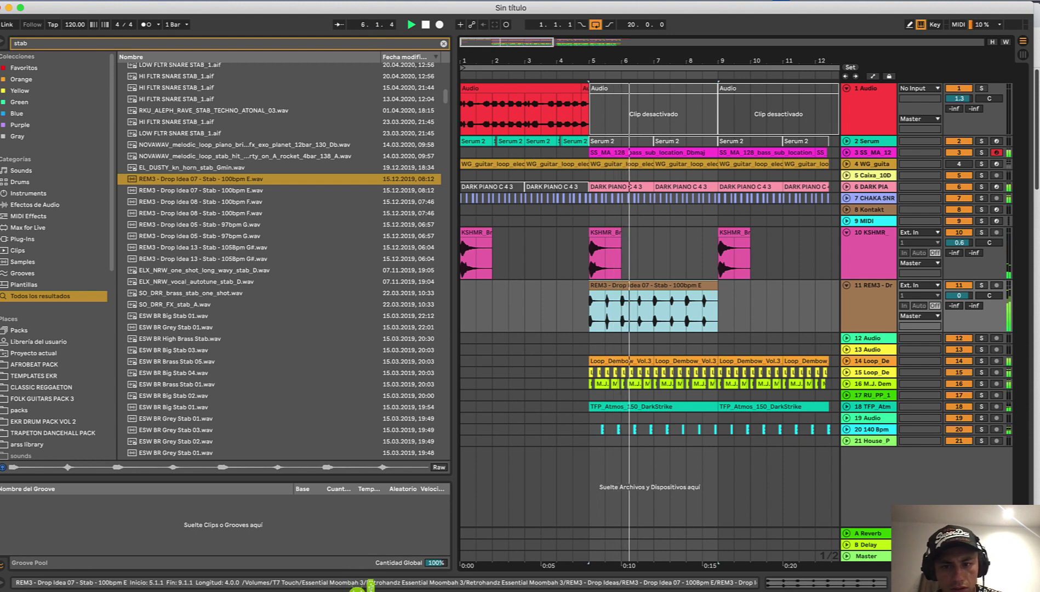
- Show the stab clip's waveform details and delete its section from about 5.2.3 to 7.2.3 on track 11
key("shift+Tab")
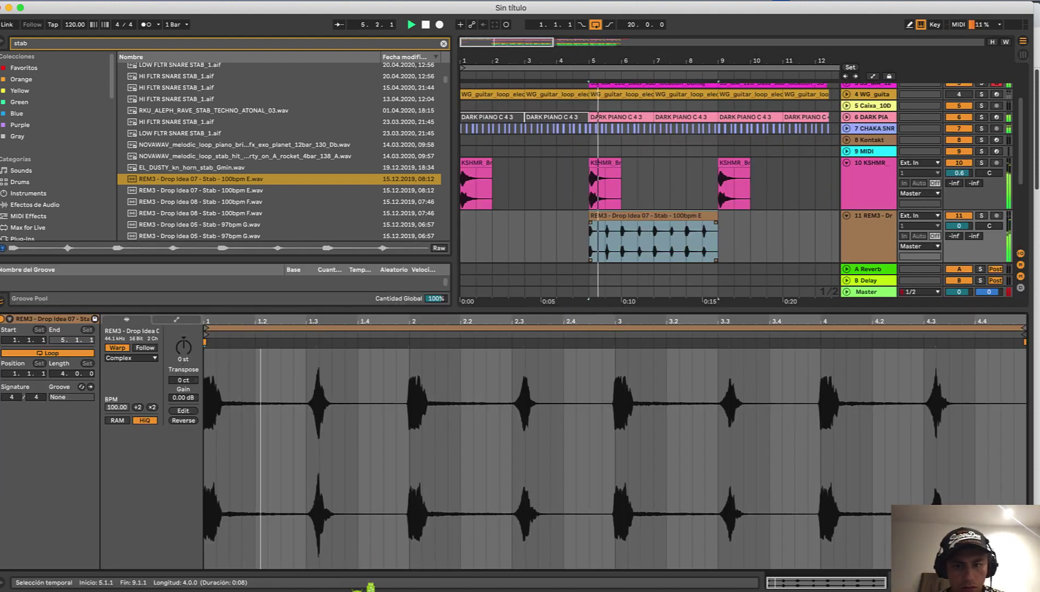
scroll(635, 241, "up", 5)
key("space")
left_click_drag(527, 241, 728, 241)
key("Delete")
left_click(741, 241)
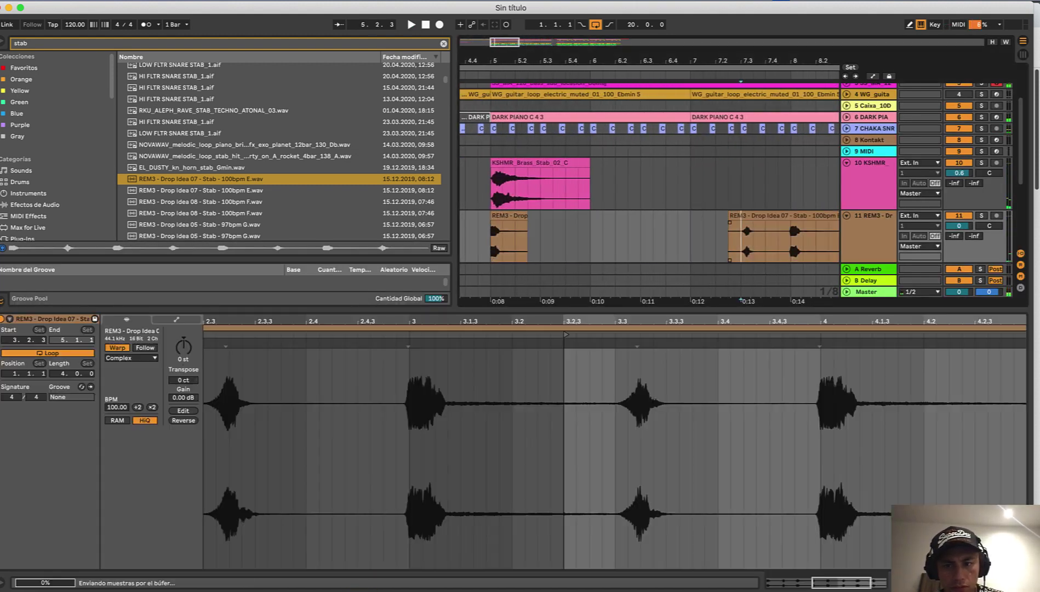
- Play from 4.4.3 and delete the remaining piece of the stab clip in bars 7 and 8 of track 11
left_click(489, 238)
key("space")
scroll(489, 239, "down", 5)
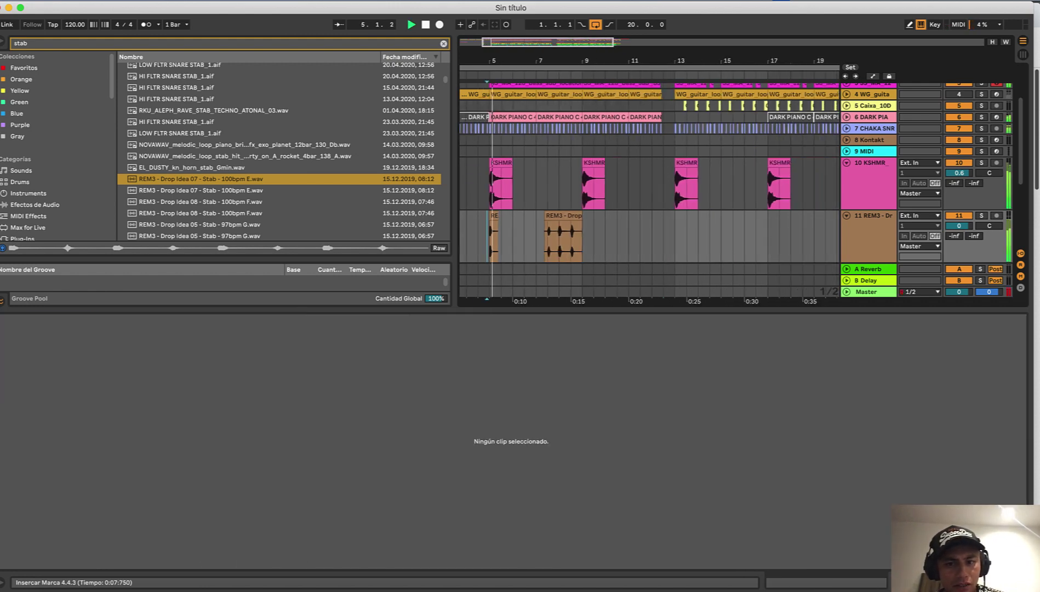
left_click(561, 215)
key("Delete")
- Insert an audio track below track 11 and copy the bar 5 stab on track 11 to bar 9
left_click(871, 232)
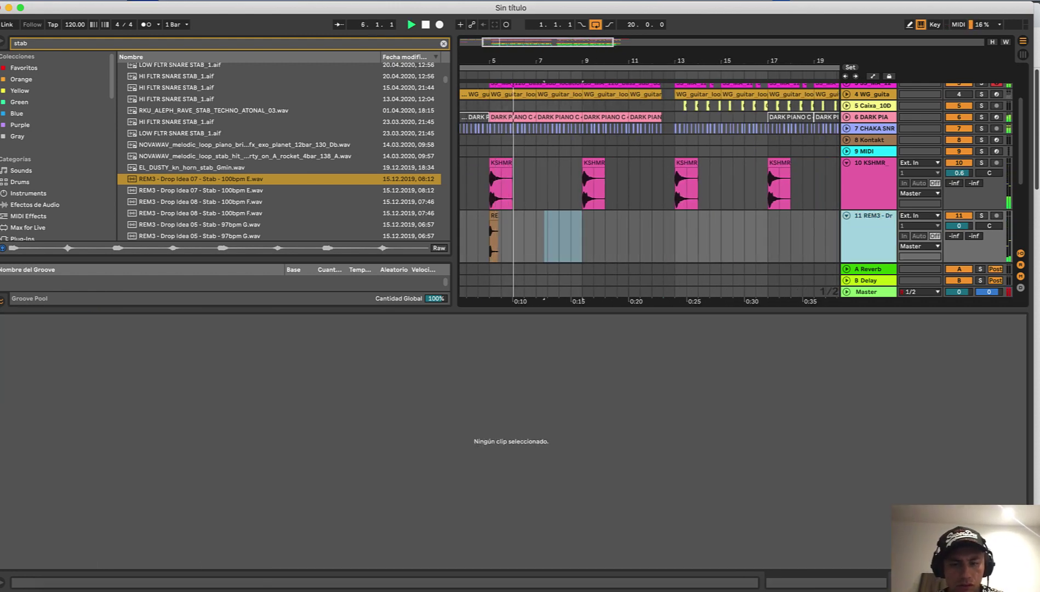
key("super+t")
scroll(590, 205, "down", 3)
scroll(581, 206, "down", 1)
left_click_drag(575, 104, 553, 104)
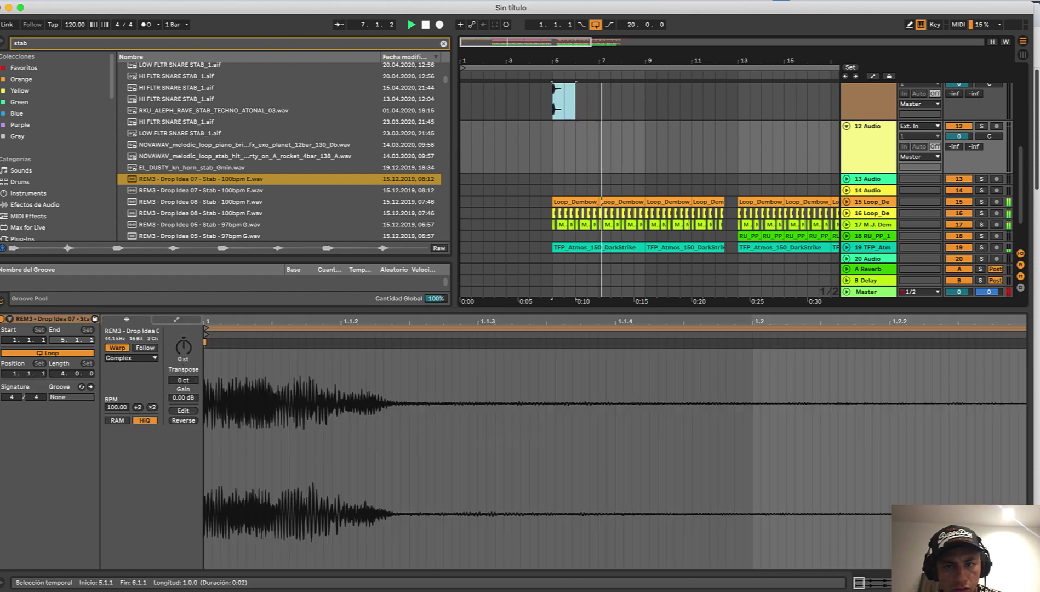
key("super+c")
left_click(646, 107)
key("super+v")
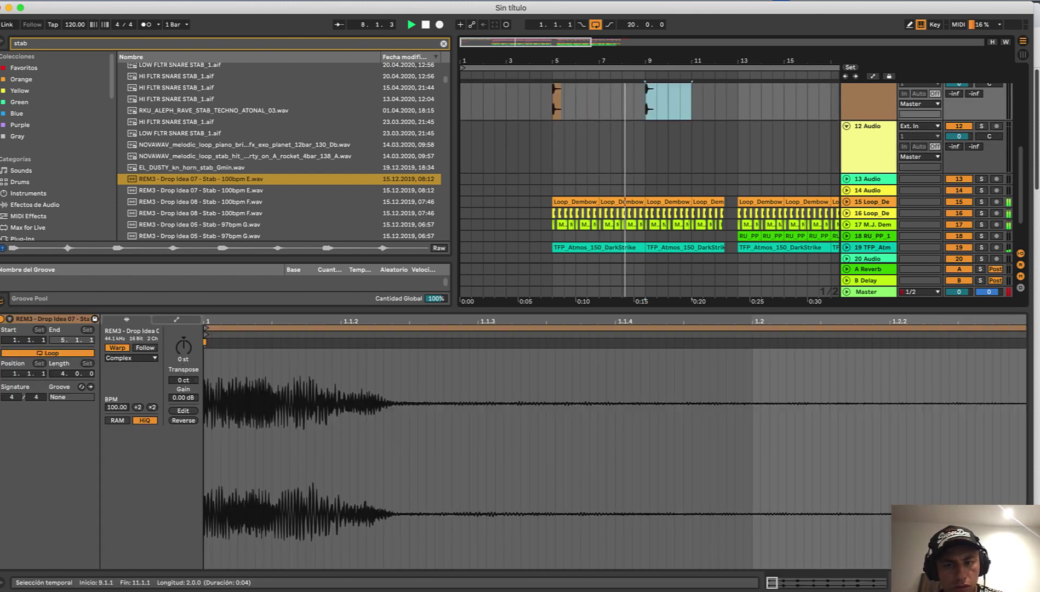
- Repeat the stab on track 11 at bars 13 and 17
scroll(649, 132, "up", 3)
key("minus")
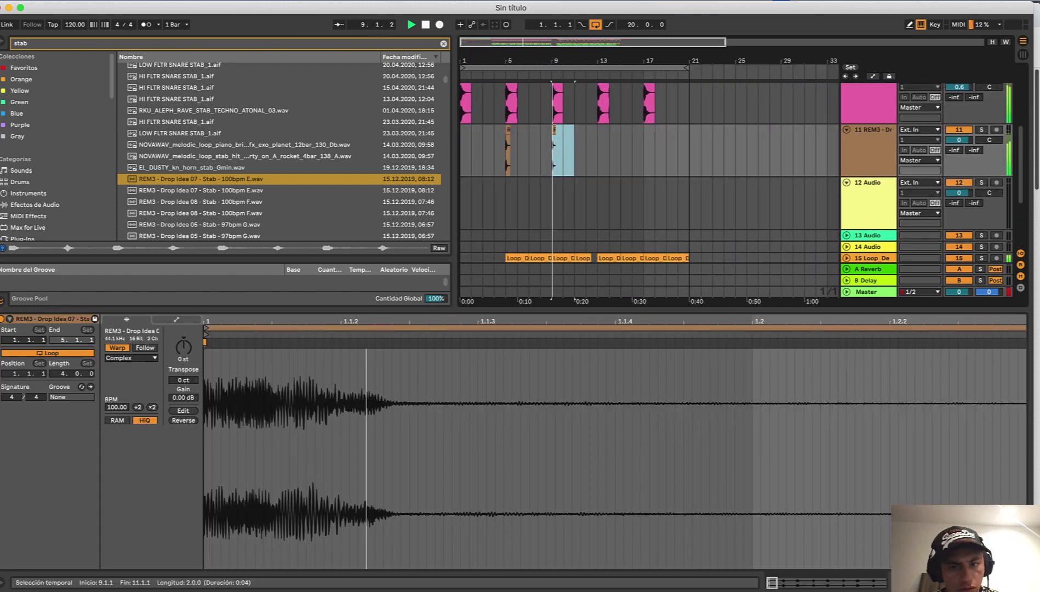
key("ctrl+d")
key("ctrl+d")
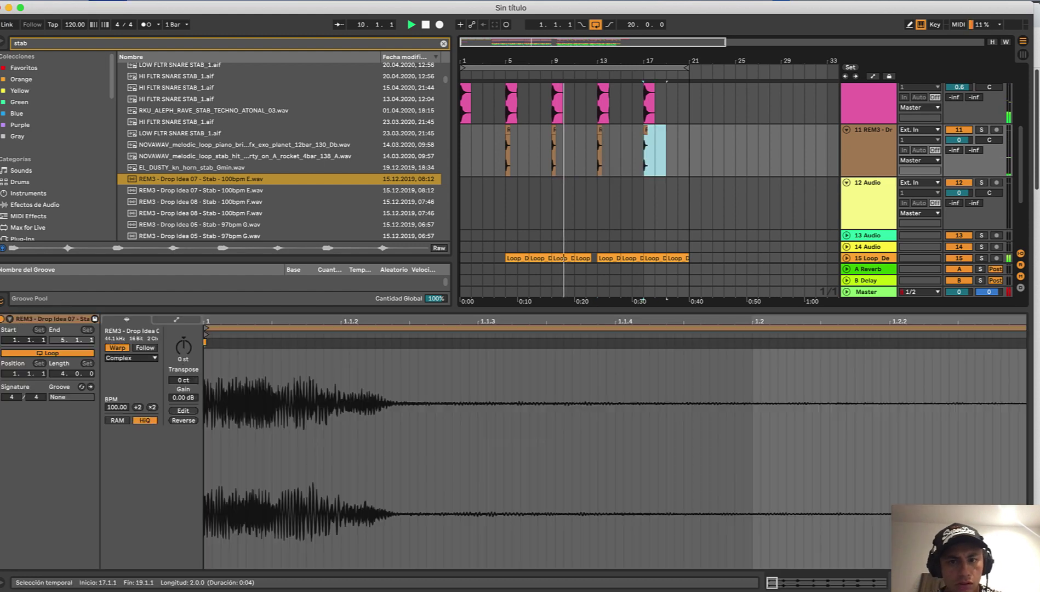
- Stop playback and audition the stab samples listed around REM3 - Drop Idea 07 - Stab - 100bpm E.wav
scroll(607, 150, "up", 10)
scroll(650, 151, "up", 10)
scroll(650, 142, "left", 10)
scroll(673, 142, "down", 3)
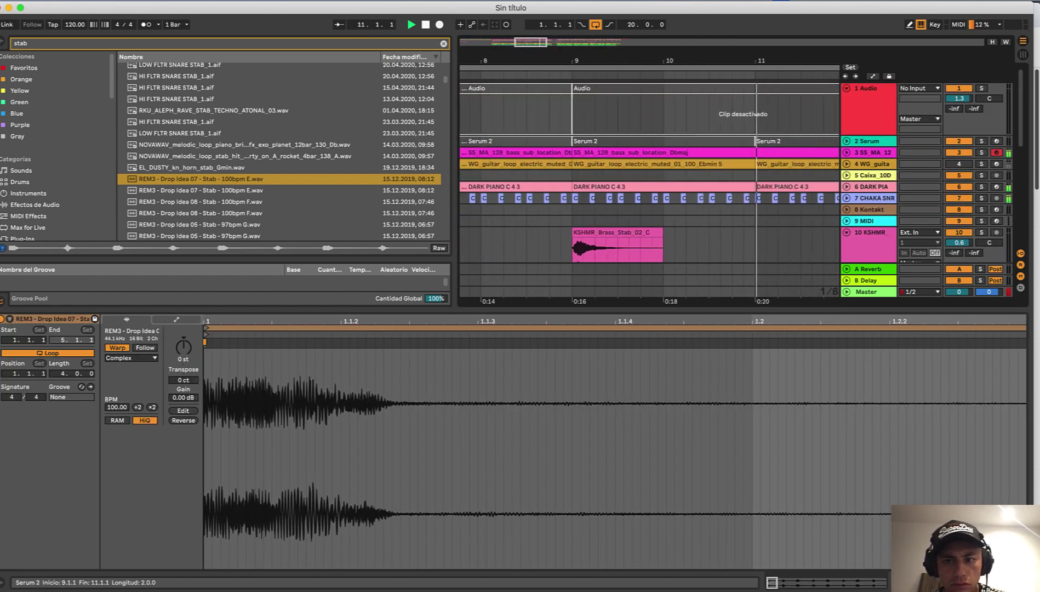
scroll(677, 142, "down", 10)
scroll(676, 142, "down", 5)
key("space")
left_click(201, 176)
key("Down")
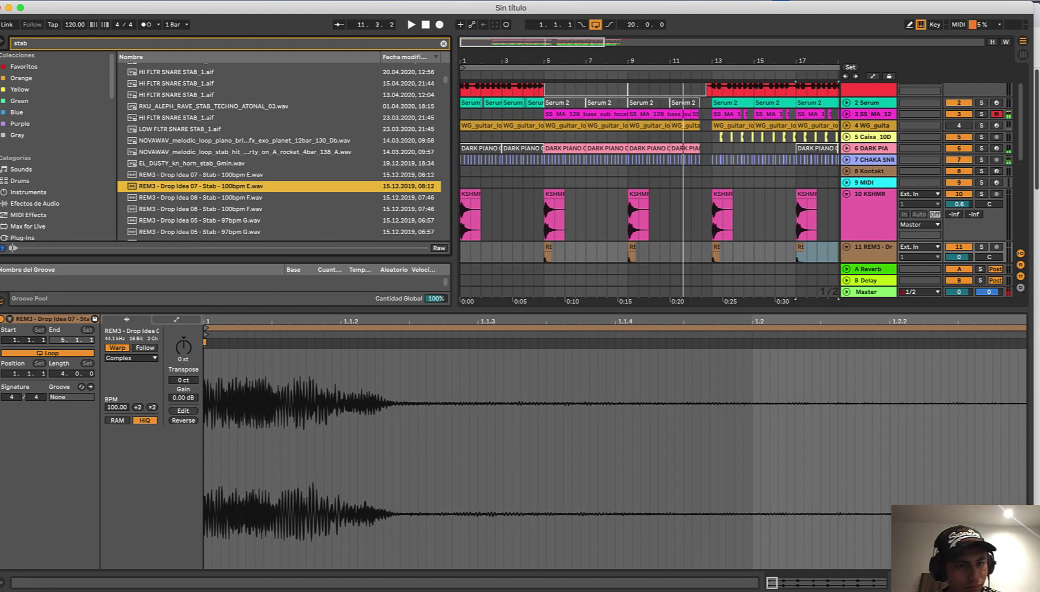
key("Up")
key("Up")
key("Up")
key("Up")
key("Up")
key("Down")
key("Down")
key("Down")
key("Up")
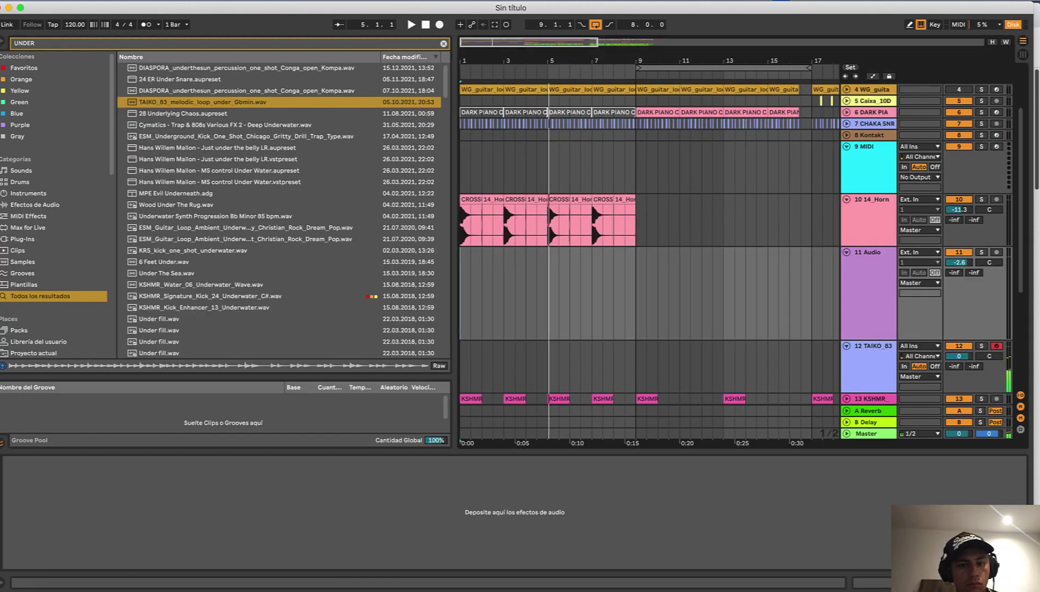
- Start recording a part on the armed TAIKO_83 track 12 from bar 1
key("F9")
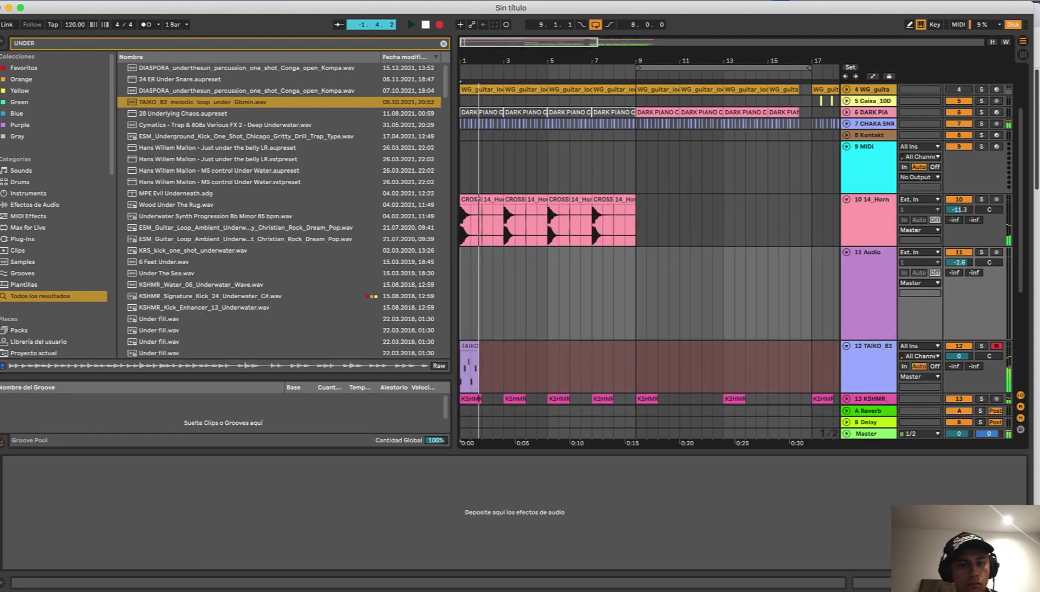
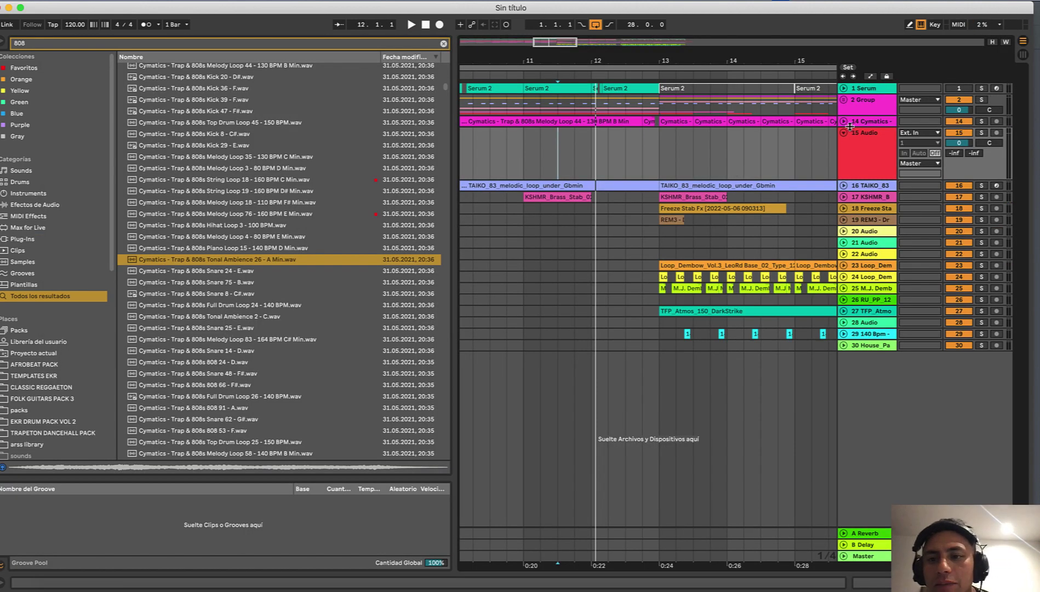
- Unfold and solo the Cymatics melody loop on track 14, and play it from bar 5
left_click(844, 122)
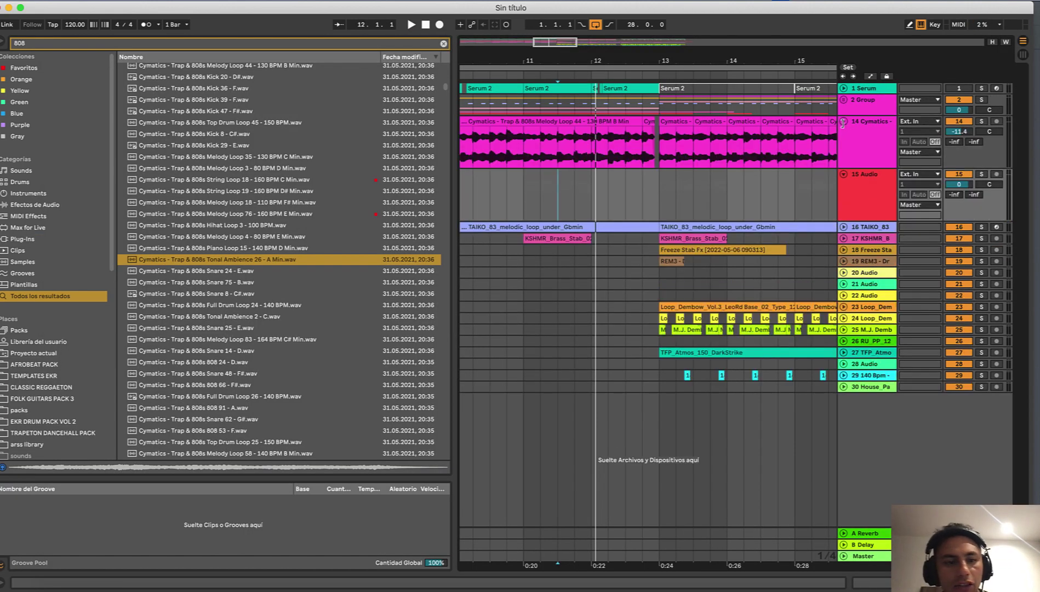
left_click(980, 121)
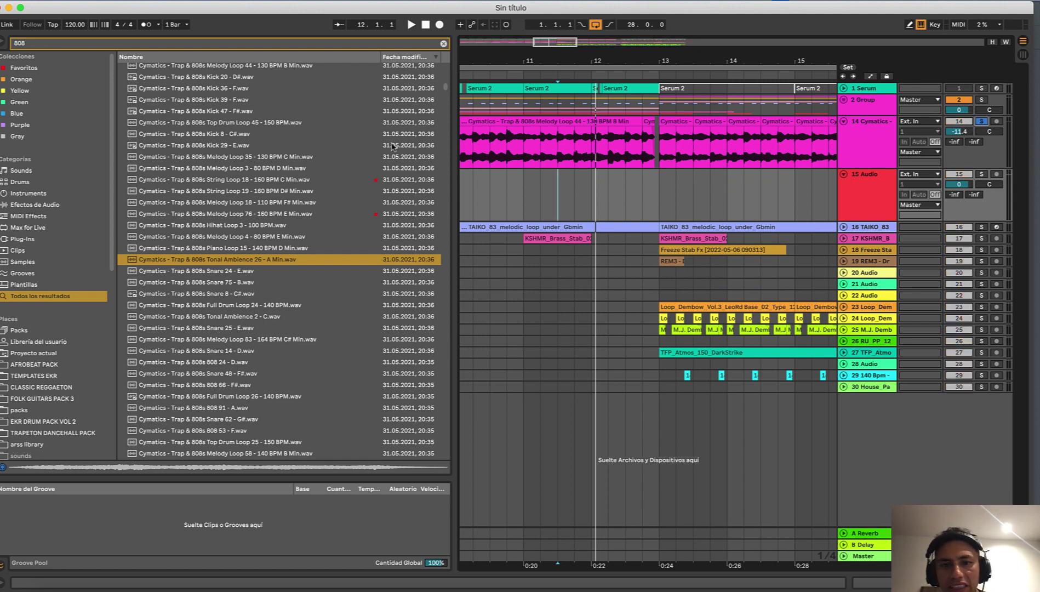
scroll(515, 139, "left", 10)
left_click(530, 141)
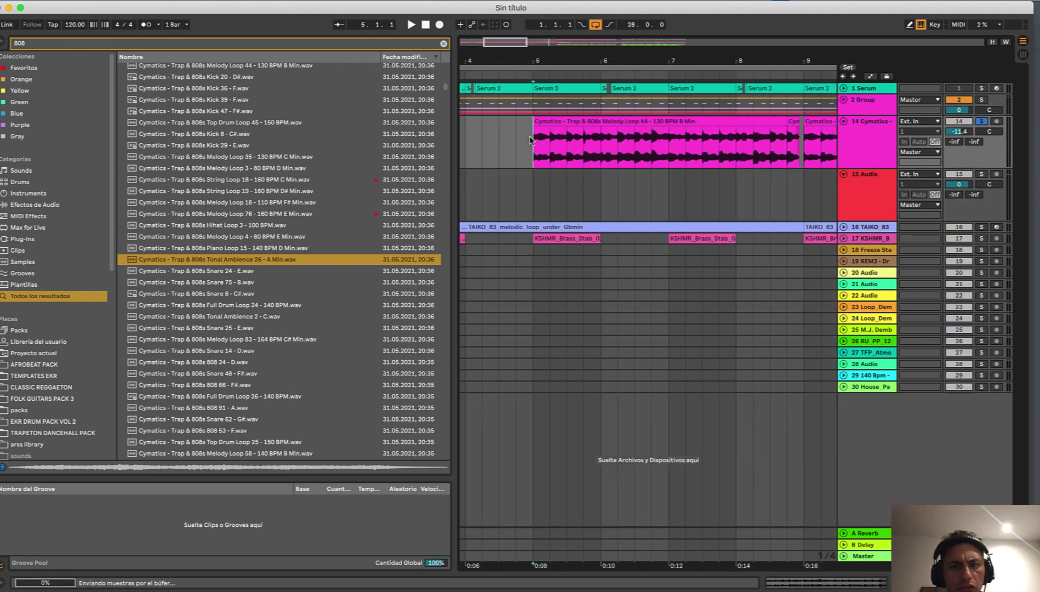
scroll(538, 139, "down", 3)
key("XF86AudioRaiseVolume")
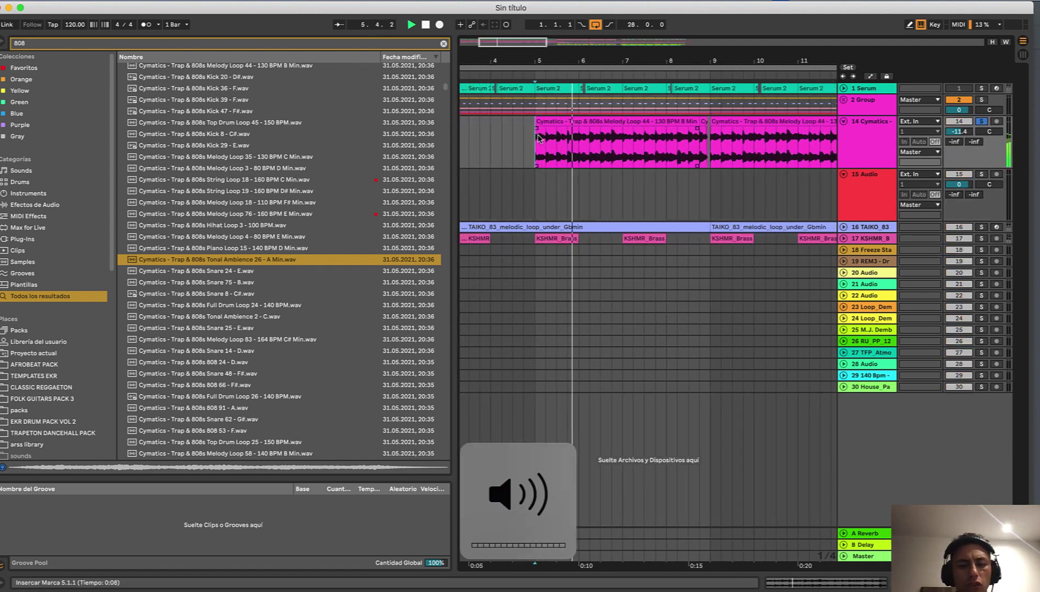
key("minus")
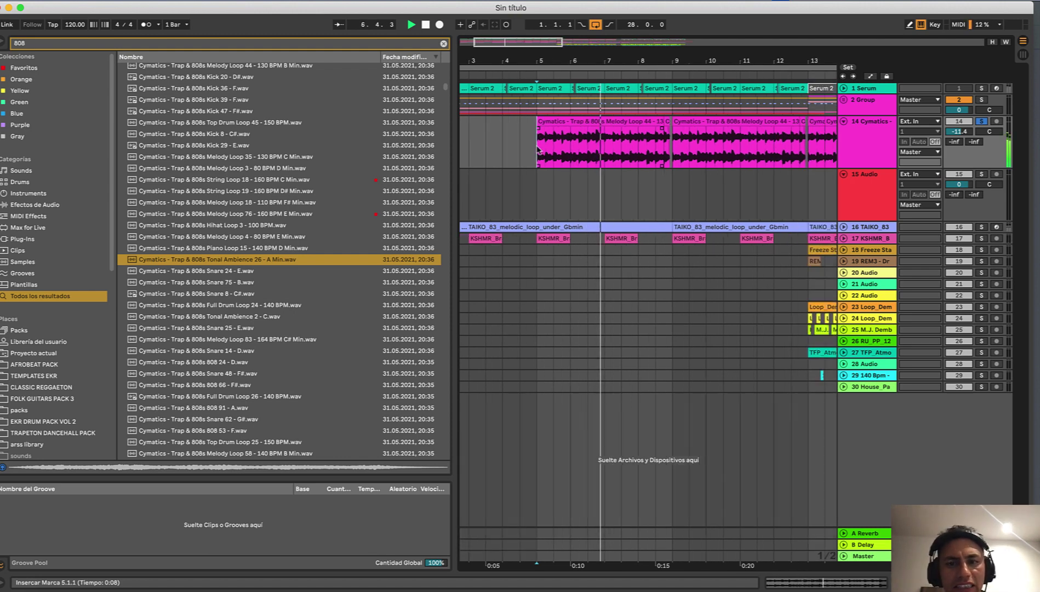
scroll(578, 121, "down", 6)
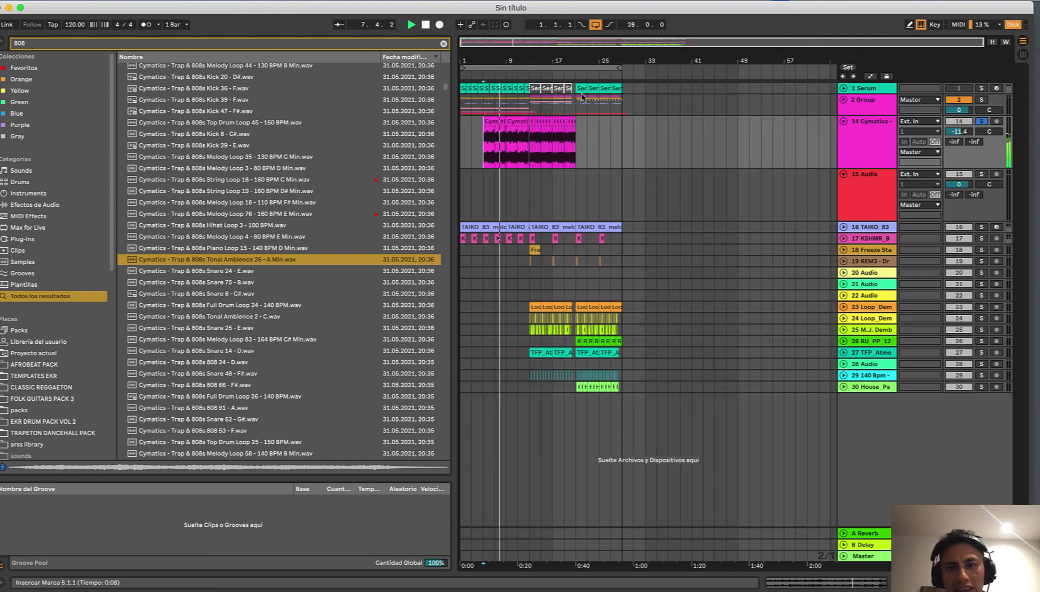
- Remove the end of the Cymatics melody loop on track 14 from 20.3.1 to bar 21, and check the passage from bar 13
left_click(529, 165)
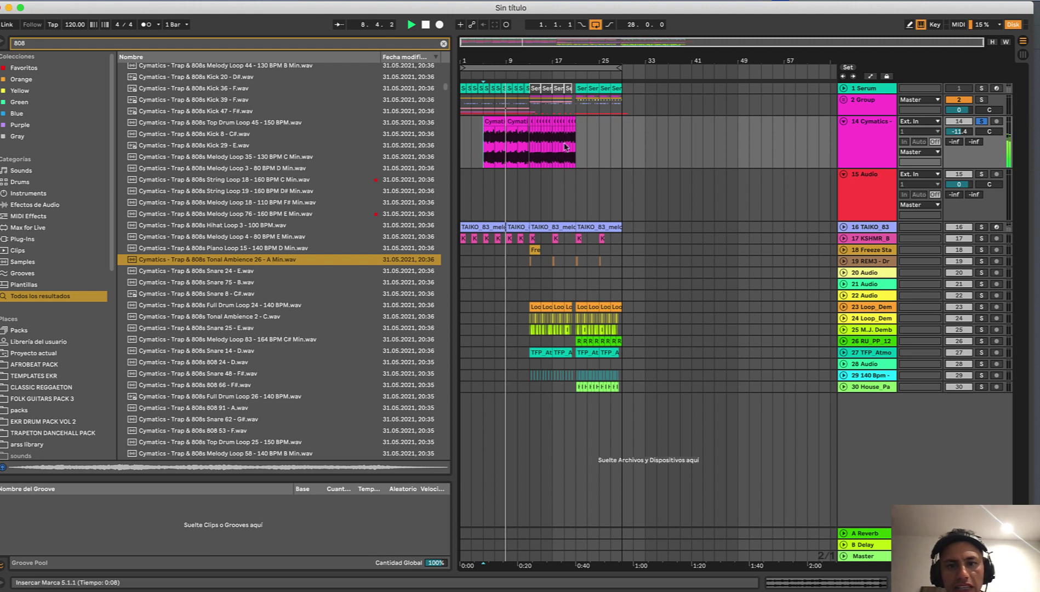
key("space")
key("plus")
key("plus")
key("plus")
key("plus")
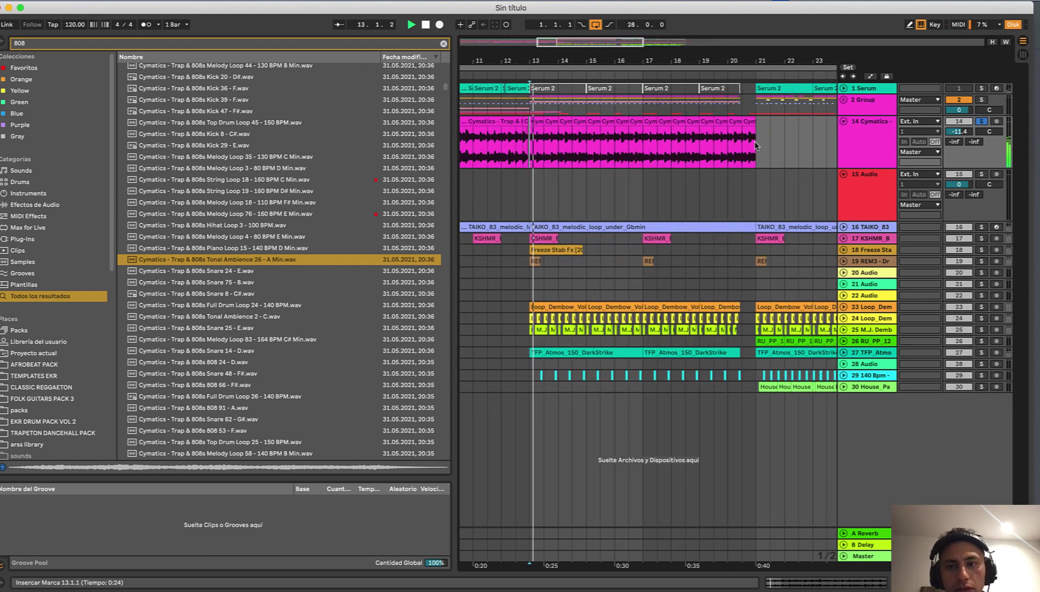
scroll(755, 145, "up", 5)
left_click_drag(748, 145, 713, 140)
key("Delete")
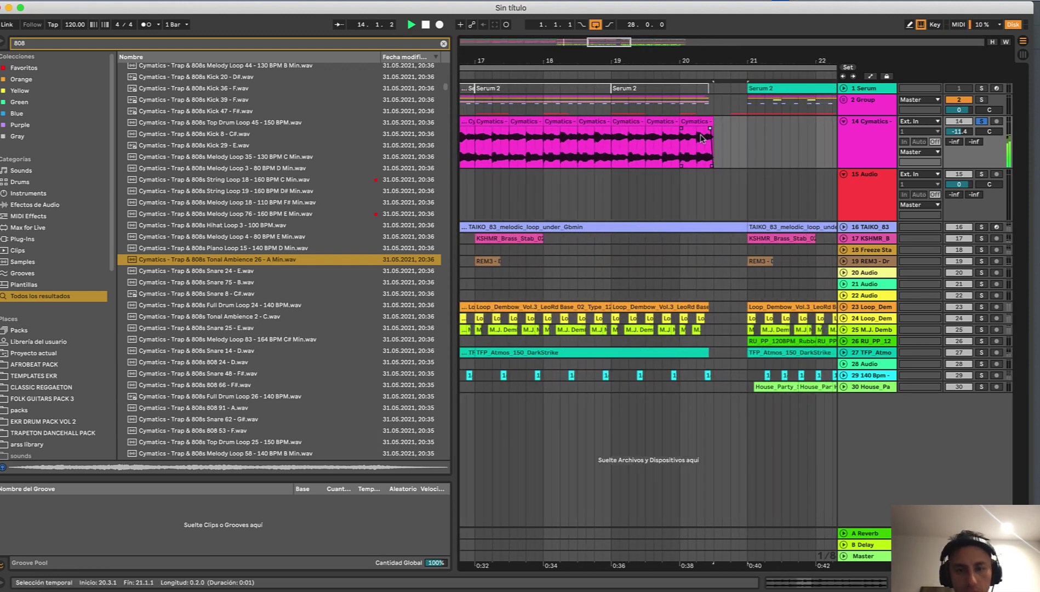
key("minus")
key("minus")
key("minus")
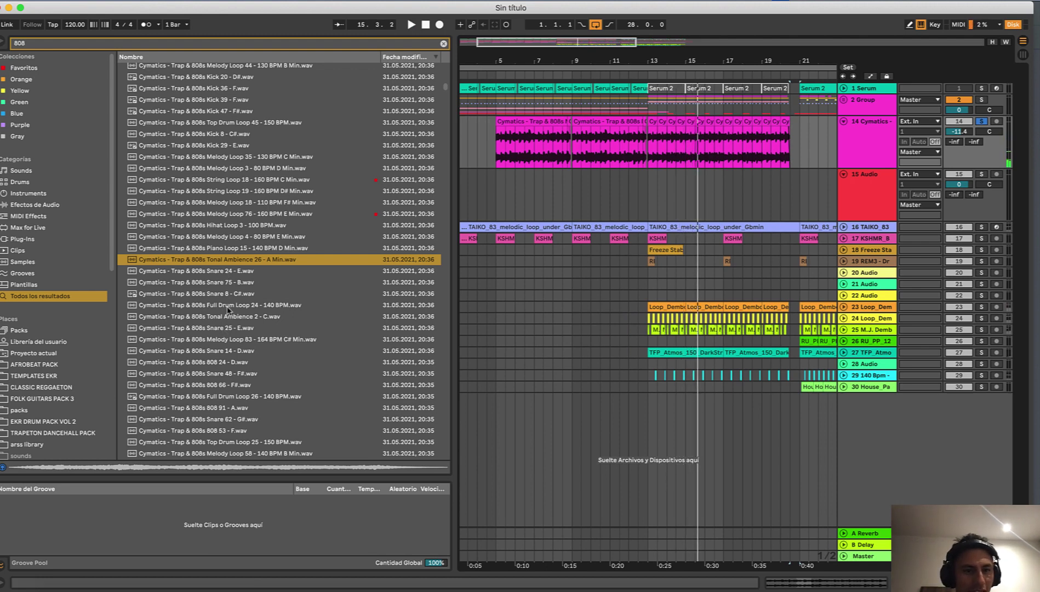
- Preview Cymatics - Trap & 808s Snare 24 - E.wav, bring it onto track 15 just before bar 13 and cut it for reuse
left_click(232, 272)
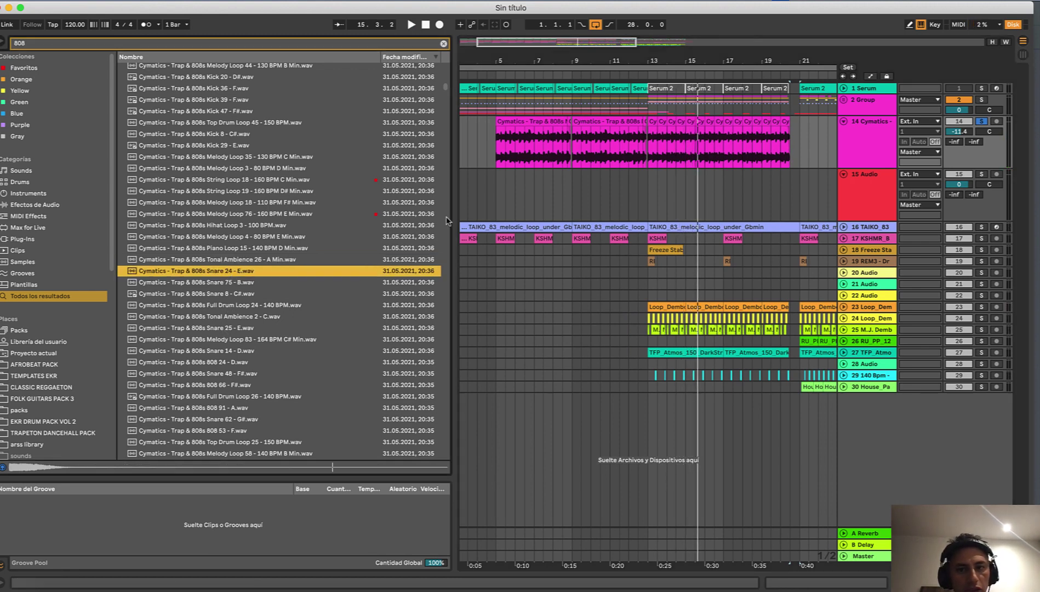
left_click(628, 187)
key("space")
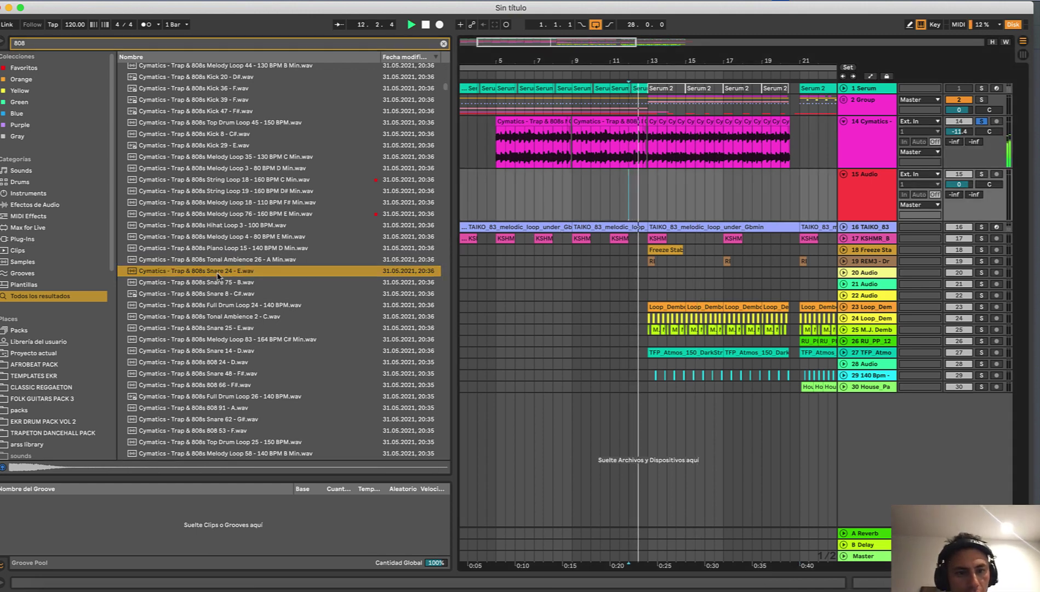
key("space")
mouse_move(218, 274)
left_mouse_down()
mouse_move(669, 199)
mouse_move(628, 199)
mouse_move(638, 198)
left_mouse_up()
scroll(628, 199, "up", 5)
key("Delete")
- Play the bars leading into bar 13 and paste the snare on track 15 at 12.3.1 and 12.4.1
left_click(597, 201)
key("space")
left_click(695, 192)
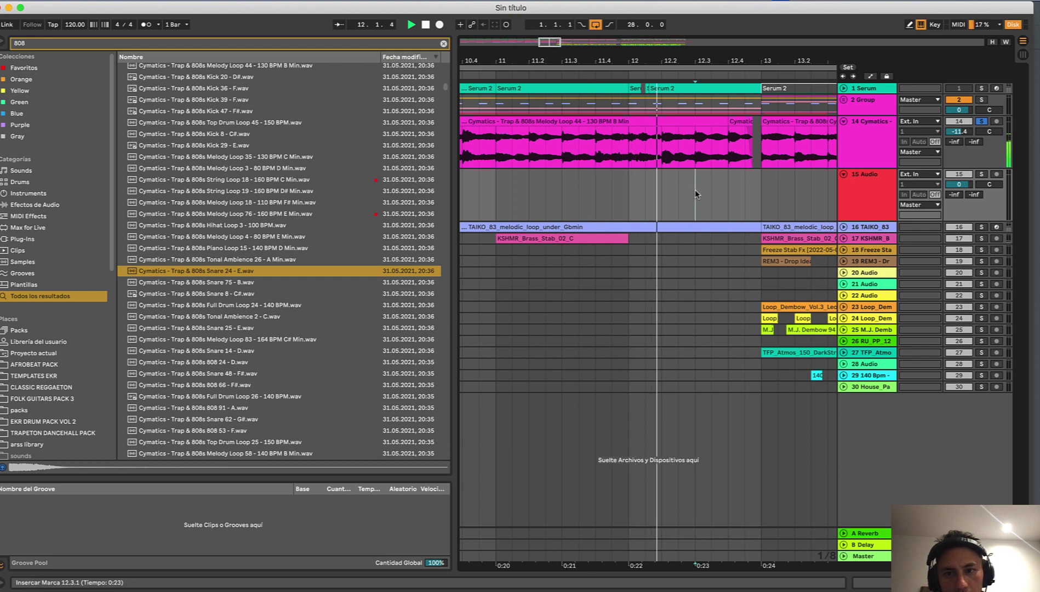
left_click(561, 198)
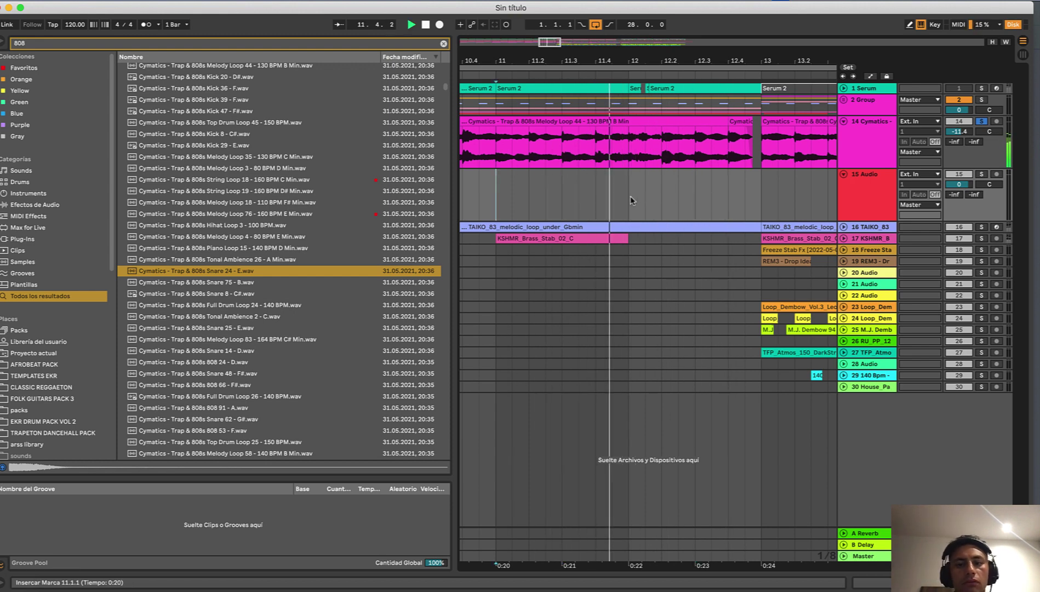
left_click(698, 204)
key("super+v")
left_click(728, 197)
key("super+v")
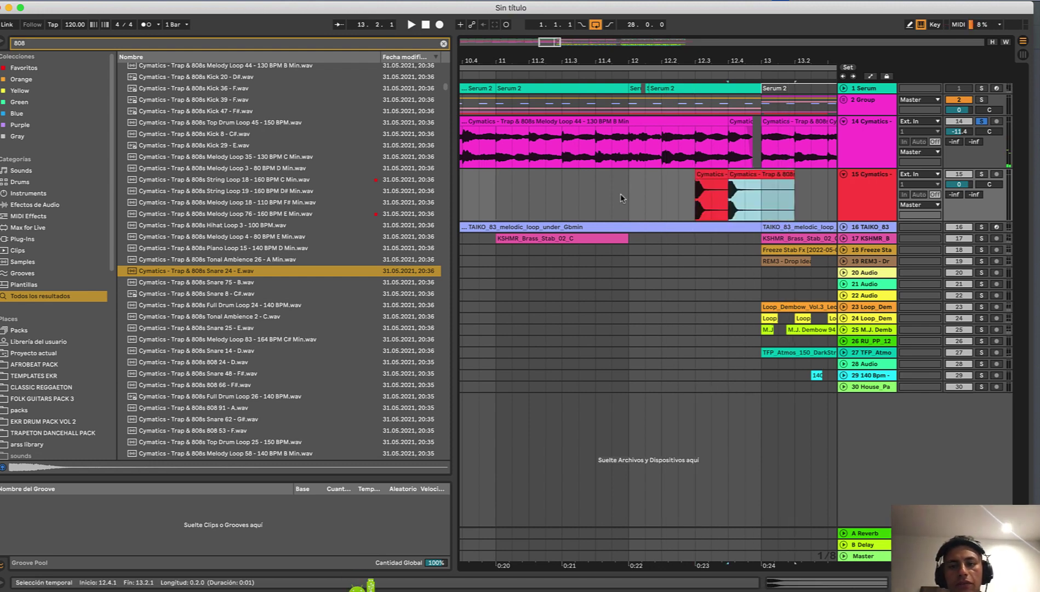
left_click(597, 196)
key("space")
key("space")
- Add a roll of four short snare hits between 12.2.3 and 12.3.1 on track 15 and audition it with the track soloed
scroll(688, 195, "up", 8)
key("space")
left_click(702, 202)
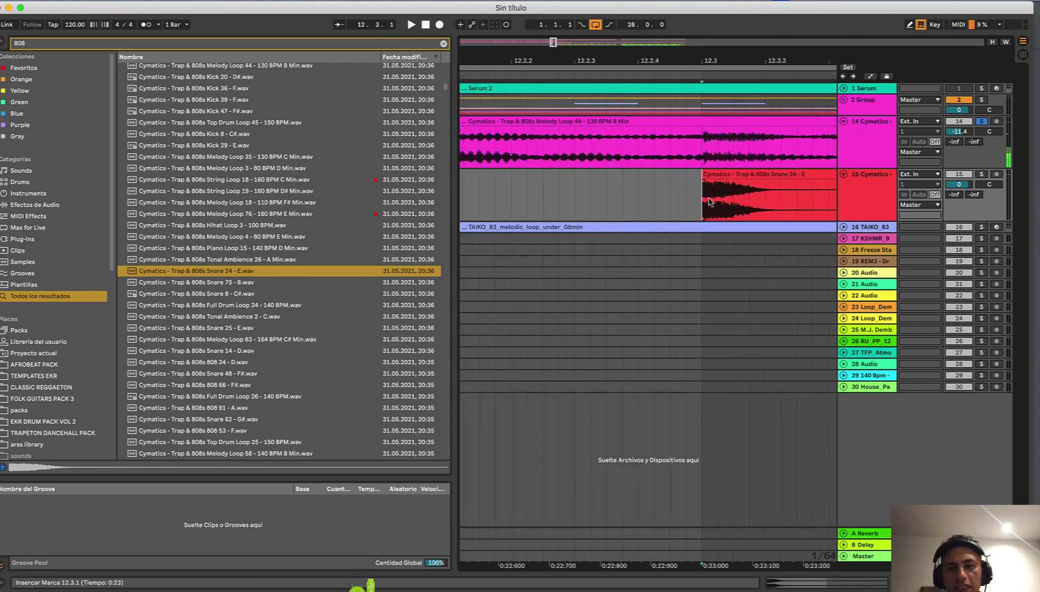
scroll(691, 204, "down", 3)
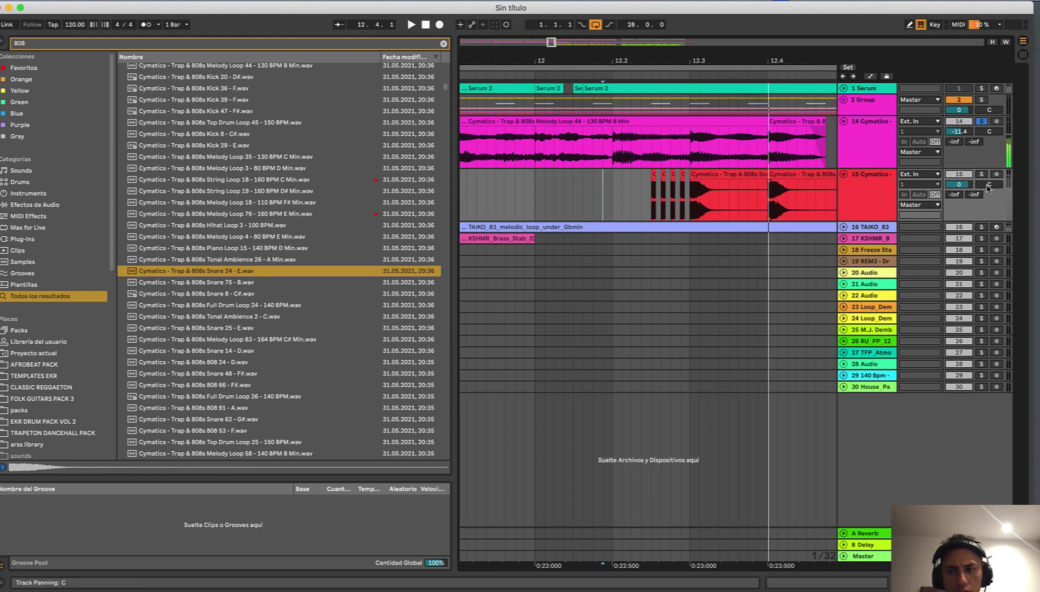
key("space")
key("space")
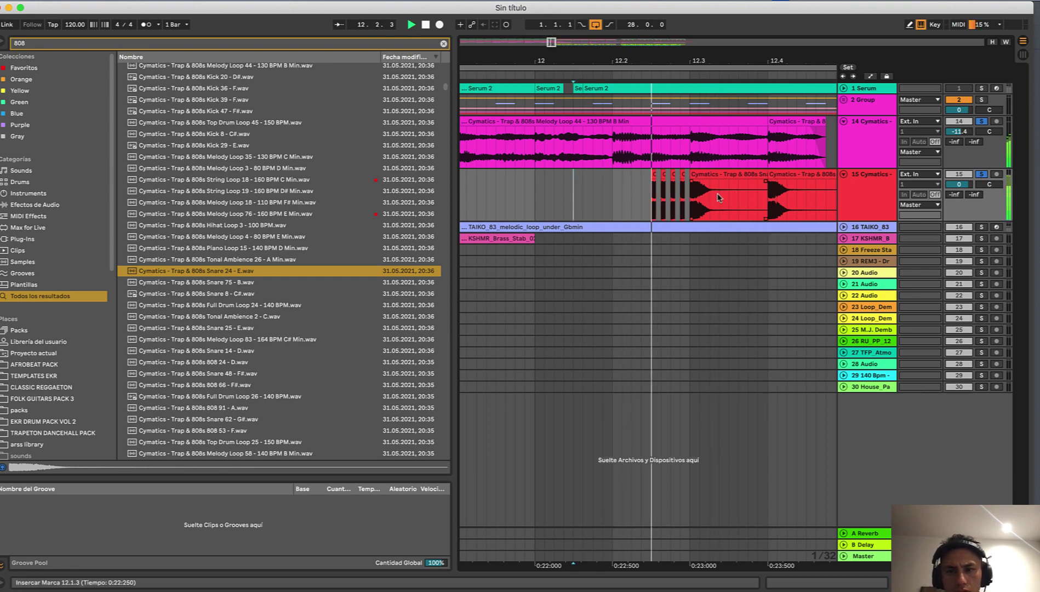
key("space")
- Add a shortened snare hit at 12.3.2 on track 15 and play back the fill
mouse_move(711, 199)
left_mouse_down()
mouse_move(691, 202)
mouse_move(710, 178)
mouse_move(729, 177)
left_mouse_up()
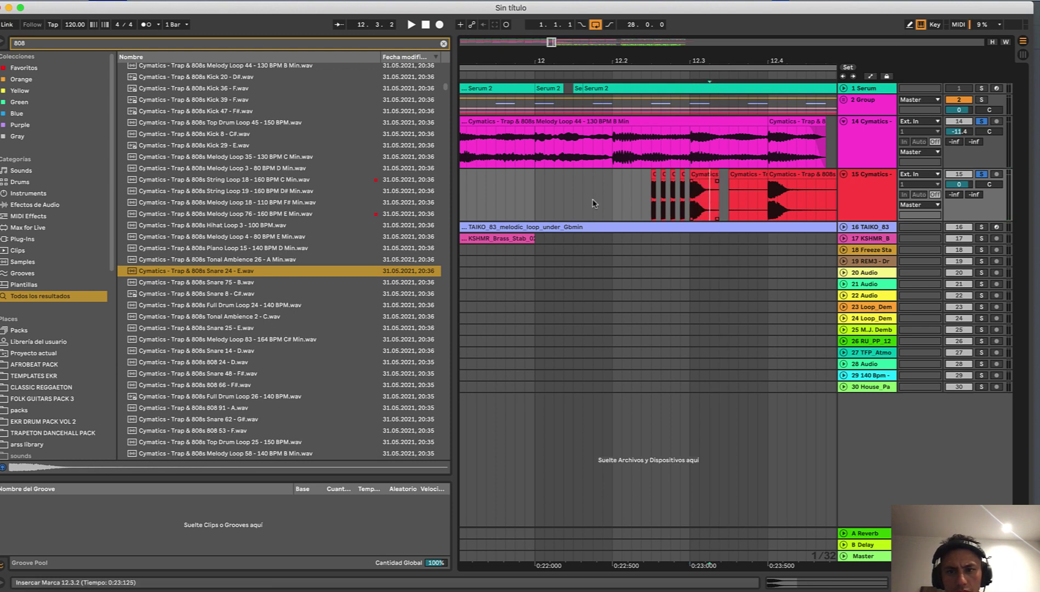
left_click(593, 202)
key("space")
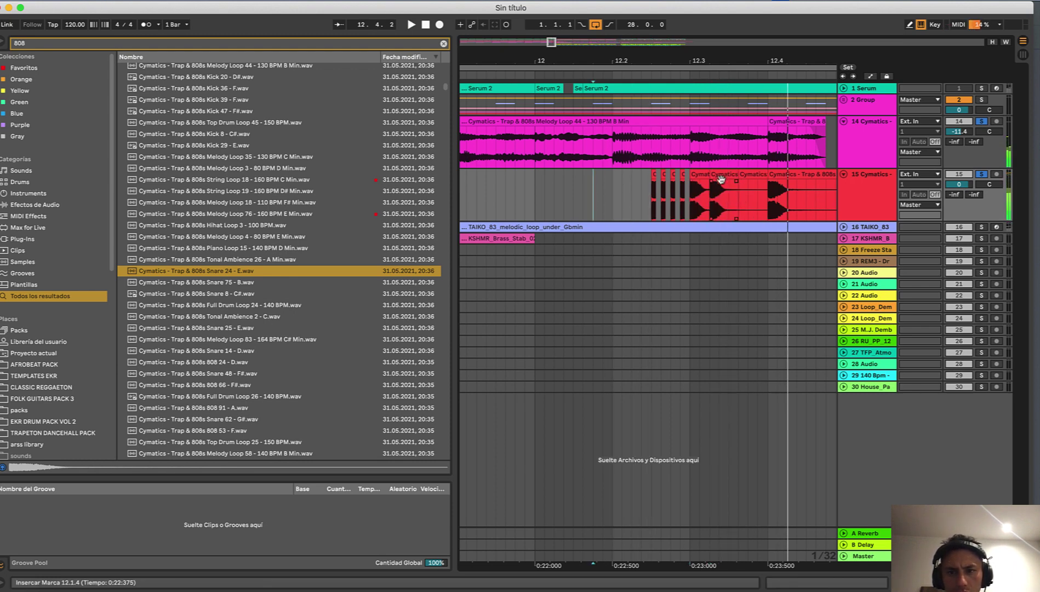
key("space")
- Paste the short snare hit at 12.3.4 and 12.4.1 on track 15, and listen to the fill into bar 13
left_click(725, 203)
left_click(748, 206)
key("super+v")
left_click(767, 205)
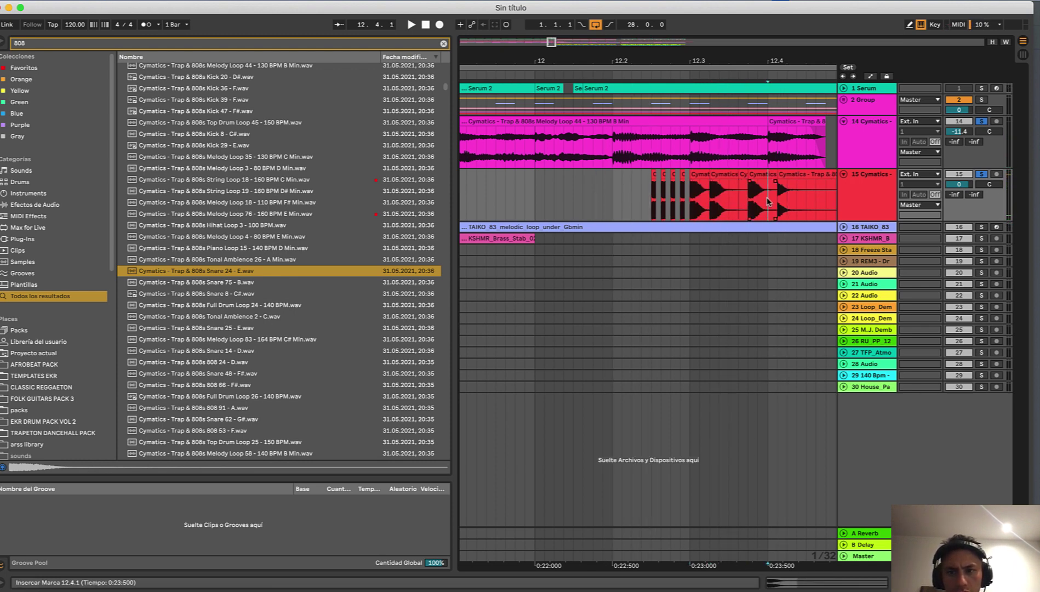
key("super+v")
left_click(571, 198)
key("space")
scroll(723, 199, "right", 3)
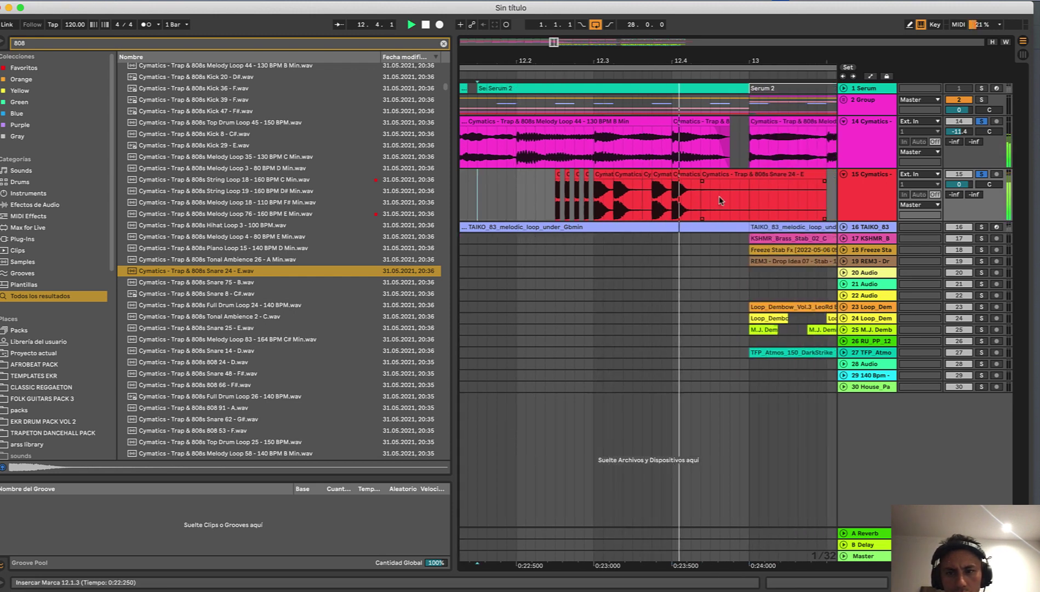
key("space")
- Insert a new audio track below track 15 and preview Cymatics - Trap & 808s Snare 14 - D.wav
left_click(907, 204)
left_click(886, 200)
left_click(883, 199)
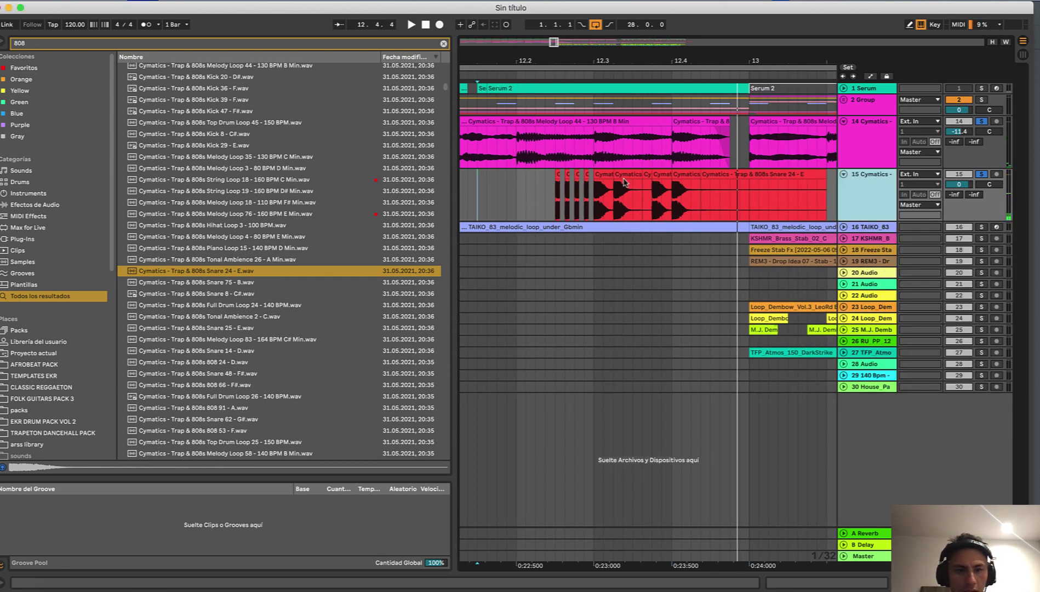
key("super+t")
left_click(223, 351)
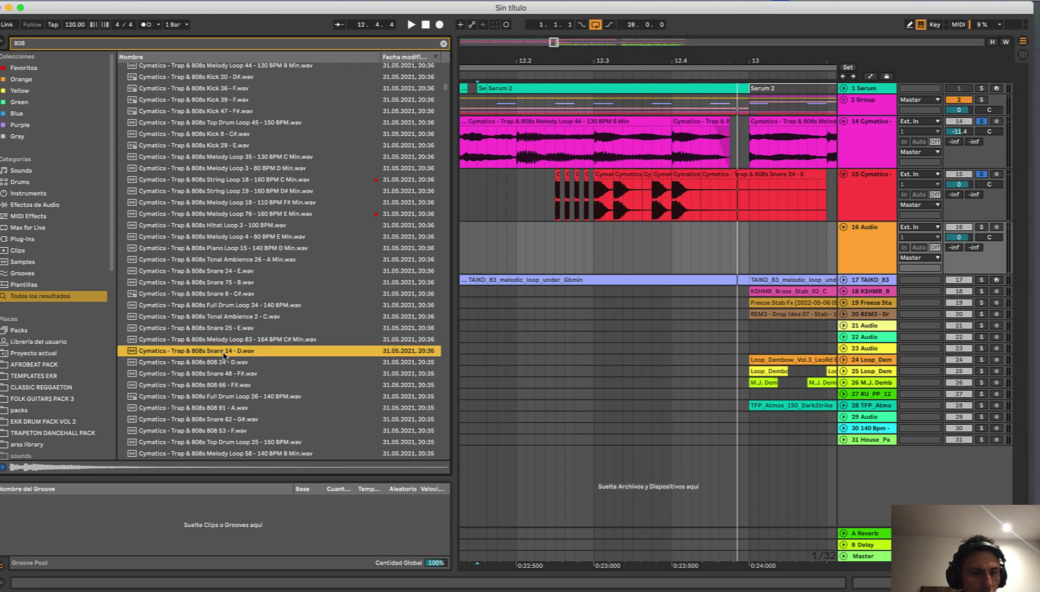
- Search the sample library for "trap tom" and clear the query
key("super+f")
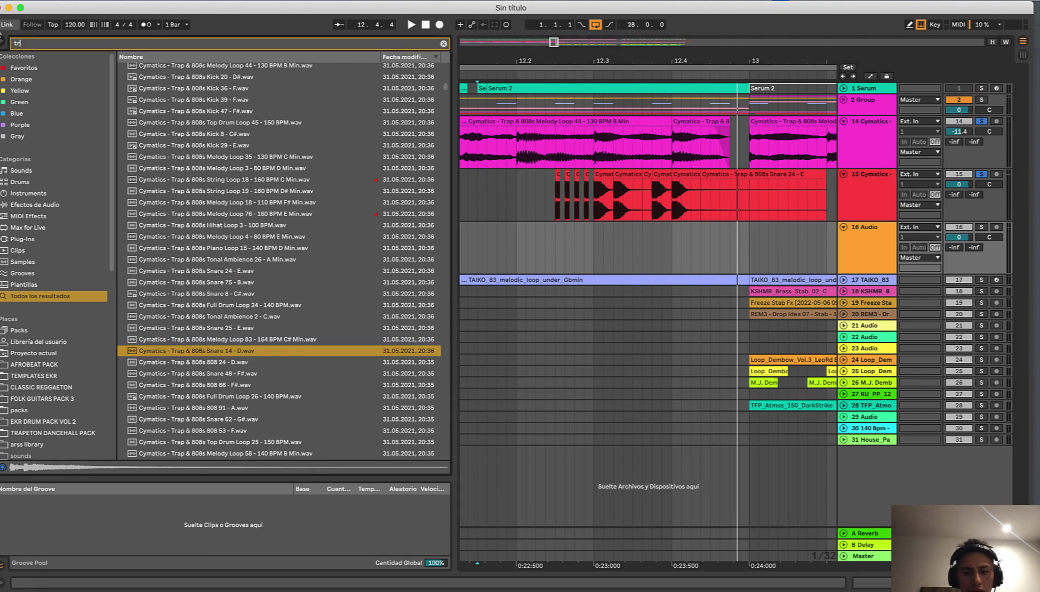
type("trap tom")
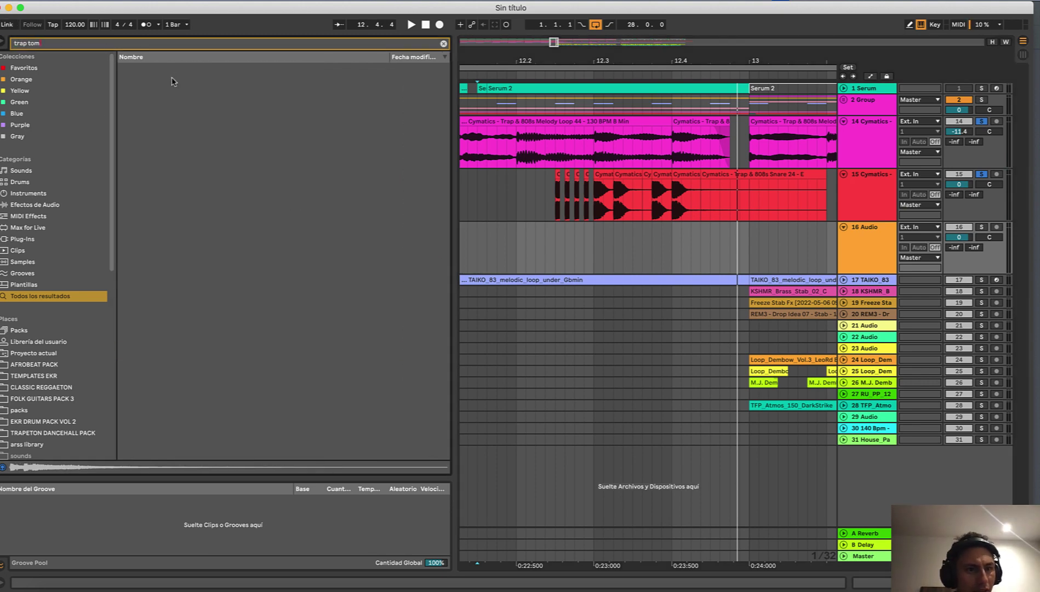
key("BackSpace")
key("BackSpace")
key("BackSpace")
key("BackSpace")
key("BackSpace")
key("BackSpace")
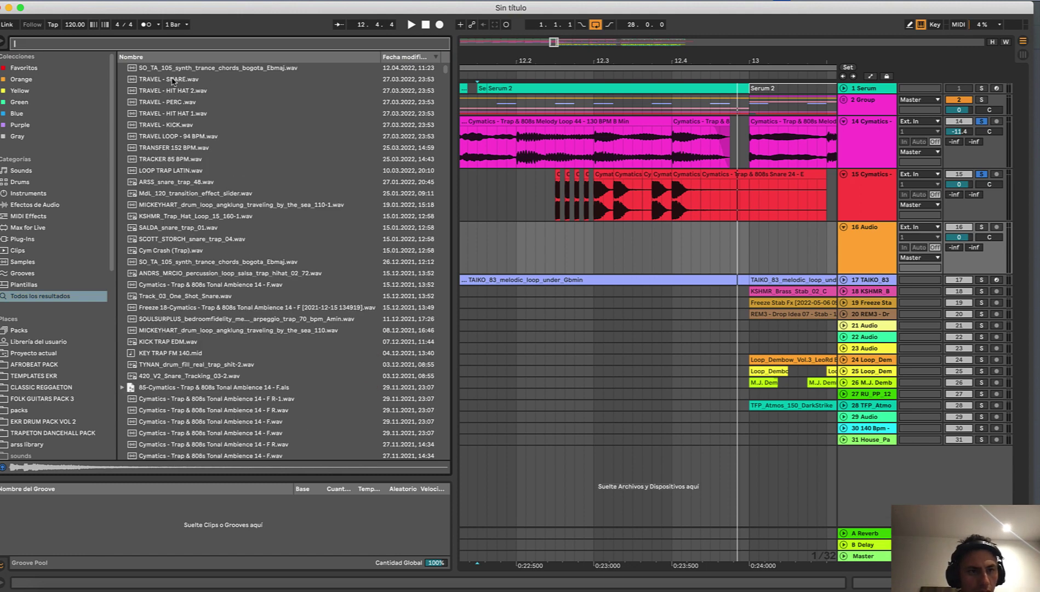
- Search the samples for "tom" and place KSHMR_Tom_28_Double_Hit_E_C#.wav on track 16 at 12.3.3
type("tom")
left_click(199, 329)
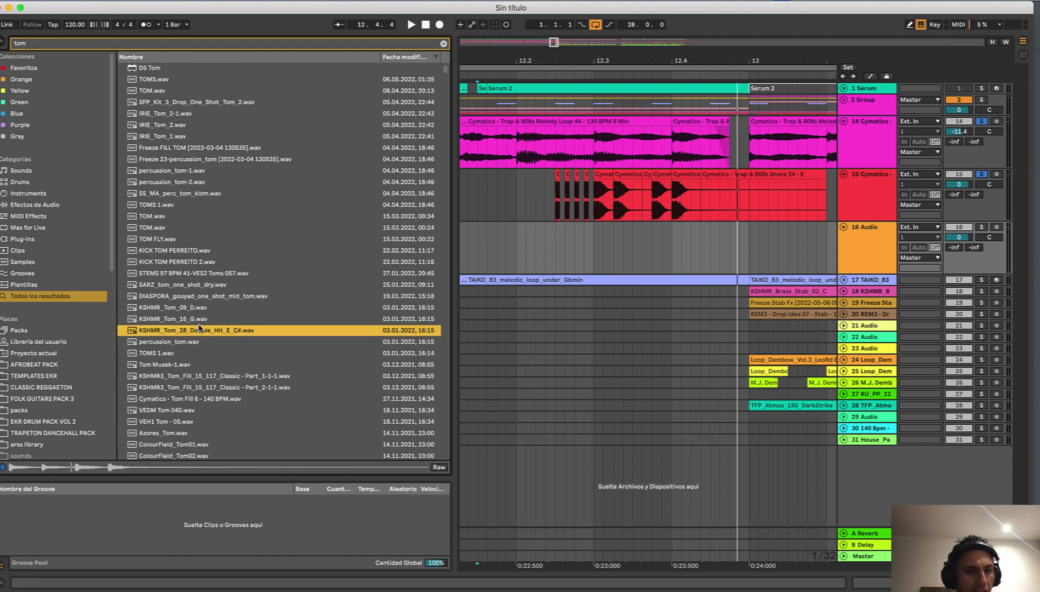
left_click_drag(376, 311, 641, 250)
- Trim the tom clip on track 16 to start at its third hit and move it to 12.4.1
scroll(657, 245, "up", 2)
scroll(657, 246, "up", 5)
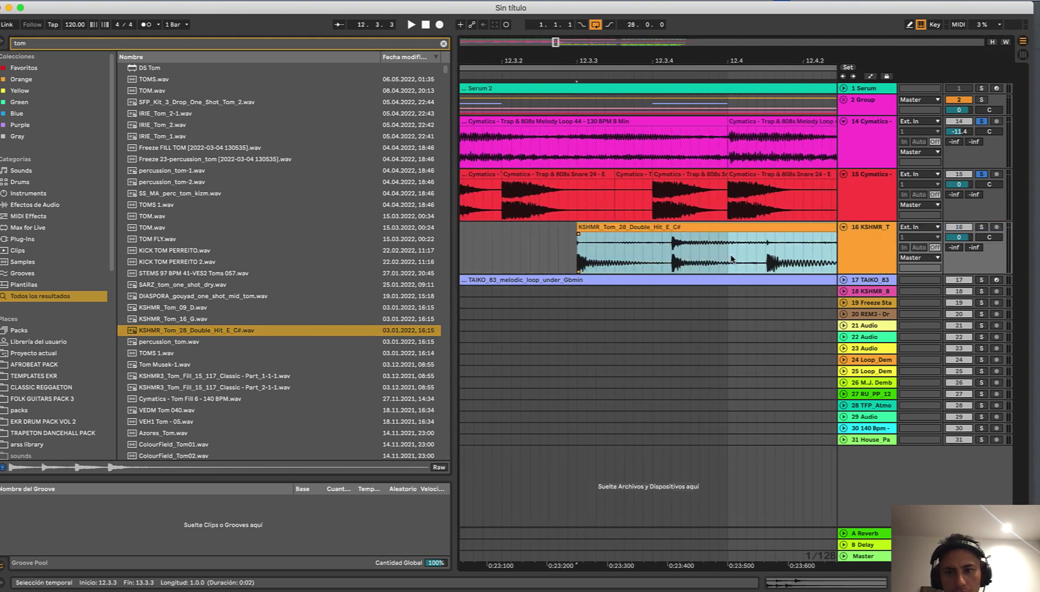
left_click(764, 258)
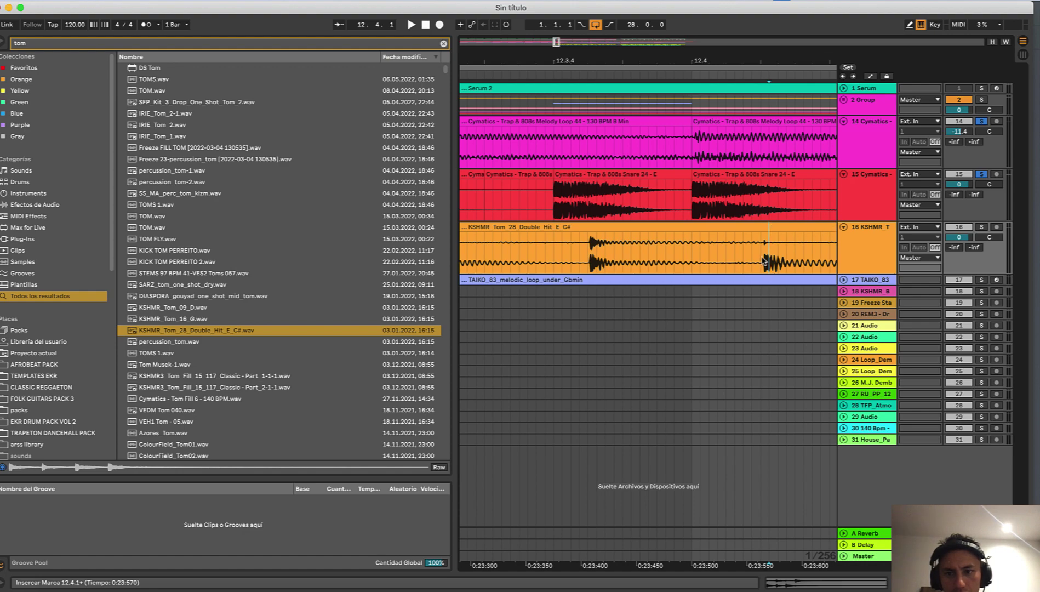
scroll(764, 260, "up", 2)
scroll(773, 259, "up", 2)
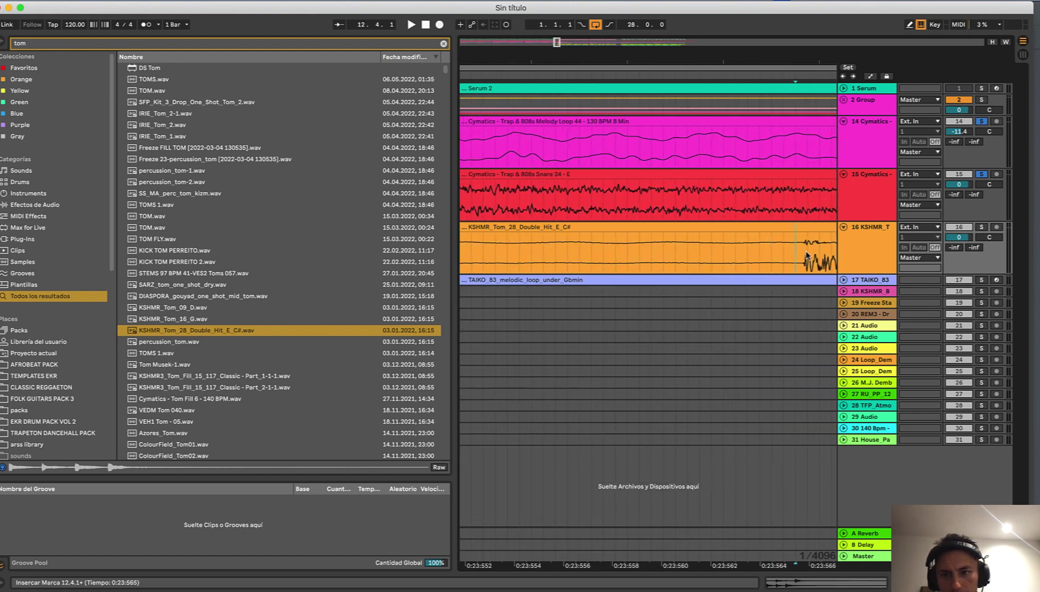
left_click(792, 248)
scroll(735, 235, "down", 5)
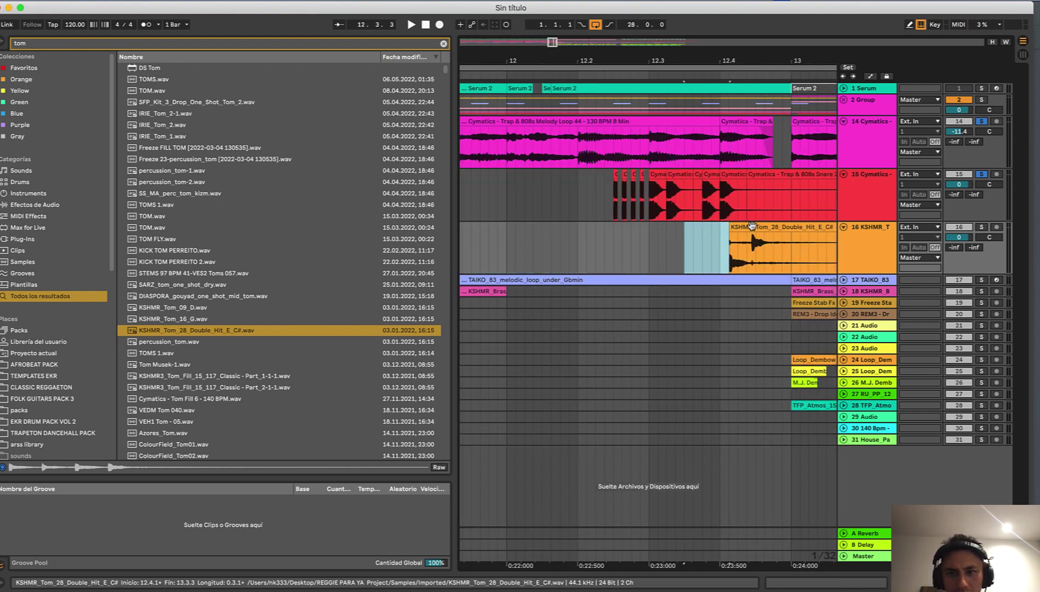
left_click(746, 239)
scroll(747, 239, "up", 2)
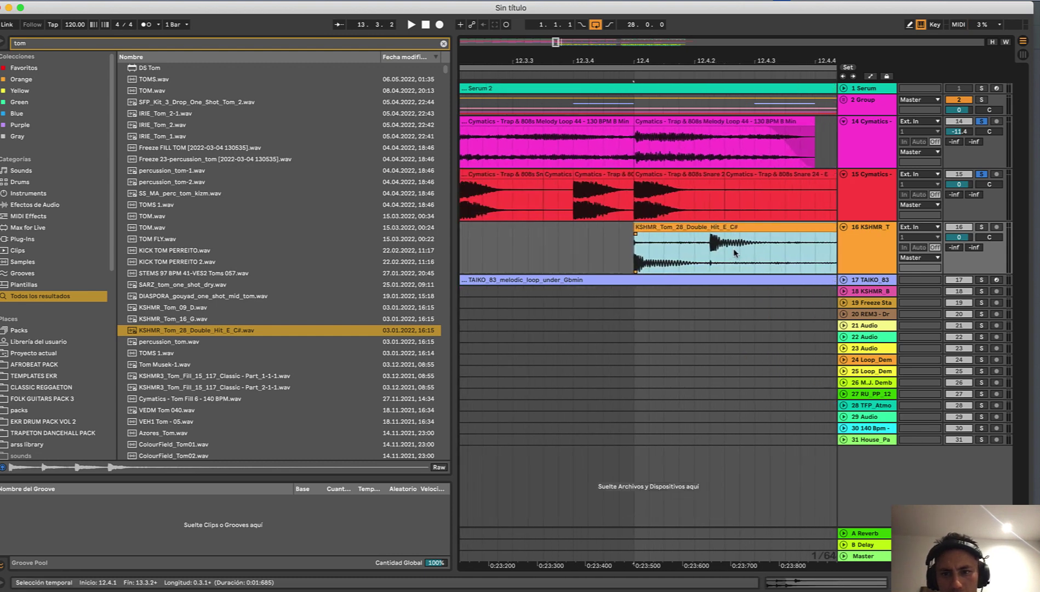
- Split the tom clip at 12.4.2 and move its second part to 12.4.3
left_click(702, 254)
key("super+e")
left_click(718, 227)
scroll(719, 234, "down", 3)
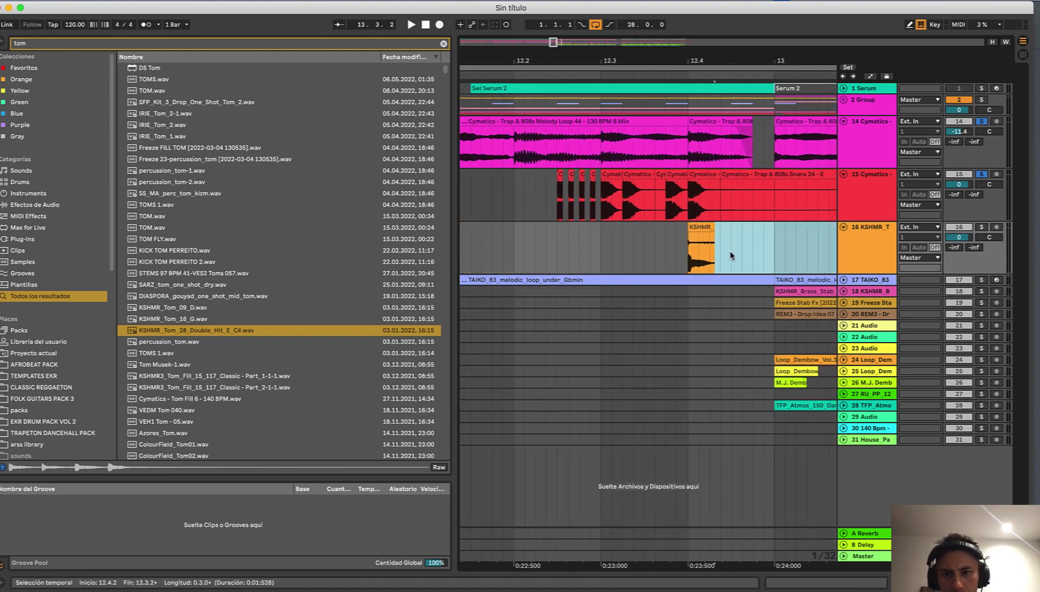
key("super+x")
left_click(732, 254)
key("super+v")
- Play the fill with track 16 soloed, raise its volume to 3.7 dB and clear the solos on the tracks
left_click(618, 254)
key("space")
key("space")
key("space")
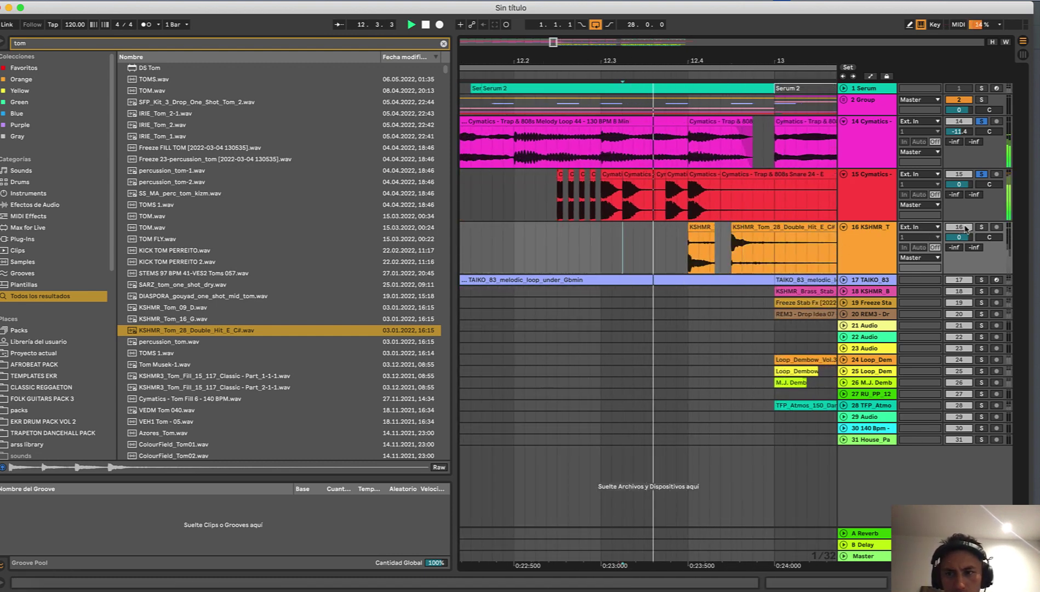
left_click(980, 227, "super")
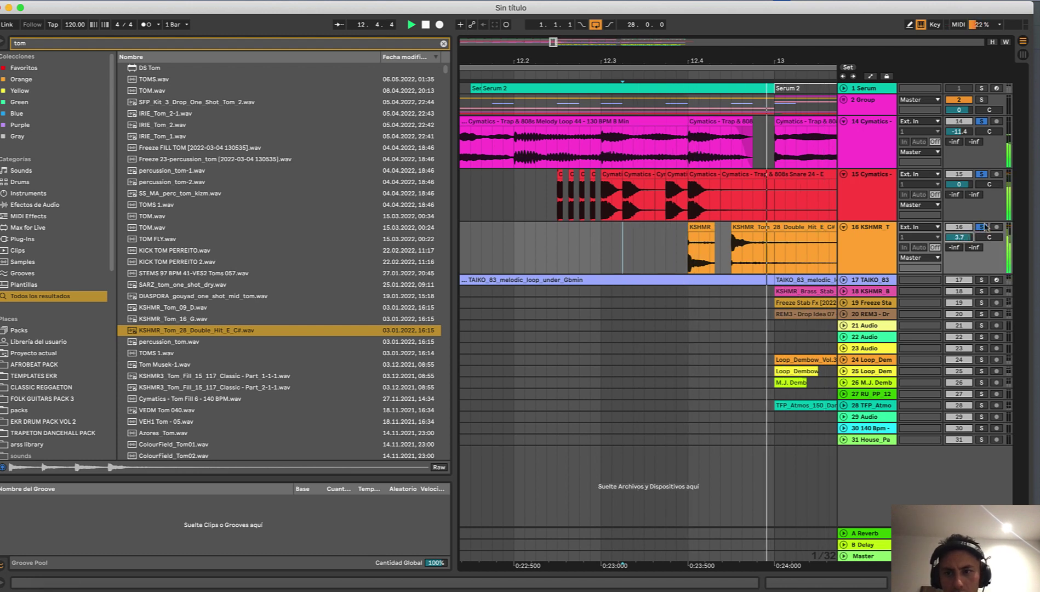
left_click(981, 228)
scroll(547, 215, "down", 3)
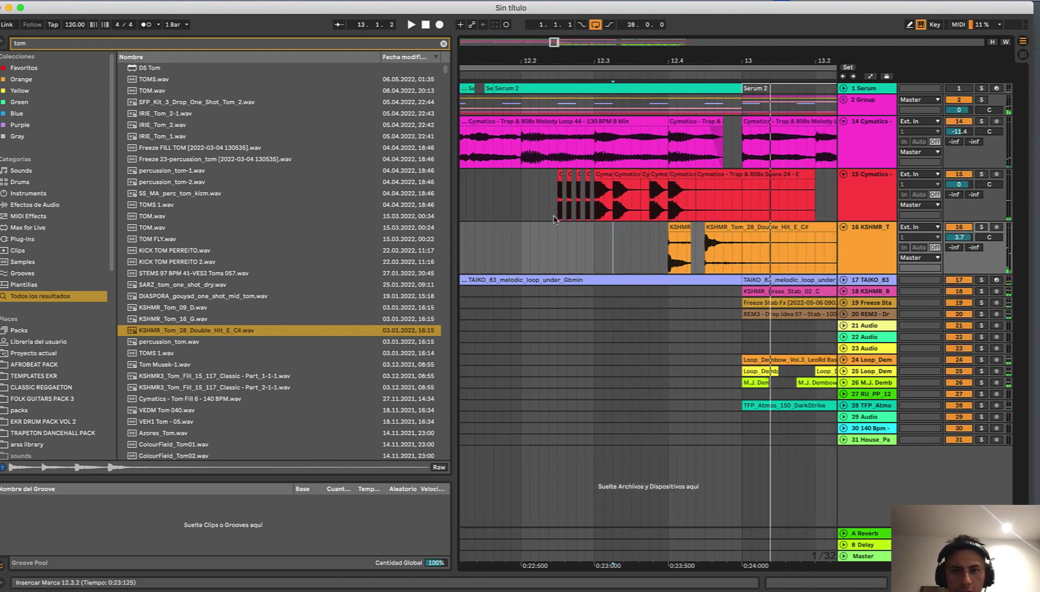
- Play the fill in the full mix and set the volume of track 15 to -6.1 dB and track 16 to 2.3 dB
left_click(546, 216)
key("space")
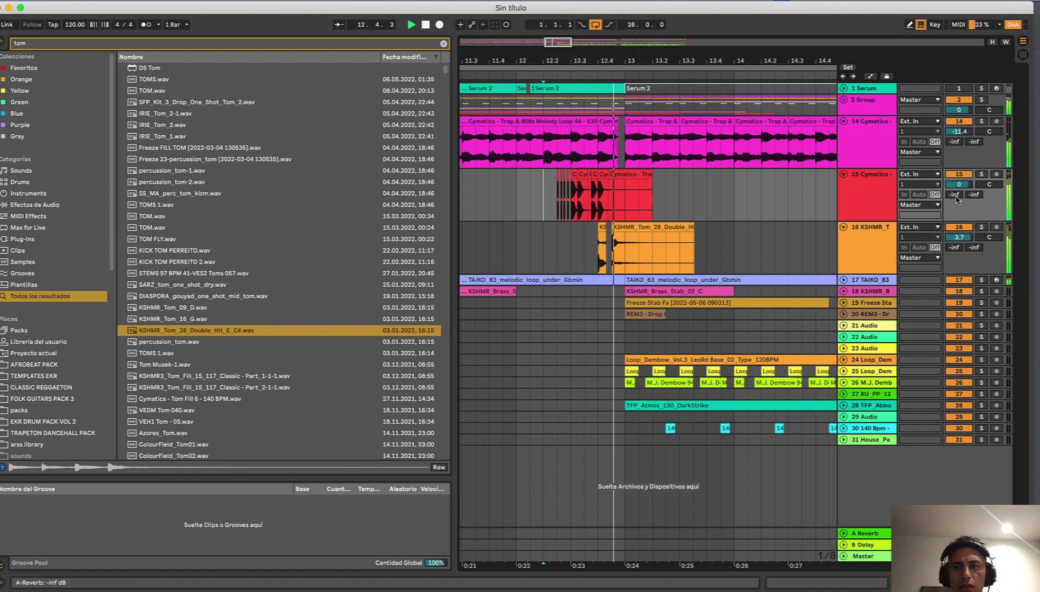
left_click_drag(959, 185, 959, 195)
key("space")
key("space")
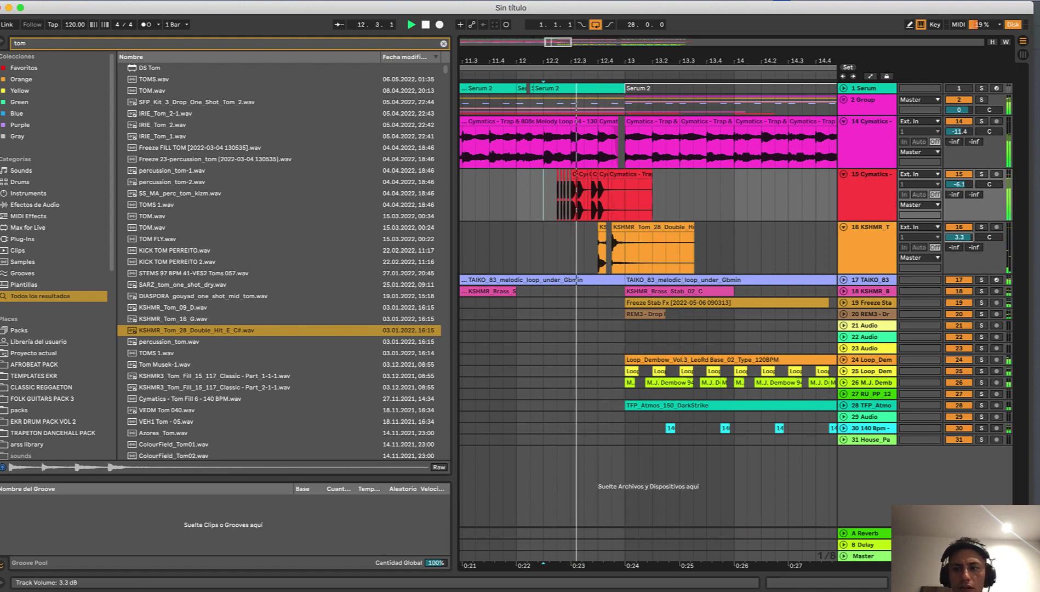
left_click_drag(962, 239, 963, 243)
key("space")
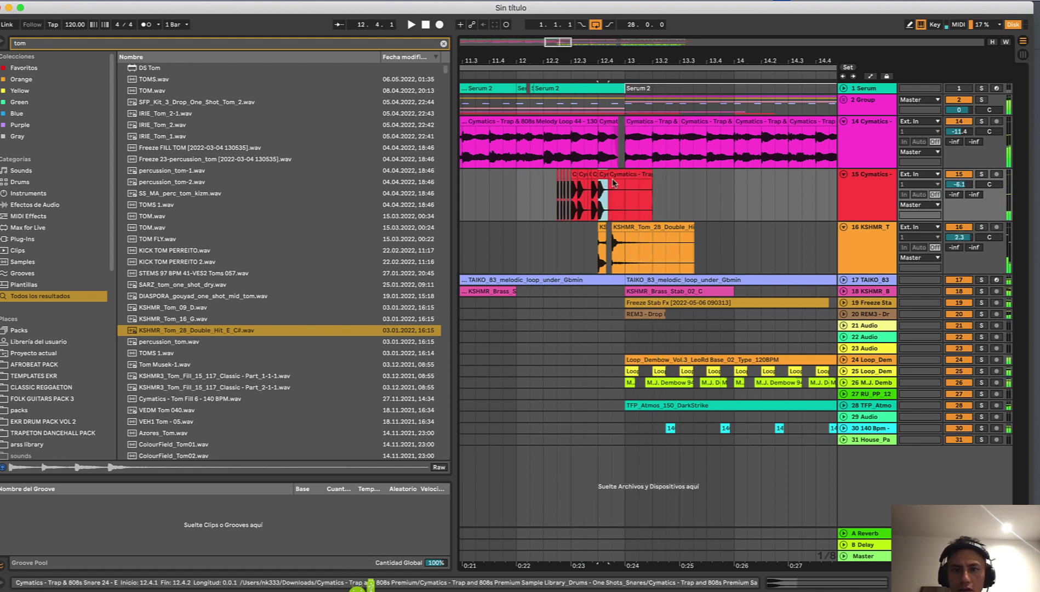
- Copy the short snare hit from 12.4.1 to 13.1.1 on track 15
left_click(625, 196)
key("super+v")
scroll(633, 181, "up", 5)
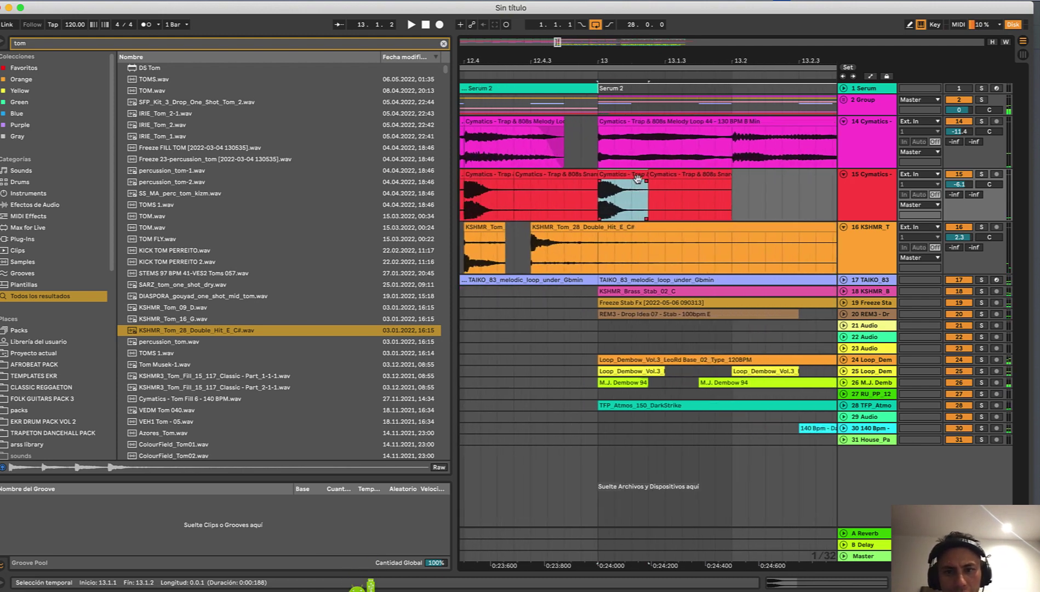
- Trim the snare hit at 13.1.1 on track 15 to a sixteenth note with a fade-out and play the transition
left_click_drag(634, 177, 630, 177)
left_click_drag(629, 181, 602, 181)
scroll(601, 184, "down", 2)
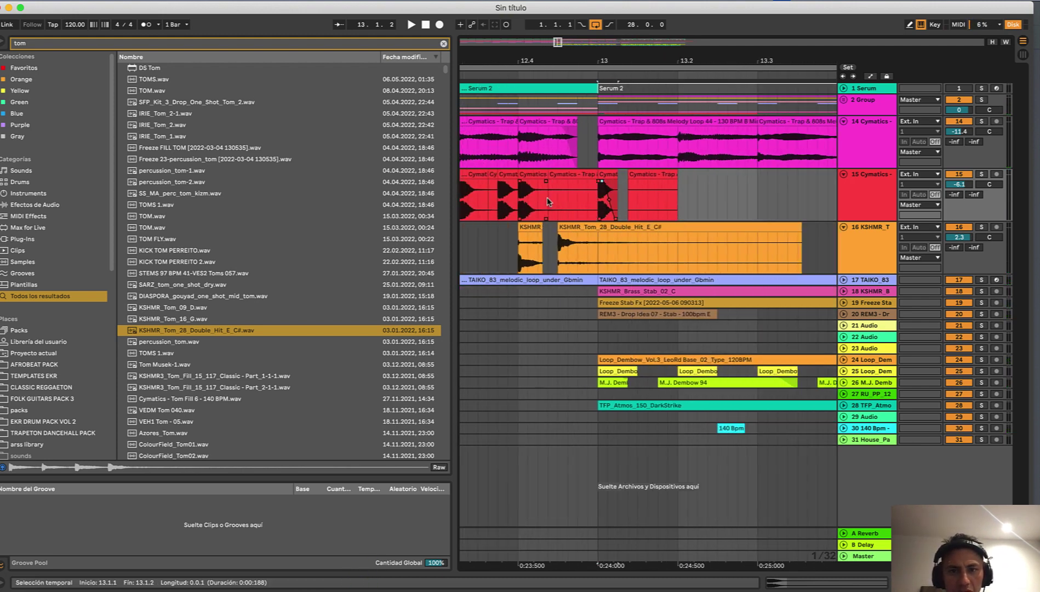
left_click(548, 202)
key("space")
key("space")
- Copy the trimmed snare hit on track 15 to 13.1.4 and 13.2.3, checking it in playback
left_click(611, 177)
key("super+c")
left_click(661, 194)
key("super+v")
scroll(575, 197, "down", 4)
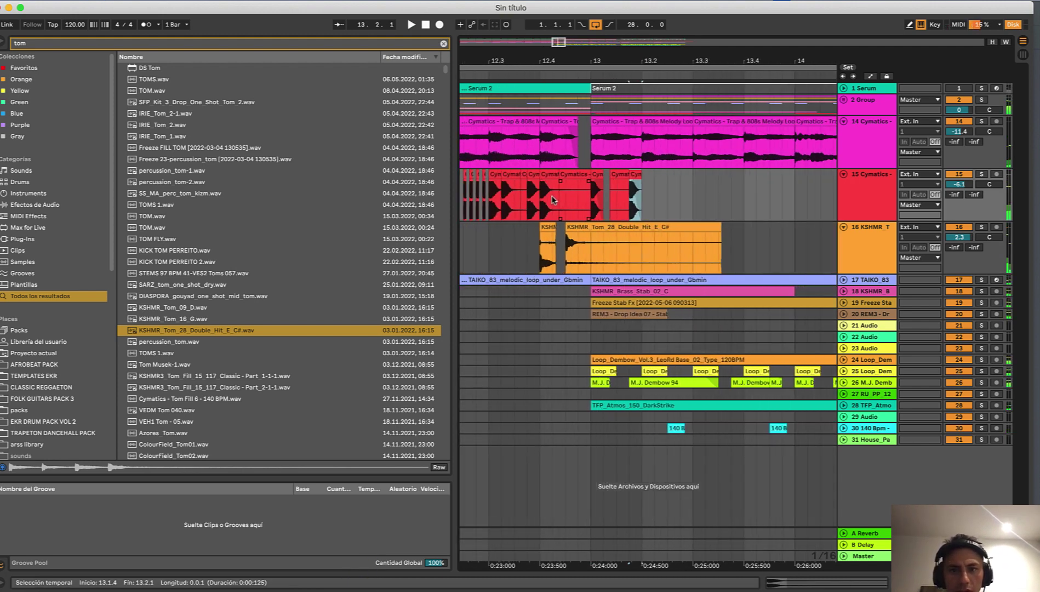
left_click(509, 197)
key("space")
left_click(609, 174)
key("super+c")
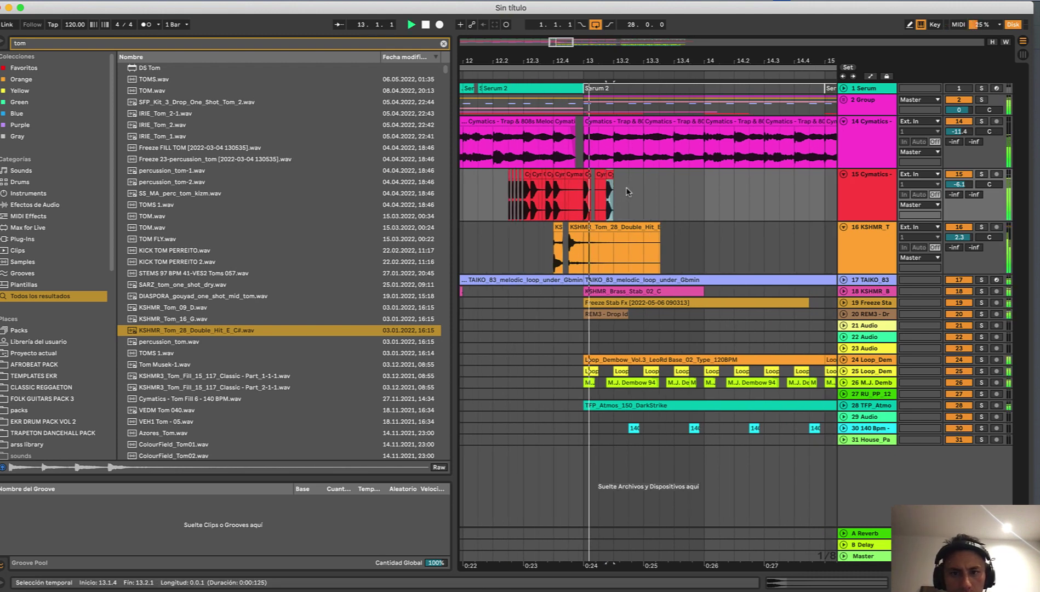
left_click(628, 193)
key("super+v")
- Duplicate the half-bar snare pattern from 13.1.1 to 13.3.1 on track 15 repeatedly up to bar 24
left_click_drag(643, 192, 581, 193)
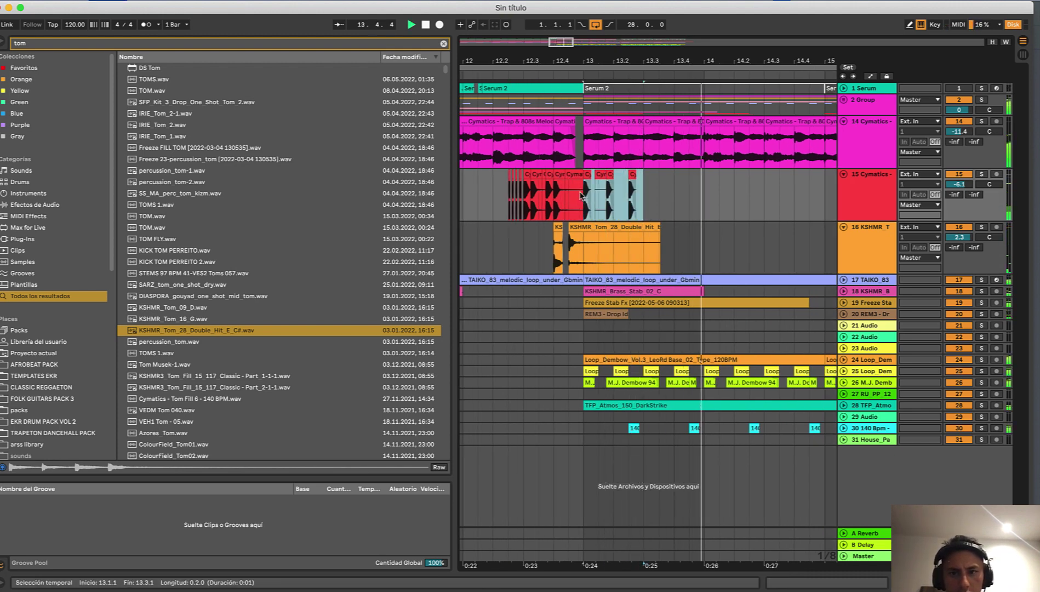
key("super+d")
key("super+d")
key("super+d")
key("super+d")
scroll(581, 196, "down", 4)
key("super+d")
scroll(581, 195, "down", 2)
key("super+d")
key("super+d")
key("super+d")
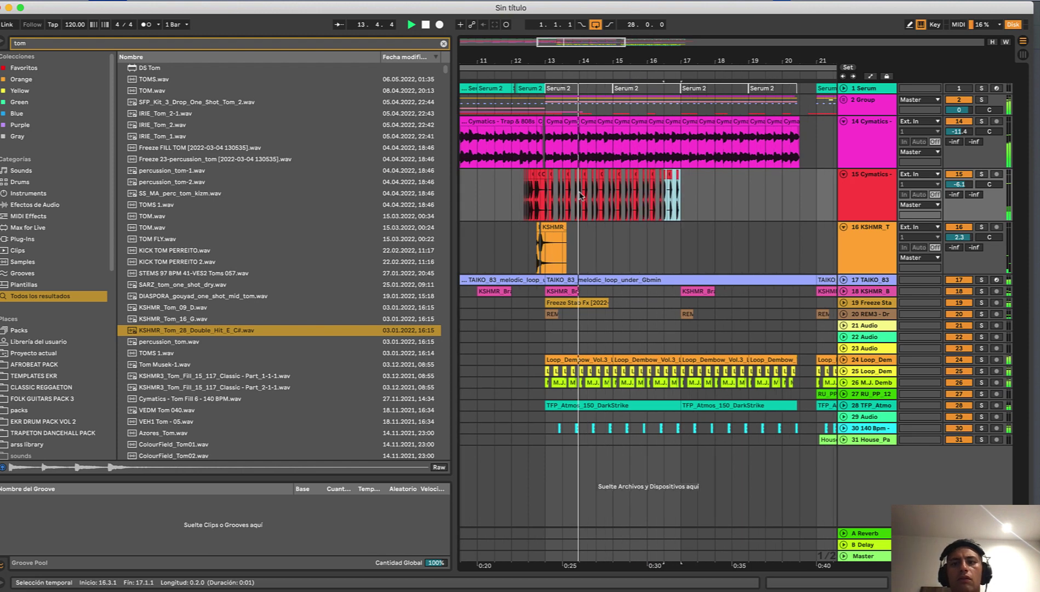
scroll(581, 196, "down", 4)
key("ctrl+d")
key("ctrl+d")
key("ctrl+d")
key("ctrl+d")
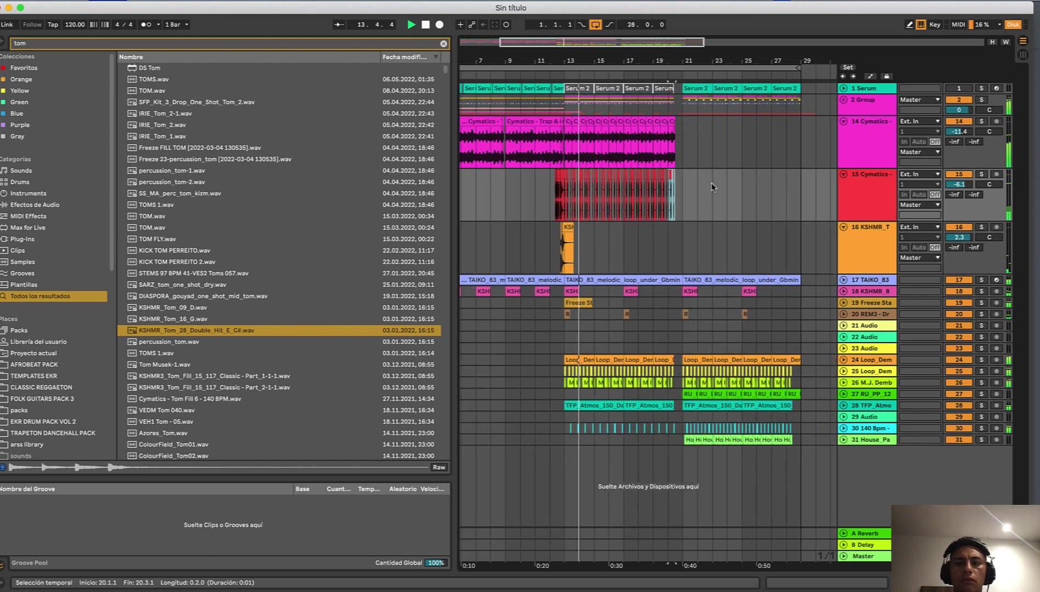
key("super+d")
- Deactivate the melody loop clips on track 14 from 13.1.1 to 17.1.1 and play the section from bar 12
left_click_drag(566, 152, 623, 151)
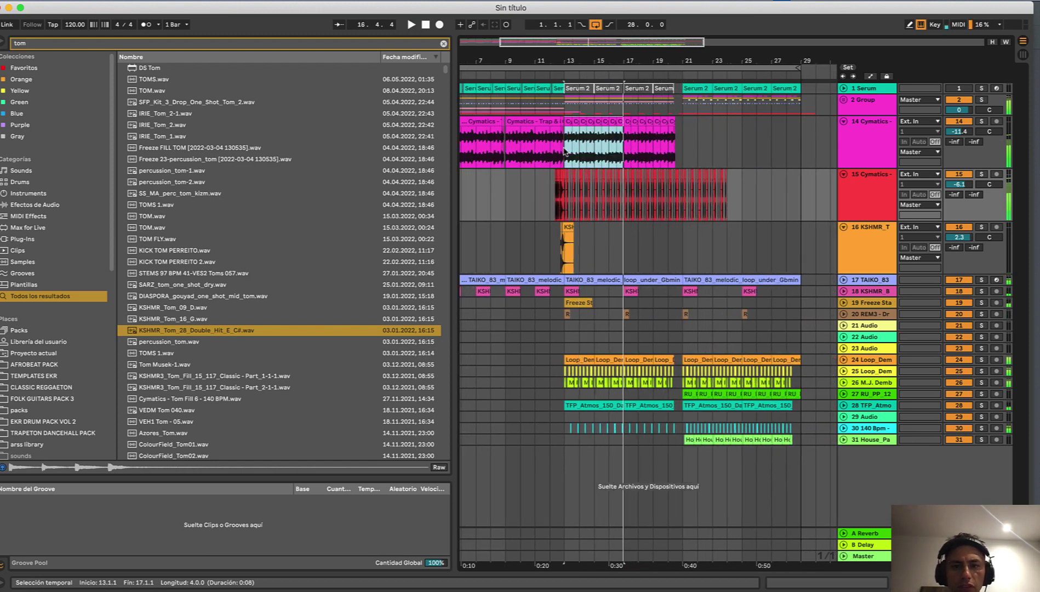
key("0")
key("space")
key("0")
left_click(550, 164)
key("space")
scroll(556, 156, "up", 8)
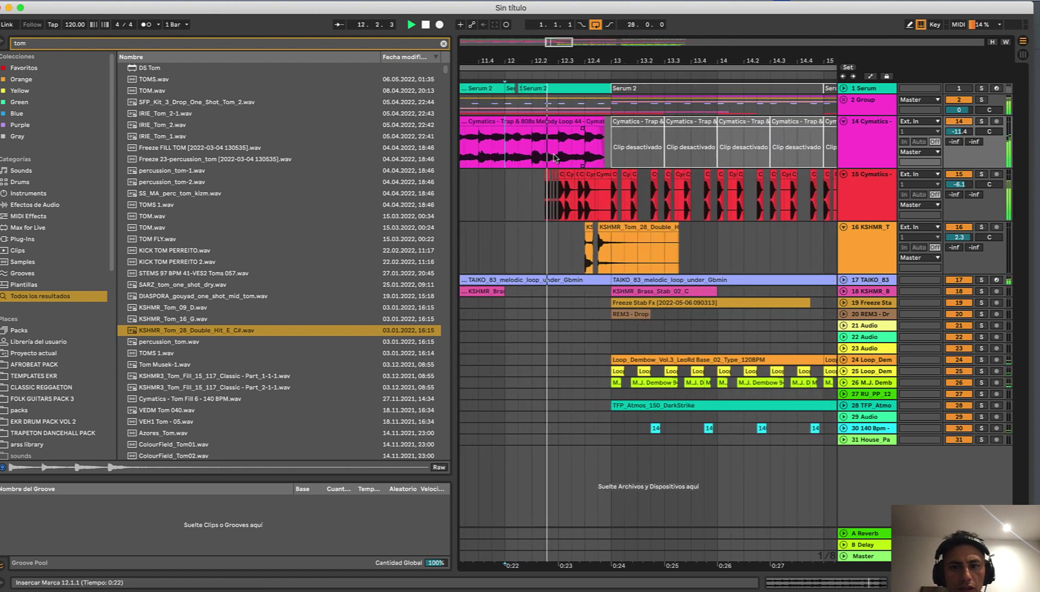
key("minus")
key("minus")
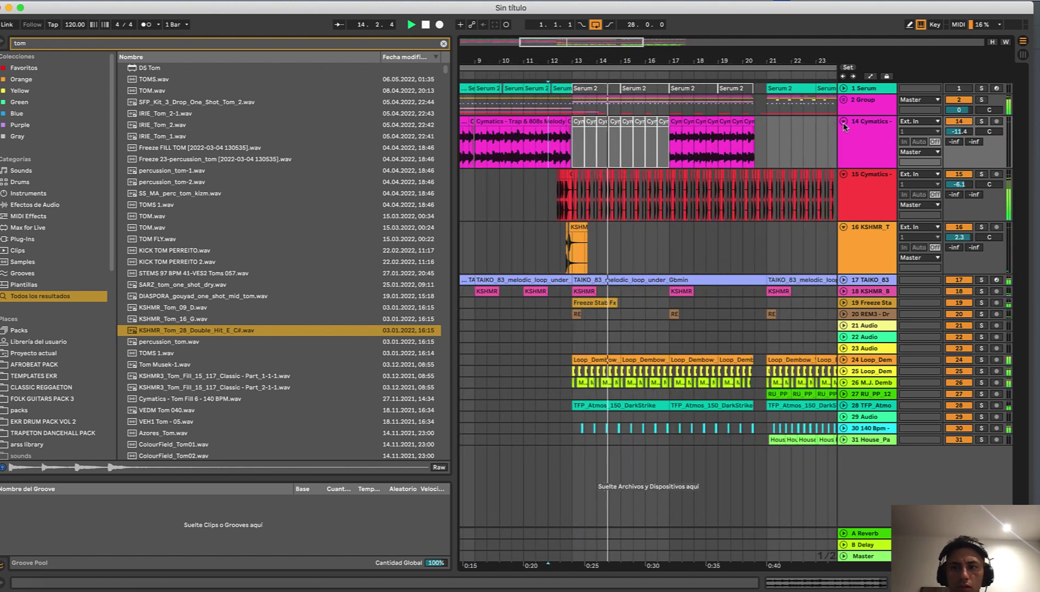
- Deactivate the bass sub clips on track 3 inside the group from bar 13 to 20.3.1
left_click(842, 100)
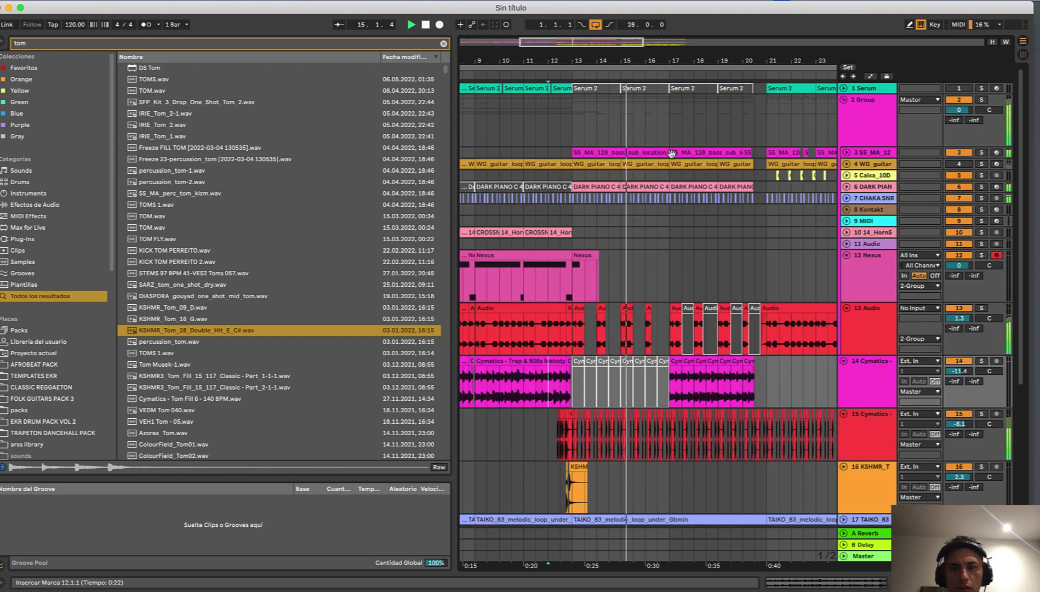
left_click(612, 148)
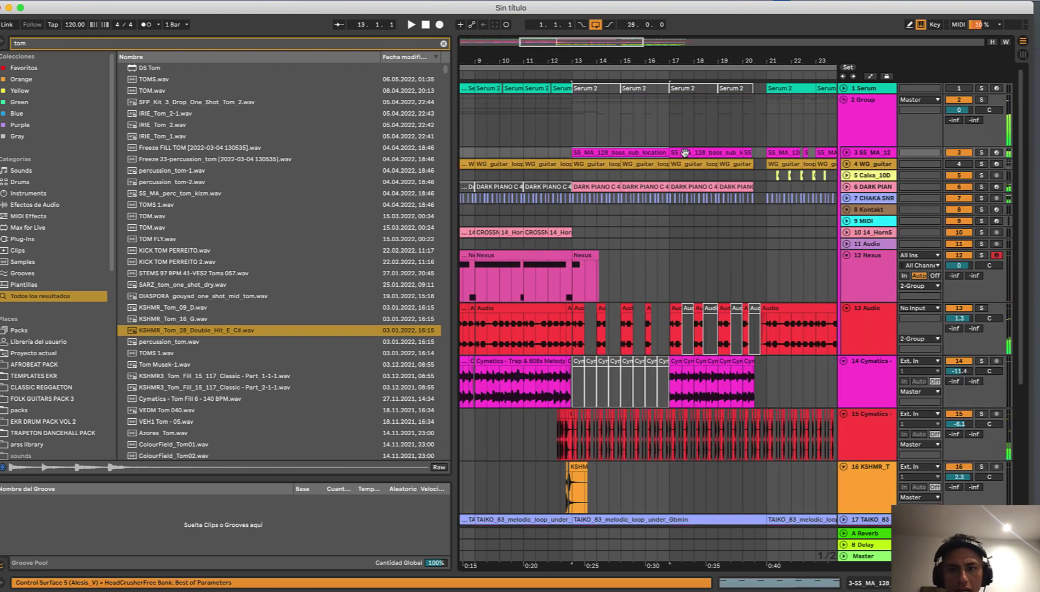
left_click(754, 156)
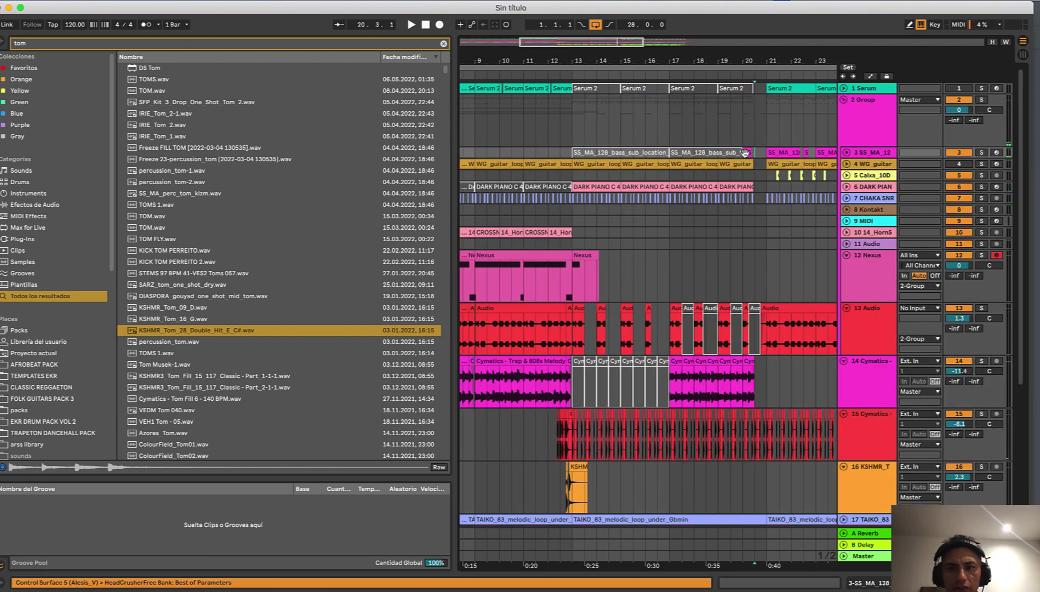
left_click(843, 102)
- Delete the snare hits on track 15 that fall in the break before bar 21 and those from 21.1.1 onwards
key("minus")
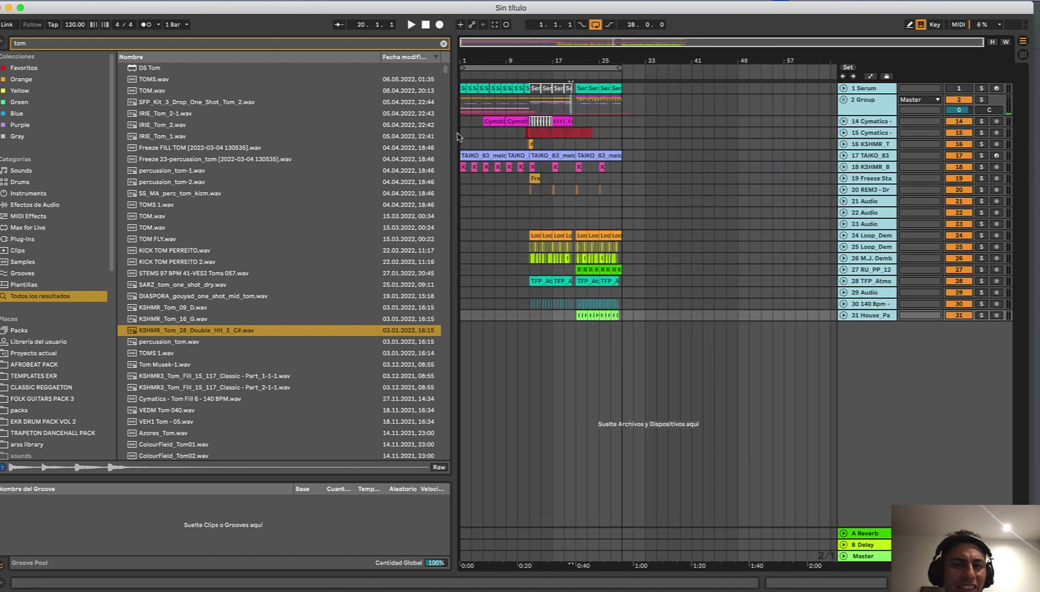
left_click(464, 122)
scroll(541, 132, "up", 6)
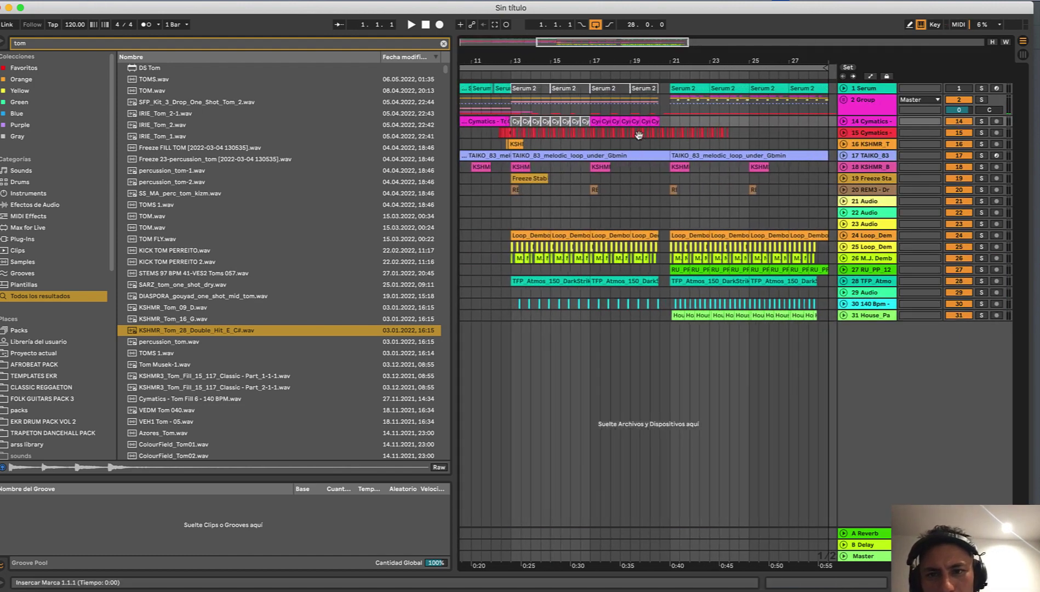
scroll(638, 135, "up", 8)
left_click_drag(705, 122, 763, 134)
key("Delete")
scroll(692, 122, "down", 8)
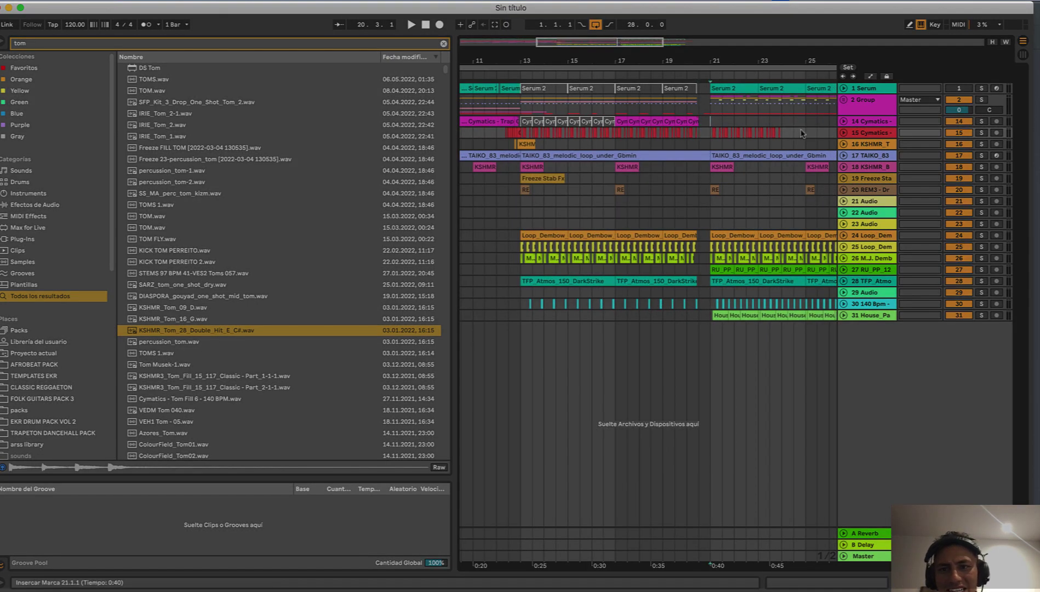
scroll(745, 133, "down", 6)
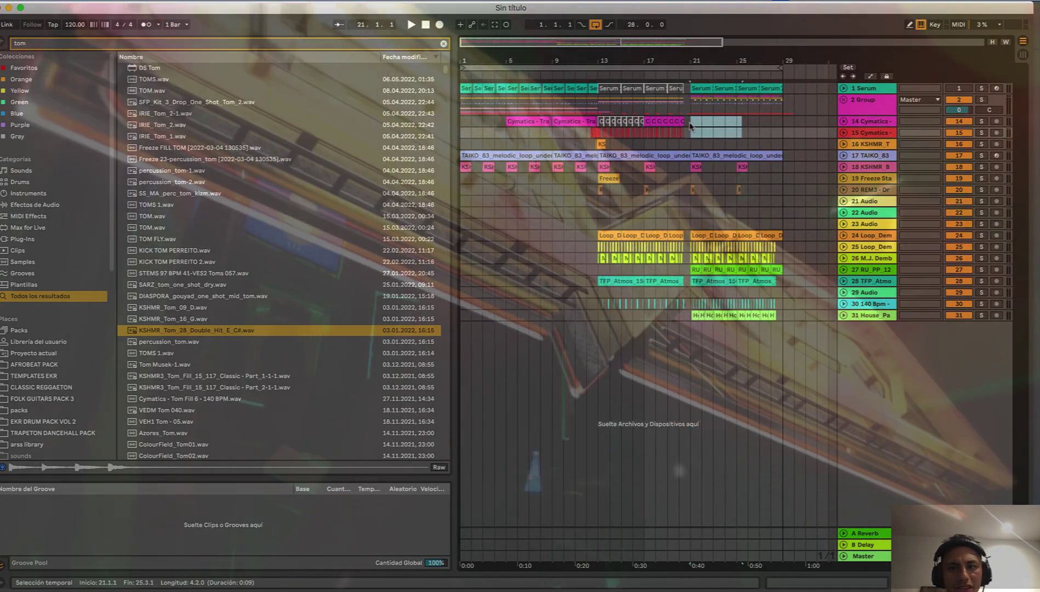
- Duplicate the four-bar section of tracks 14 to 16 starting at bar 17 twice, filling bars 21 to 28
left_click_drag(690, 122, 645, 145)
key("ctrl+d")
key("ctrl+d")
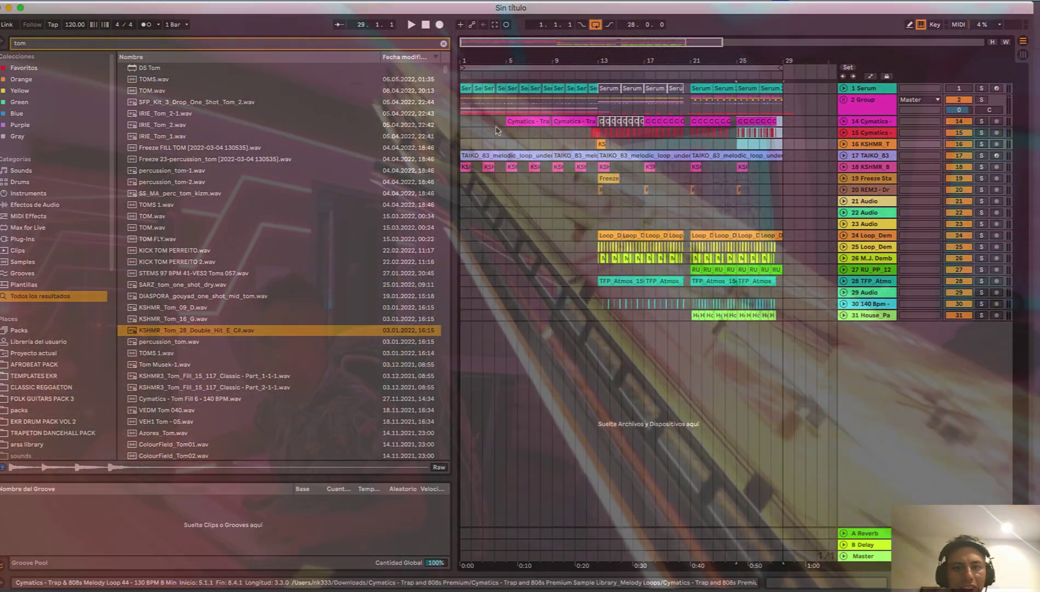
- Play the arrangement from bar 1 and raise the system volume
left_click(460, 128)
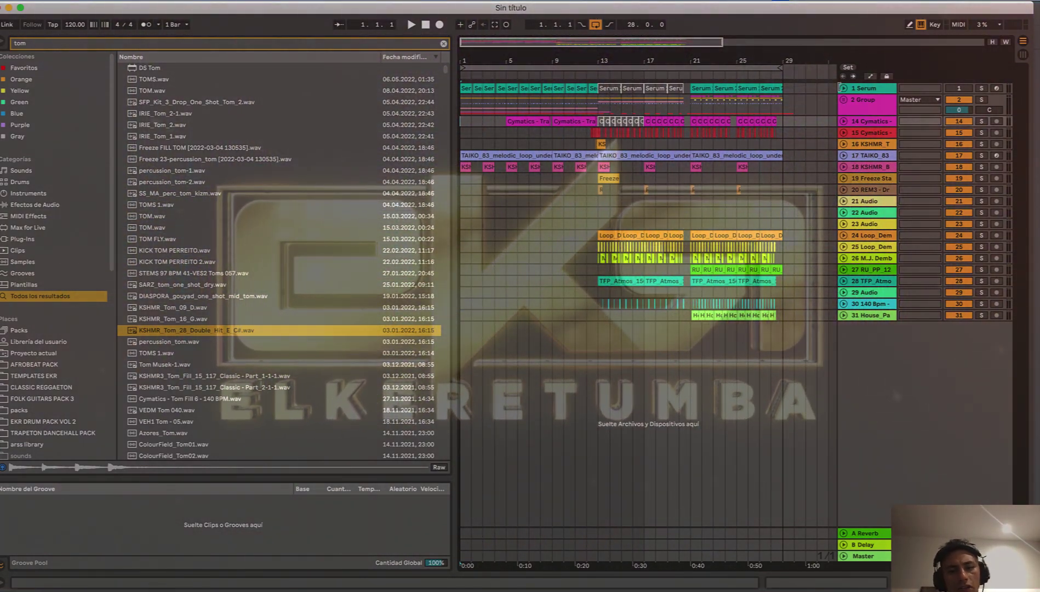
key("space")
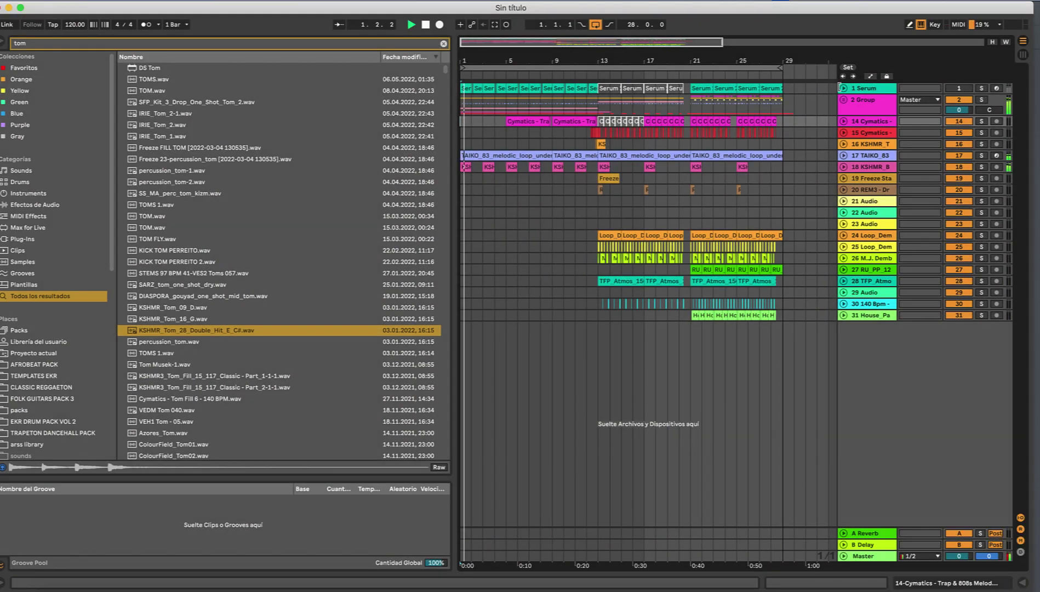
key("XF86AudioRaiseVolume")
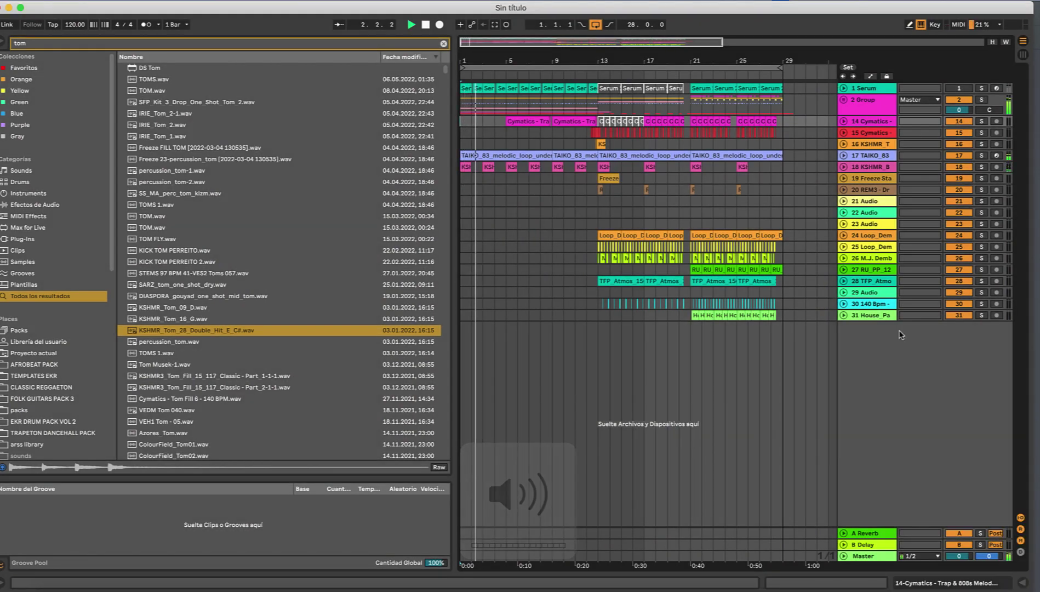
- Add an audio track below track 31, set its input to Master, arm it and record the playing arrangement
left_click(880, 316)
key("super+t")
left_click(919, 326)
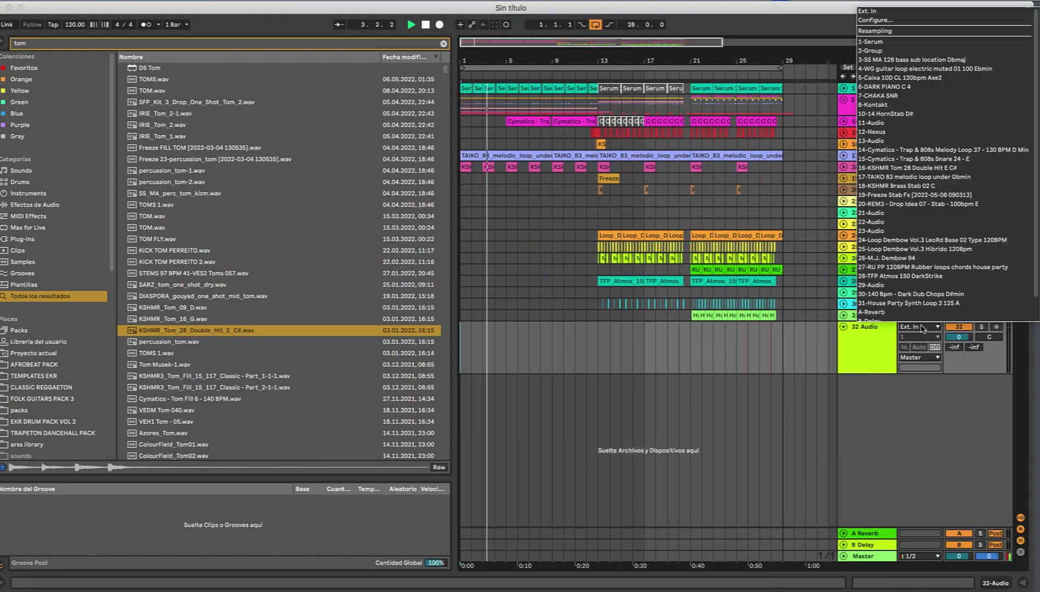
scroll(898, 310, "down", 3)
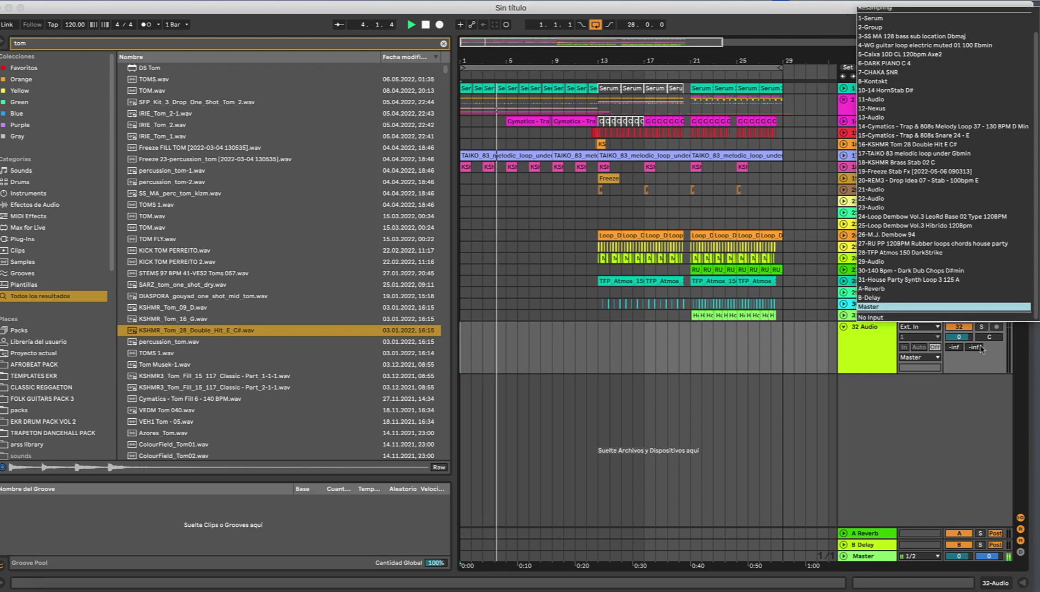
left_click(901, 307)
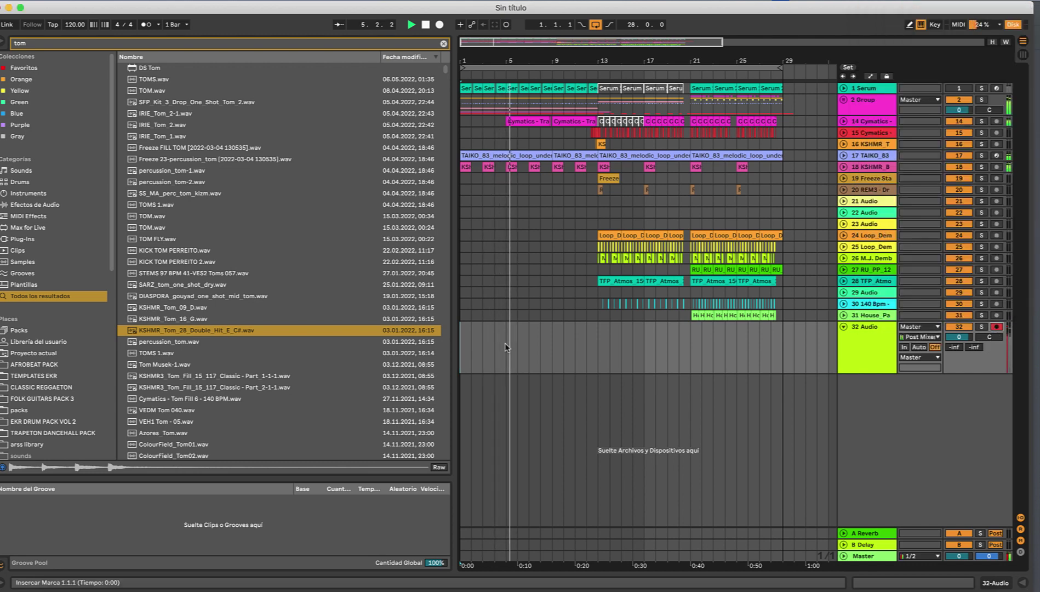
key("F9")
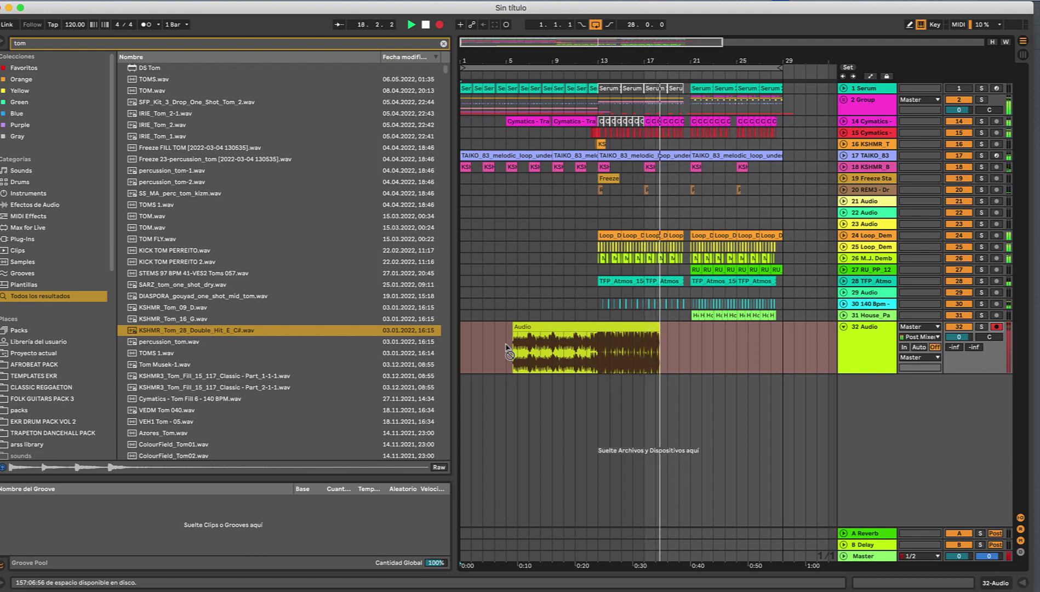
- Reactivate the bass sub clips on track 3 between bars 13 and 21 while the recording runs
left_click(854, 102)
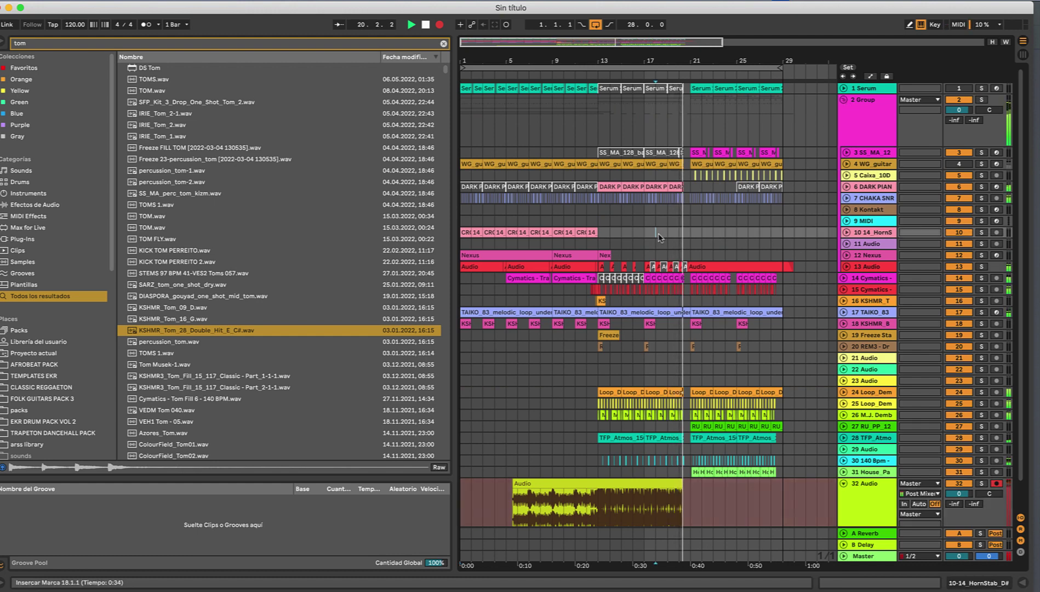
scroll(661, 225, "down", 2)
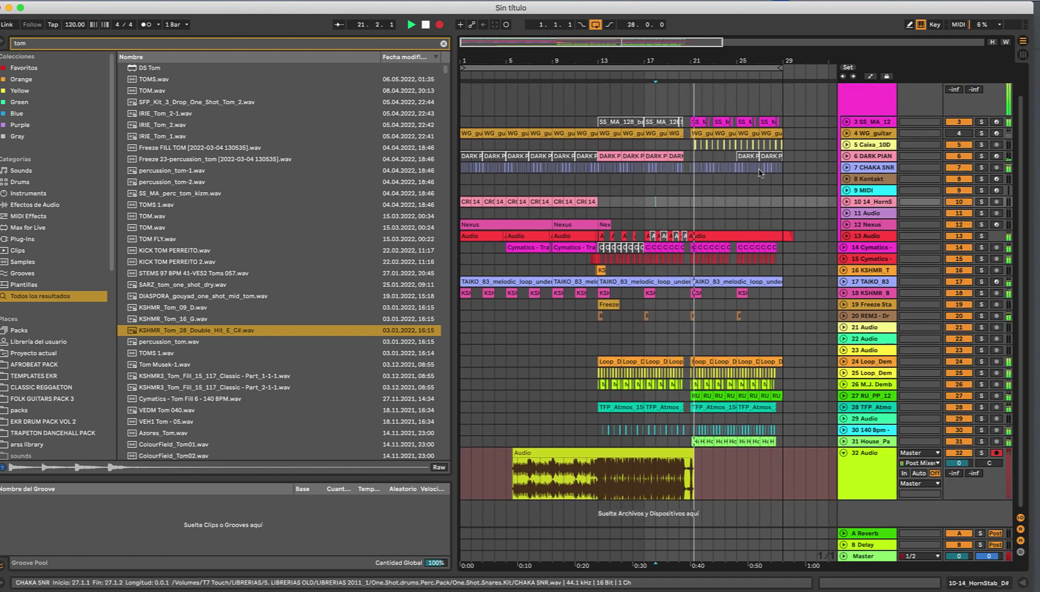
scroll(710, 208, "up", 2)
left_click(846, 152)
left_click_drag(639, 156, 689, 165)
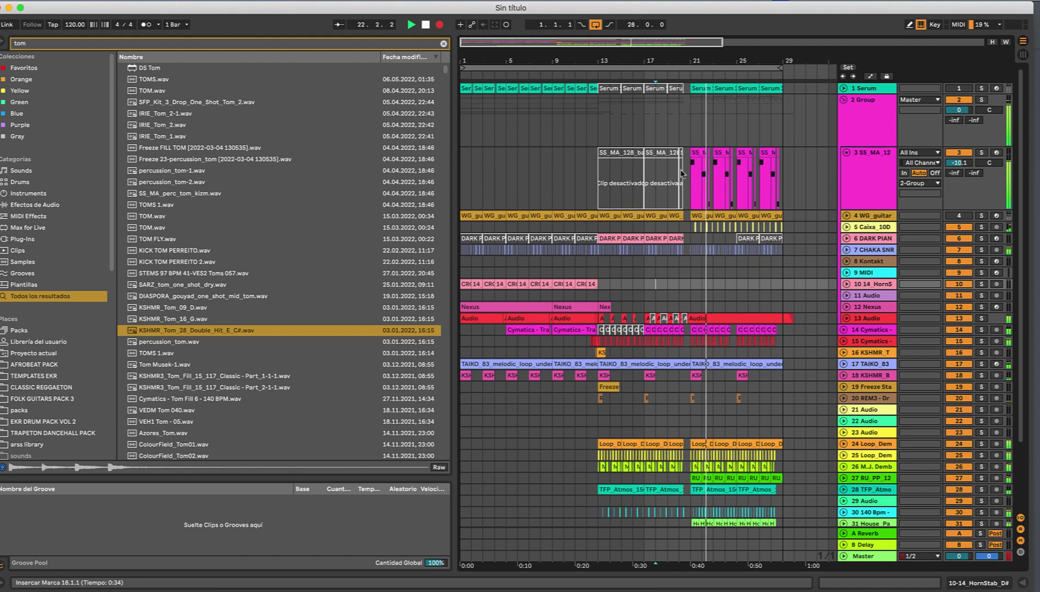
left_click_drag(595, 182, 595, 181)
key("0")
key("minus")
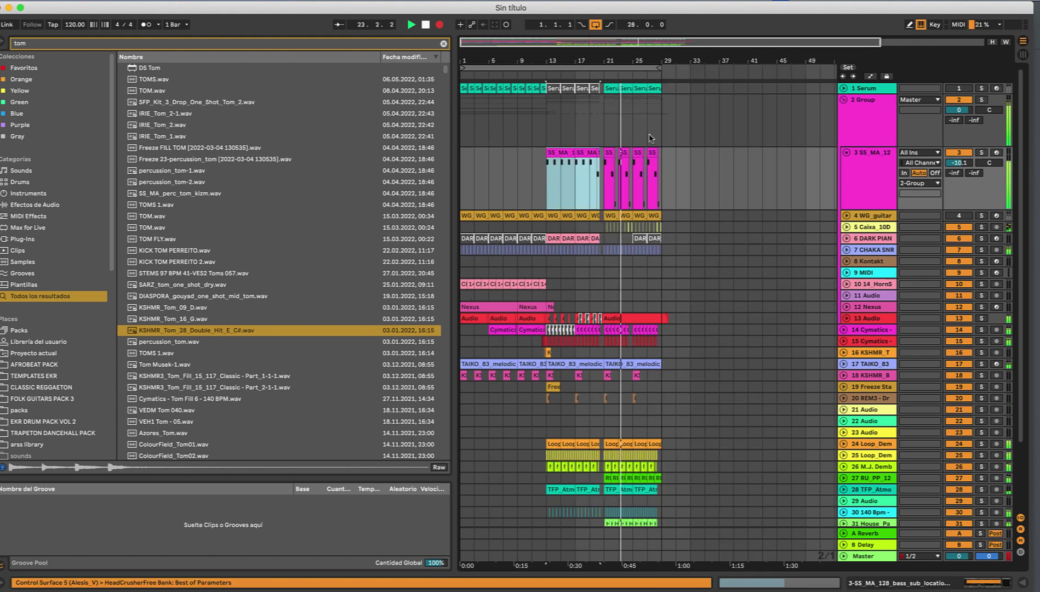
- Deactivate the Serum clips on track 1 from bar 1 up to bar 13
left_click(536, 134)
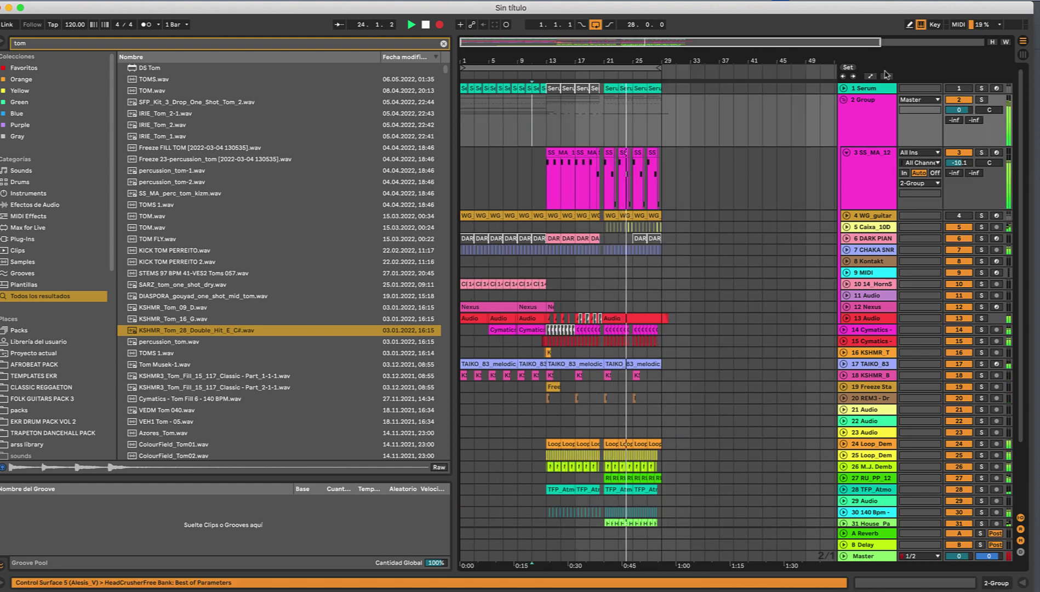
left_click(963, 87)
left_click(844, 89)
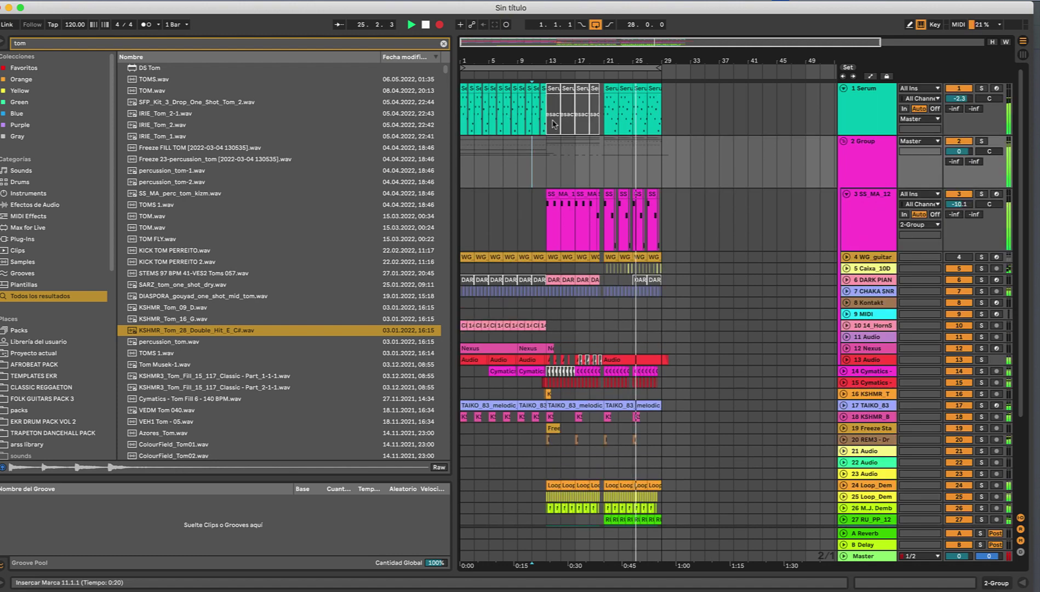
left_click_drag(553, 124, 464, 121)
key("0")
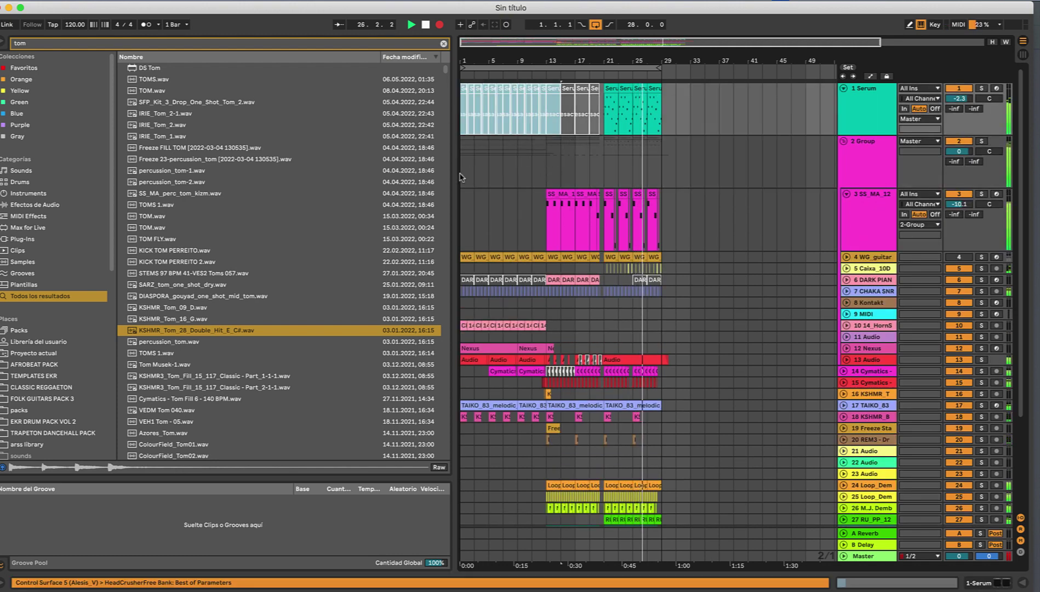
left_click(525, 162)
scroll(491, 166, "down", 5)
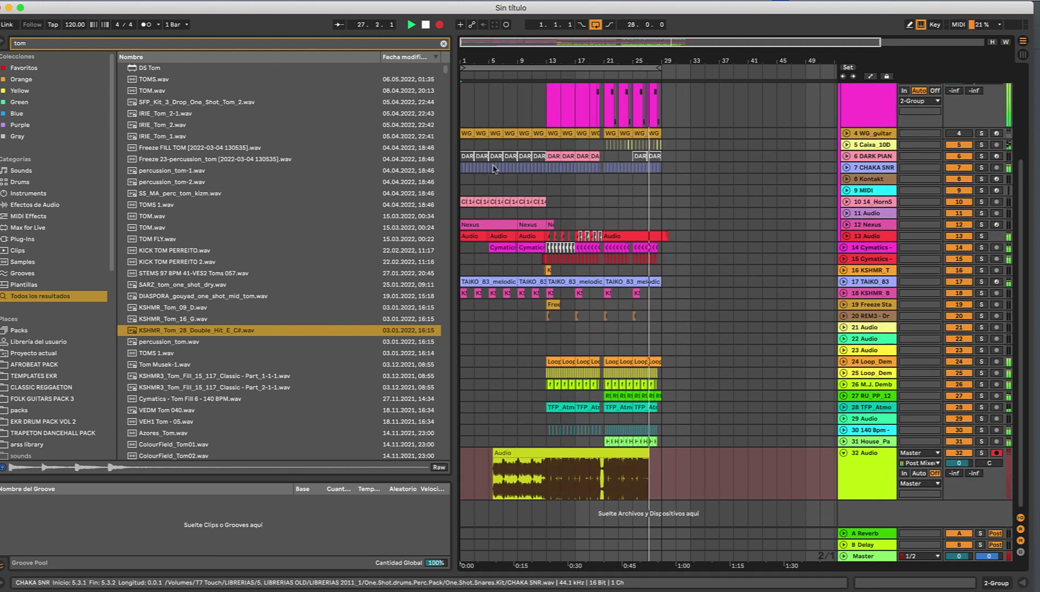
scroll(509, 153, "up", 5)
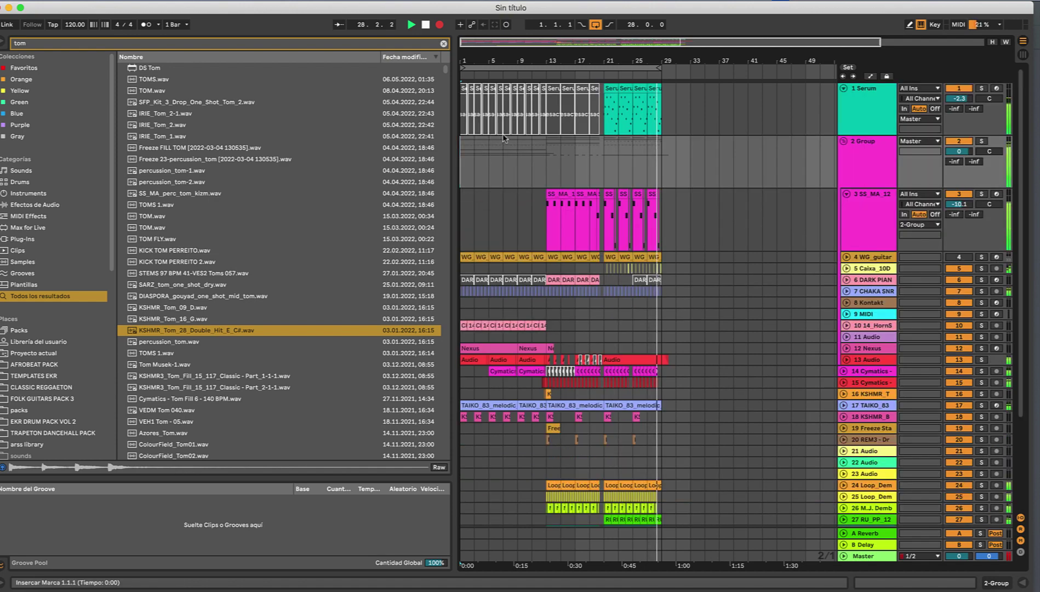